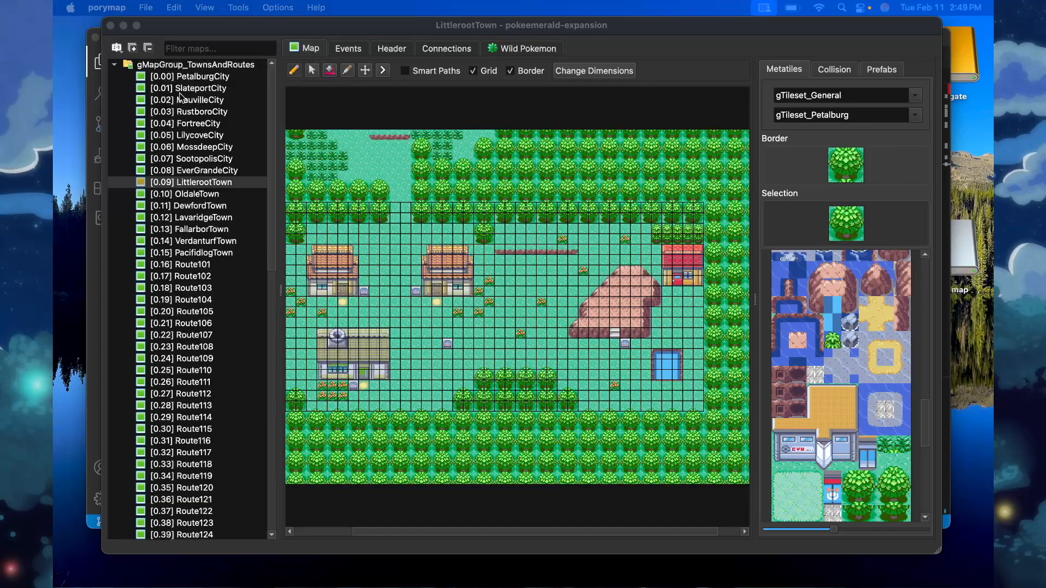
Expand gMapGroup_IndoorLittleroot and view its house and lab maps, ending on LittlerootTown_BrendansHouse_2F.
click(175, 31)
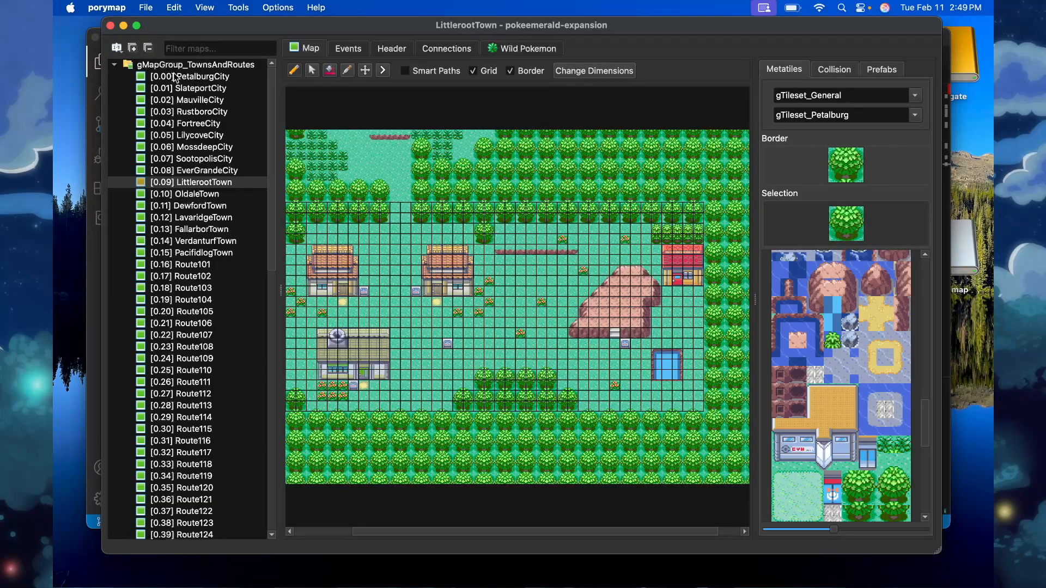
scroll(194, 254, down, 15)
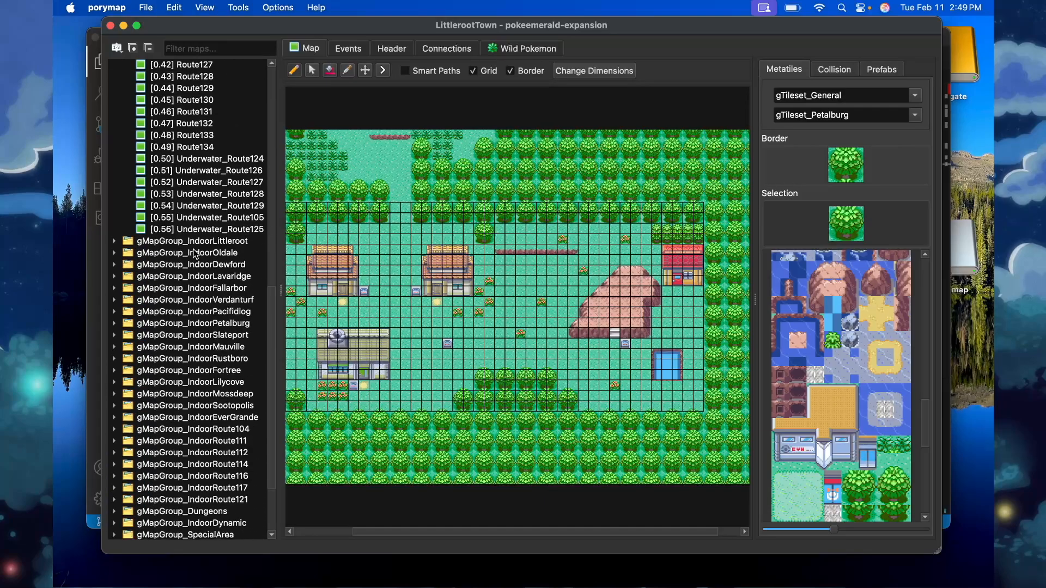
click(114, 241)
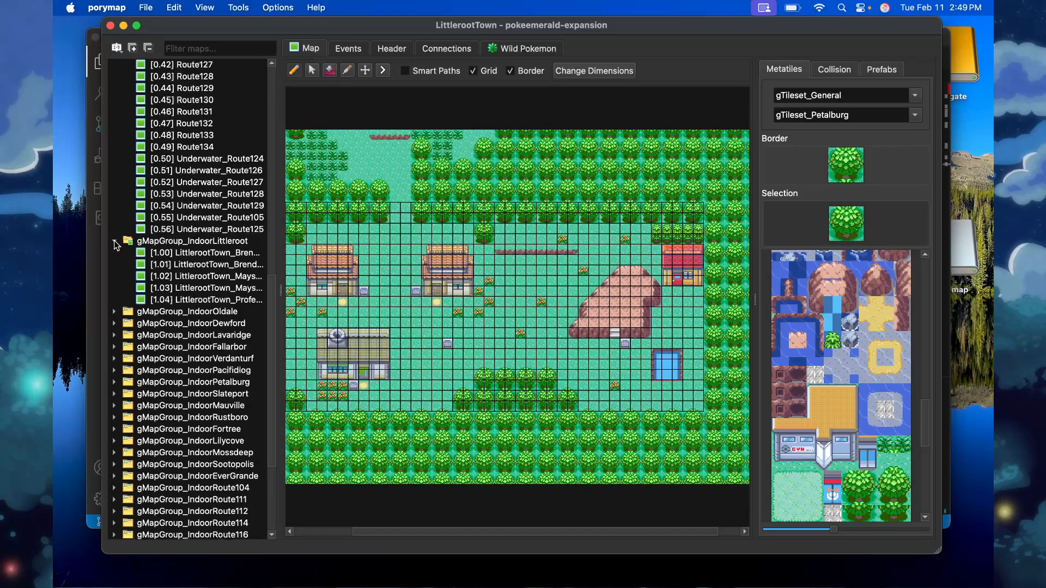
double_click(212, 254)
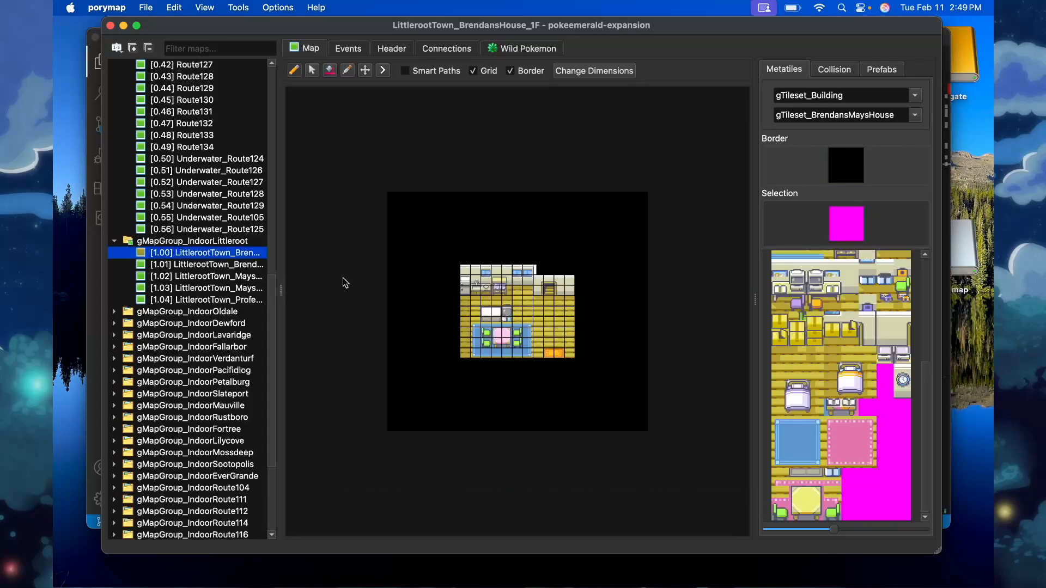
double_click(217, 300)
double_click(216, 265)
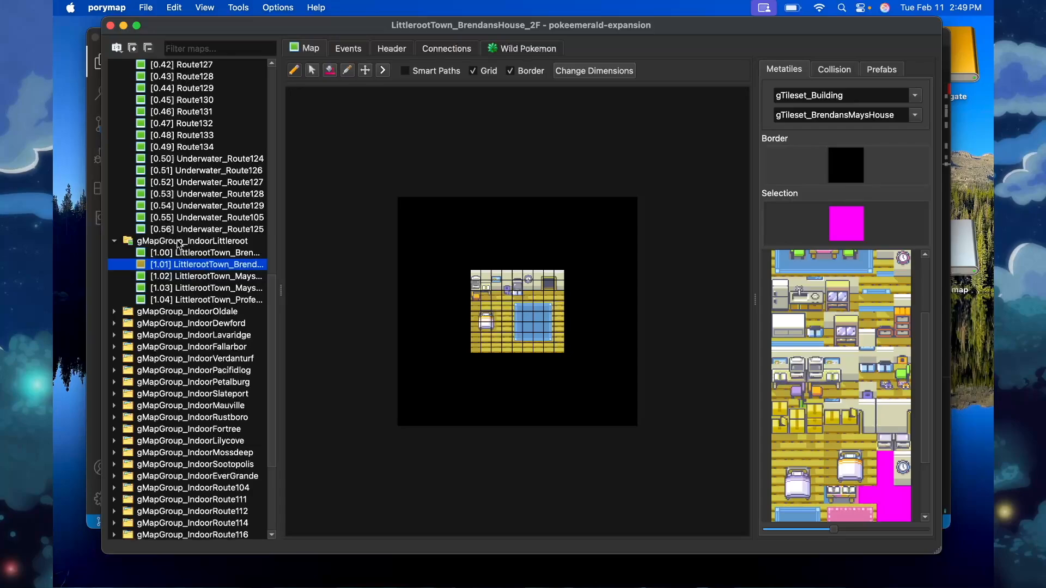
Collapse all map groups, sort the map list by area, and open LittlerootTown from its area folder.
scroll(180, 245, up, 15)
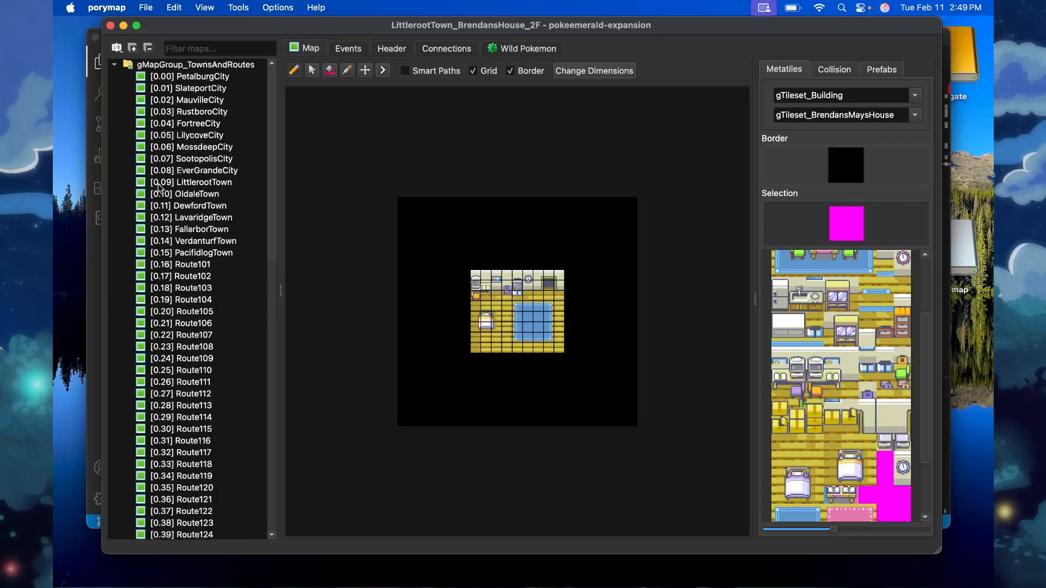
click(148, 49)
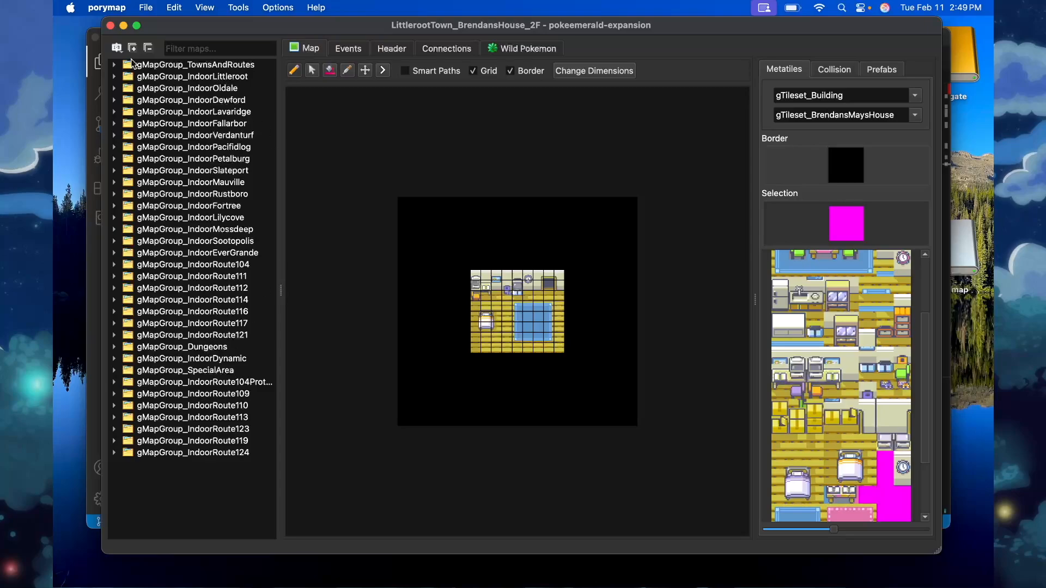
click(116, 47)
click(153, 82)
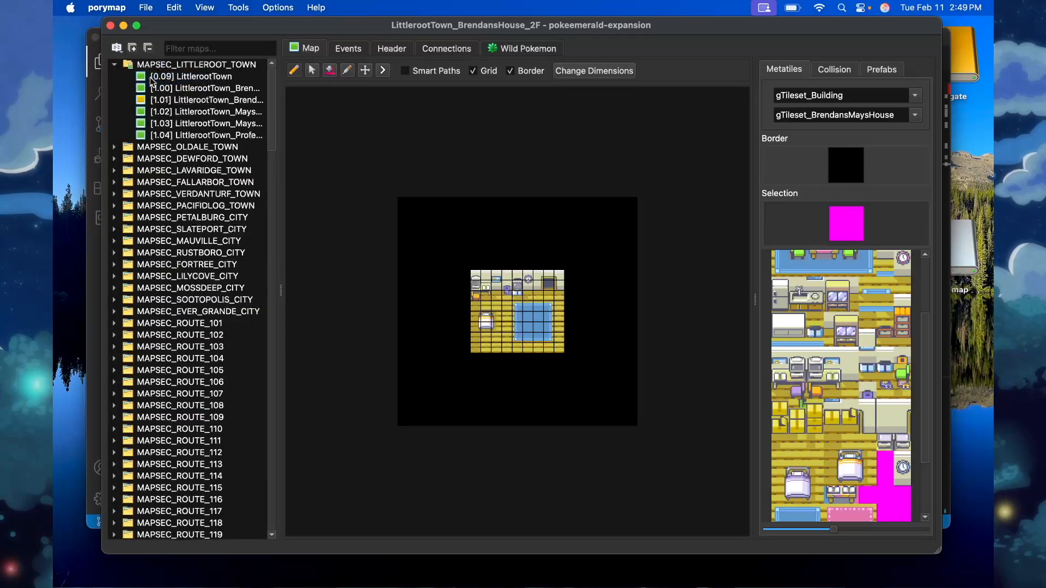
click(196, 80)
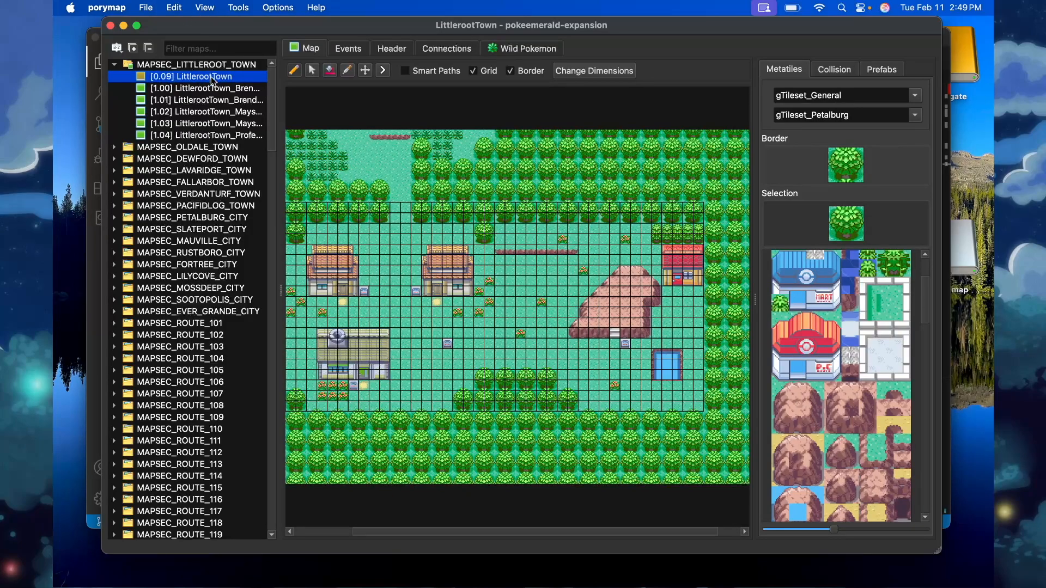
Sort the map list by layout and expand House1_Layout, widening the list to read the full names of its maps.
click(117, 48)
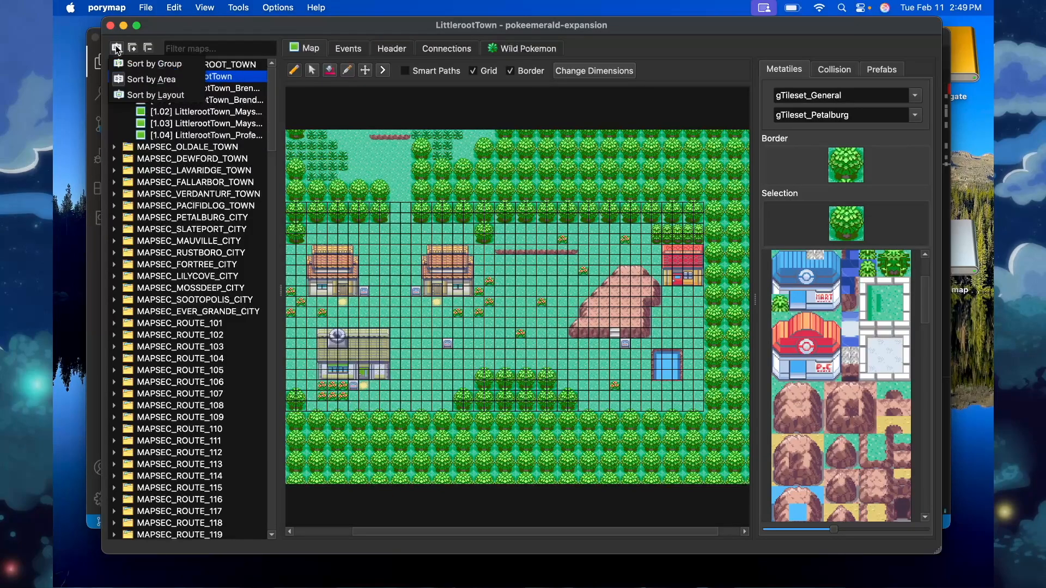
click(156, 95)
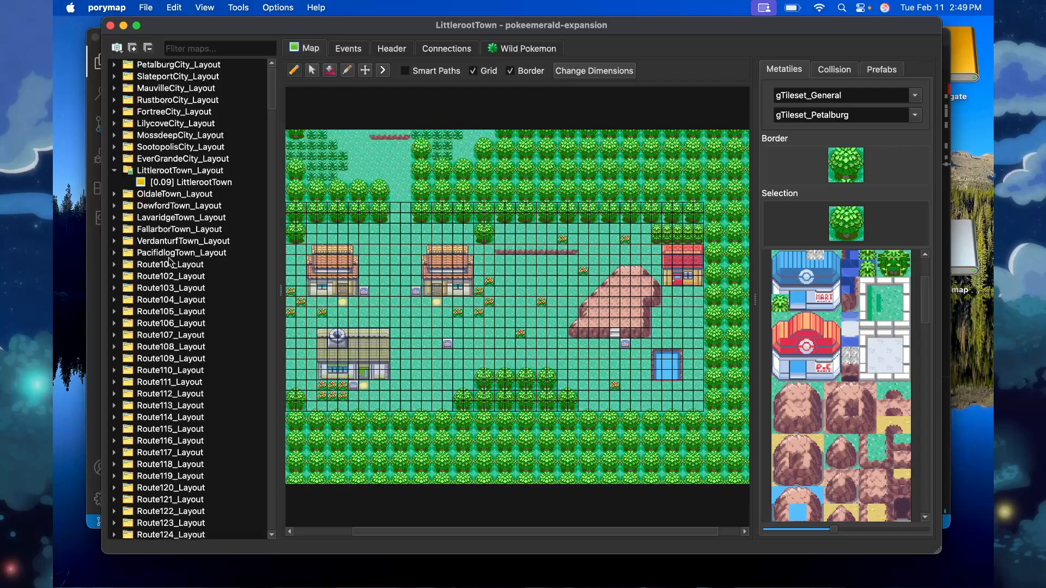
scroll(185, 308, down, 5)
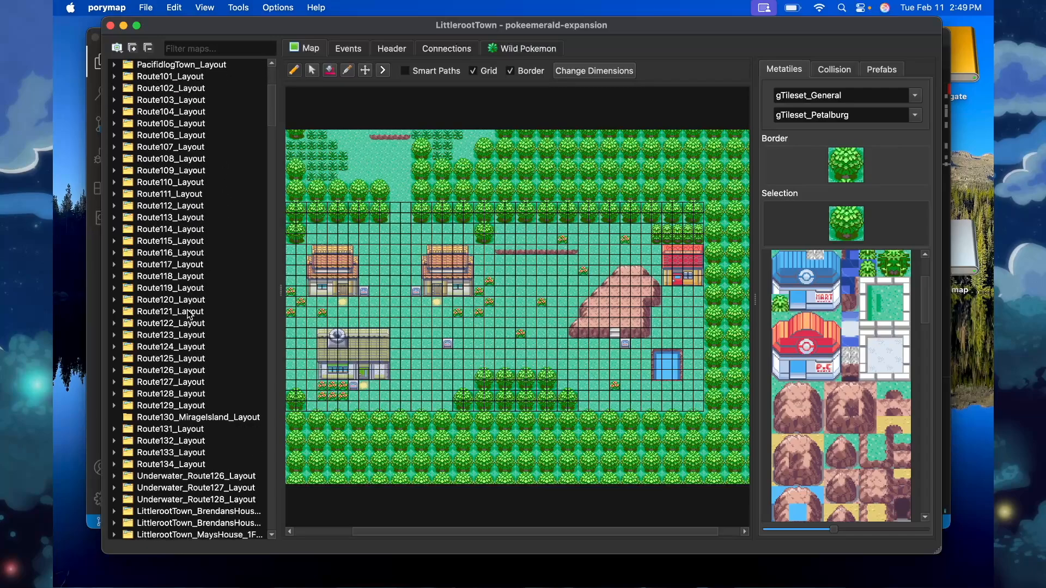
scroll(190, 327, down, 3)
scroll(201, 364, down, 3)
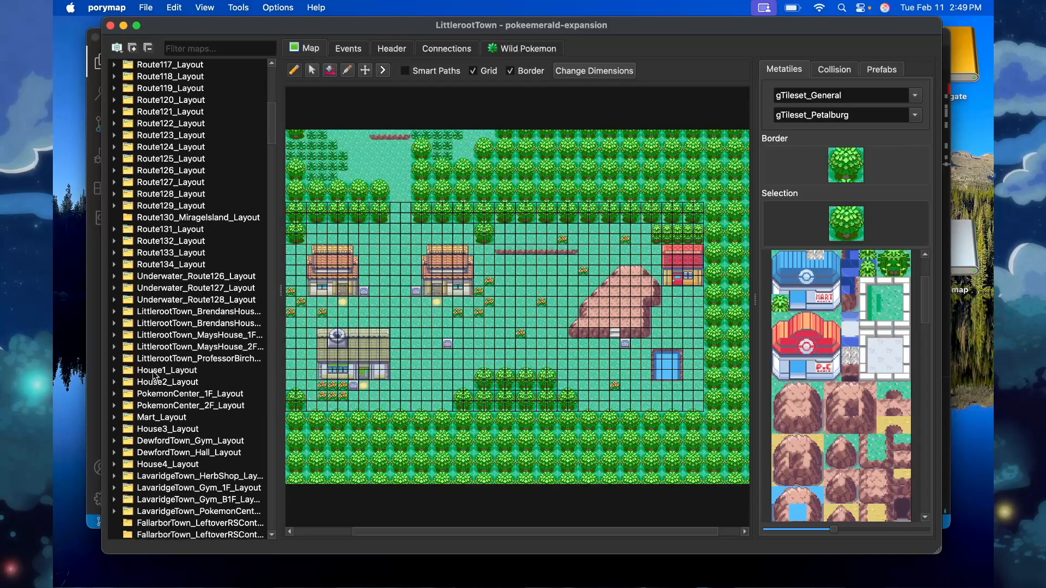
click(115, 370)
scroll(218, 399, down, 2)
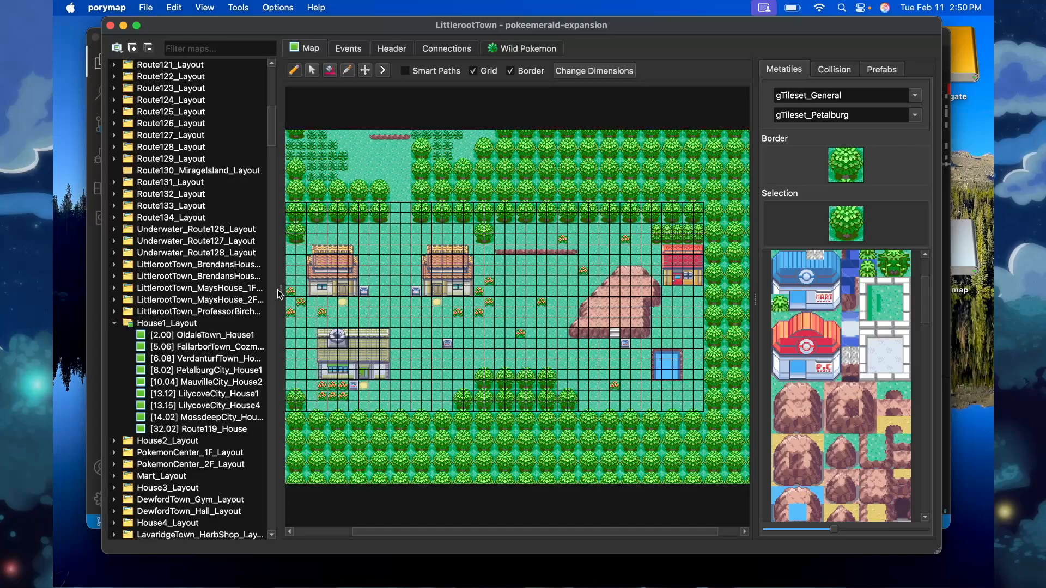
drag(276, 289, 349, 291)
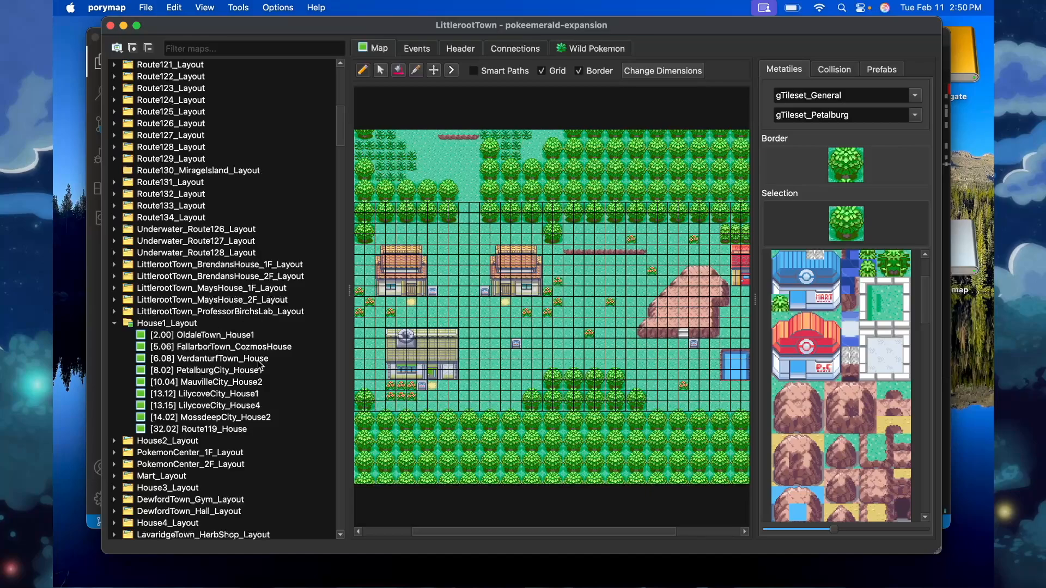
Collapse House1_Layout, expand PokemonCenter_1F_Layout, and view the Oldale Town and Verdanturf Town Pokémon Center maps that share it.
click(116, 324)
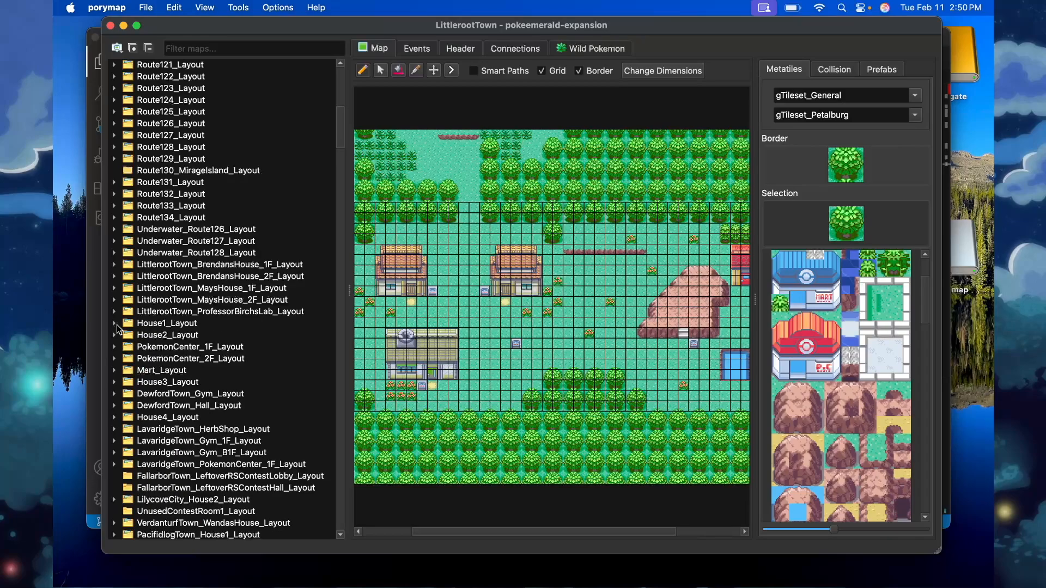
click(121, 348)
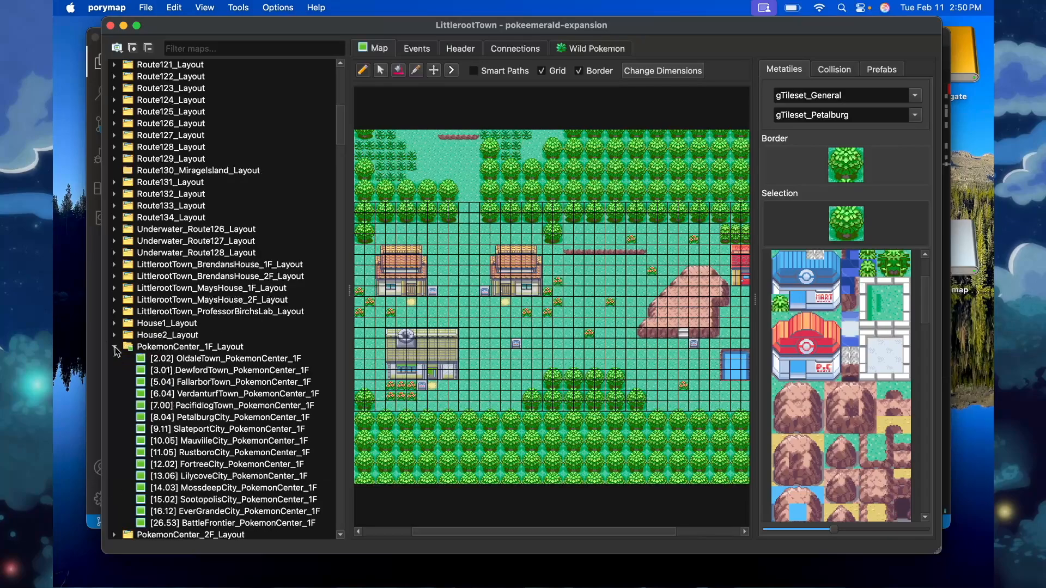
scroll(245, 371, down, 3)
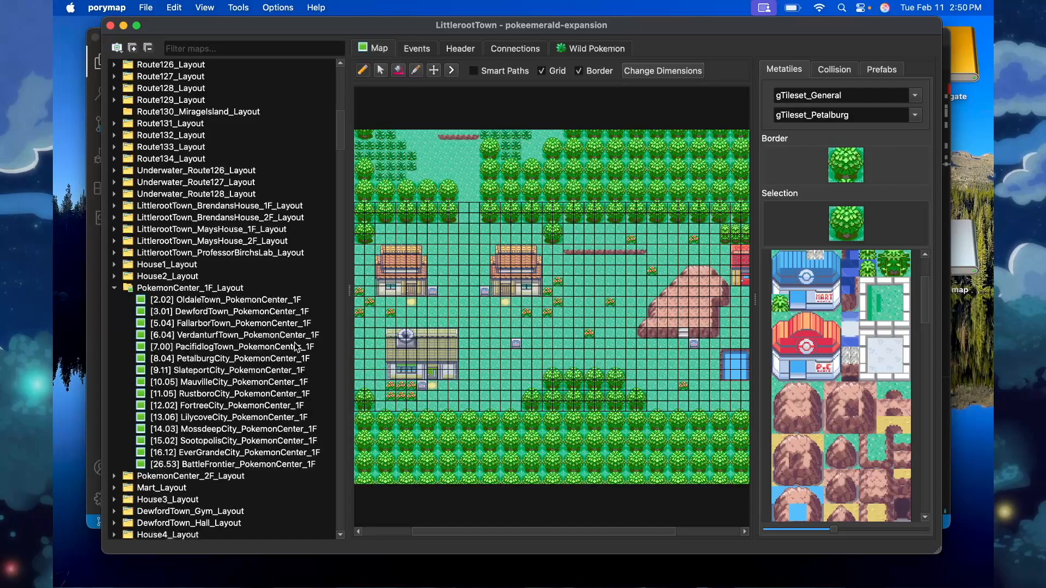
double_click(267, 300)
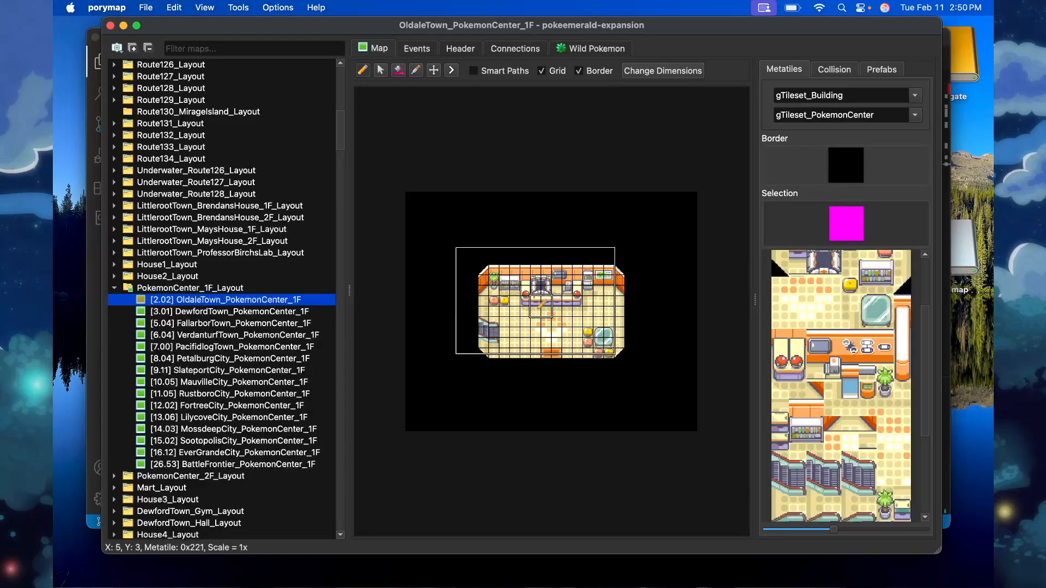
double_click(252, 337)
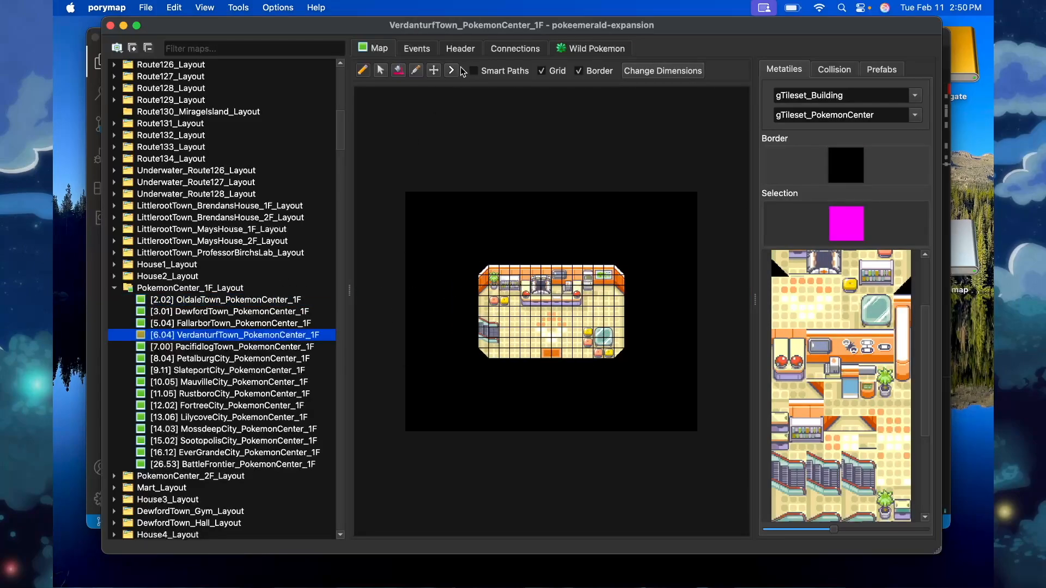
Compare the events of the Verdanturf Town and Dewford Town Pokémon Centers, then return to the map view.
click(430, 51)
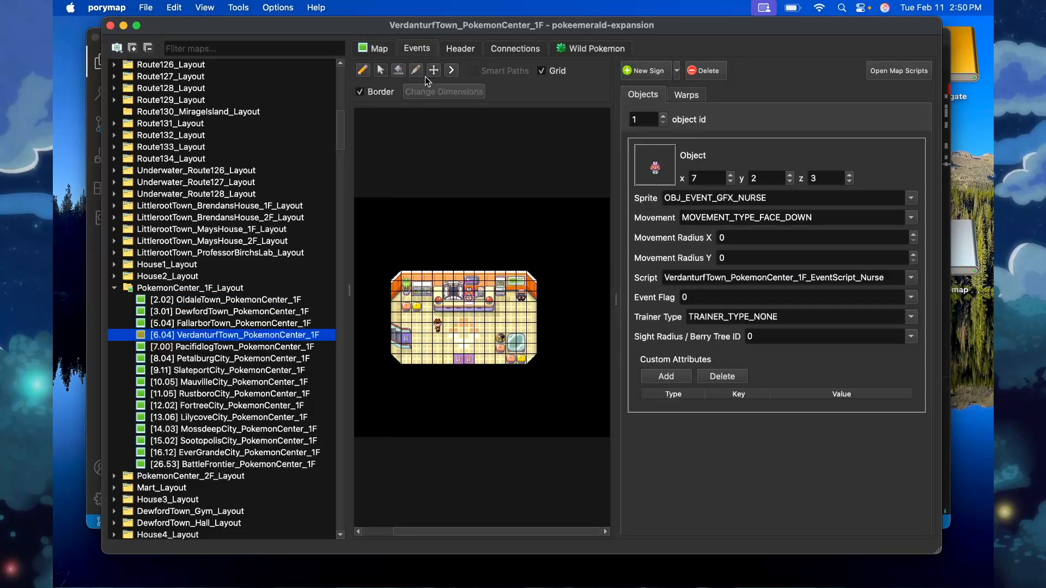
double_click(223, 313)
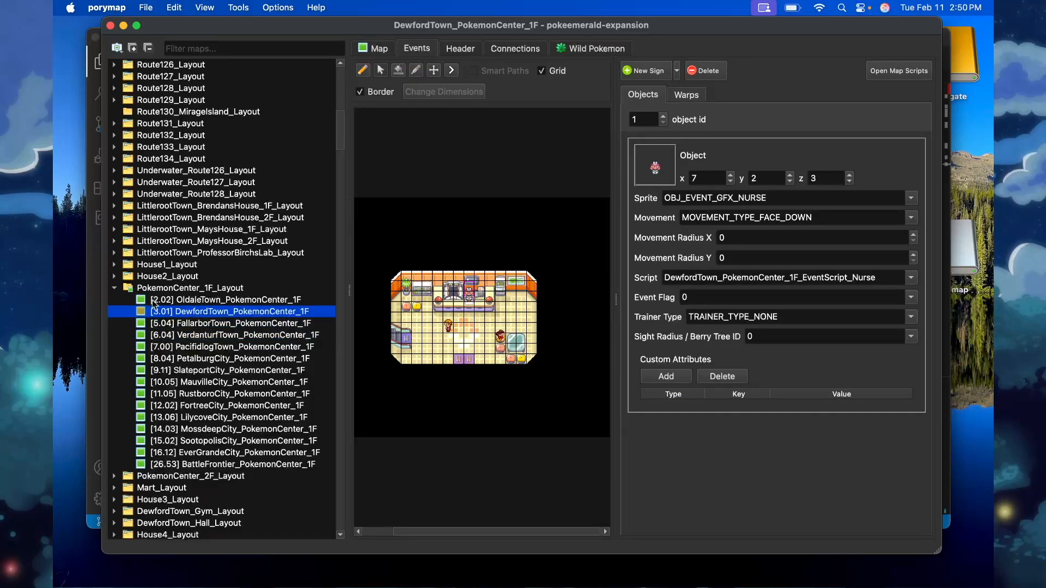
click(375, 50)
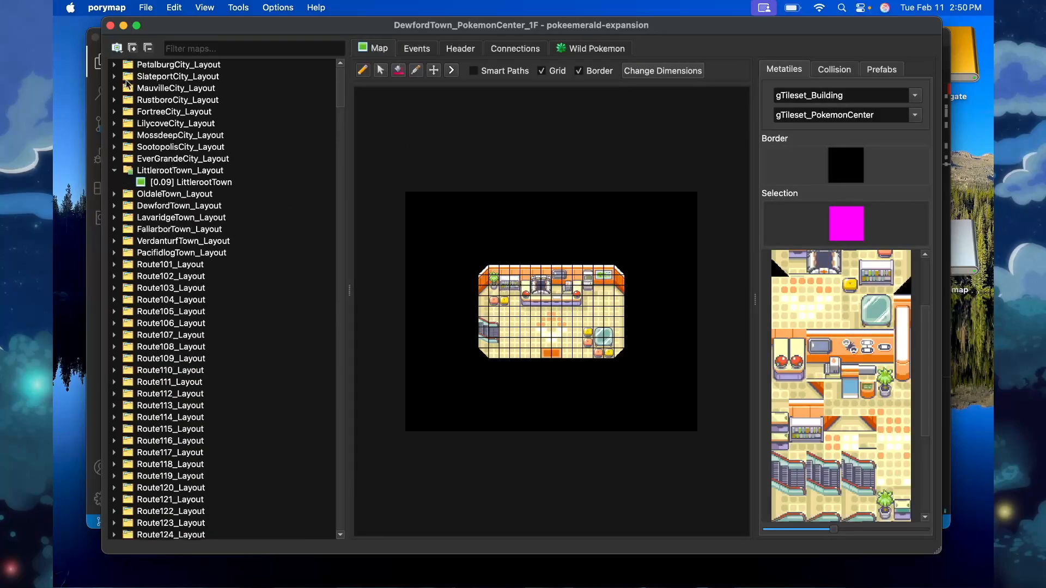
Sort the map list by group, collapse gMapGroup_IndoorDewford, and open LittlerootTown from gMapGroup_TownsAndRoutes.
click(116, 47)
click(134, 64)
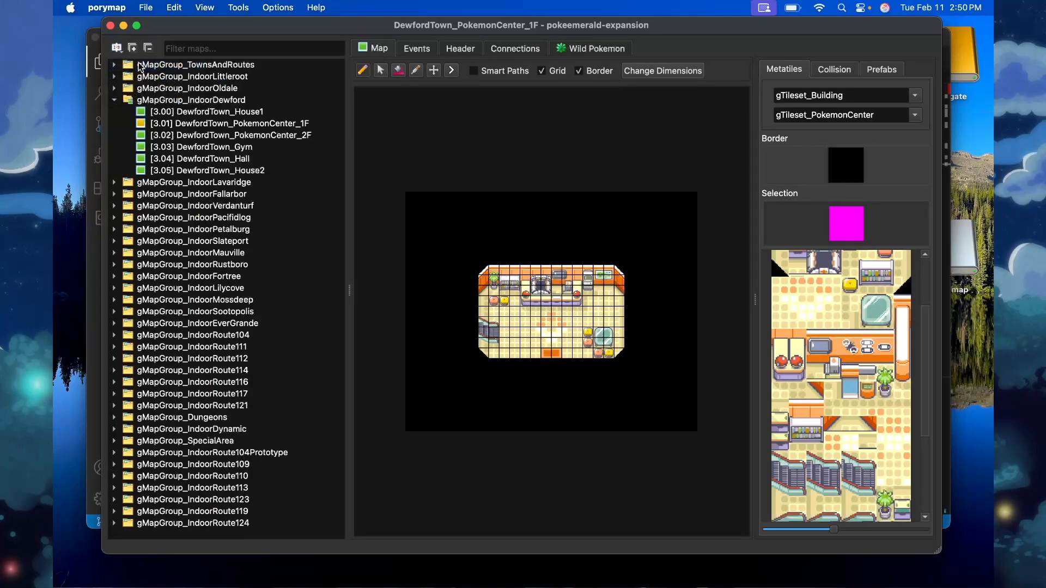
click(116, 102)
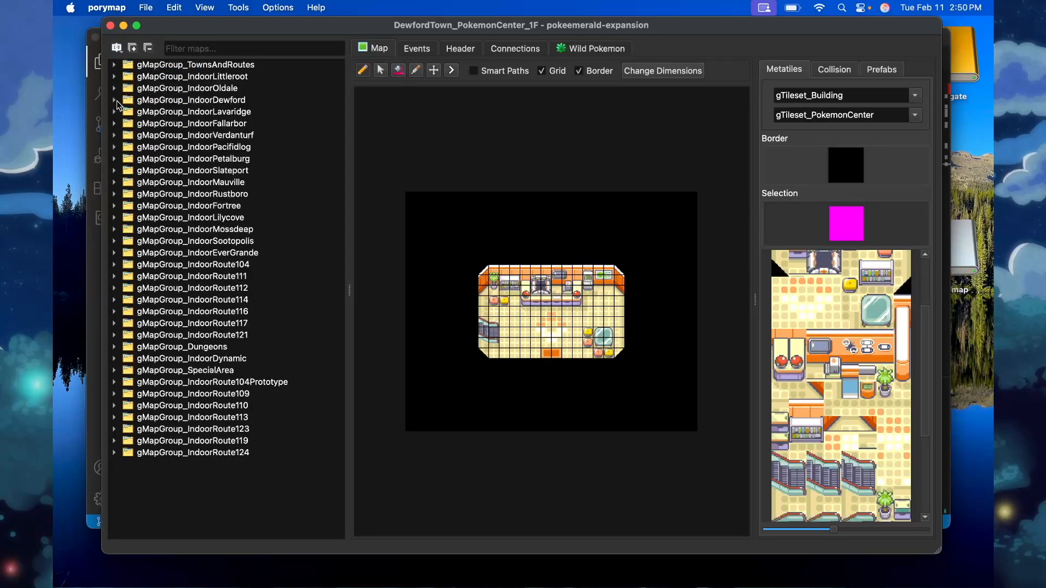
click(115, 65)
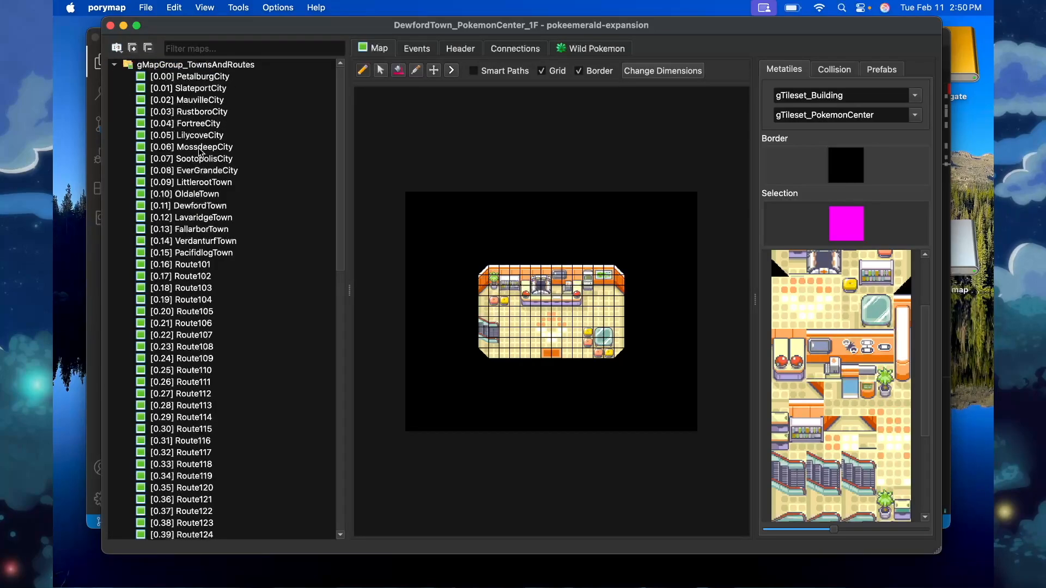
click(212, 183)
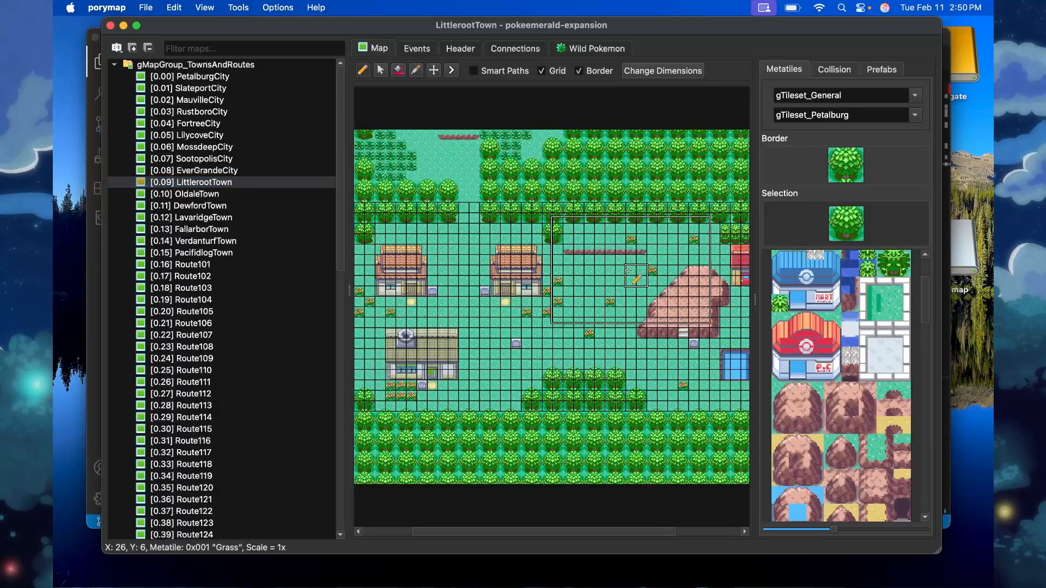
Narrow the map list to give the Littleroot Town map more room, with the red-roofed building in view.
scroll(661, 321, right, 3)
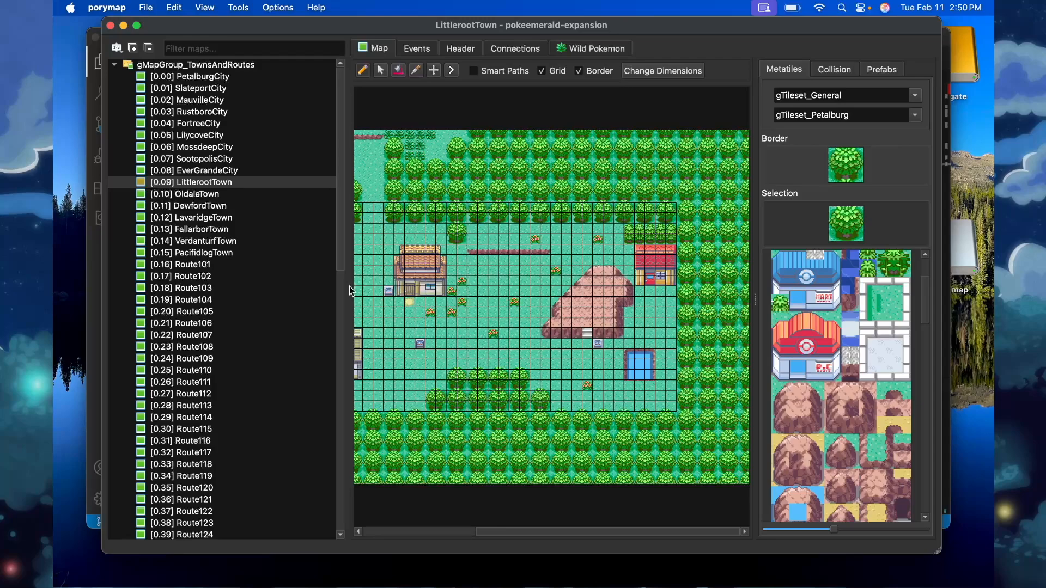
drag(349, 287, 279, 286)
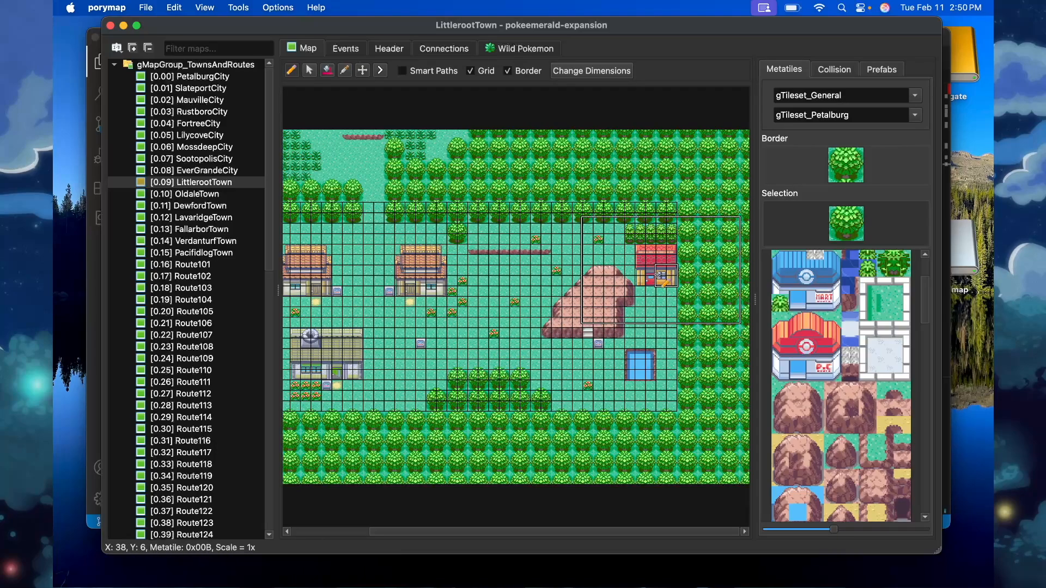
scroll(211, 349, down, 2)
scroll(211, 349, up, 2)
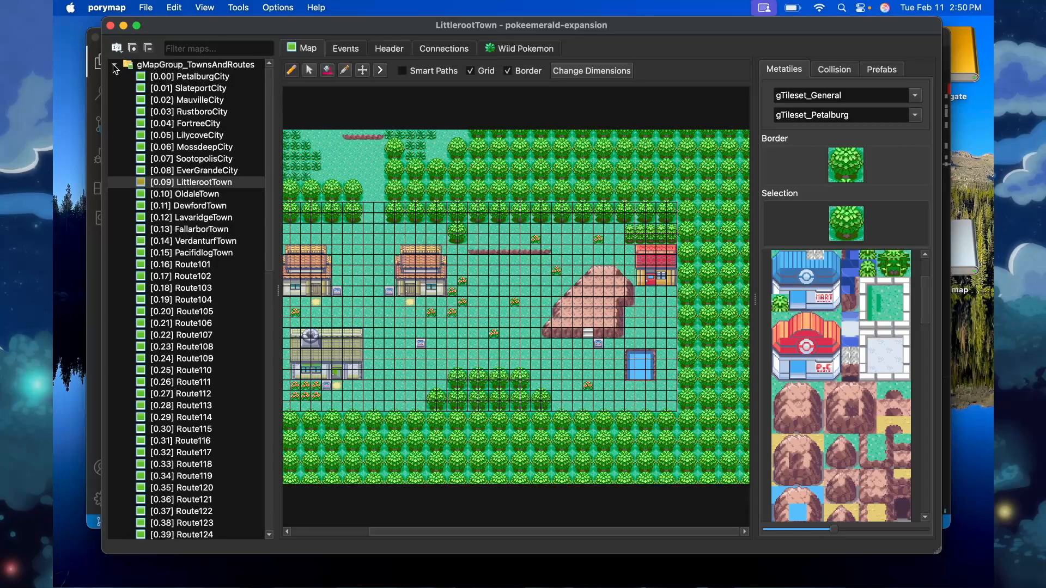
Start a new map in gMapGroup_IndoorLittleroot and name it LittlerootTown_House3.
click(114, 65)
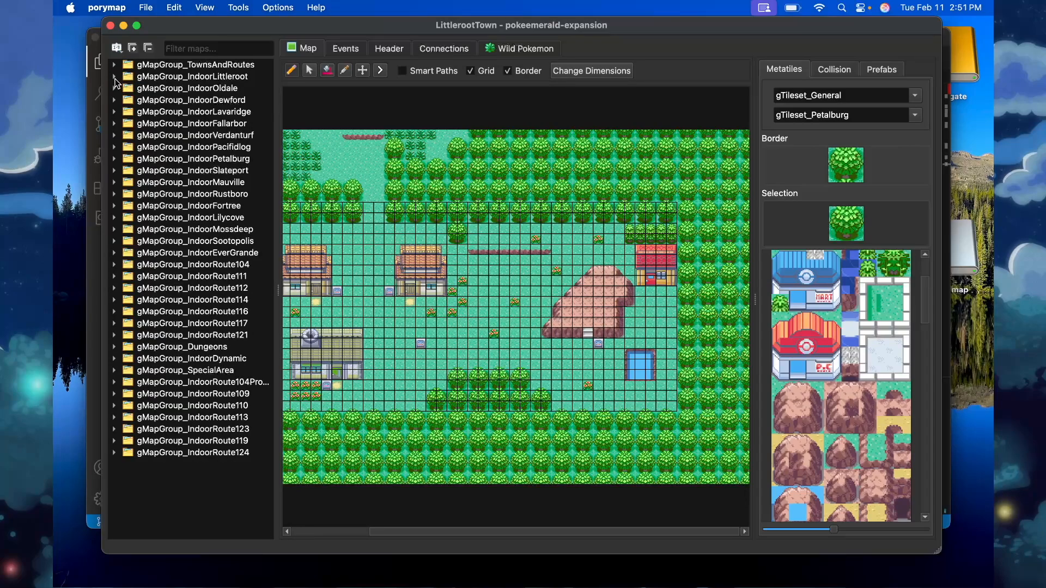
click(115, 77)
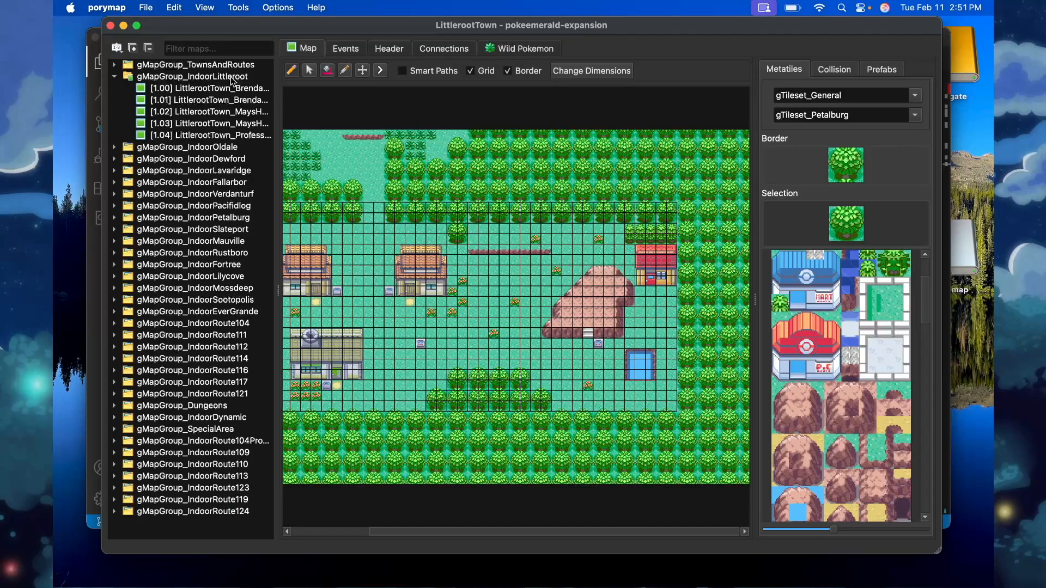
right_click(178, 79)
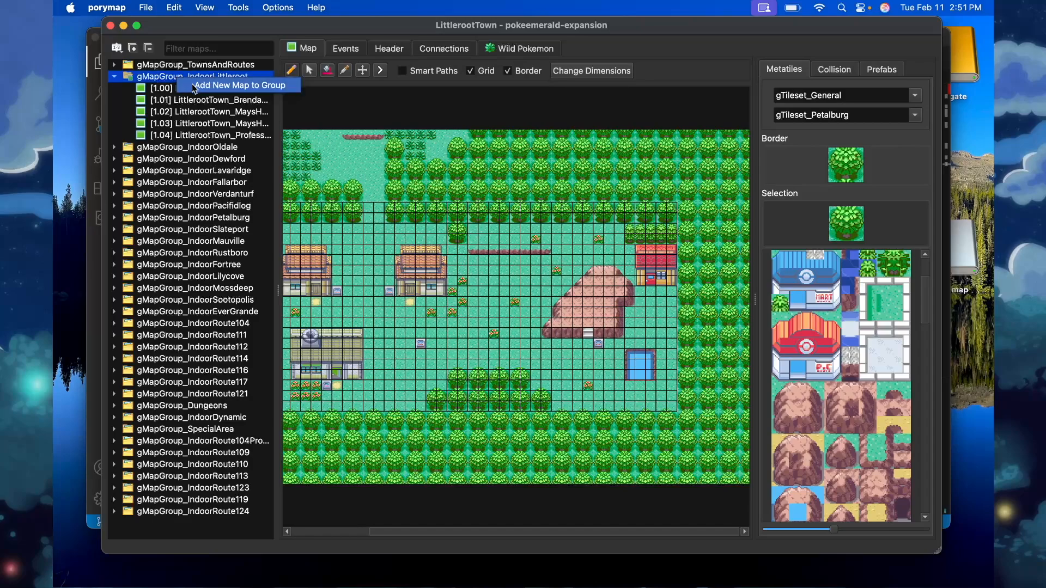
click(194, 86)
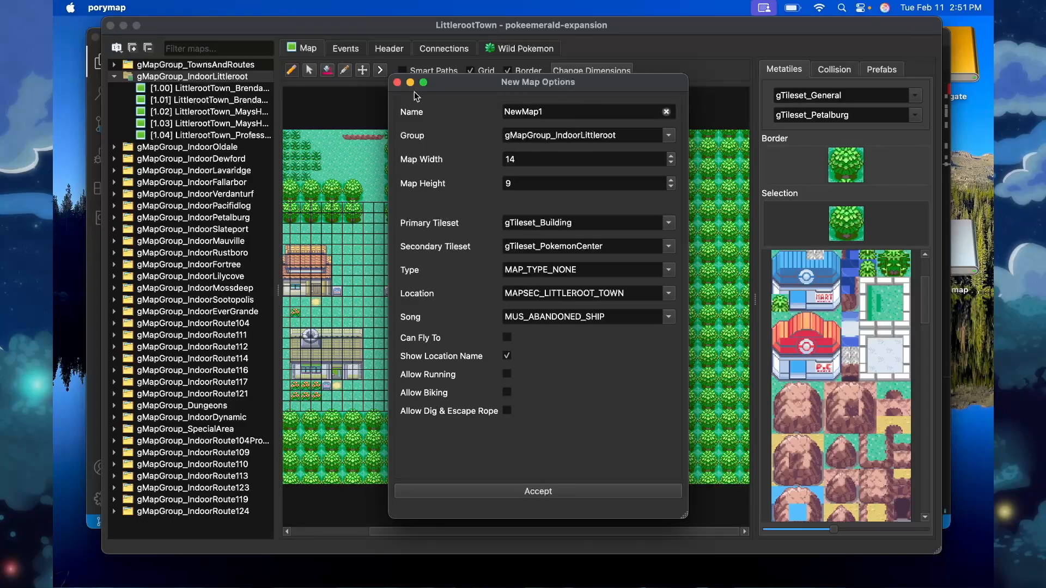
double_click(542, 110)
text(Litt)
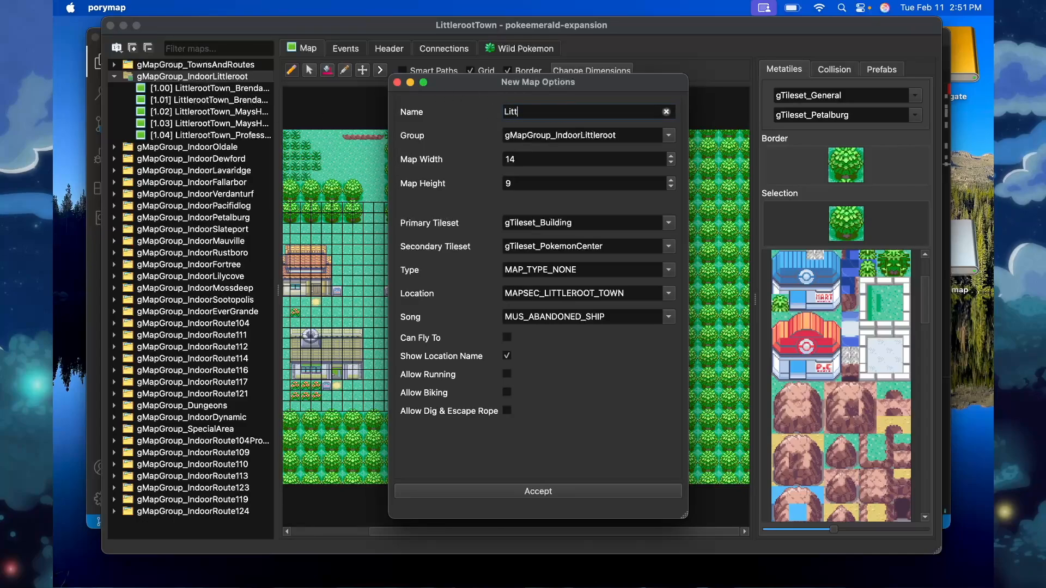
text(lerootTown_House3)
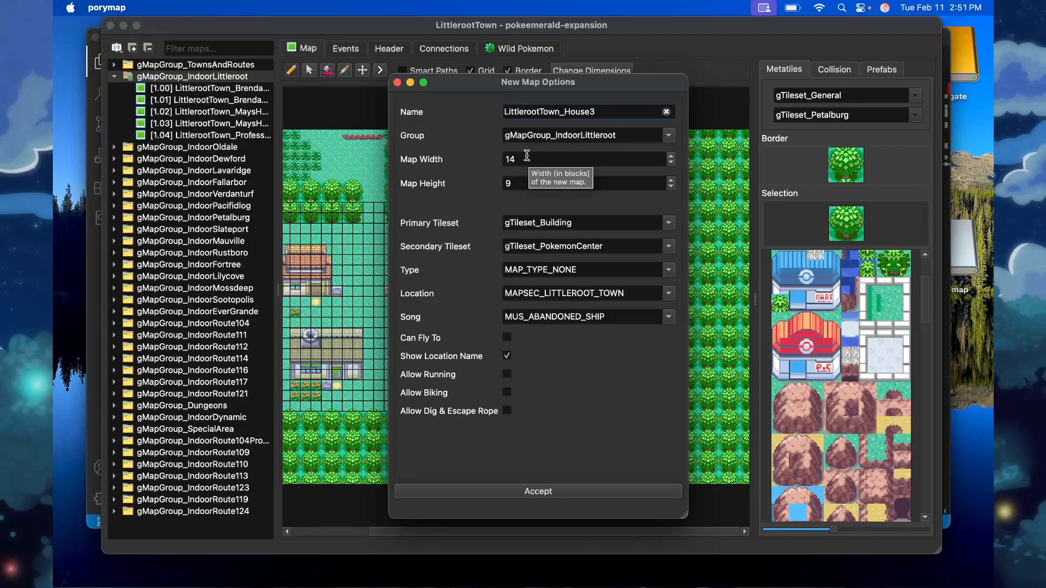
Set the new map's height to 10, secondary tileset to gTileset_Petalburg and type to MAP_TYPE_INDOOR.
click(524, 182)
key(BackSpace)
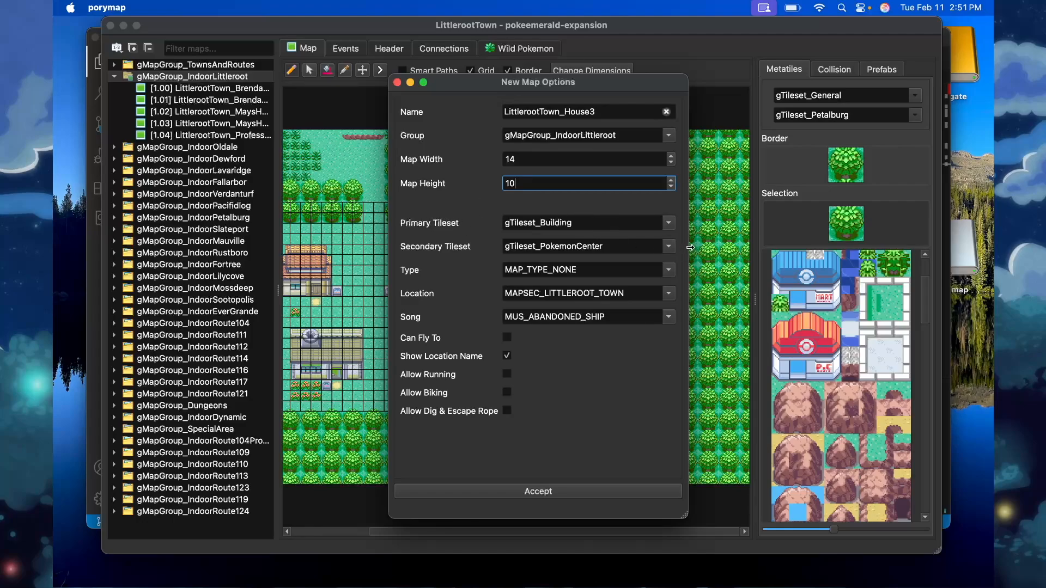
click(669, 246)
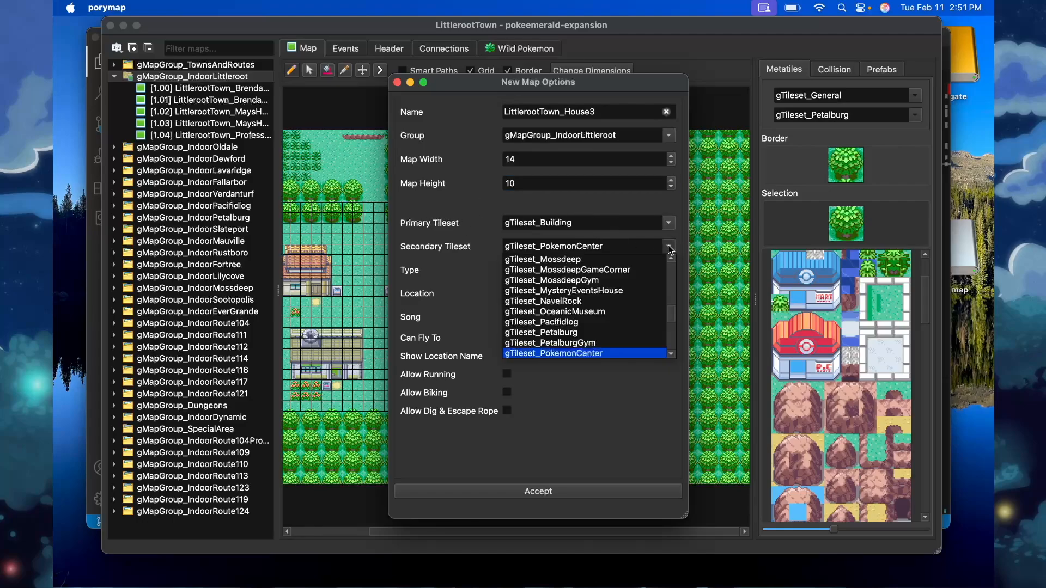
click(582, 334)
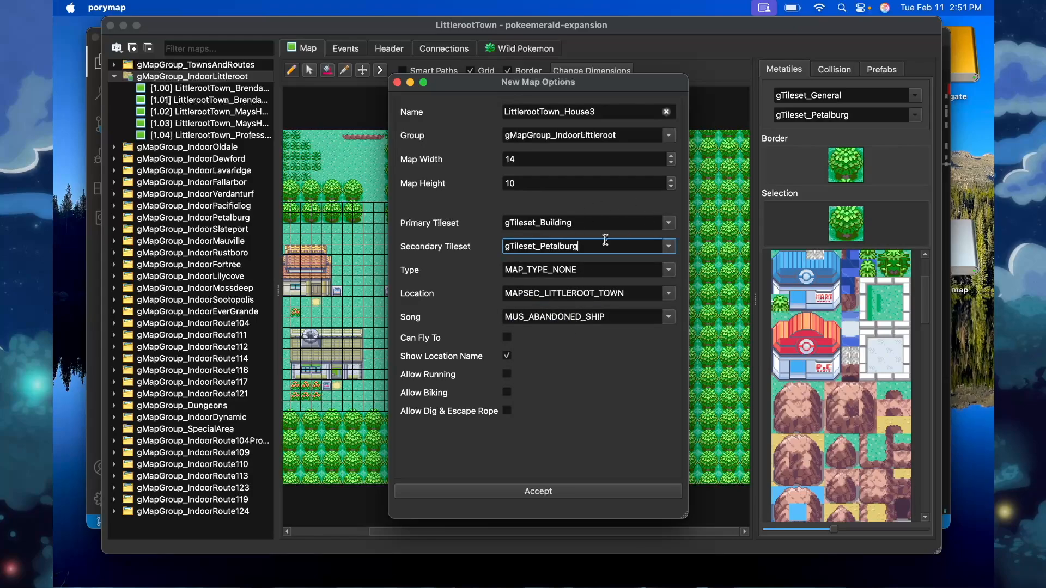
click(670, 267)
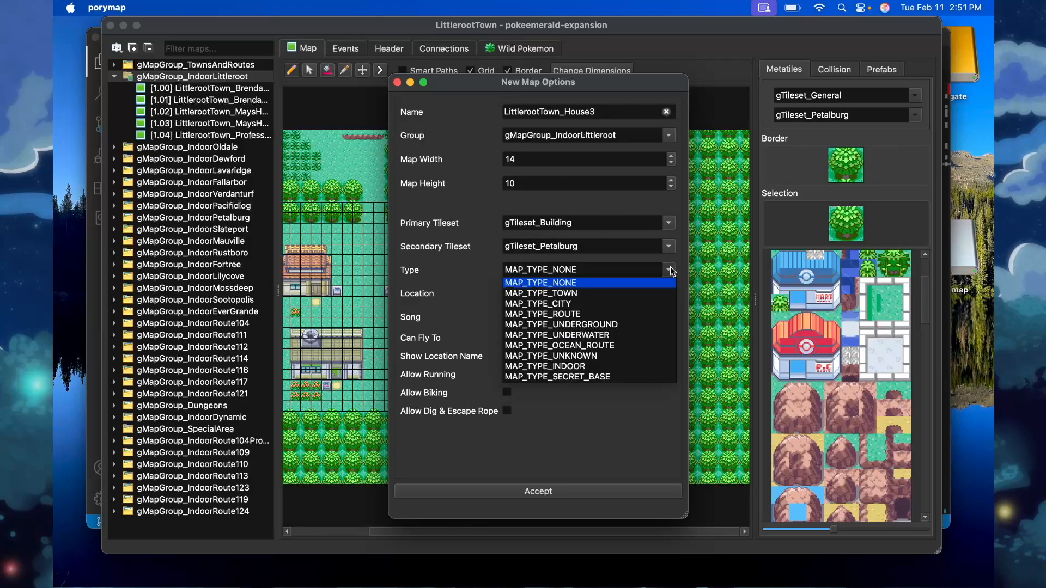
click(589, 365)
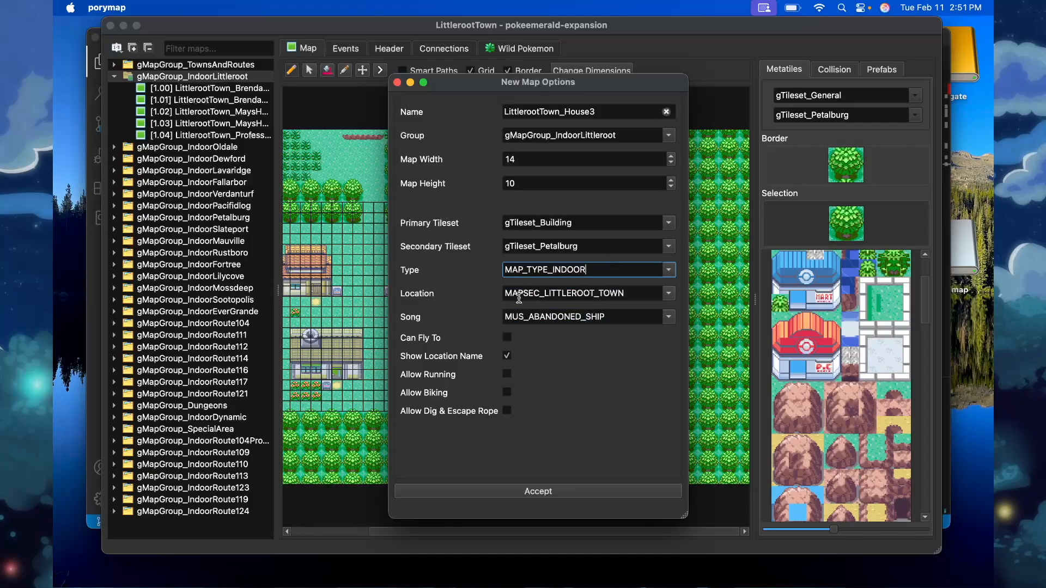
Look at the song choices, copy the name LittlerootTown_House3, and close the new map options without creating the map.
click(670, 317)
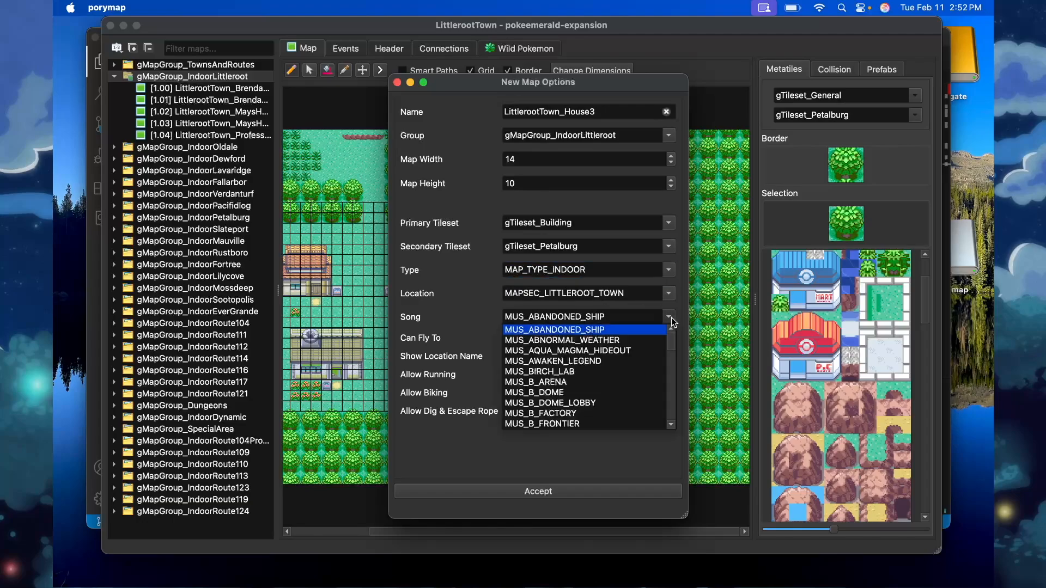
click(449, 263)
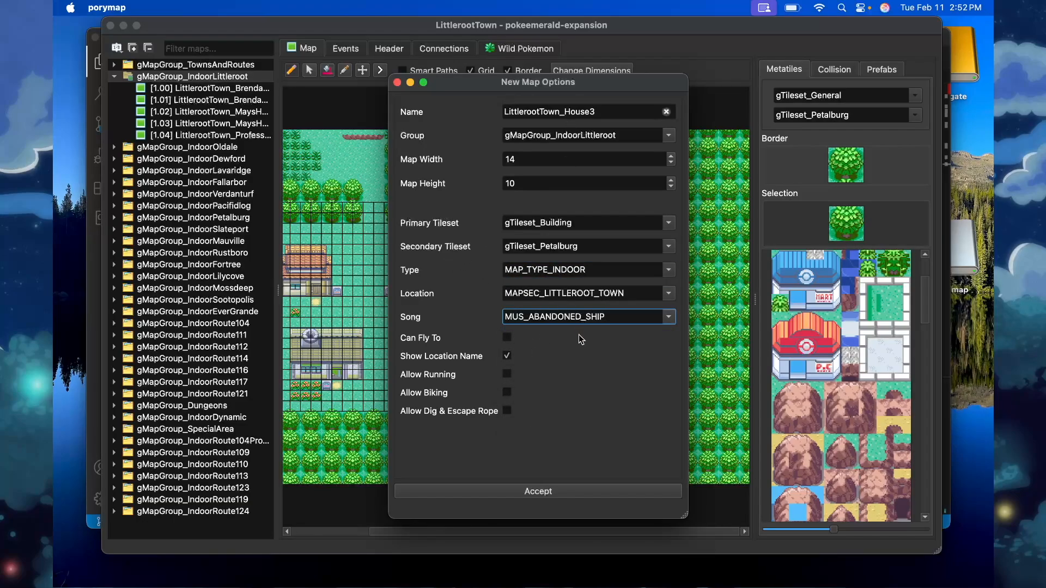
double_click(555, 111)
key(super+c)
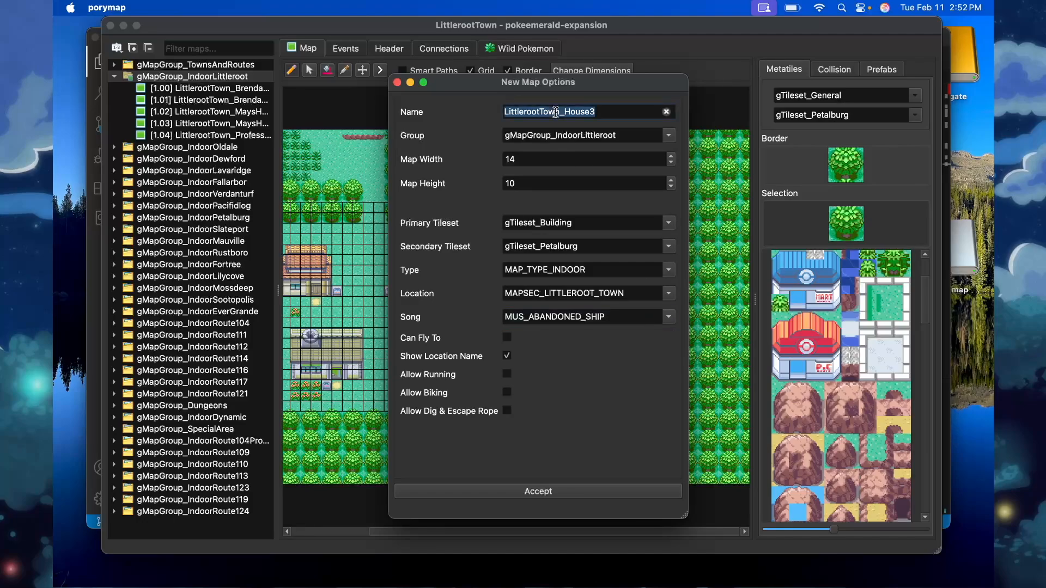
click(398, 83)
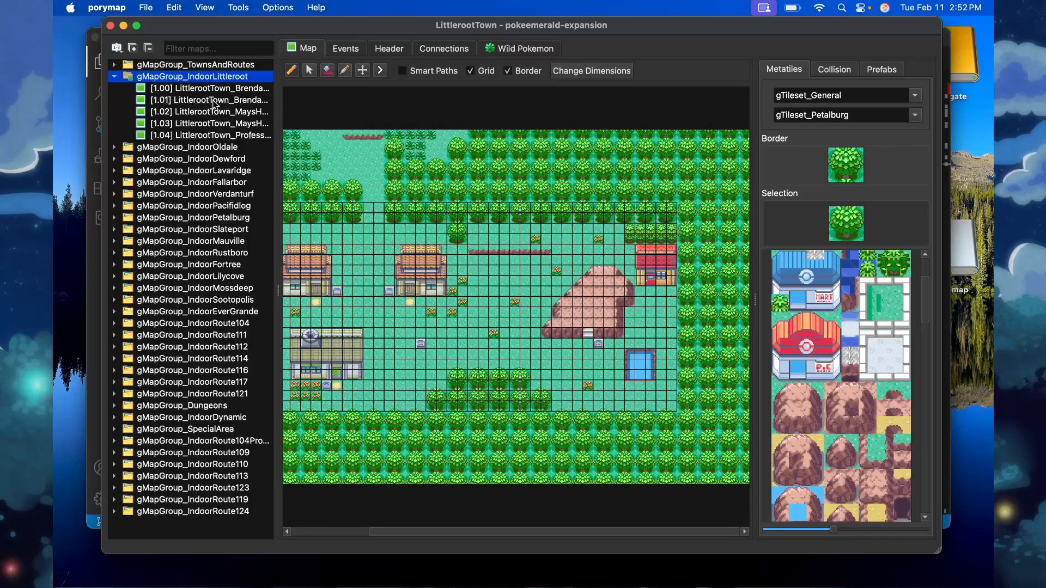
Check which song LittlerootTown_BrendansHouse_1F uses in its header, then return to its map view.
click(211, 90)
click(388, 49)
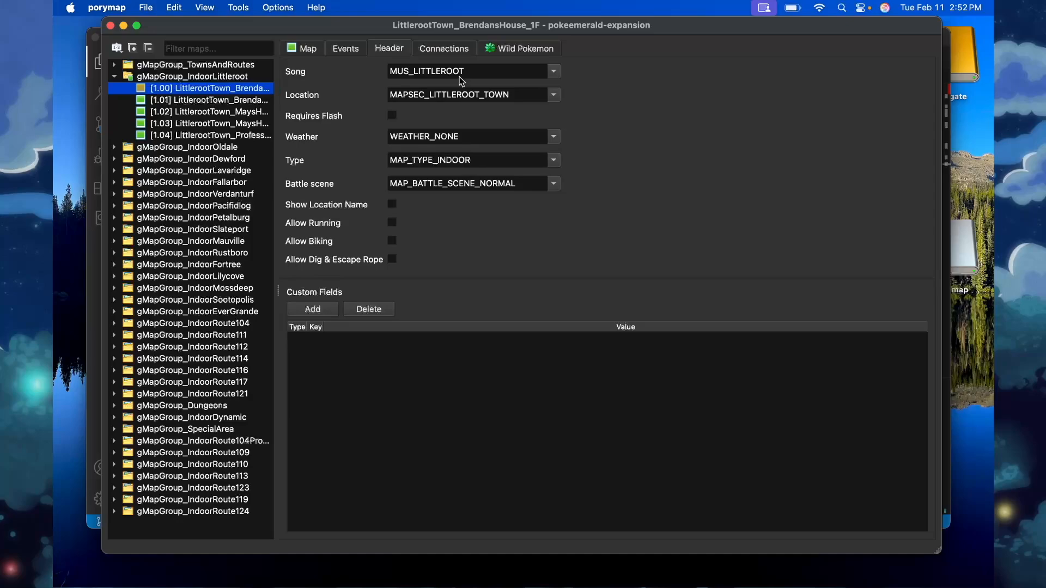
click(304, 49)
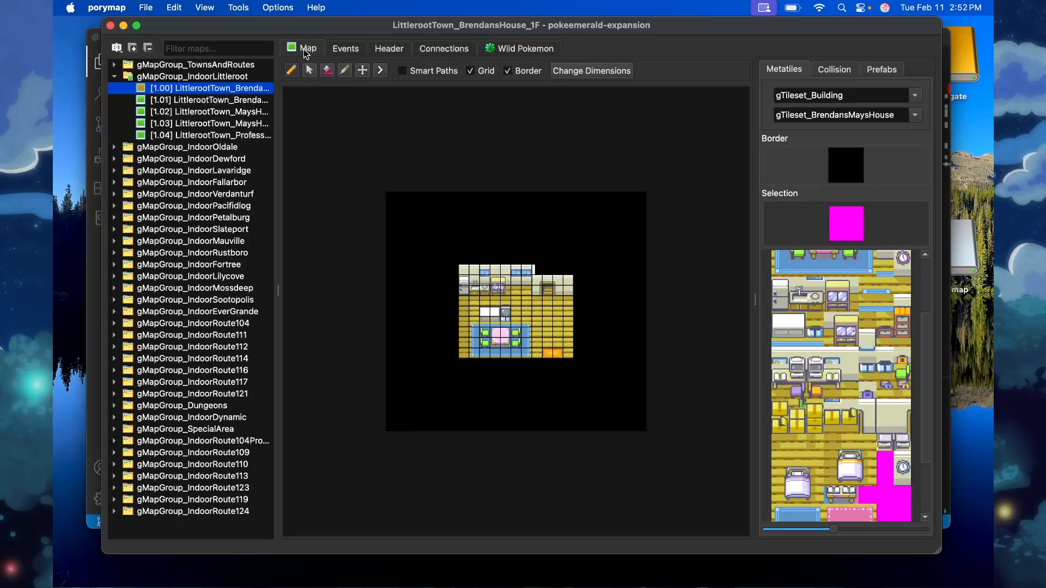
Start the new map in gMapGroup_IndoorLittleroot again and paste LittlerootTown_House3 as its name.
right_click(156, 76)
click(223, 86)
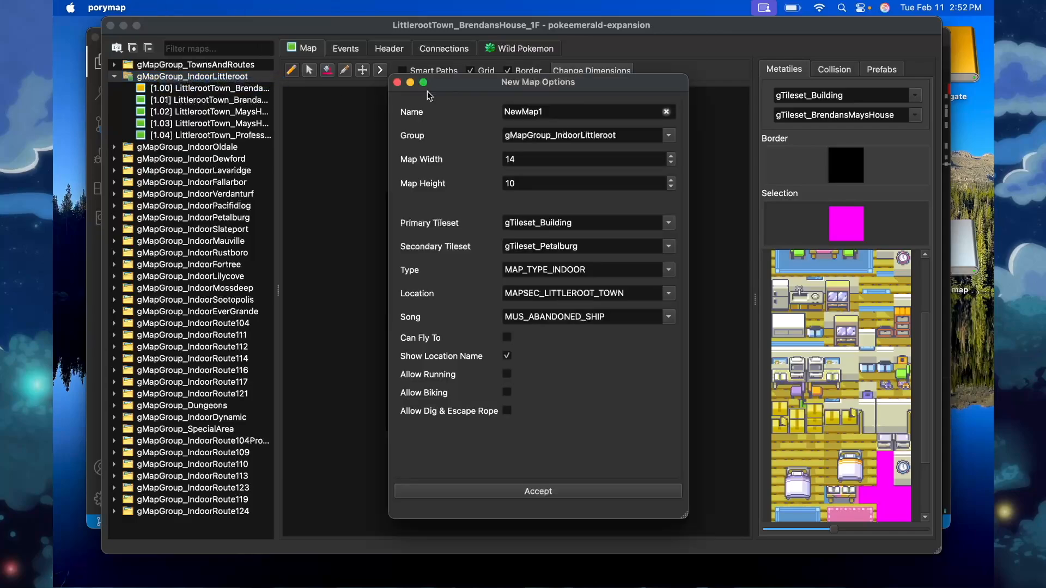
double_click(528, 110)
key(super+v)
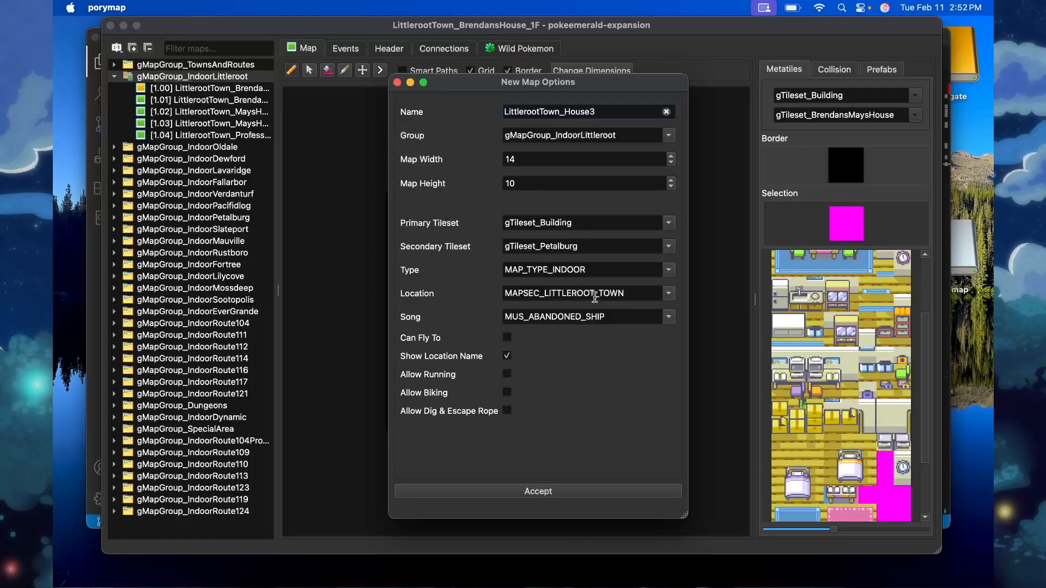
Set the song to MUS_LITTLEROOT, turn off Show Location Name, and create the map.
click(669, 317)
click(585, 318)
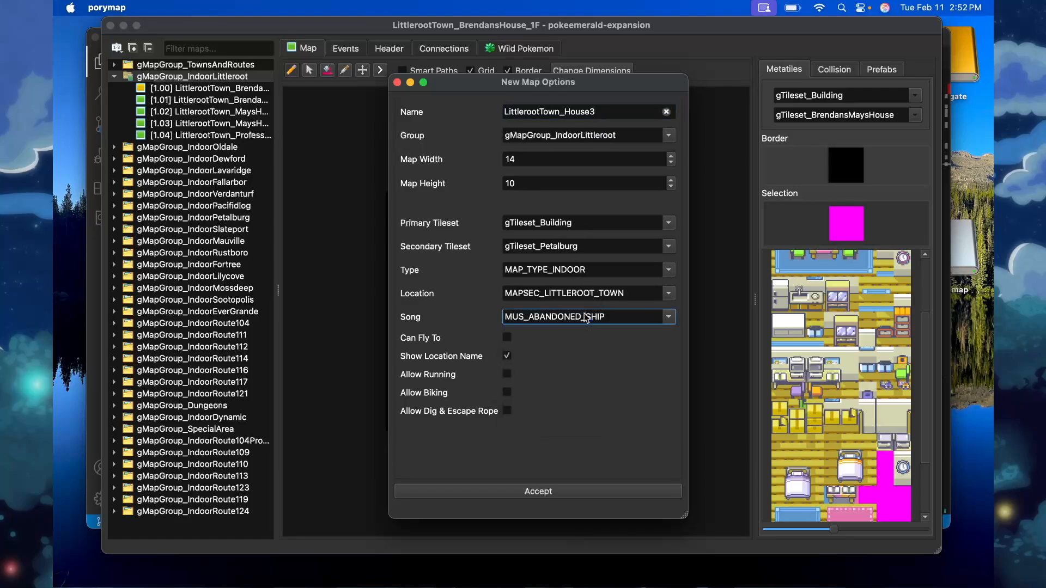
key(super+a)
text(litt)
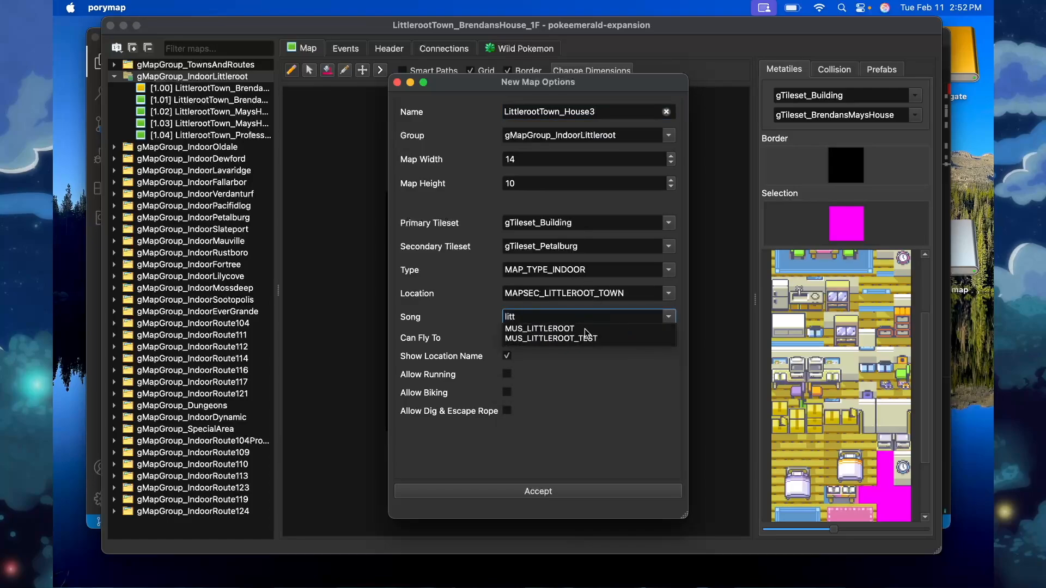
click(584, 328)
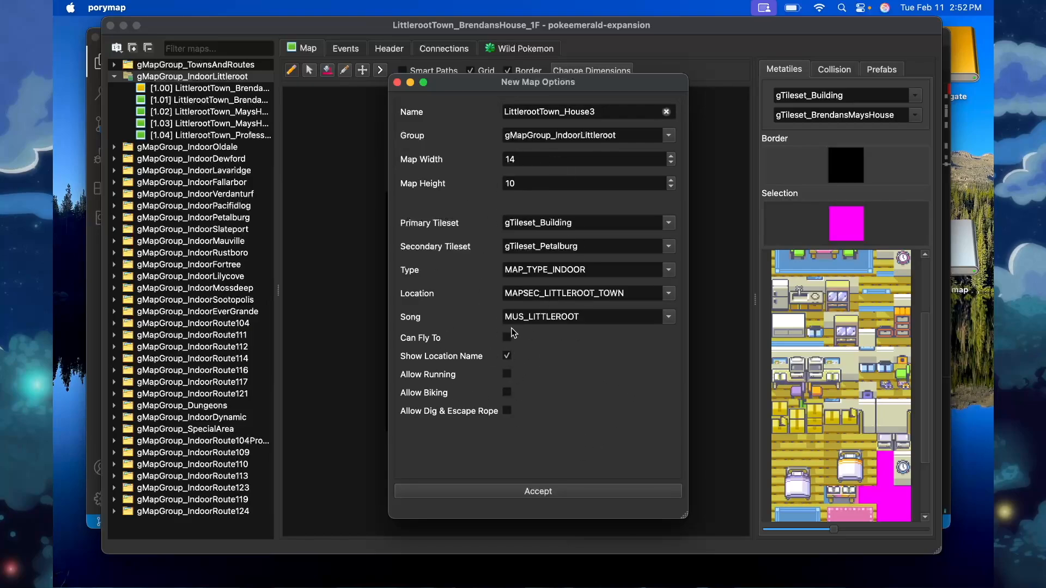
click(506, 356)
click(537, 492)
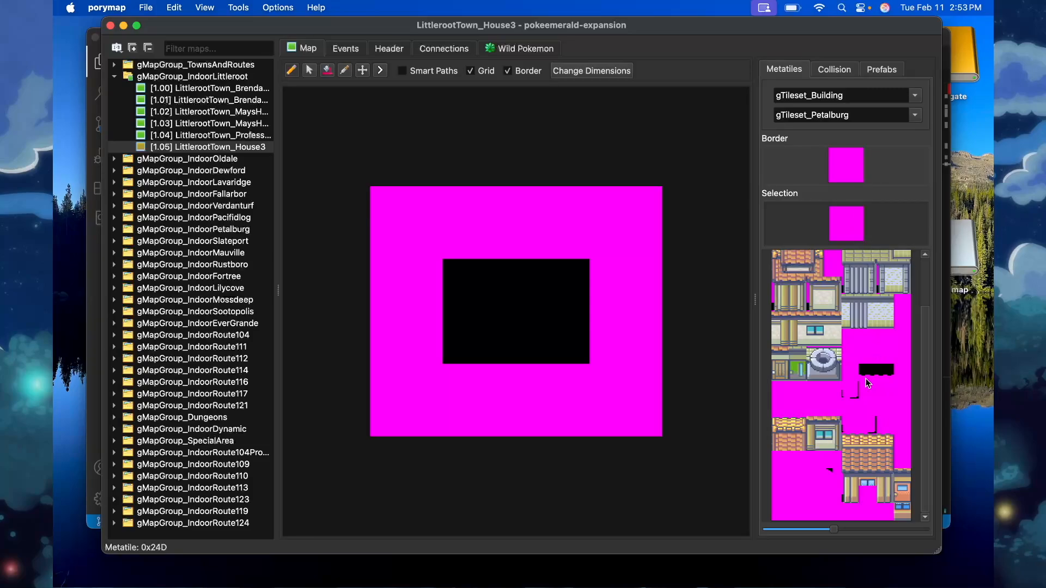
Inspect House3's metatiles and check which secondary tileset LittlerootTown_BrendansHouse_1F uses, then return to LittlerootTown_House3.
scroll(866, 383, up, 3)
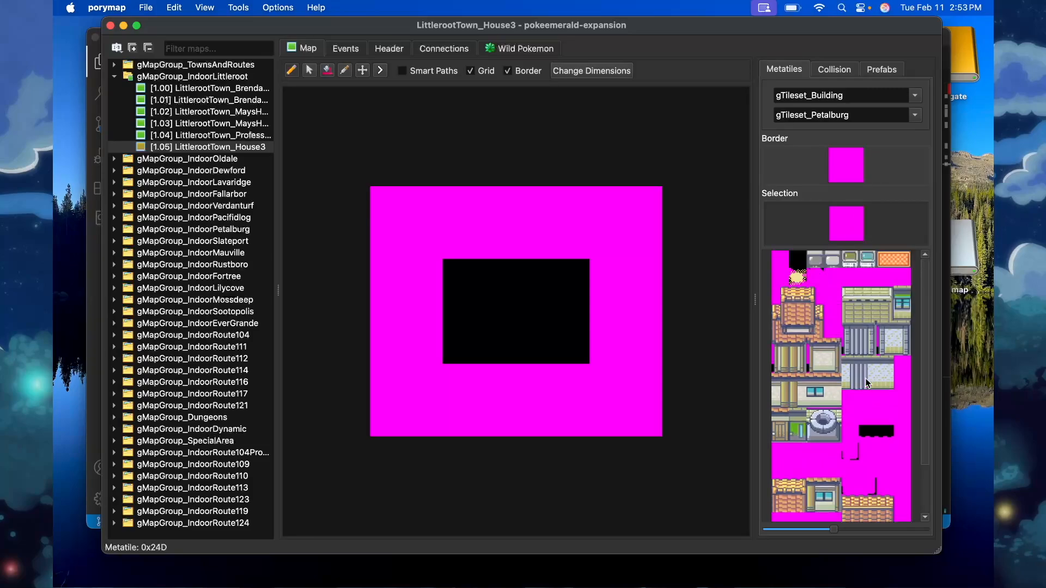
click(914, 115)
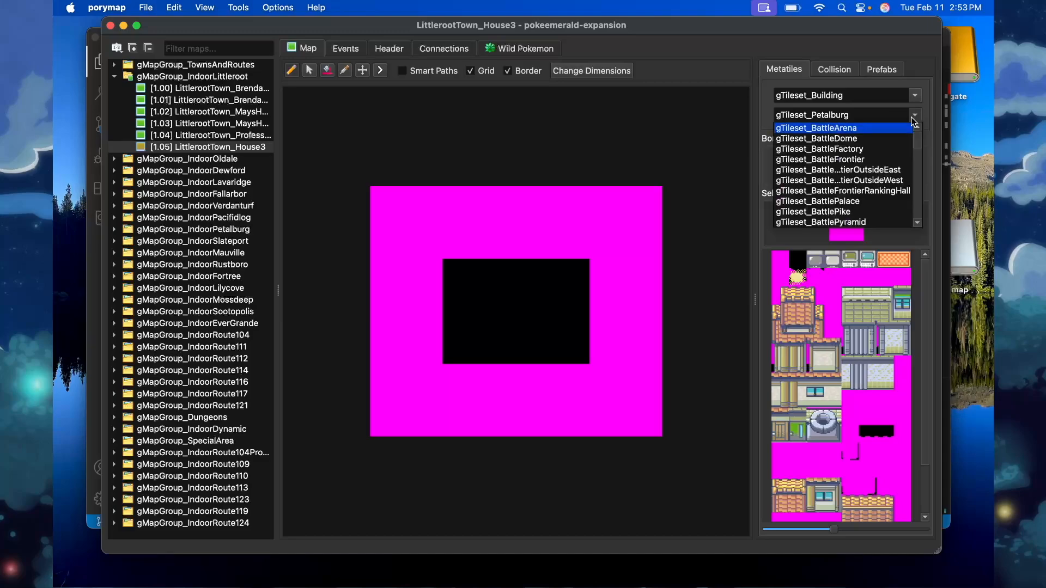
click(213, 91)
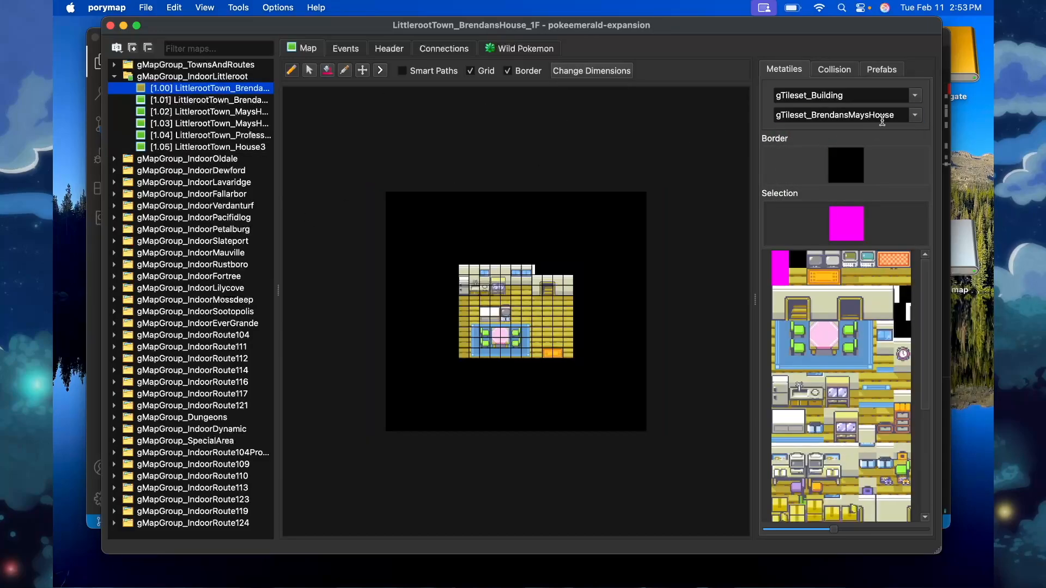
click(212, 147)
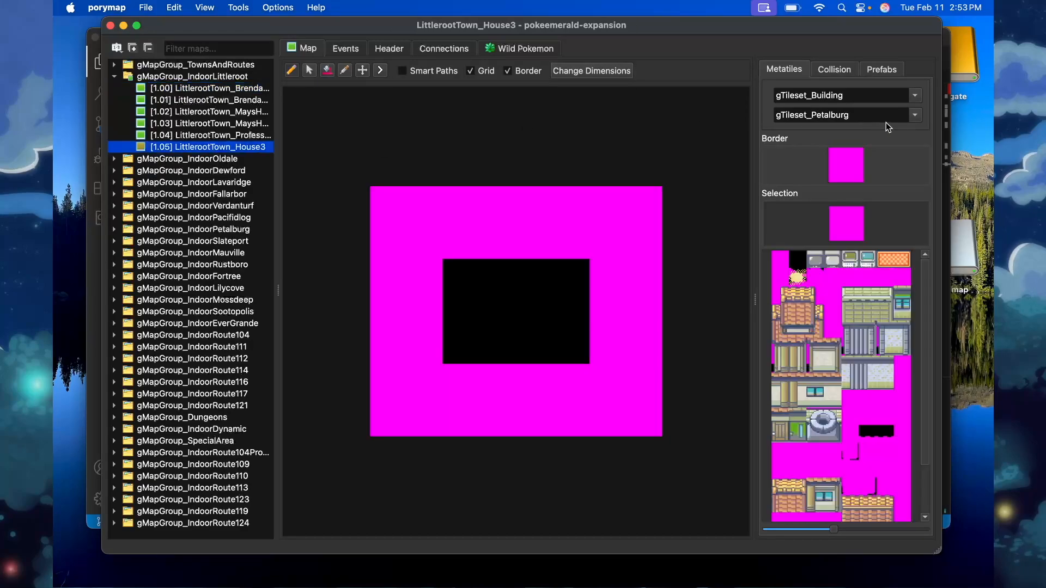
Change the secondary tileset of LittlerootTown_House3 to gTileset_BrendansMaysHouse.
click(918, 116)
scroll(871, 158, up, 5)
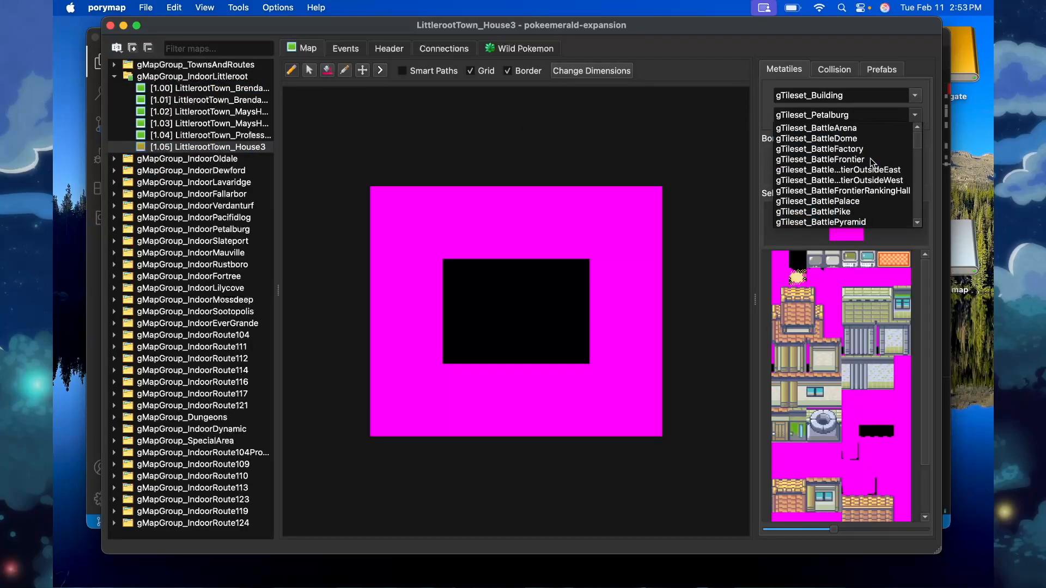
scroll(865, 196, down, 5)
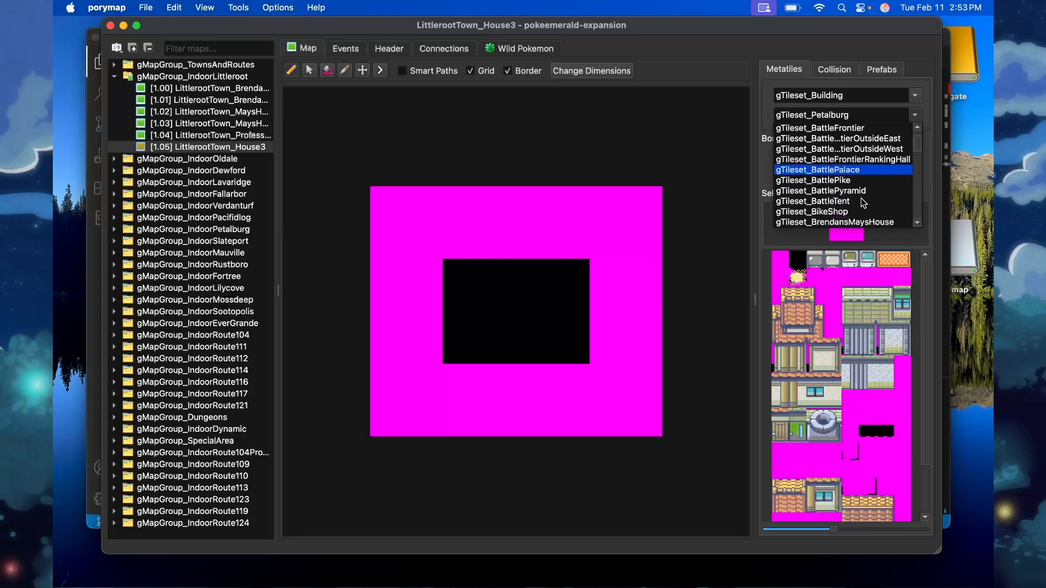
click(863, 202)
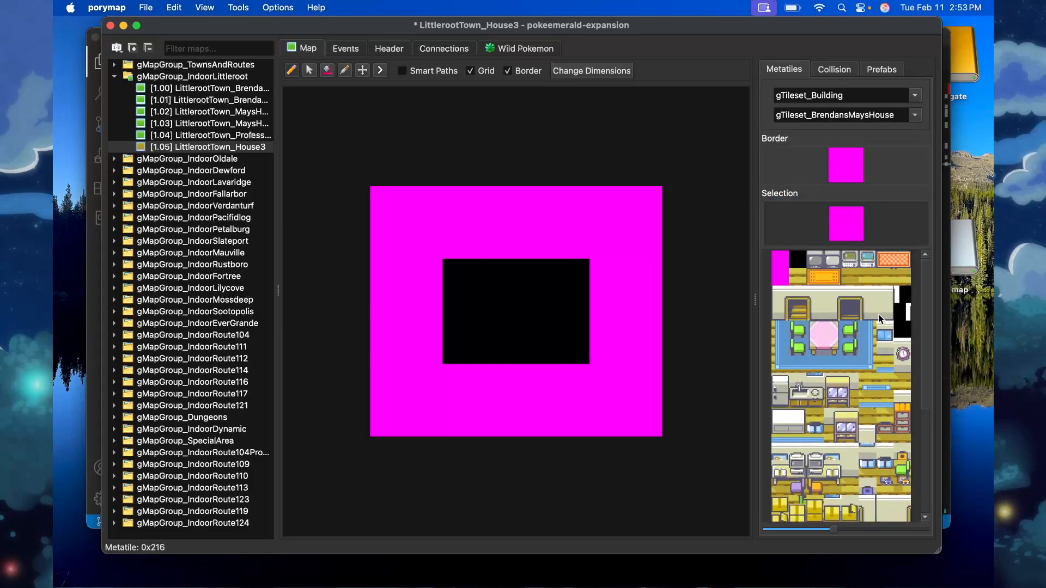
Paint a two-tile-high plain wall across the top of the room and a row of shaded floor directly beneath it.
drag(880, 315, 880, 295)
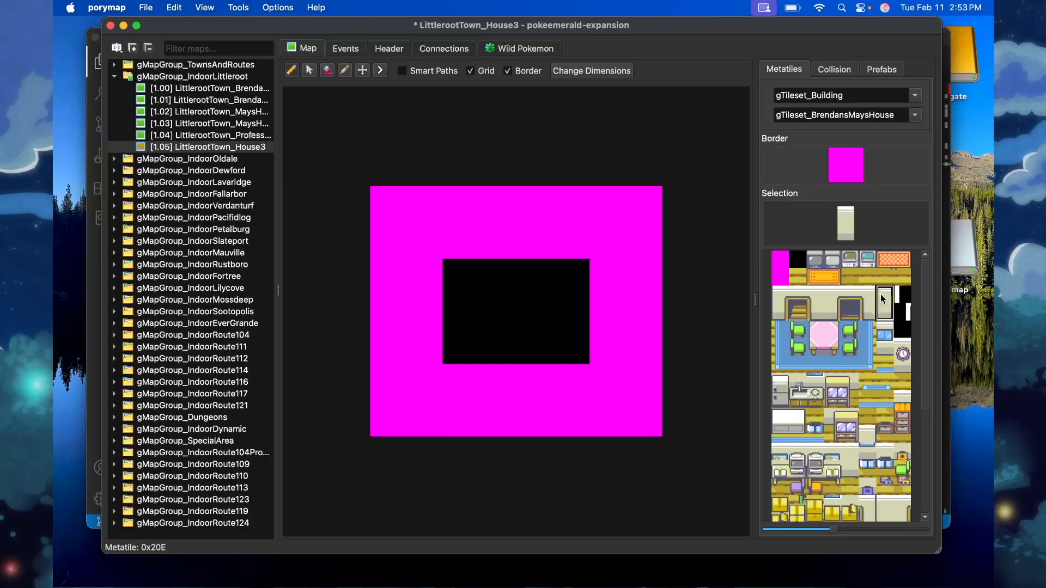
drag(585, 260, 445, 262)
scroll(867, 383, down, 1)
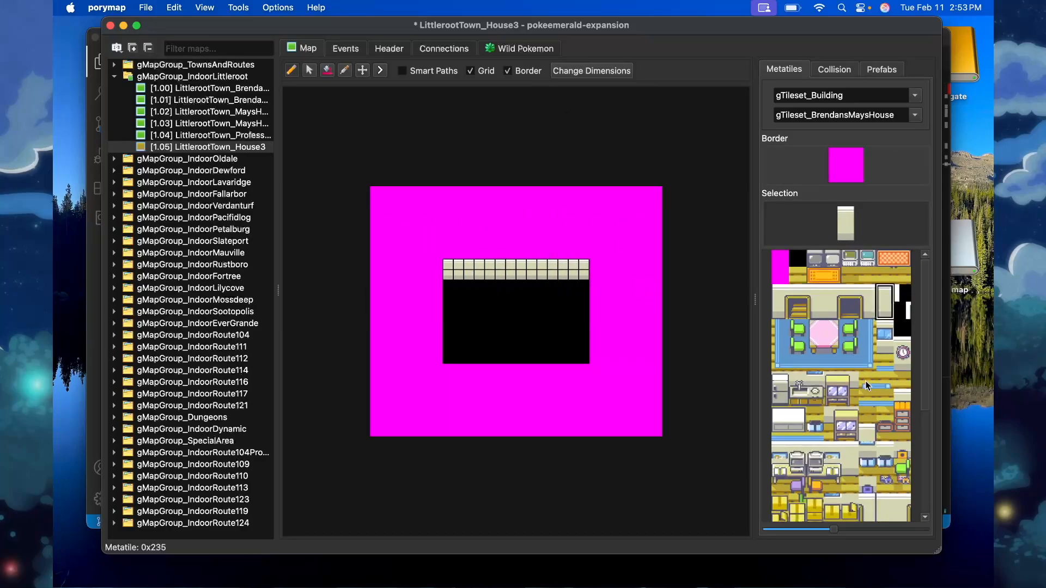
click(867, 276)
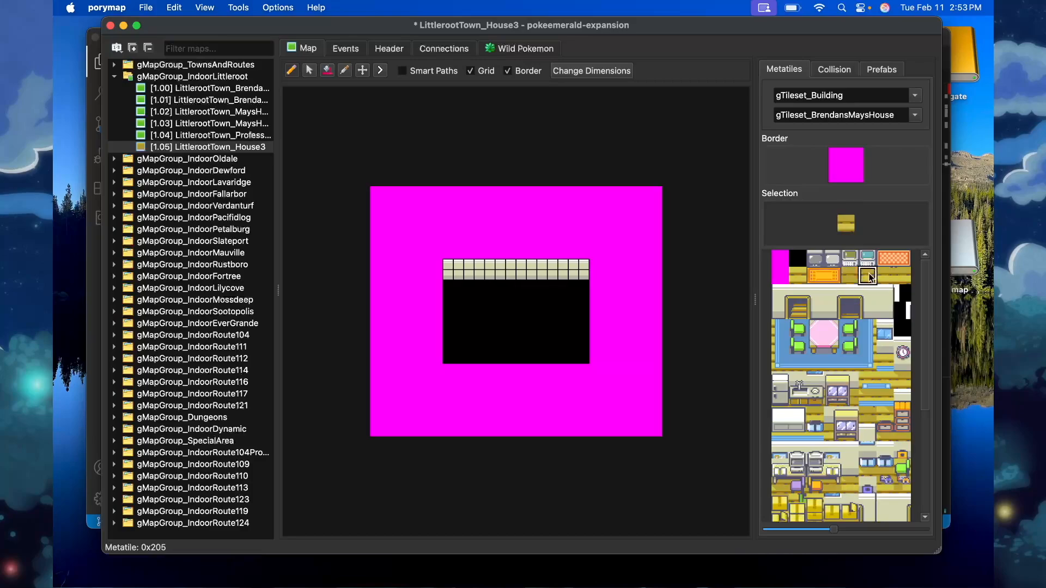
drag(453, 285, 581, 286)
Paint wooden floor down the room's leftmost column to the bottom edge, and pick the floor metatile beside the orange mat.
click(850, 276)
drag(448, 295, 447, 358)
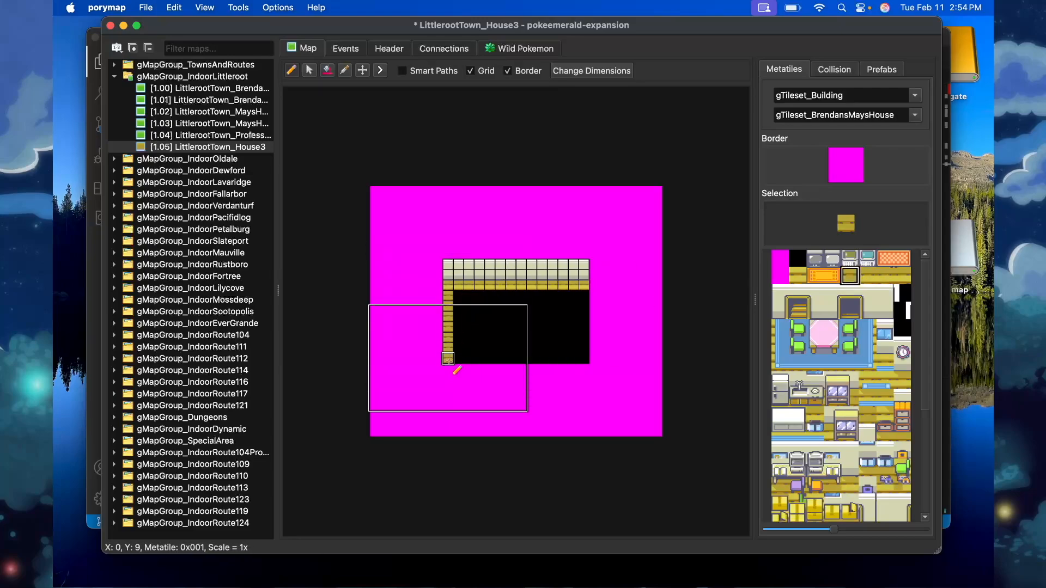
click(797, 276)
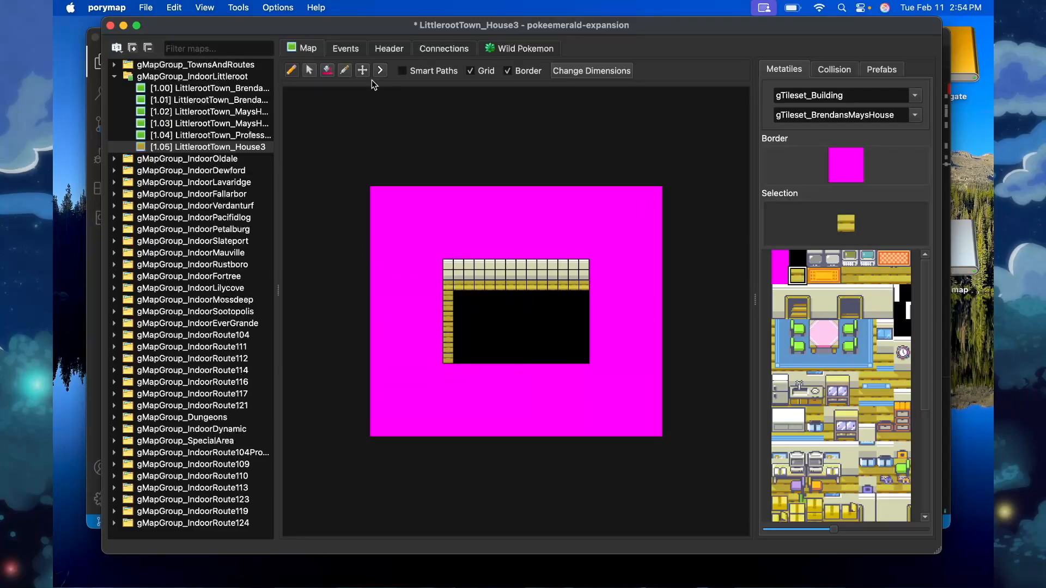
Fill the room's remaining black area with the wooden floor metatile, and save the map with the grid hidden.
click(512, 307)
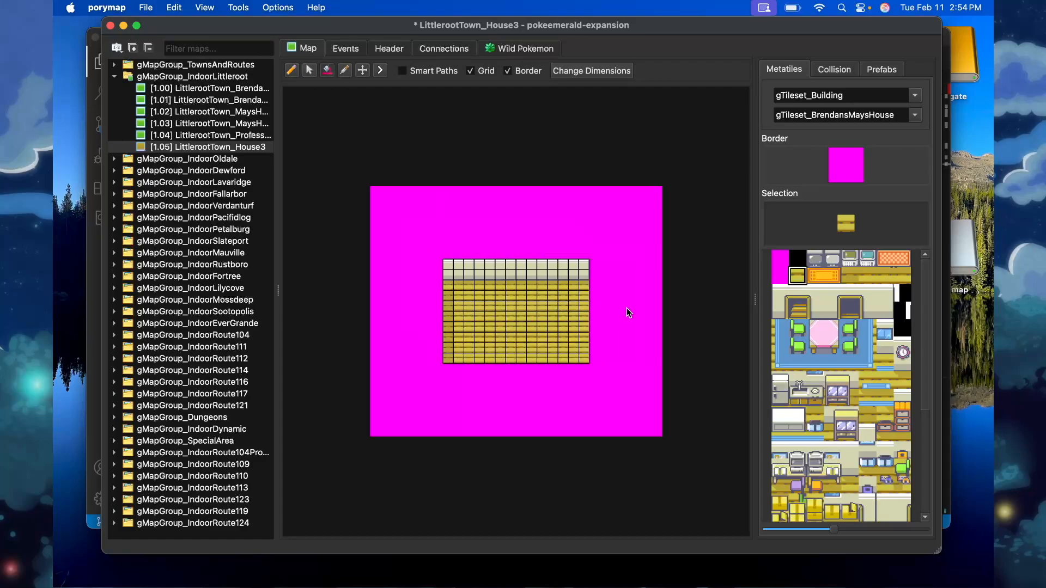
click(474, 71)
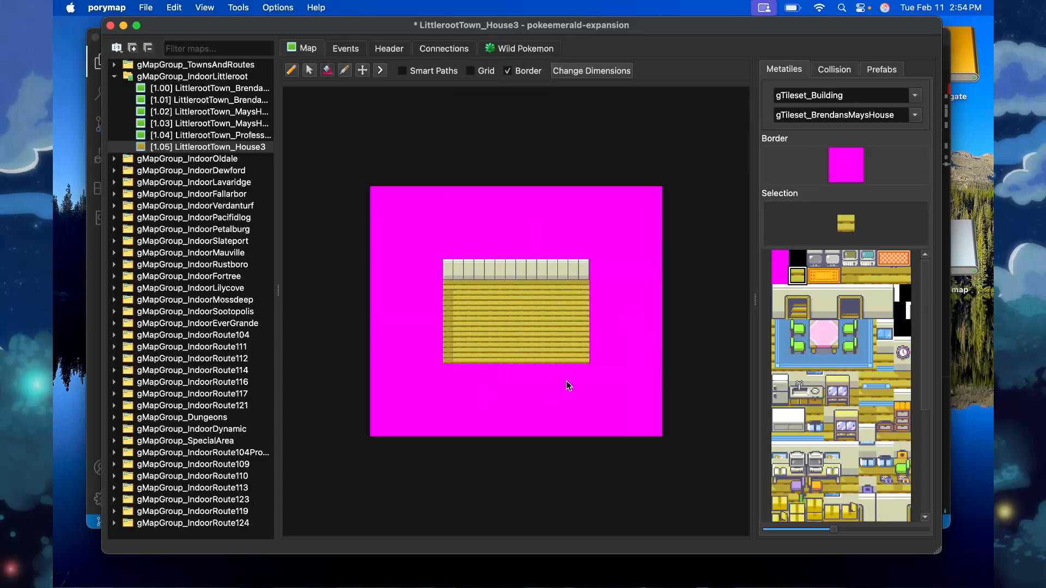
click(853, 275)
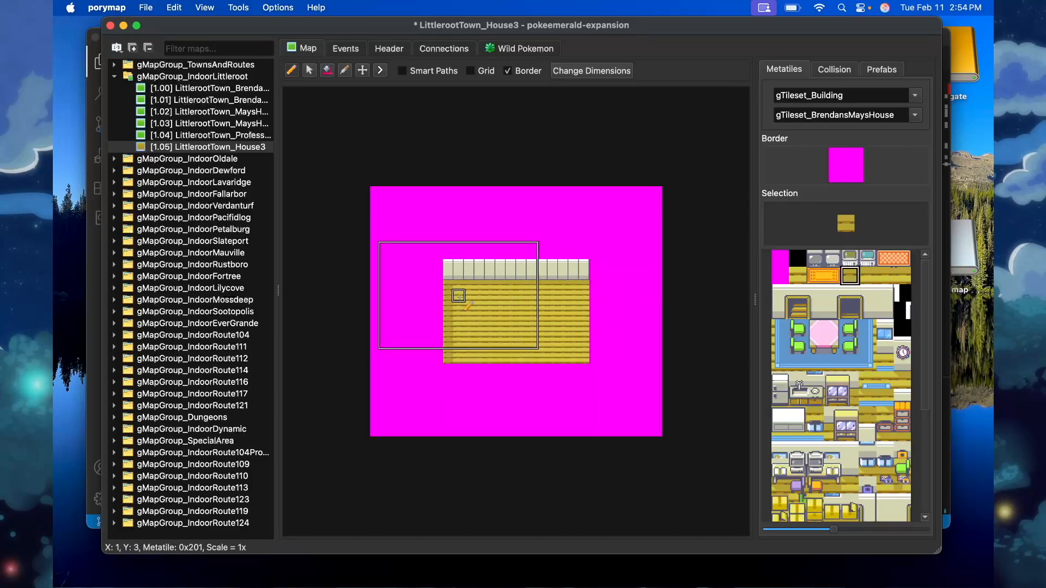
key(super+s)
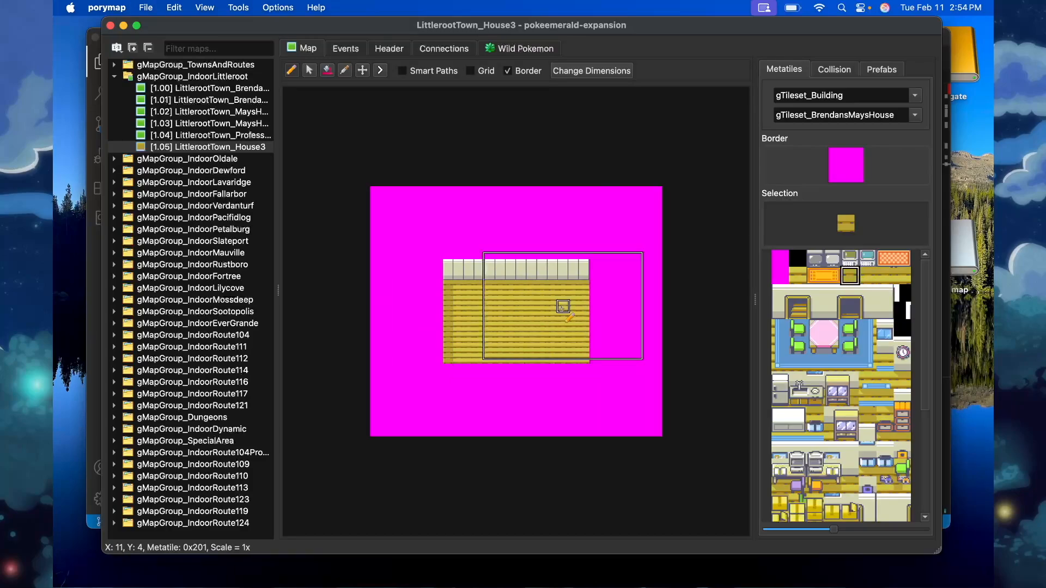
Set all four border cells of the map to the solid black metatile.
click(798, 259)
click(837, 156)
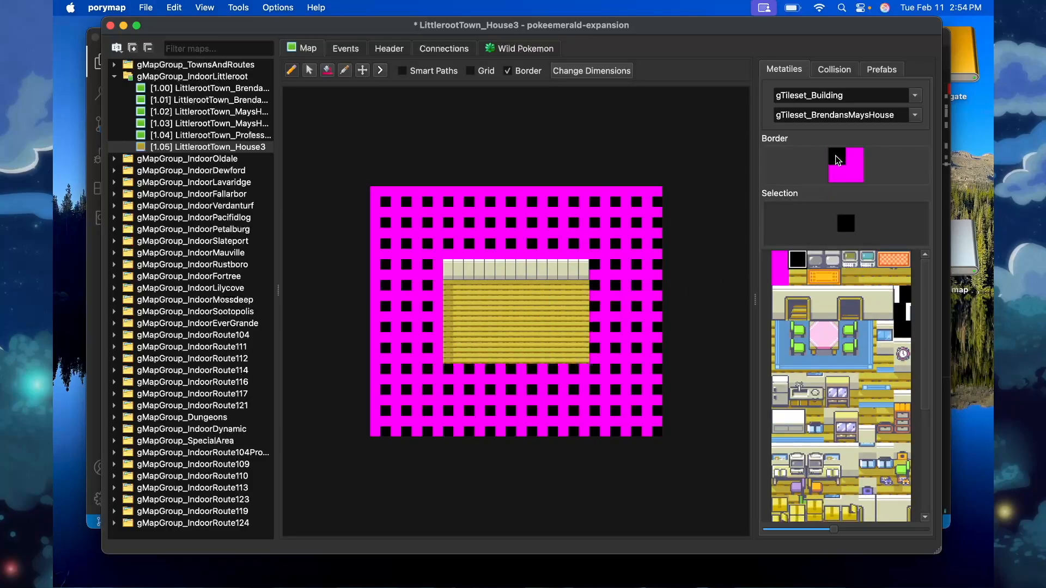
click(855, 156)
click(853, 174)
click(836, 174)
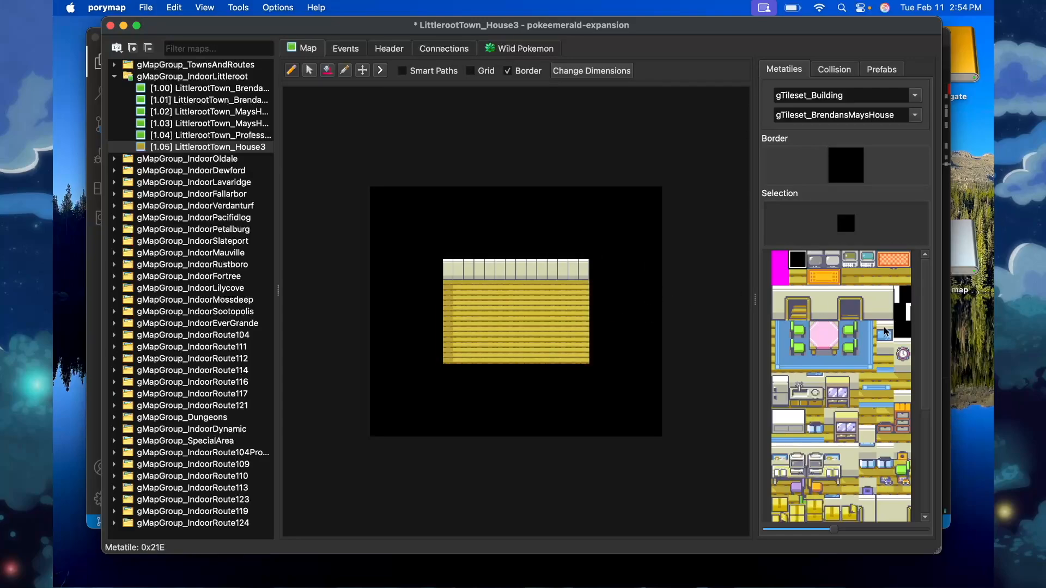
Find a seamless two-tile-high plain wall piece and repaint the entire upper wall of the room with it.
click(828, 313)
drag(885, 312, 887, 301)
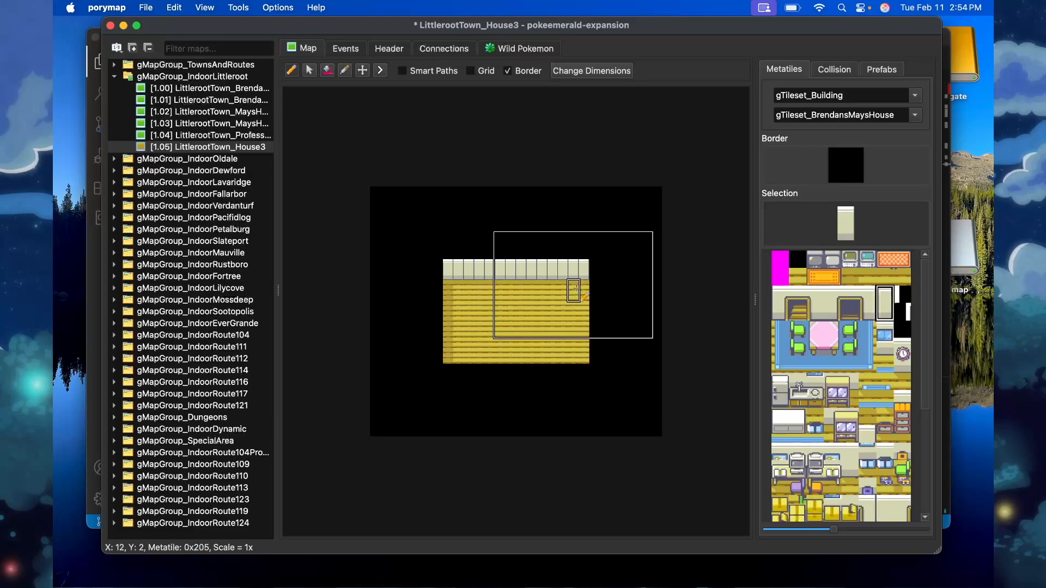
click(822, 308)
scroll(834, 351, down, 3)
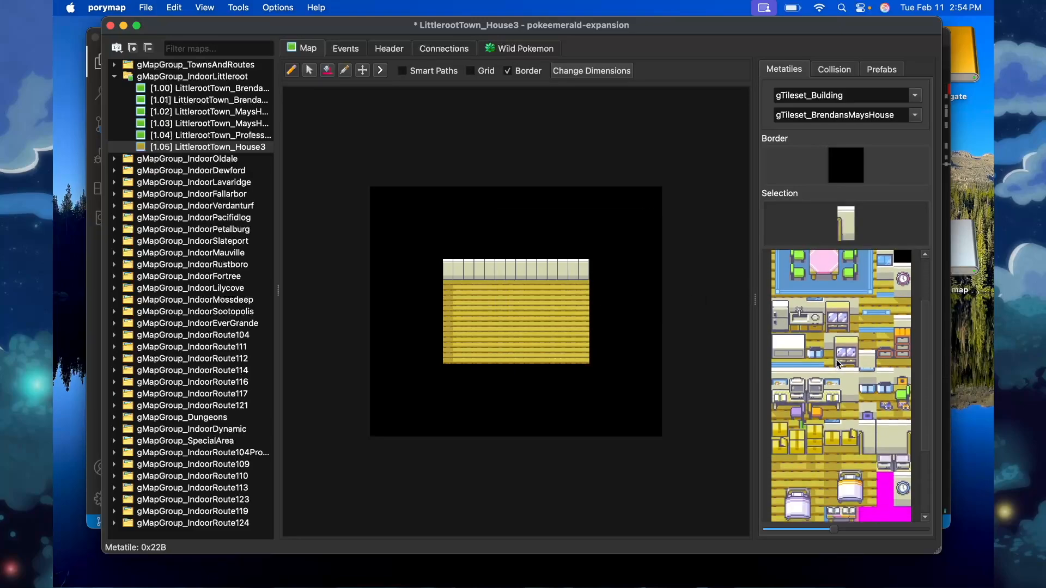
click(899, 405)
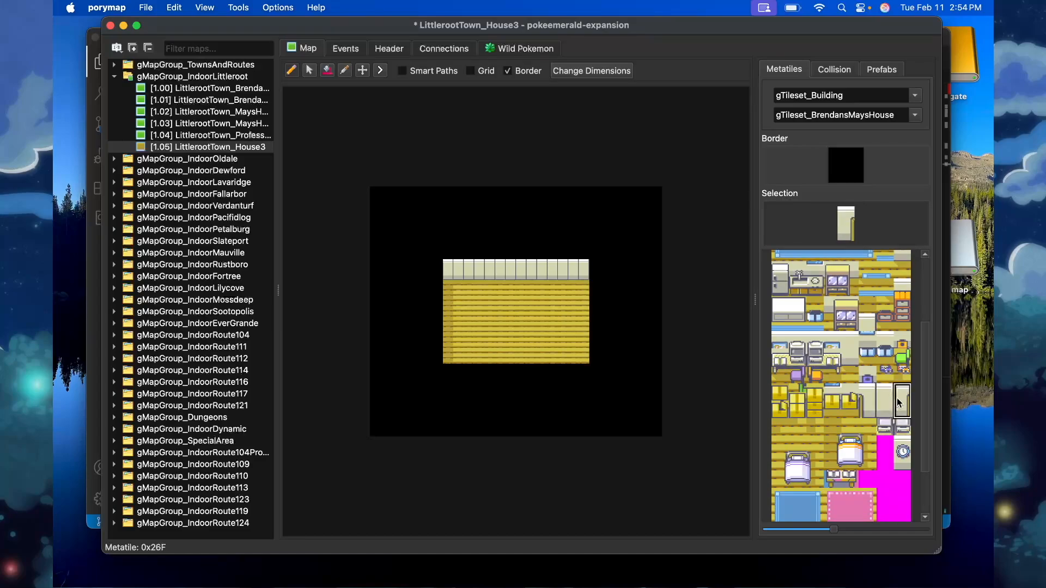
scroll(916, 387, up, 1)
scroll(916, 387, up, 1)
drag(848, 444, 848, 417)
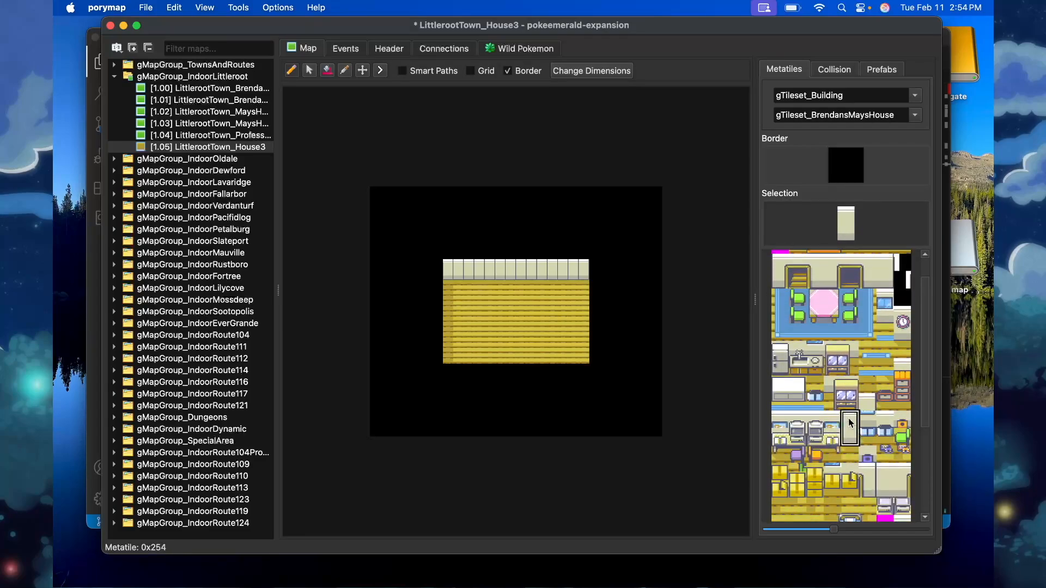
drag(587, 271, 445, 268)
Repaint the wall's left end with the two-tile-high plain wall piece from the lower part of the tileset, and save the map.
drag(885, 280, 887, 267)
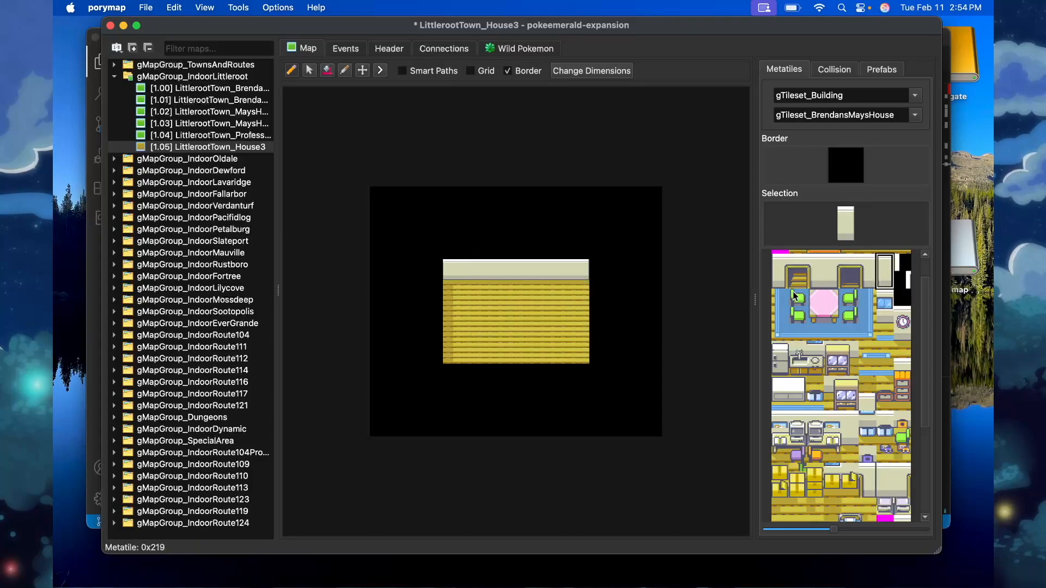
drag(779, 283, 776, 266)
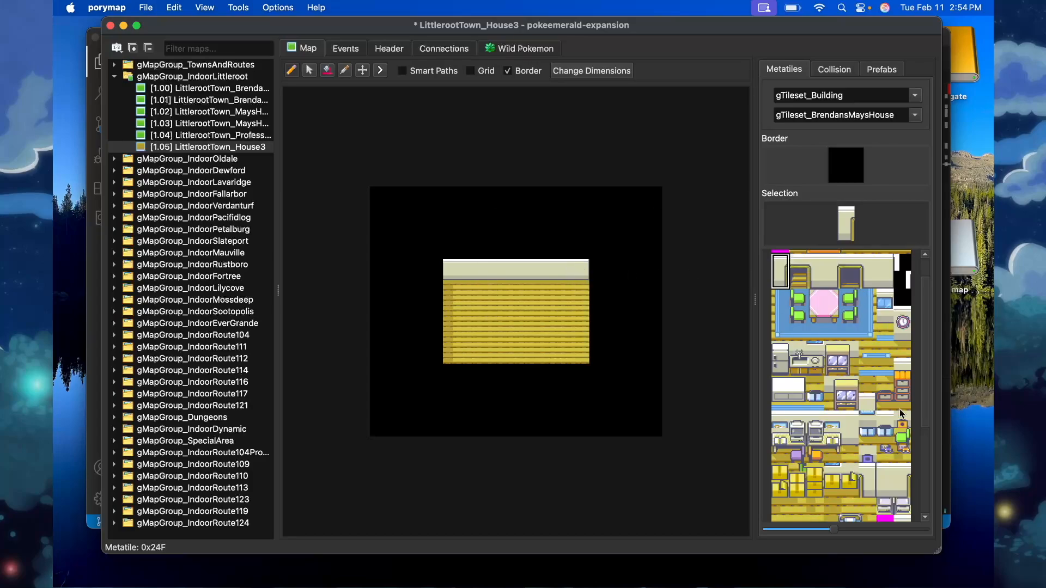
drag(896, 486, 886, 474)
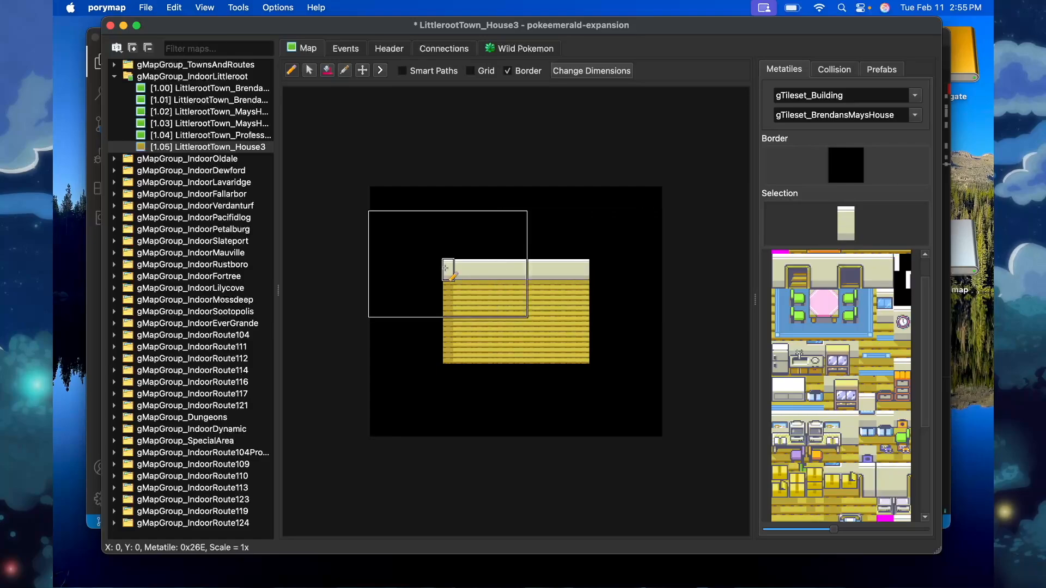
key(ctrl+s)
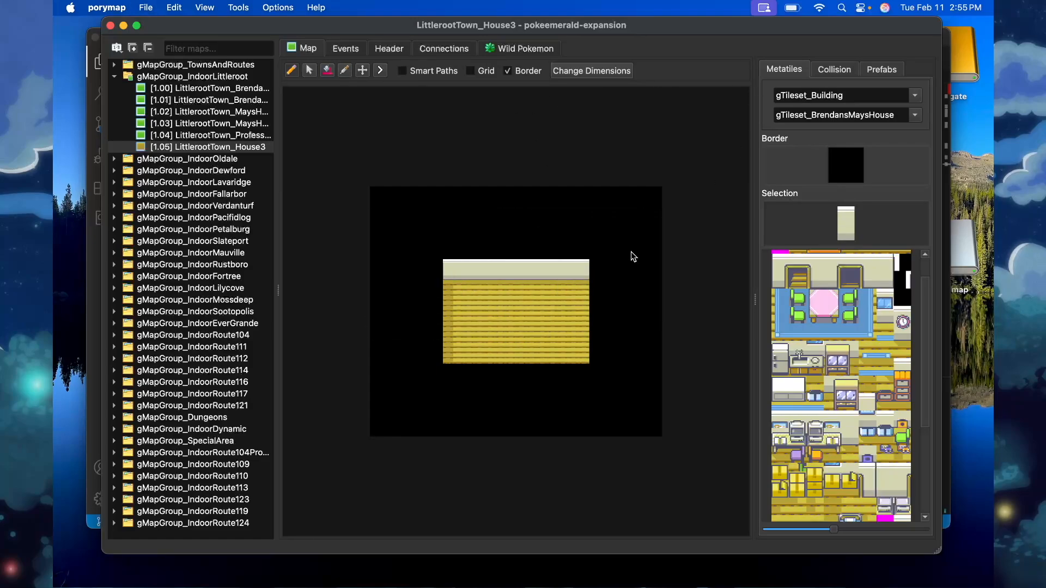
Place the two-tile orange doormat in the middle of the room's bottom floor row.
scroll(872, 283, up, 3)
drag(884, 255, 894, 255)
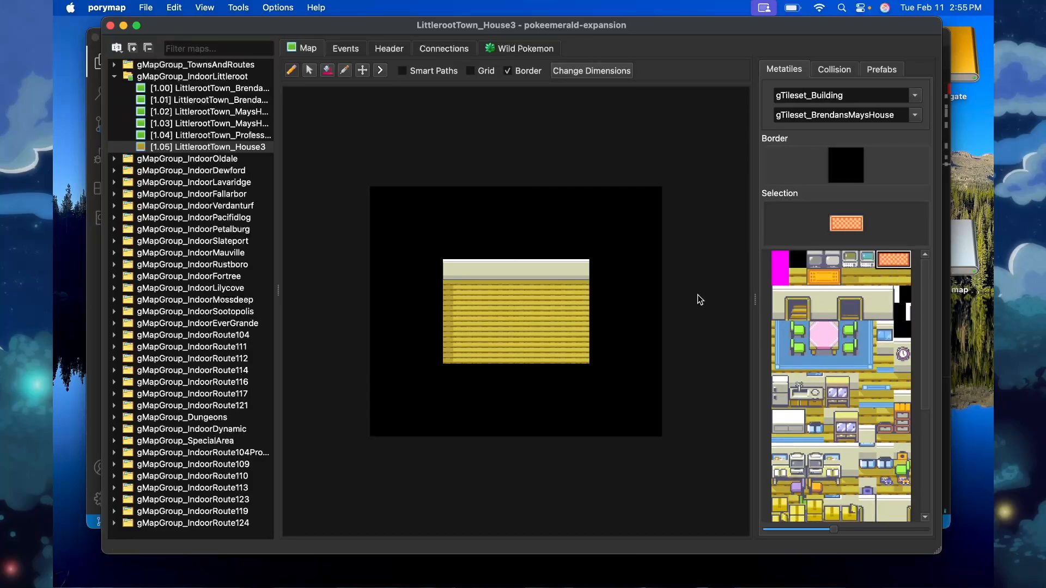
click(515, 358)
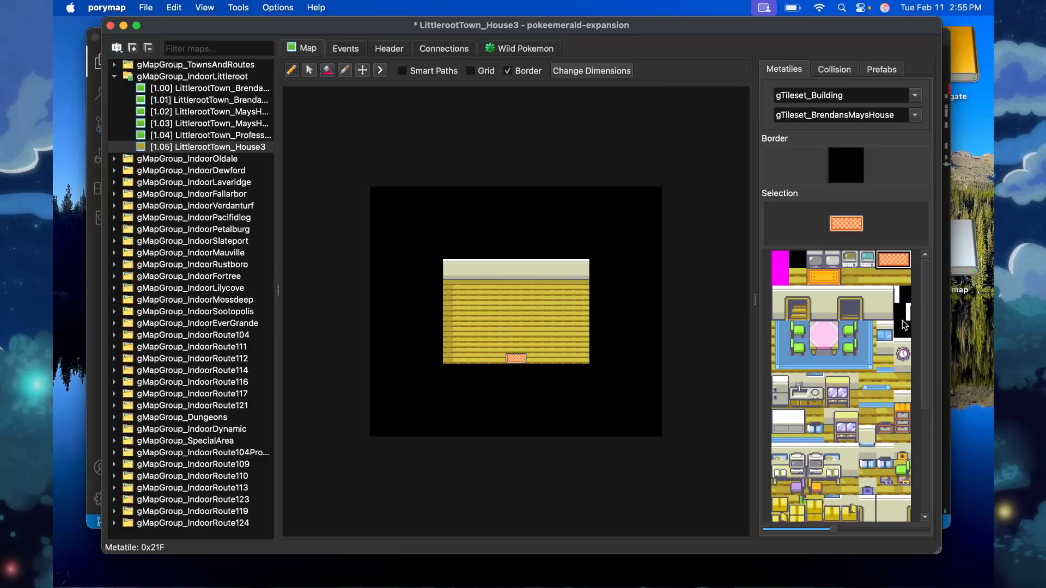
Place the blue rug with the pink table and four green chairs in the centre of the room.
click(837, 352)
drag(836, 350, 812, 331)
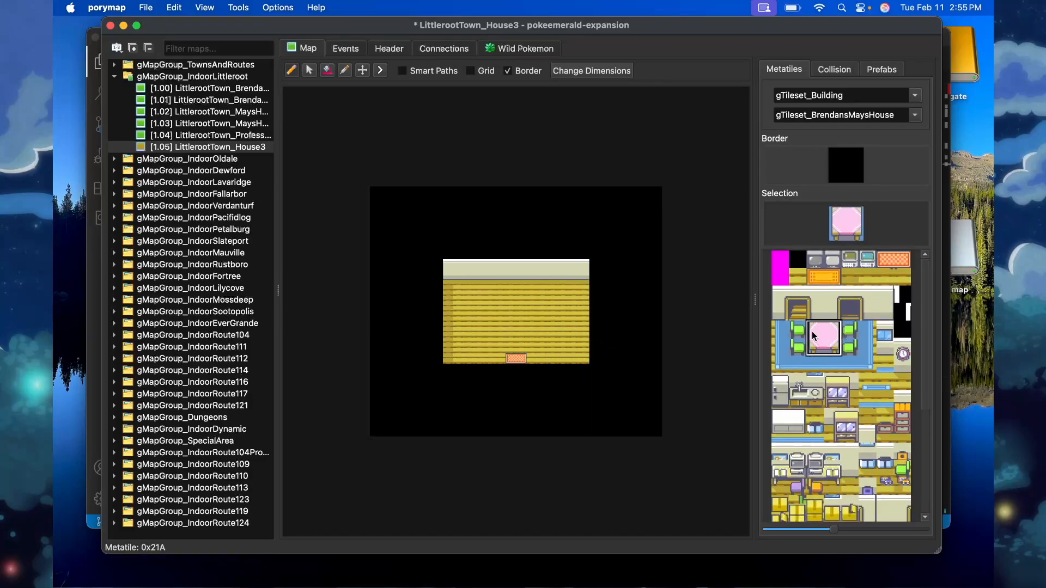
click(506, 313)
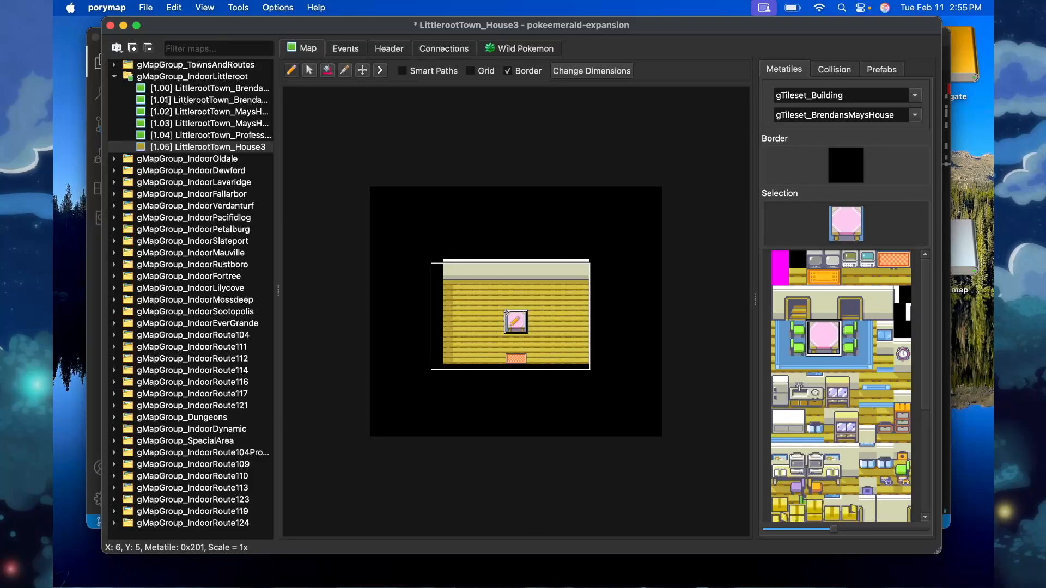
drag(869, 363, 782, 331)
click(490, 305)
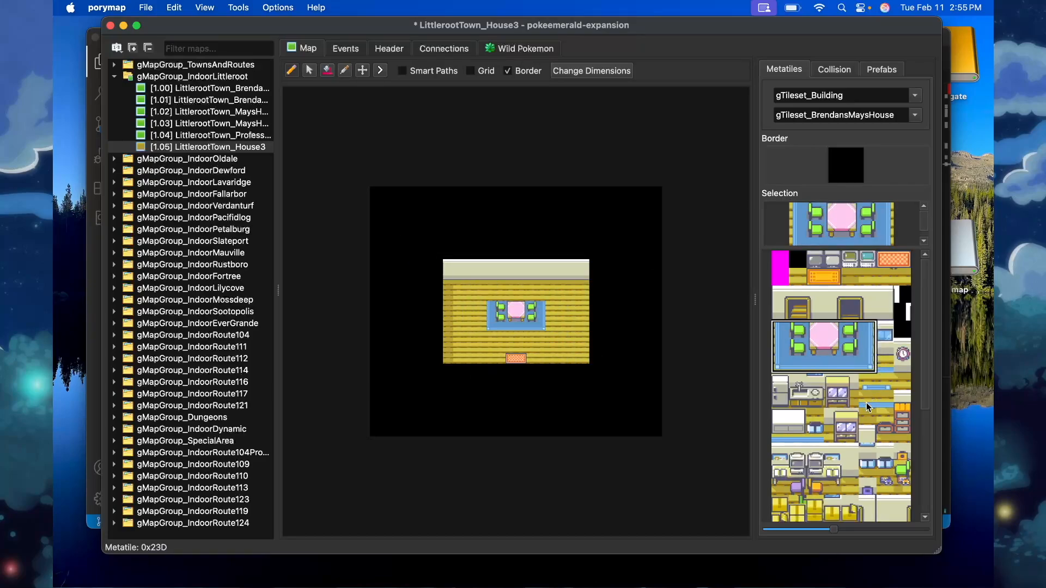
Complete the blue rug's upper border above the table and chairs using its matching corner and straight edge metatiles.
click(783, 439)
click(877, 382)
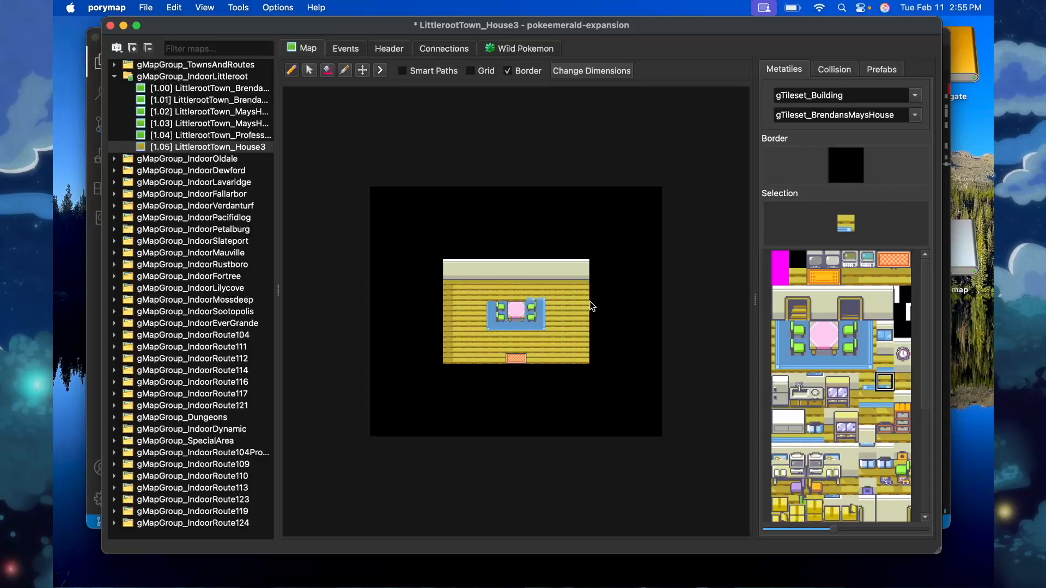
key(super+equal)
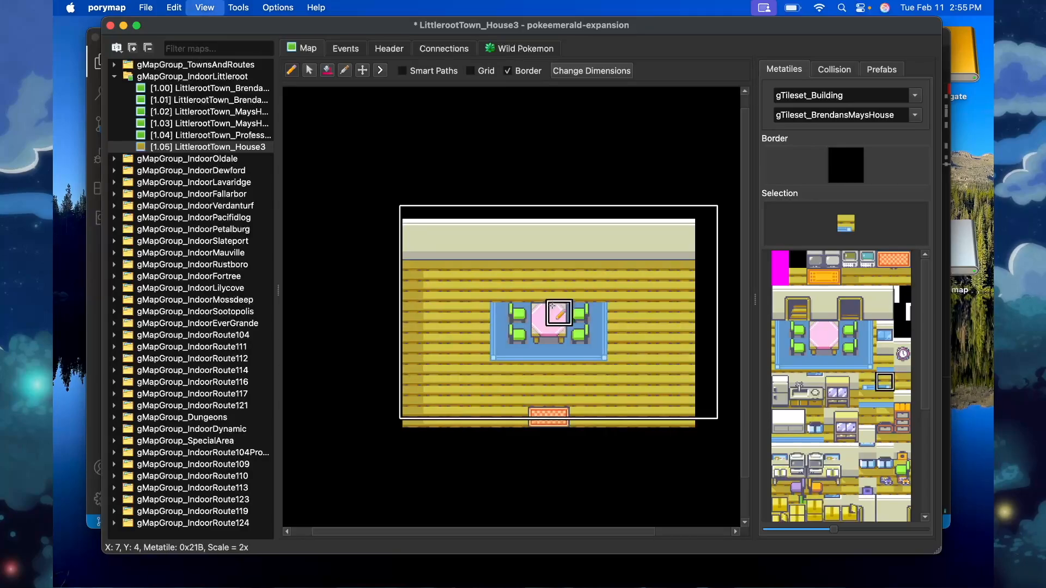
click(868, 382)
click(496, 301)
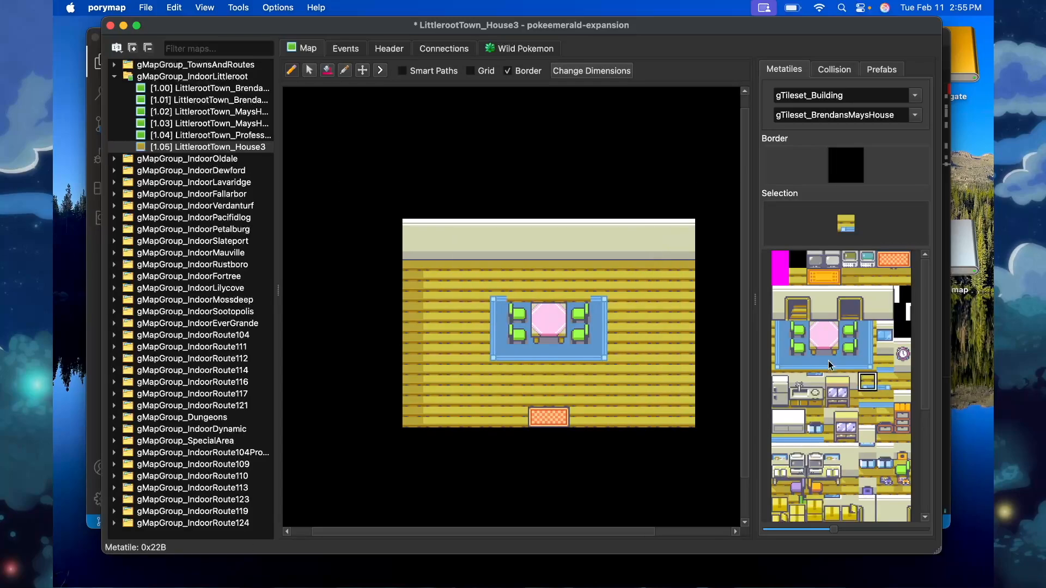
click(885, 364)
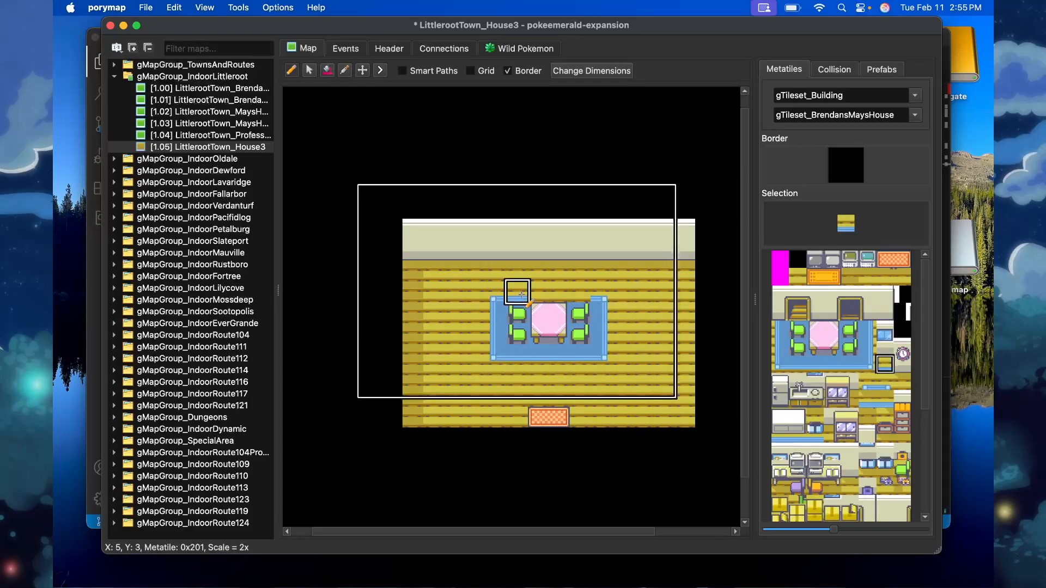
click(583, 294)
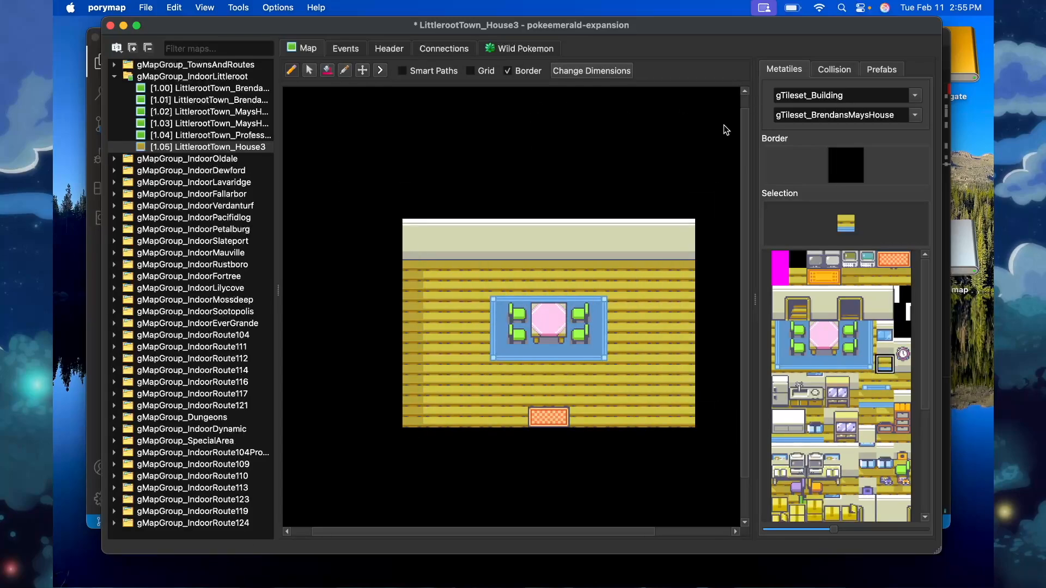
Mark the upper wall and the pink table as impassable in the collision layer, and save the map.
click(836, 70)
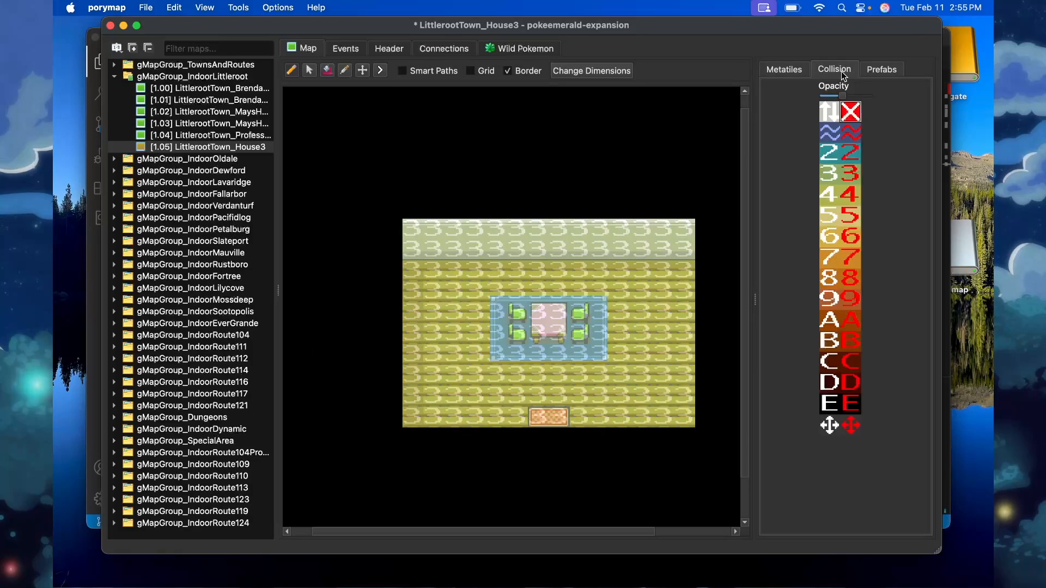
mouse_move(413, 250)
mouse_down()
mouse_move(682, 226)
mouse_move(434, 245)
mouse_move(684, 248)
mouse_up()
mouse_move(562, 312)
mouse_down()
mouse_move(539, 313)
mouse_move(539, 332)
mouse_move(559, 333)
mouse_up()
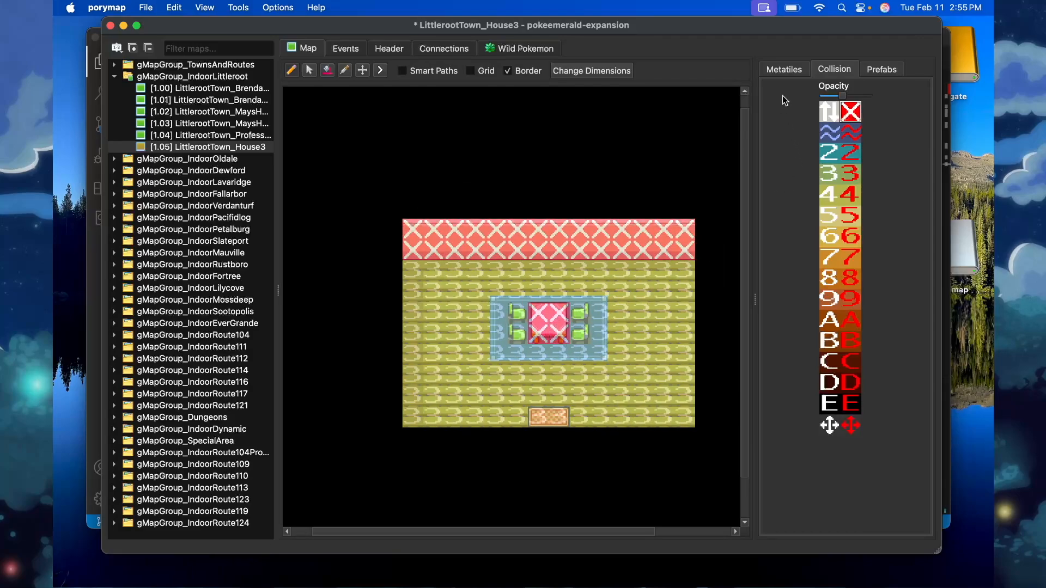
click(784, 69)
key(super+s)
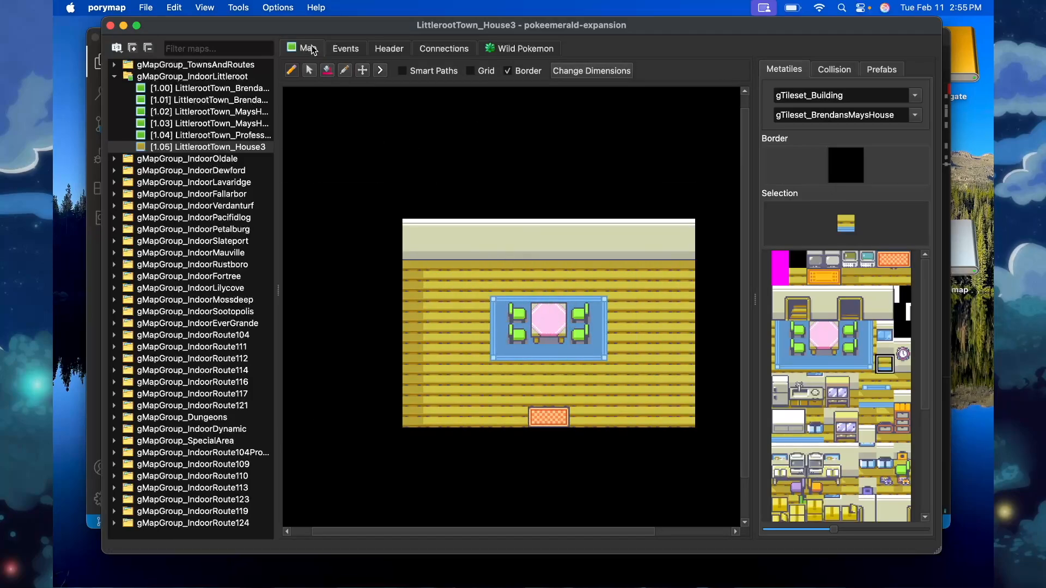
Open the LittlerootTown map from gMapGroup_TownsAndRoutes.
click(115, 65)
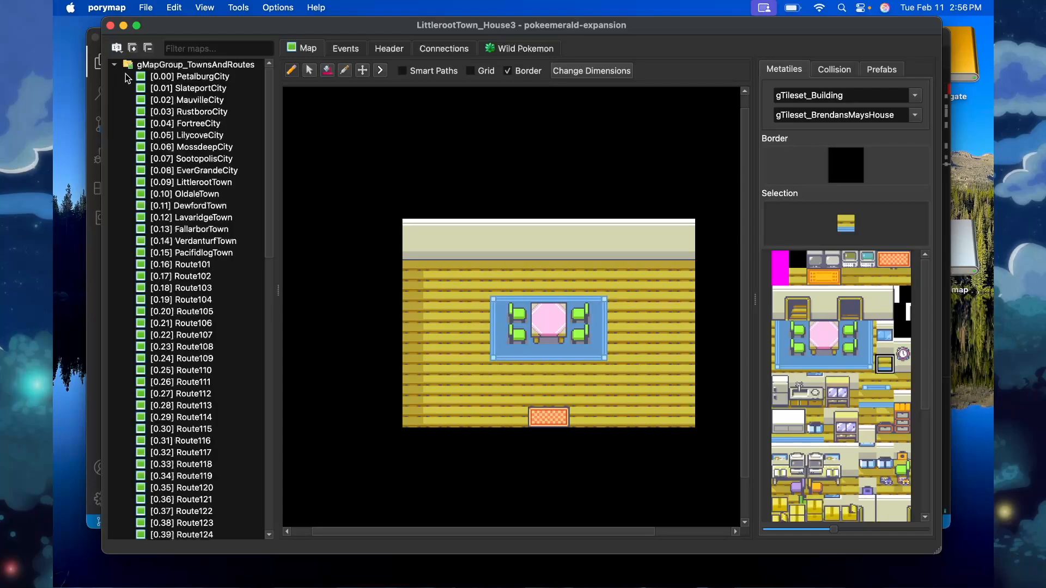
scroll(473, 304, right, 2)
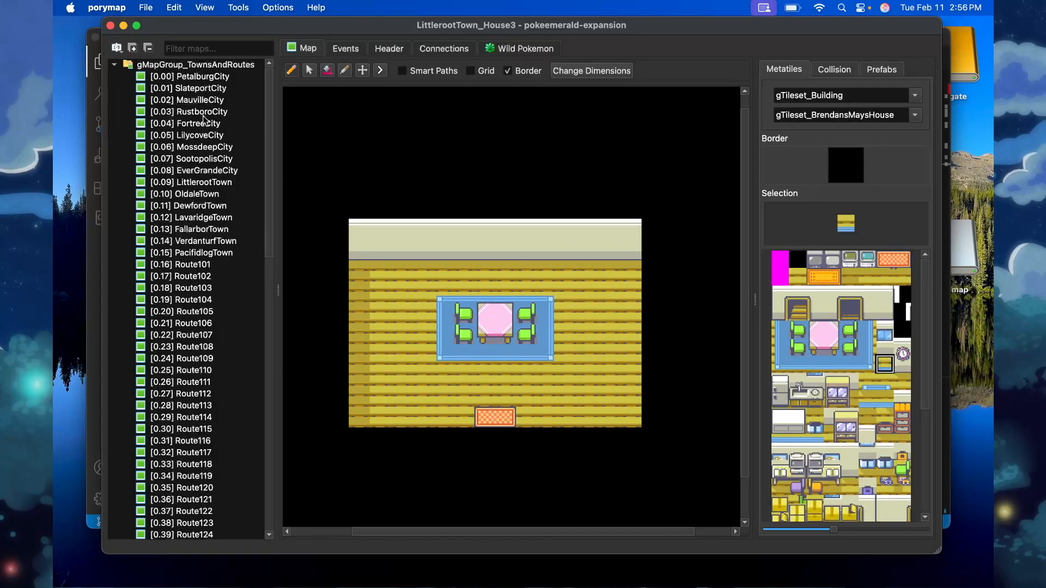
double_click(208, 184)
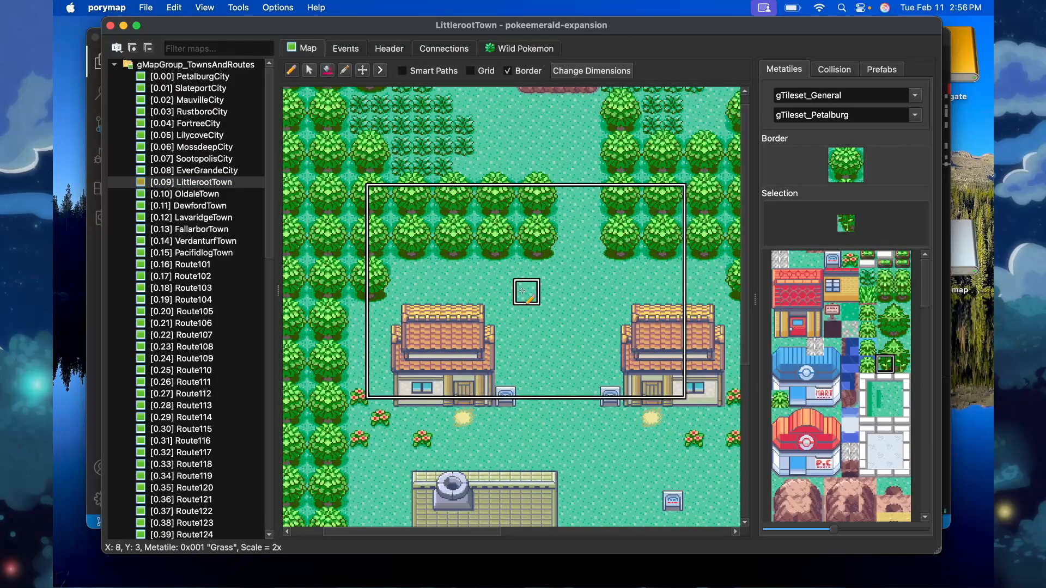
key(super+minus)
key(super+minus)
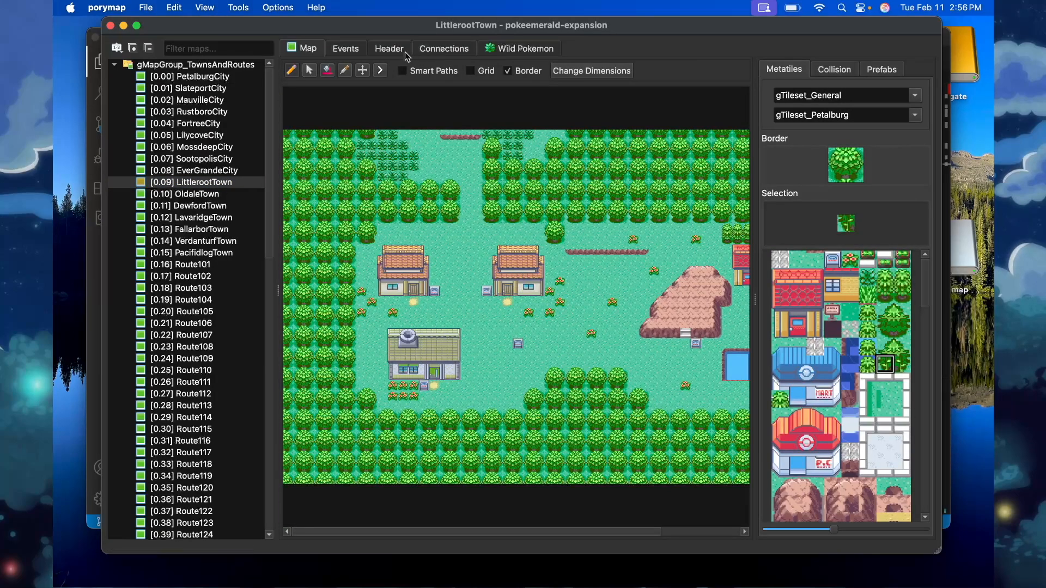
Show LittlerootTown's events and inspect the destination settings of the warps on the two orange-roofed houses and the lab.
click(346, 48)
scroll(469, 305, right, 1)
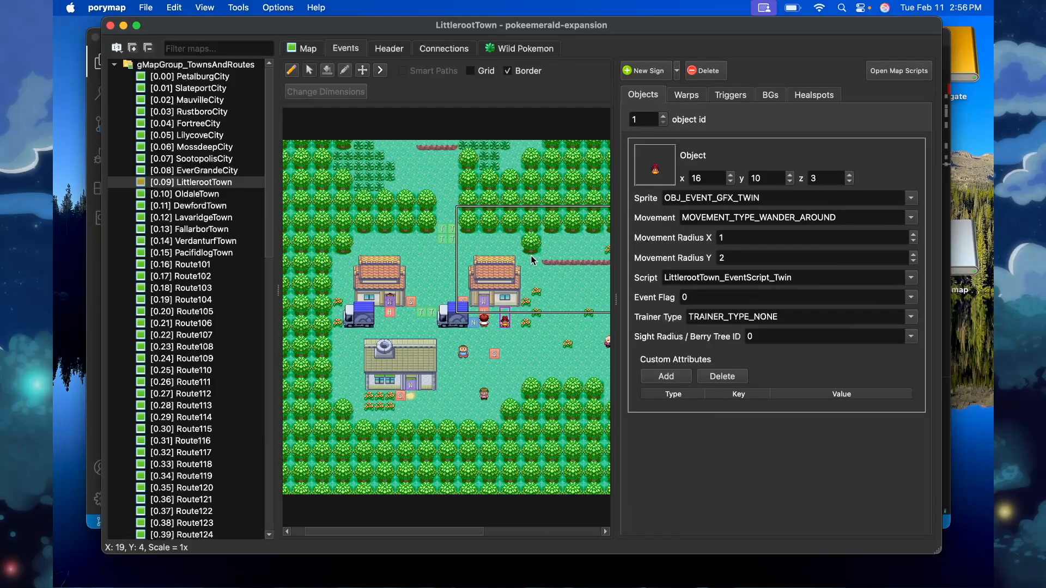
click(484, 304)
click(412, 384)
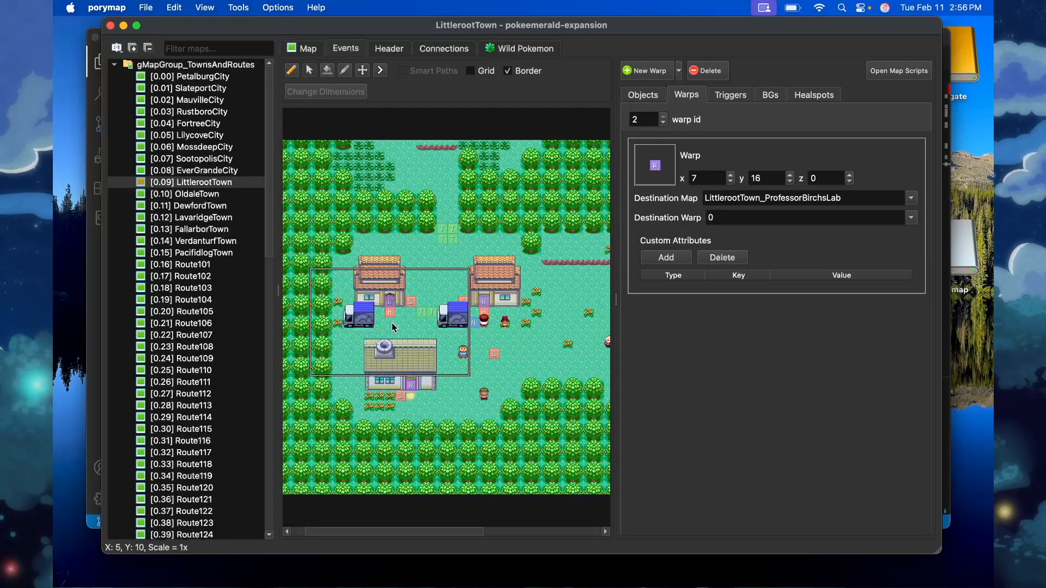
click(389, 299)
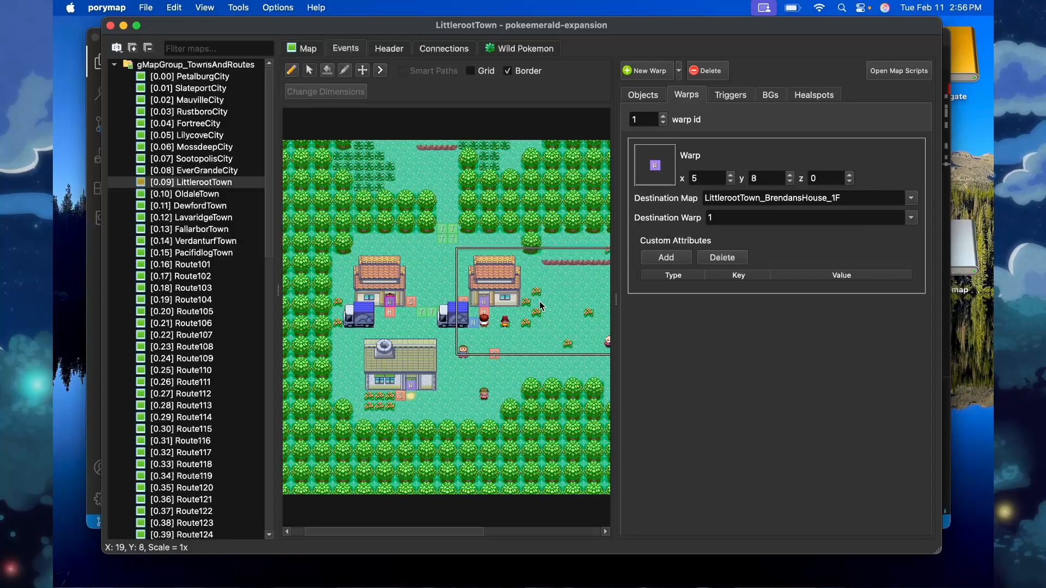
scroll(507, 288, right, 5)
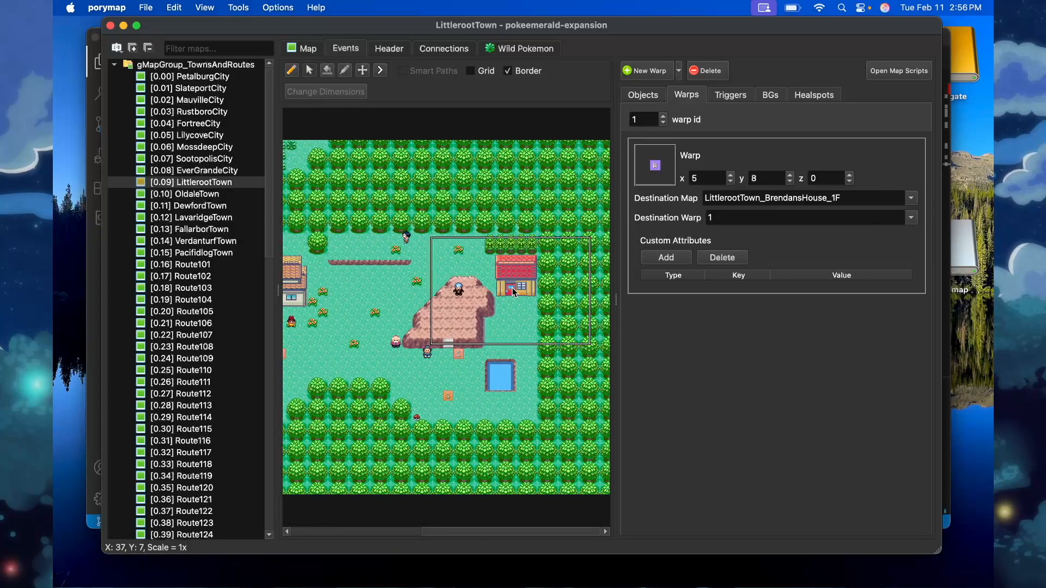
Add a warp on the red-roofed house's door at x 37, y 7 leading to LittlerootTown_House3 warp 0, and save the map.
click(663, 74)
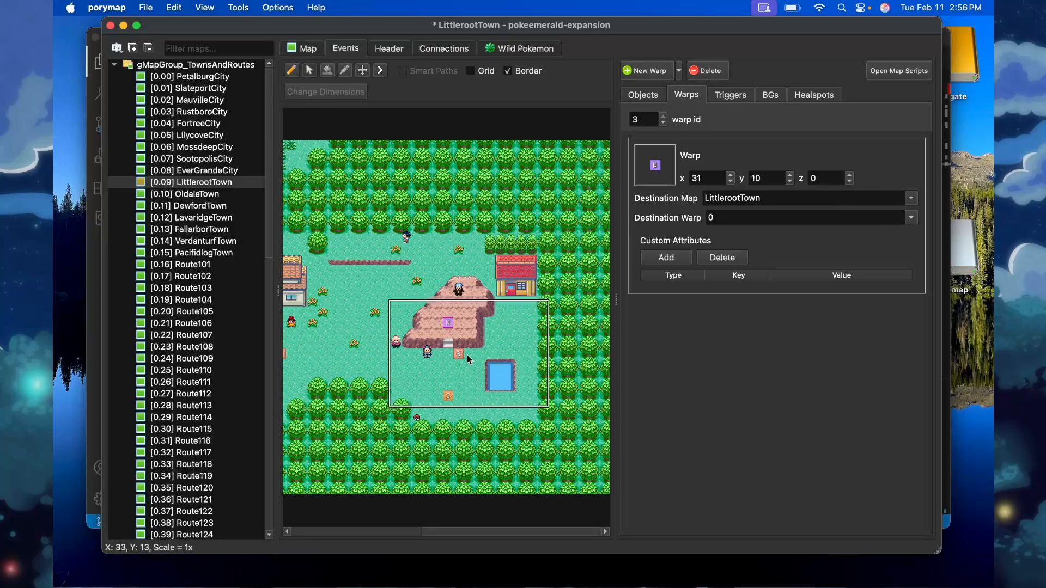
drag(457, 321, 510, 290)
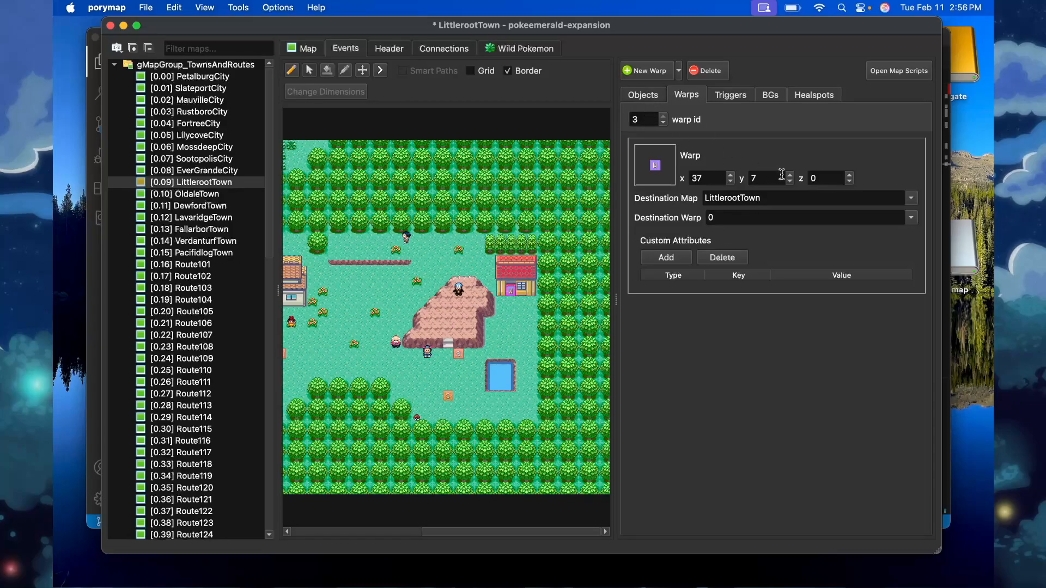
double_click(780, 197)
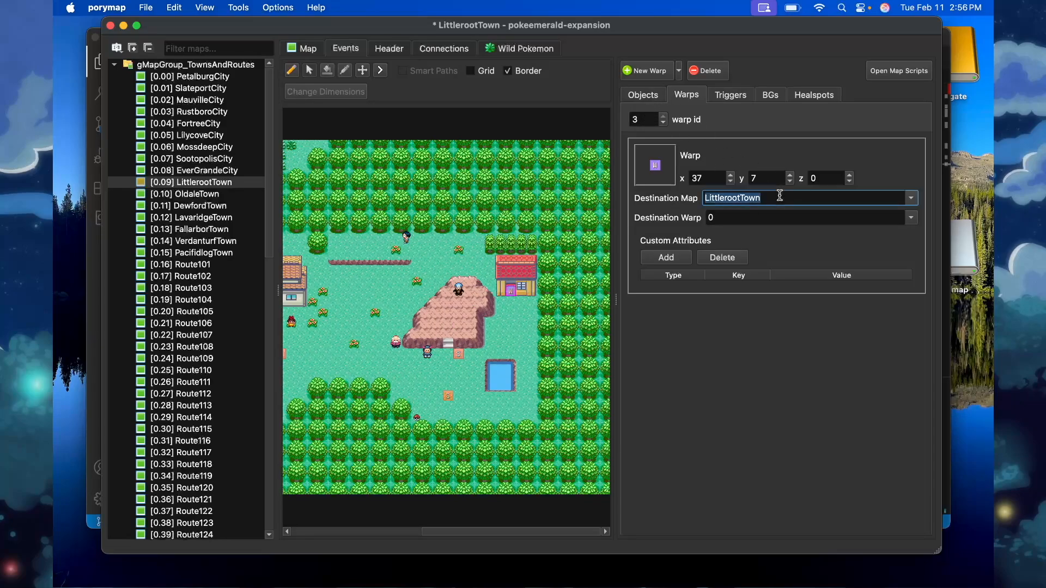
key(Right)
text(_)
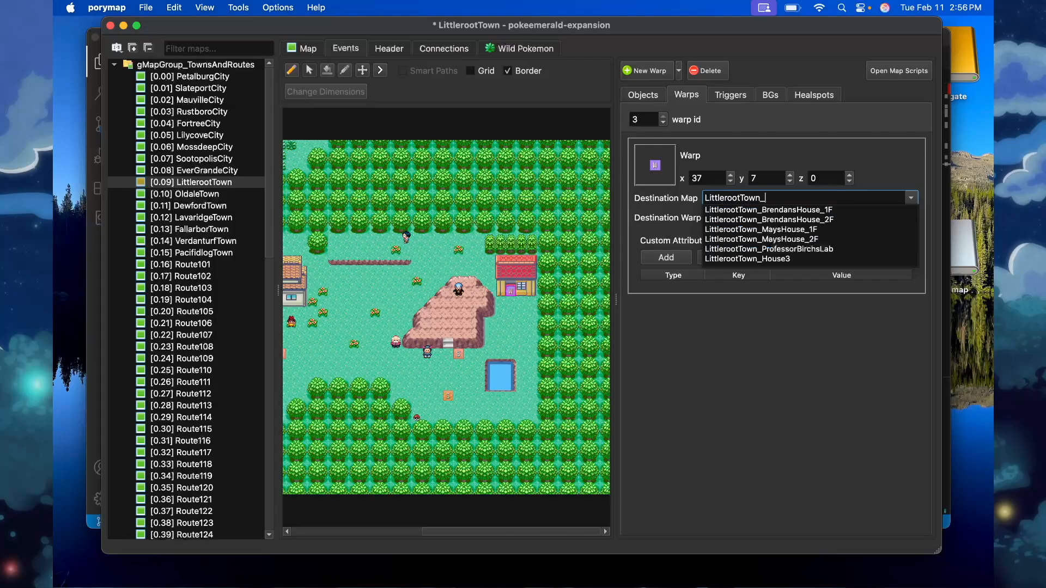
click(774, 258)
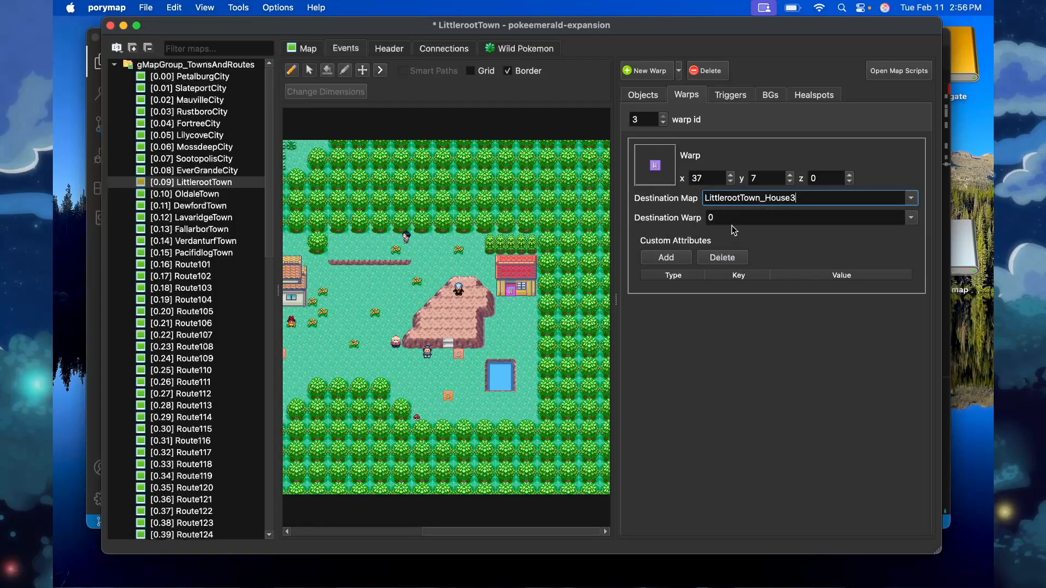
key(super+s)
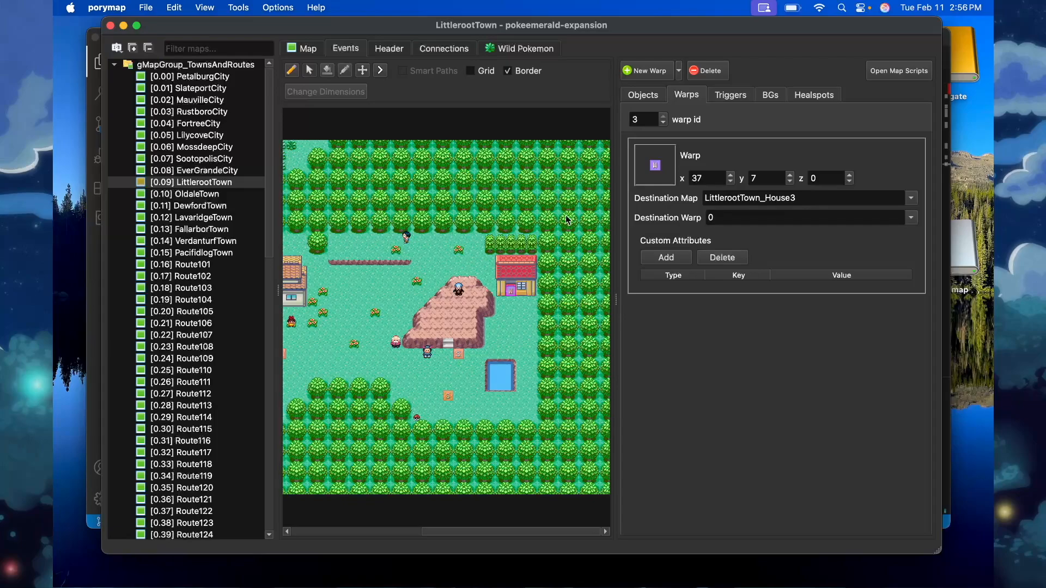
Follow that warp into LittlerootTown_House3, add a return warp on the doormat at x 7, y 9 to LittlerootTown warp 3, and save.
double_click(508, 292)
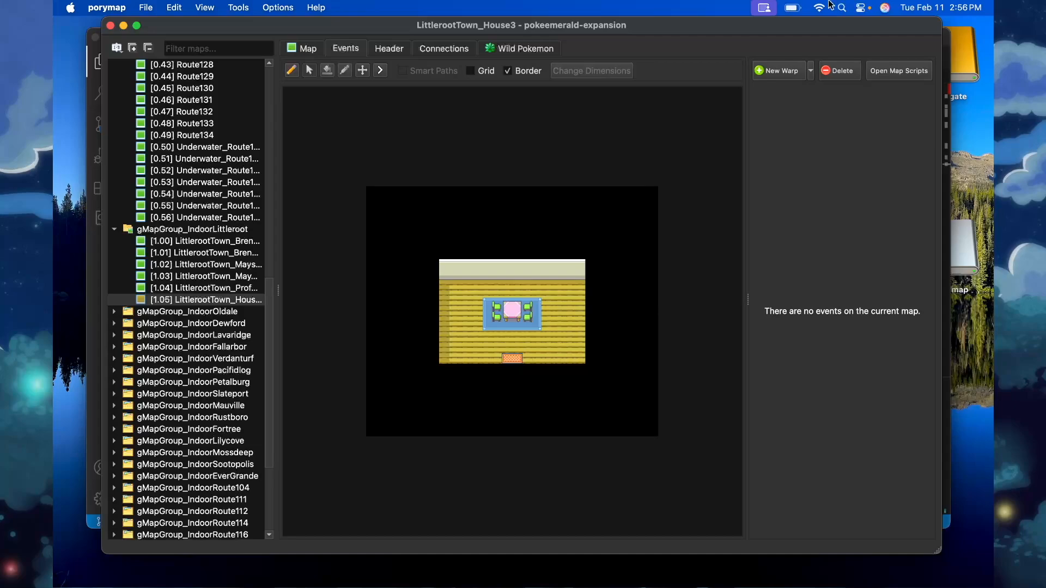
click(783, 69)
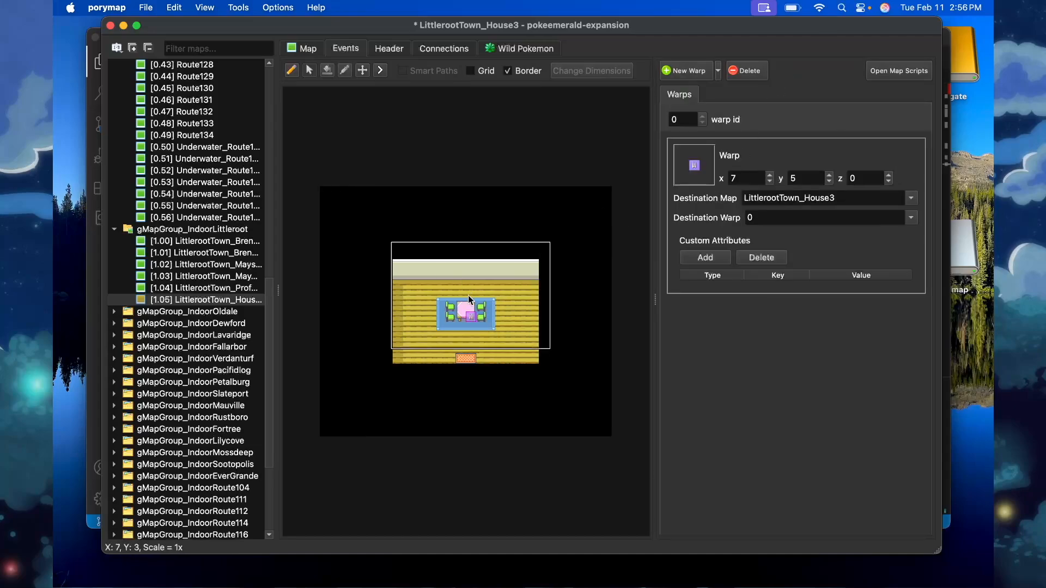
drag(471, 313, 470, 359)
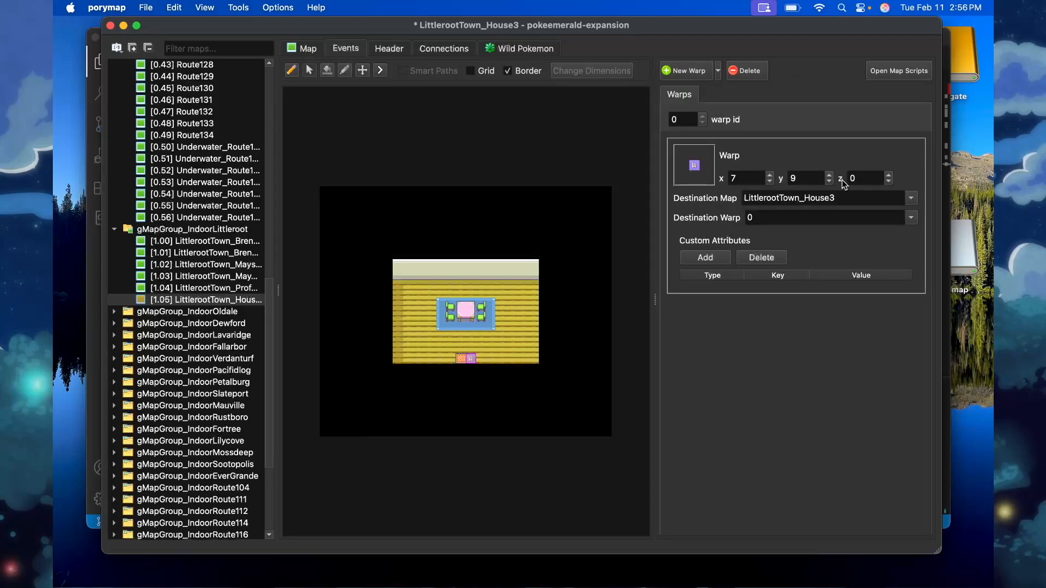
click(804, 198)
key(shift+End)
key(BackSpace)
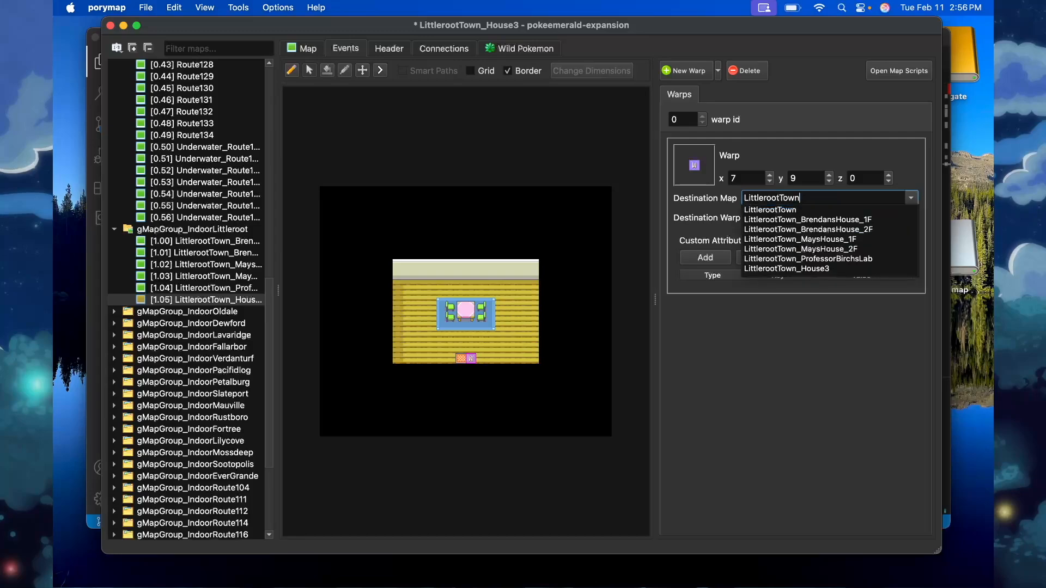
click(766, 218)
key(Return)
key(ctrl+s)
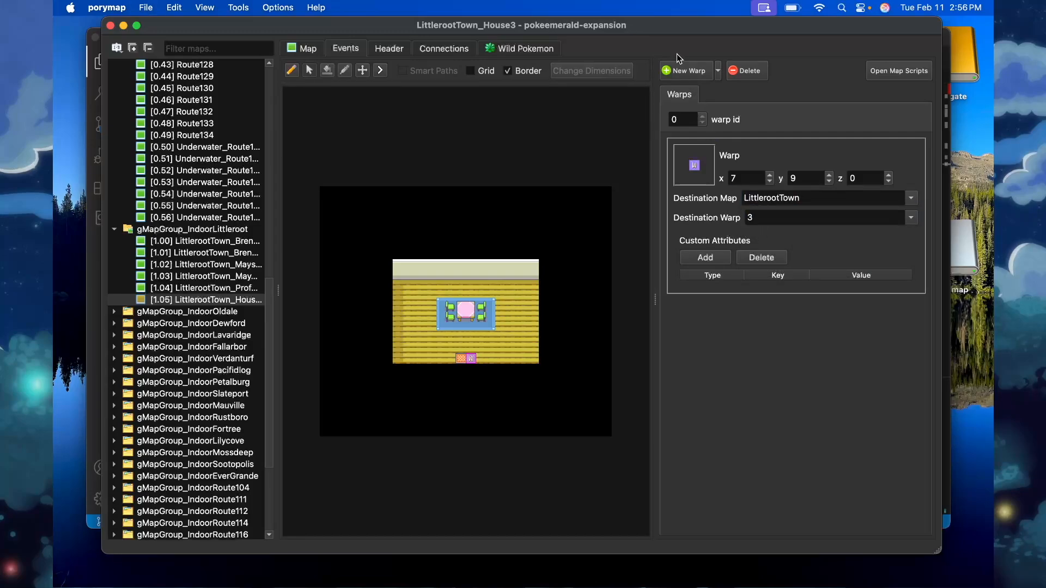
Add a second doormat warp at x 6, y 9 with destination LittlerootTown warp 3, and save the map.
click(691, 74)
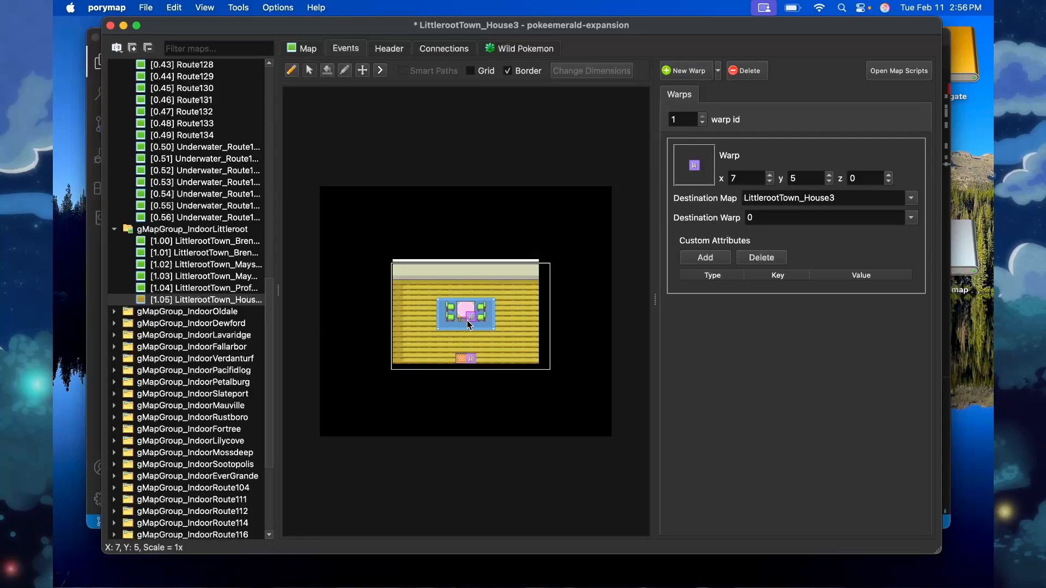
drag(799, 198, 799, 224)
key(BackSpace)
click(709, 205)
click(760, 217)
key(Return)
key(cmd+s)
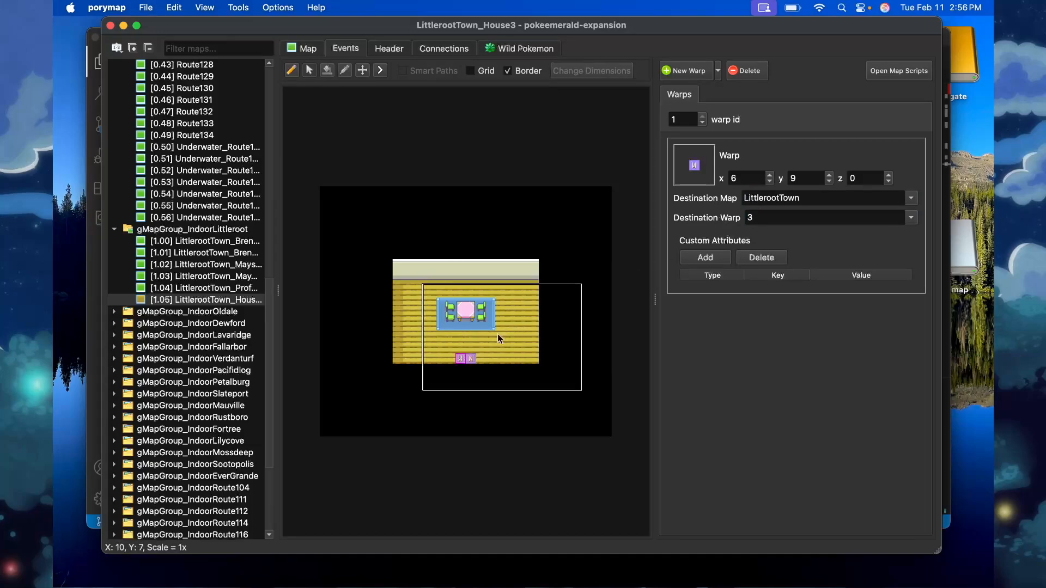
Check both doormat warps and the red-roofed house's warp by following them between the two maps.
double_click(473, 358)
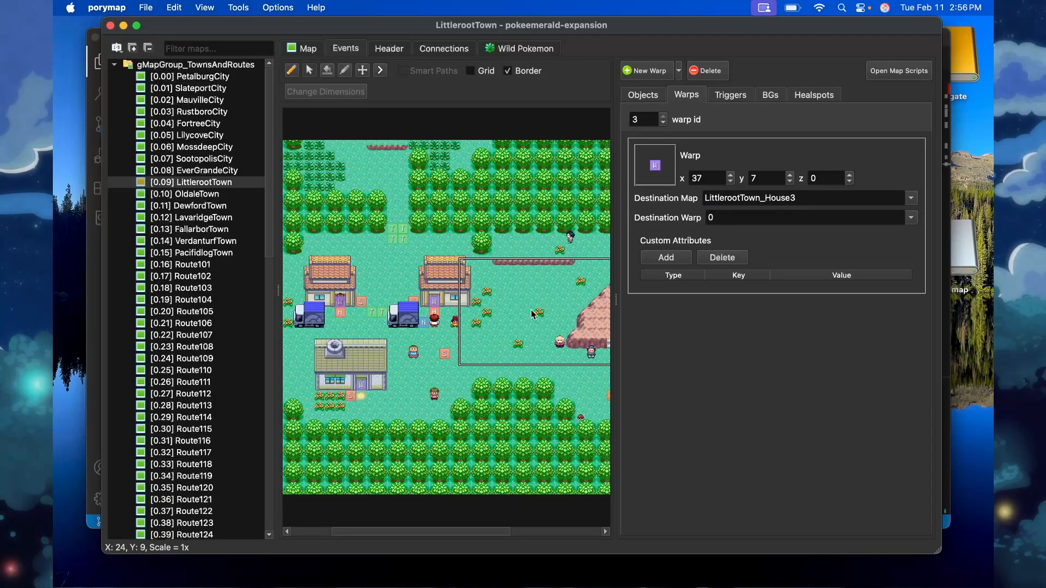
double_click(511, 293)
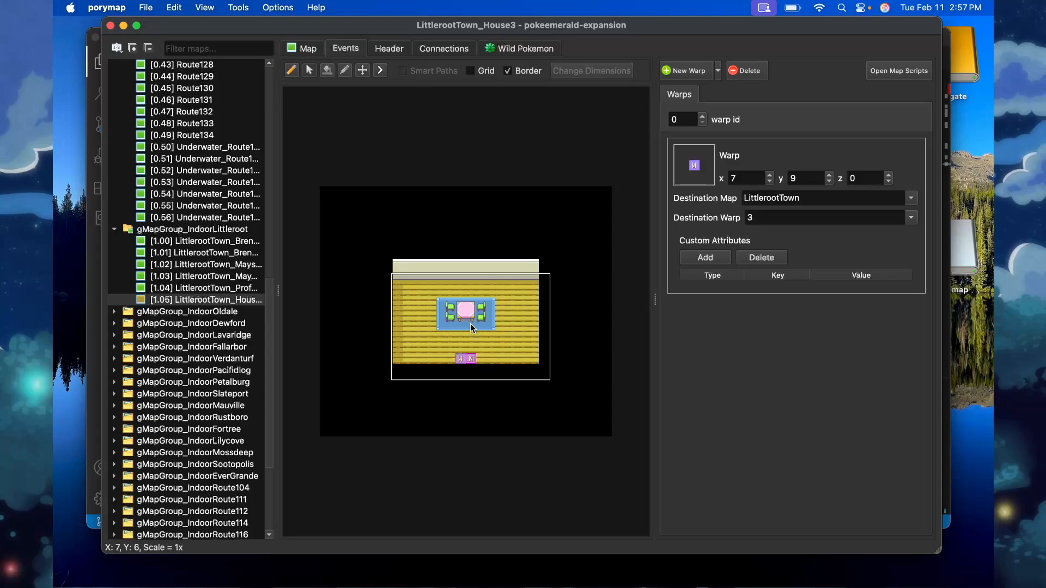
double_click(460, 357)
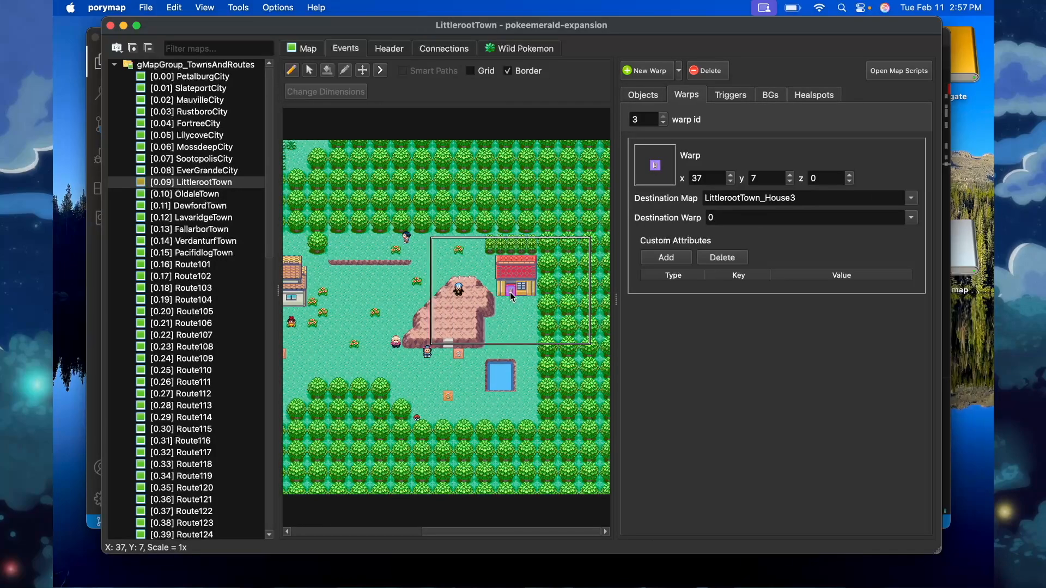
double_click(510, 292)
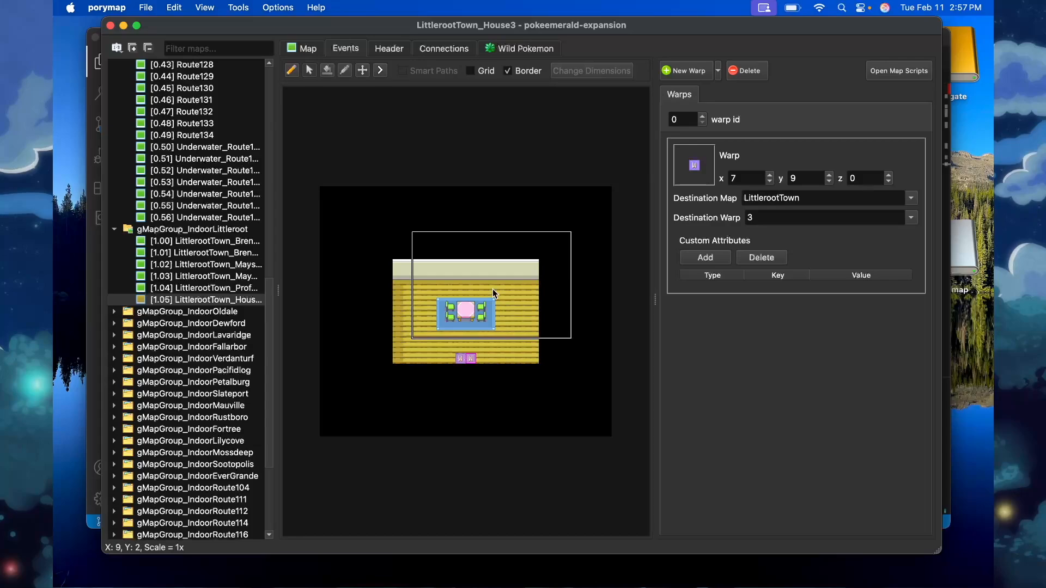
Switch to Visual Studio Code and build the project in the terminal with make -j8.
key(super+Tab)
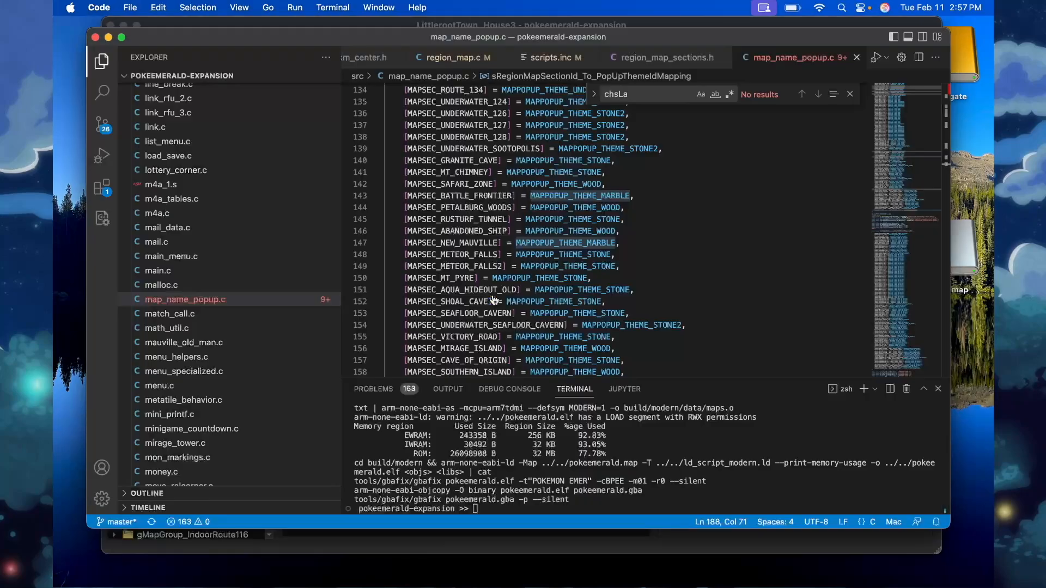
click(515, 508)
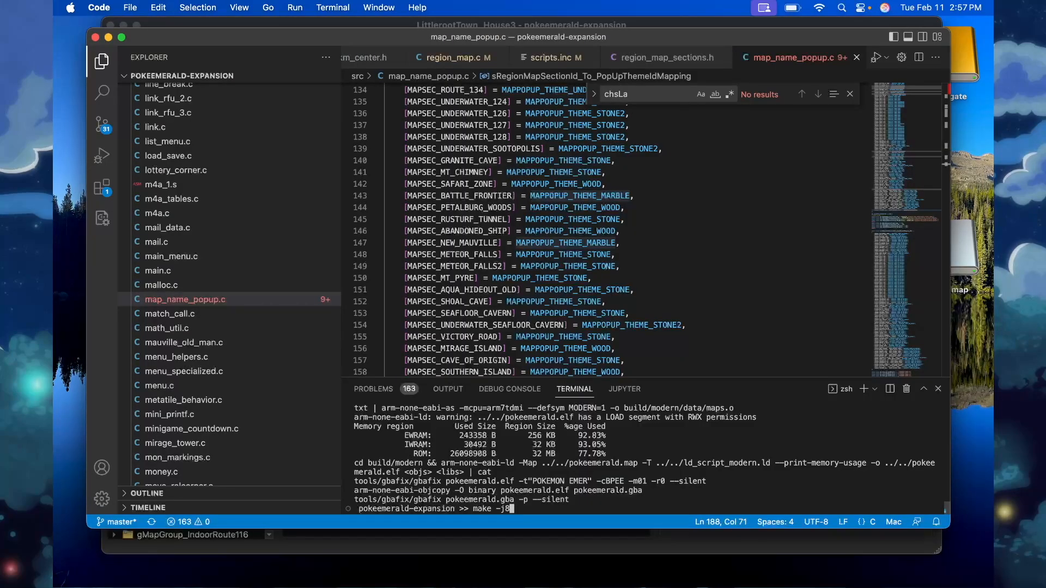
text(make -j8)
key(Return)
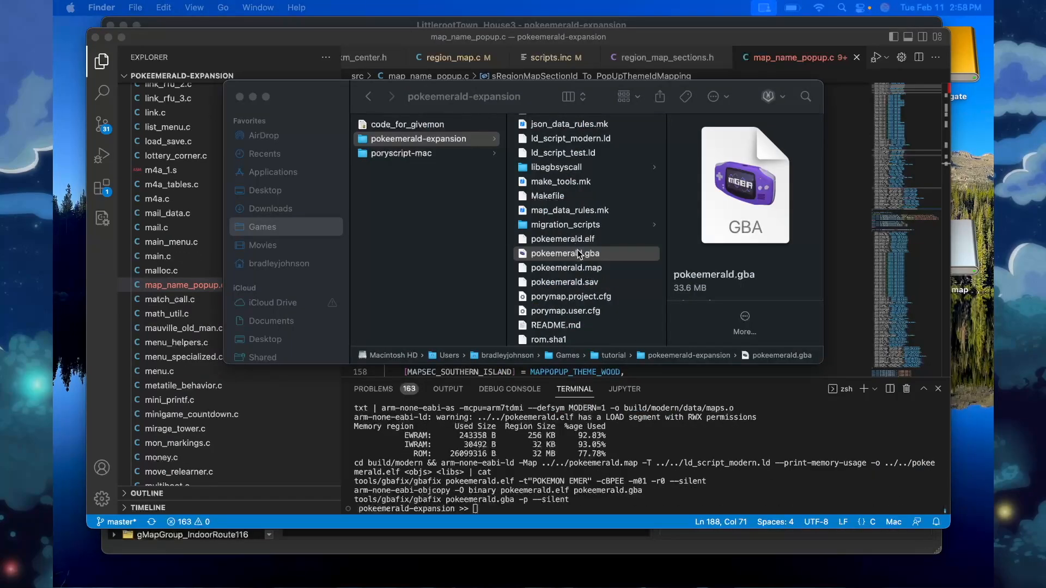
Launch pokeemerald.gba in mGBA and fast-forward through the intro into the saved game.
double_click(578, 251)
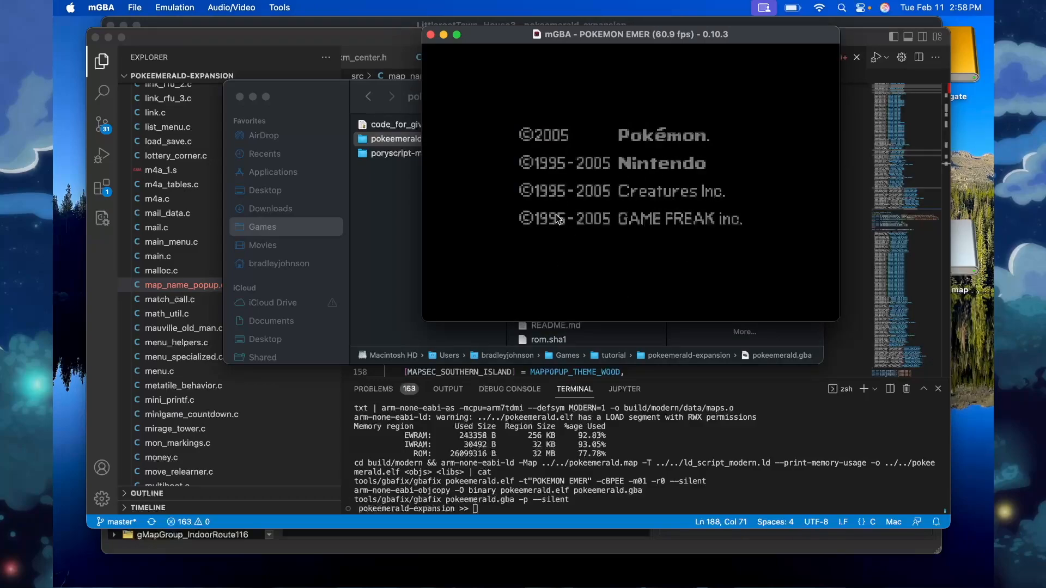
key(Tab)
key(x)
key(x)
key(x)
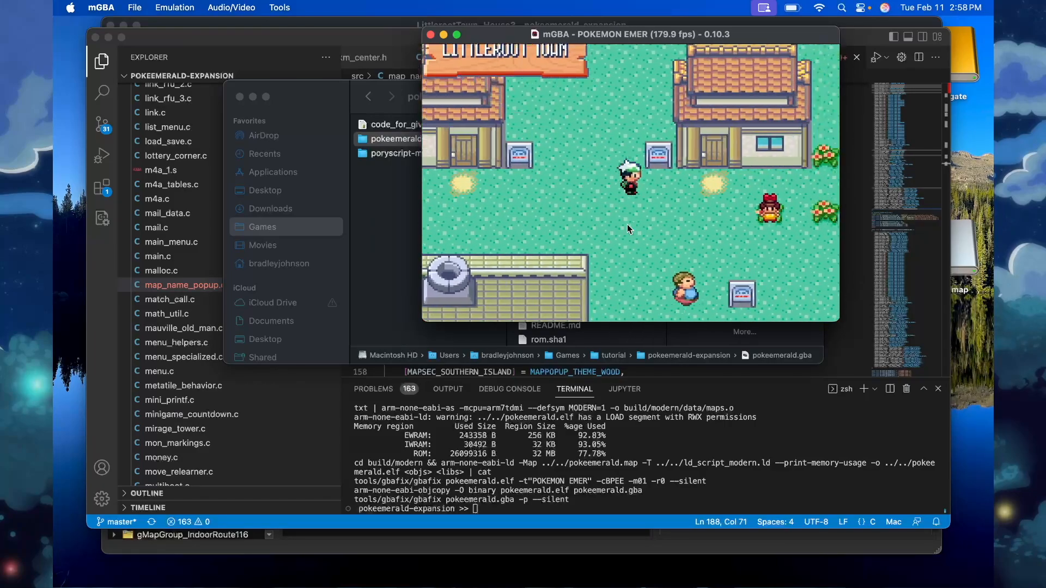
Walk the character across Littleroot Town to the red-roofed house and enter its door.
key(Up)
key(Right)
key(Up)
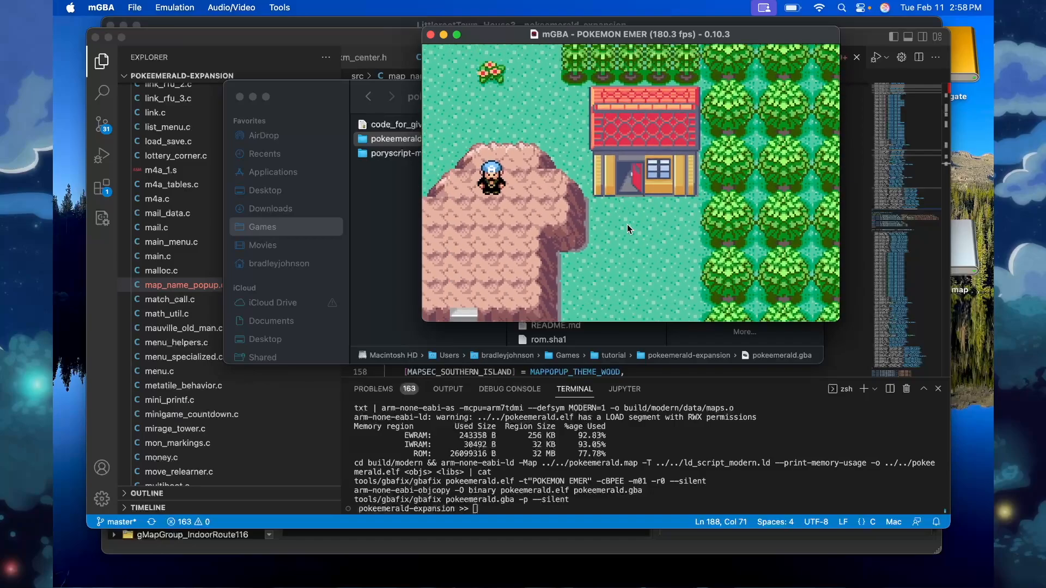
Test the room by walking around the rug and table, and leave the house over the doormat.
key(Up)
key(Left)
key(Down)
key(Right)
key(Up)
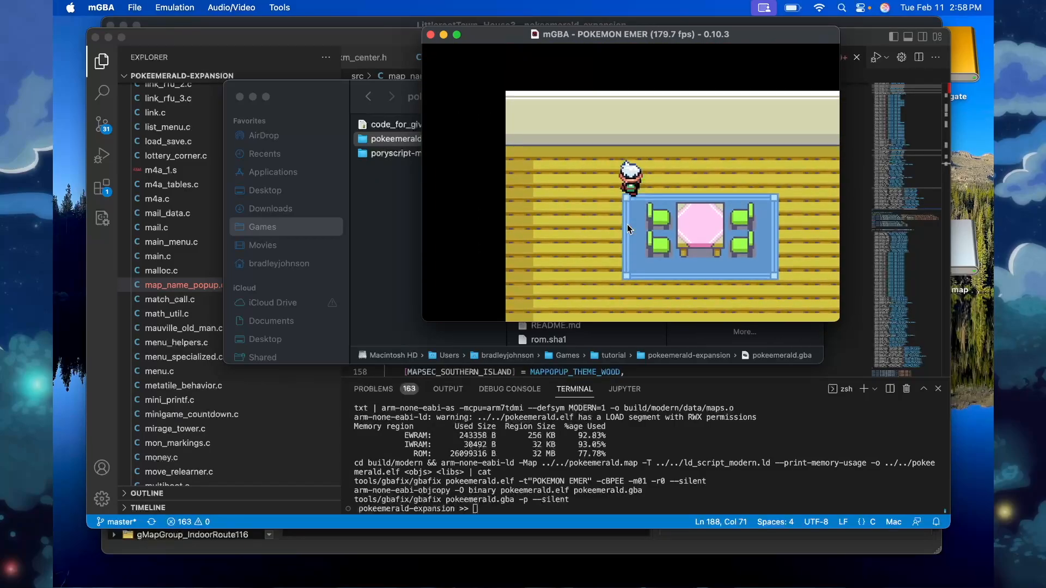
key(Right)
key(Down)
key(Left)
key(Down)
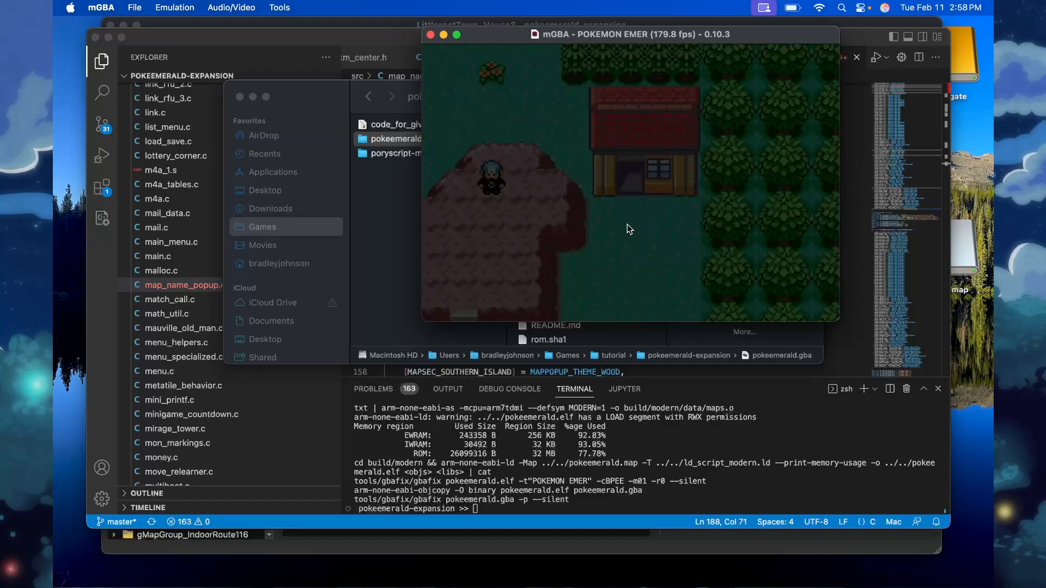
Close the running game and return to the project's file explorer in Visual Studio Code.
click(431, 35)
click(102, 63)
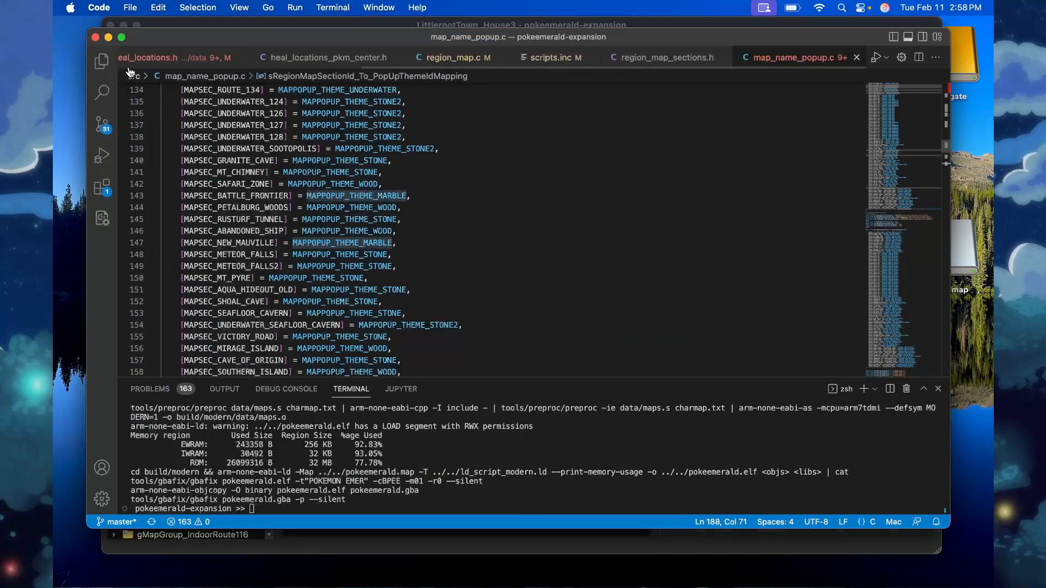
click(101, 61)
Look through the data/layouts folder for the LittlerootTown_House3 subfolder.
scroll(199, 140, up, 15)
scroll(200, 141, up, 15)
scroll(199, 140, up, 15)
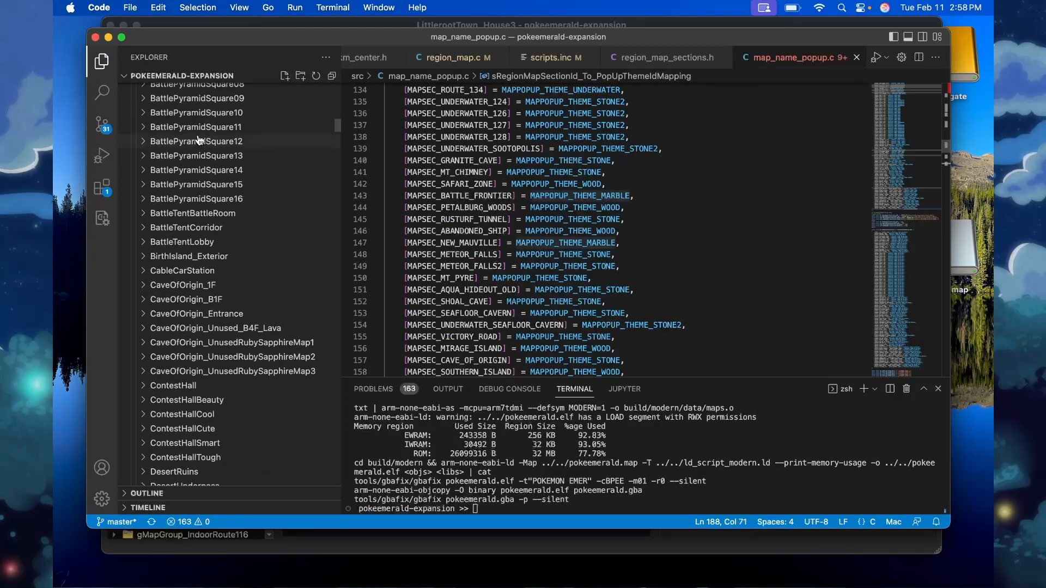
scroll(199, 141, up, 12)
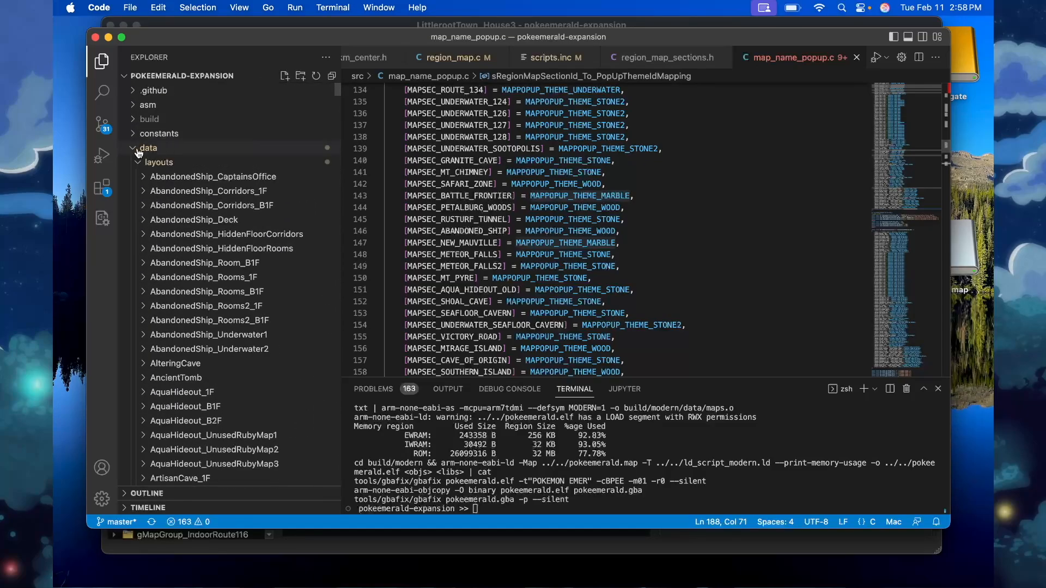
scroll(200, 304, down, 20)
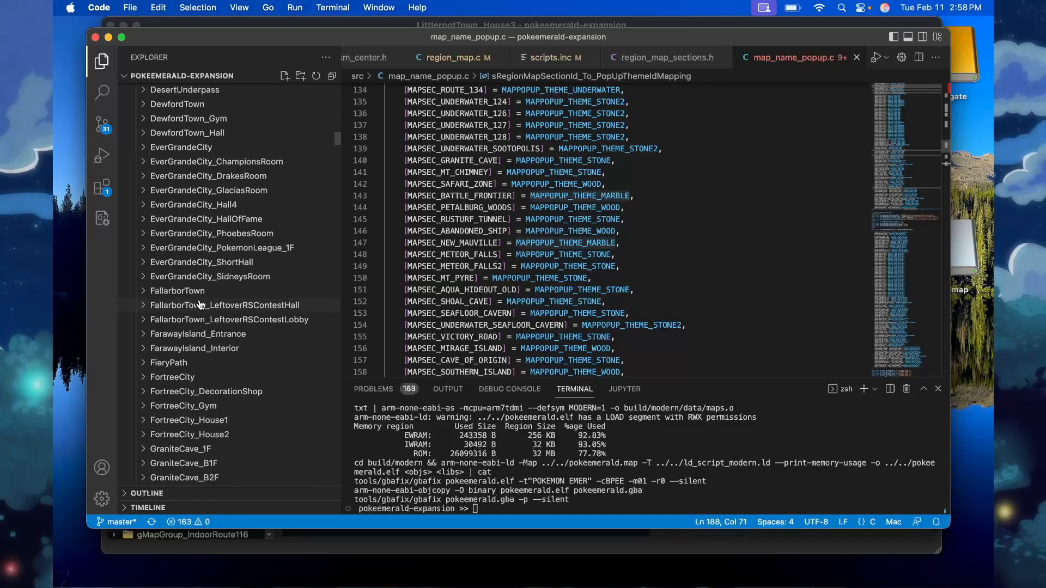
scroll(200, 305, down, 15)
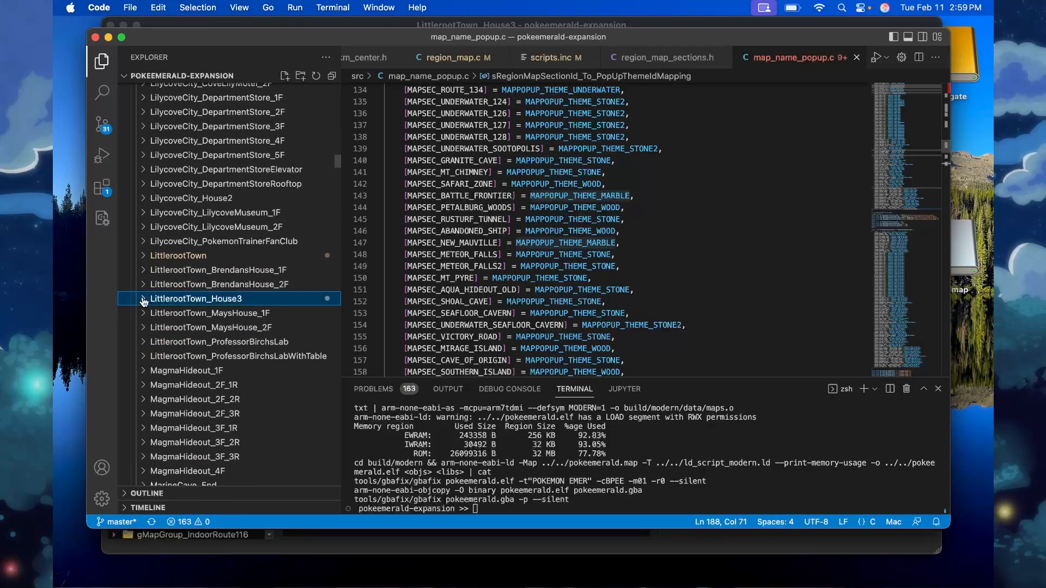
Collapse the layouts folder and locate the LittlerootTown_House3 folder inside data/maps.
scroll(144, 302, up, 20)
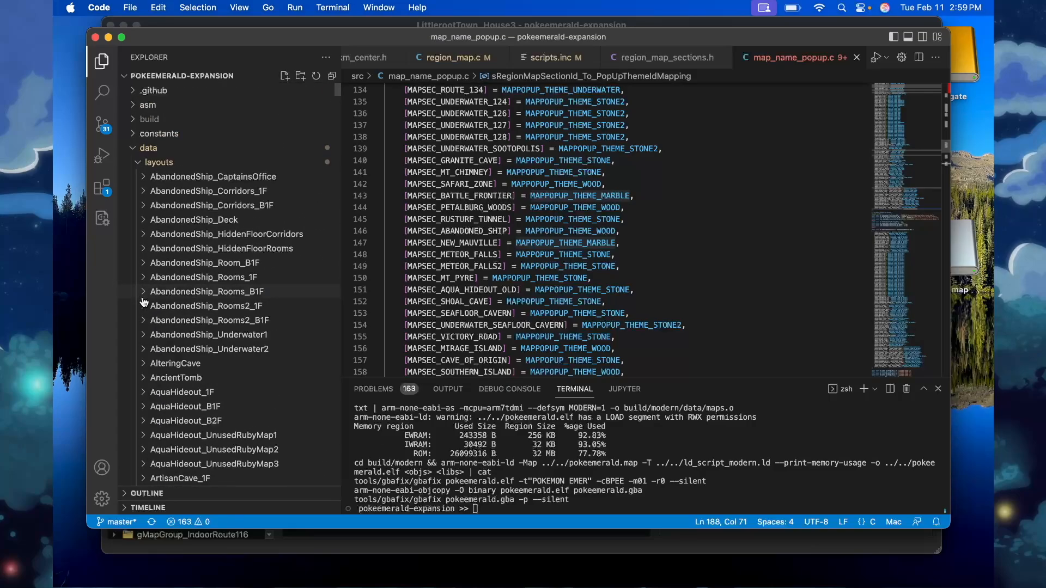
click(138, 163)
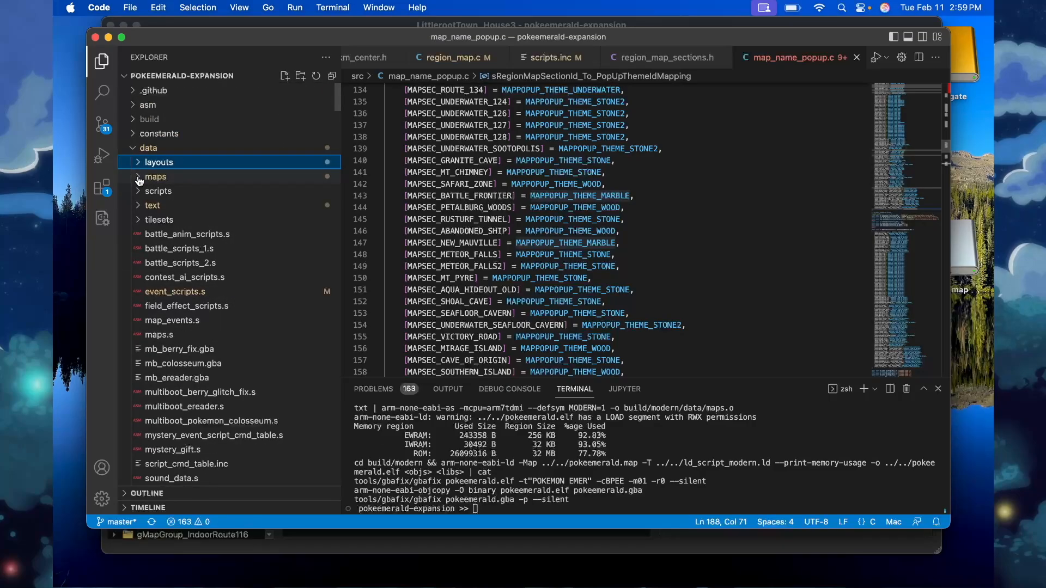
click(139, 180)
scroll(207, 288, down, 20)
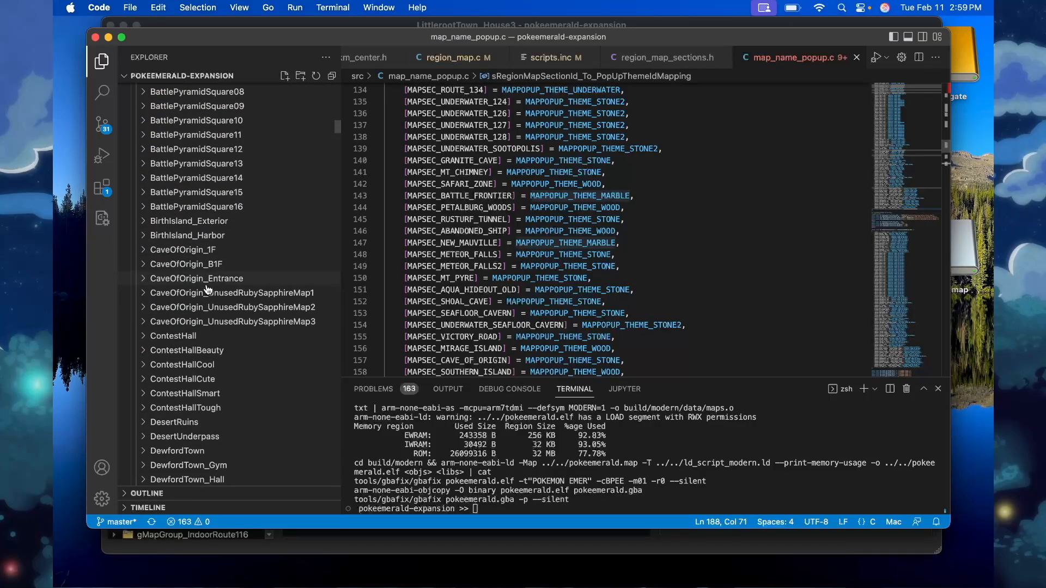
scroll(207, 289, down, 20)
scroll(208, 289, down, 15)
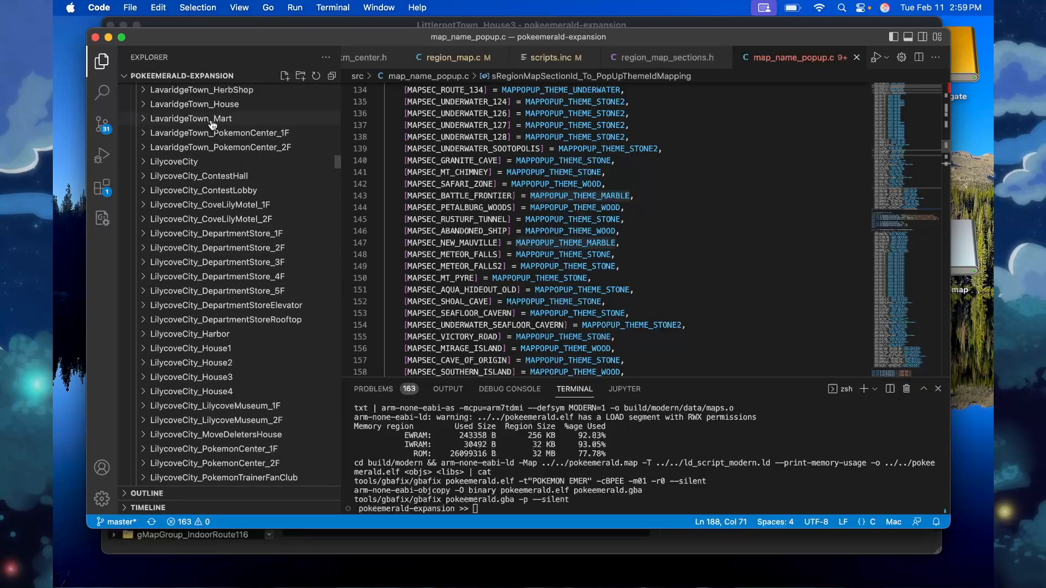
scroll(217, 228, down, 5)
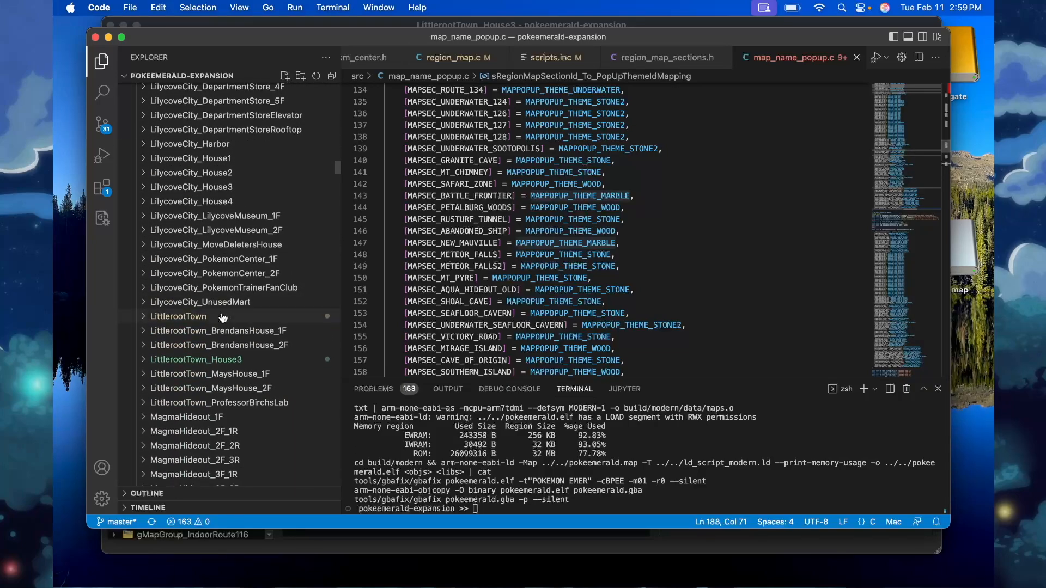
Expand the LittlerootTown_House3 folder and look over its map files, ending on scripts.inc.
click(143, 360)
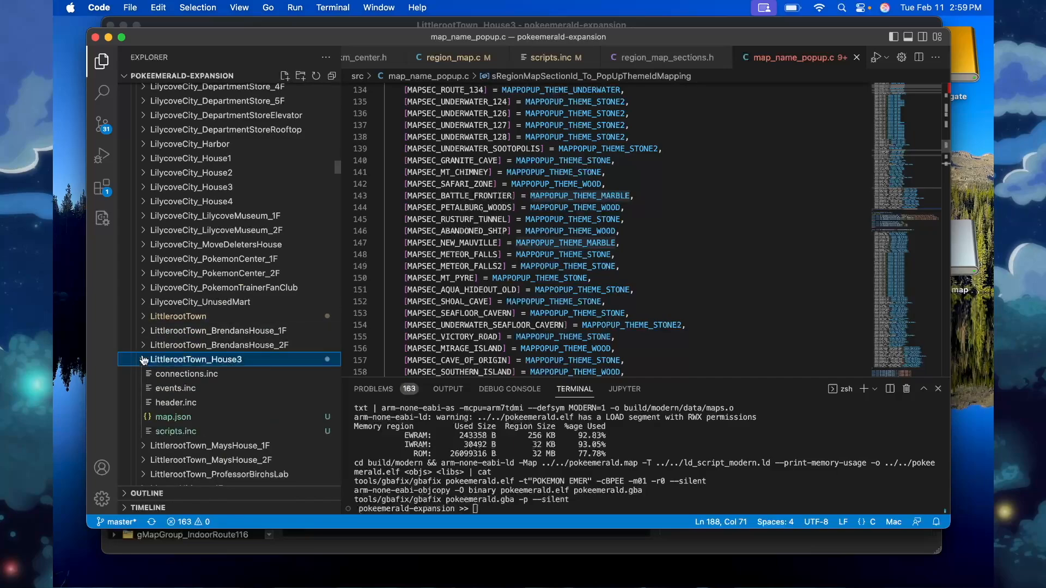
scroll(232, 382, down, 2)
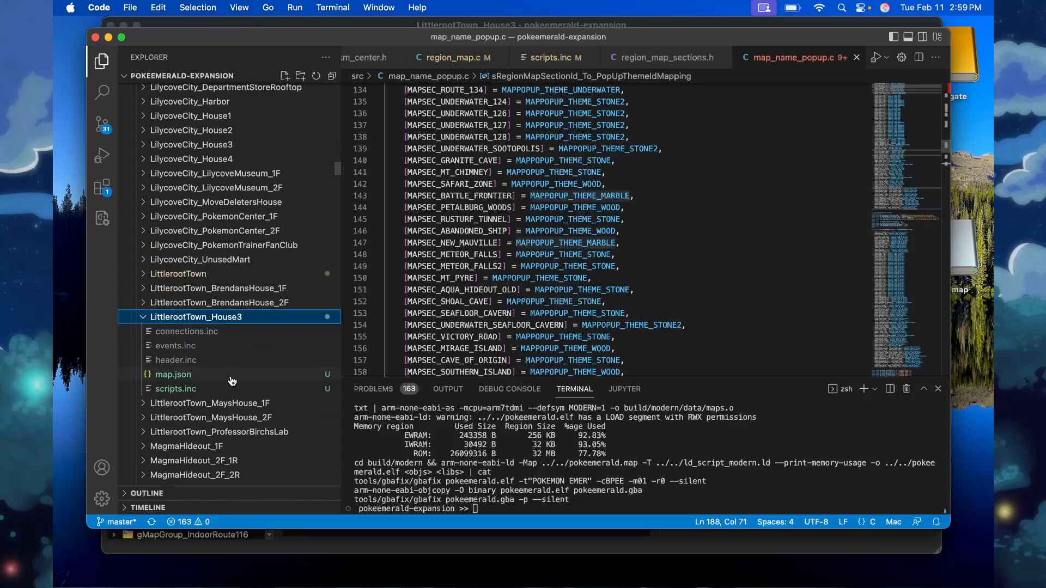
click(207, 390)
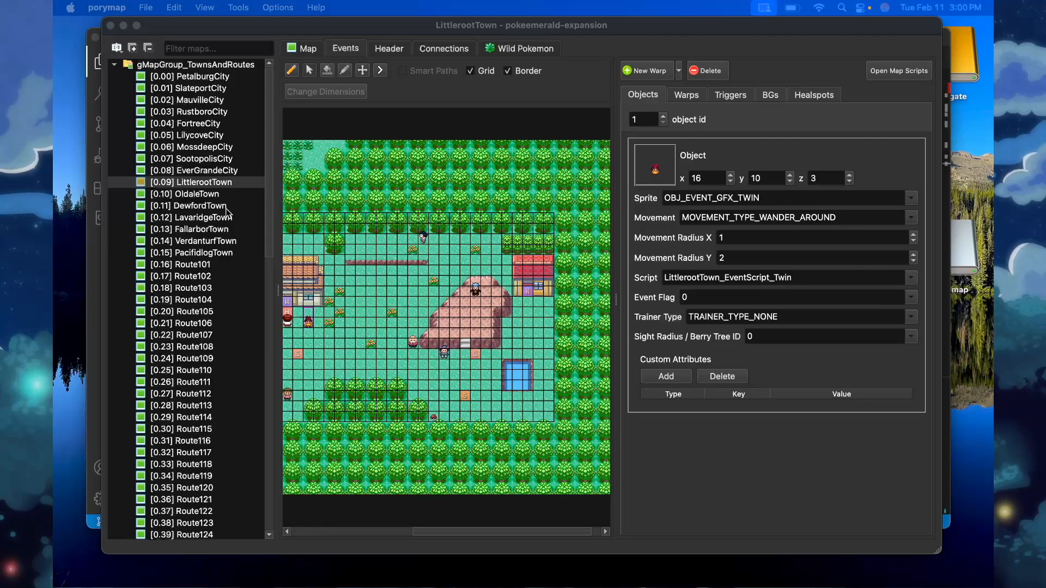
In porymap, sort the map list by area and look through its MAPSEC folders.
click(116, 48)
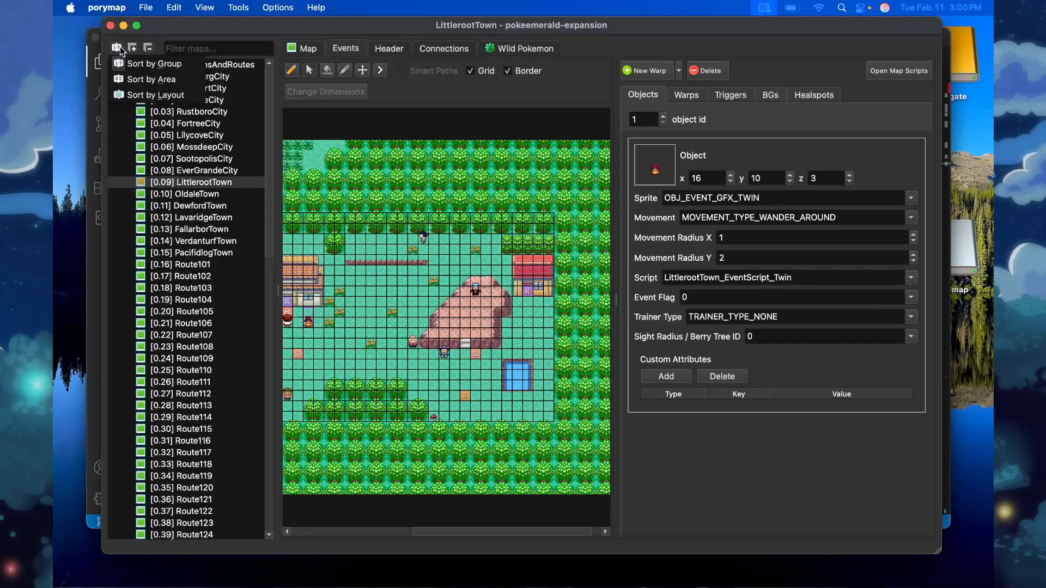
click(149, 80)
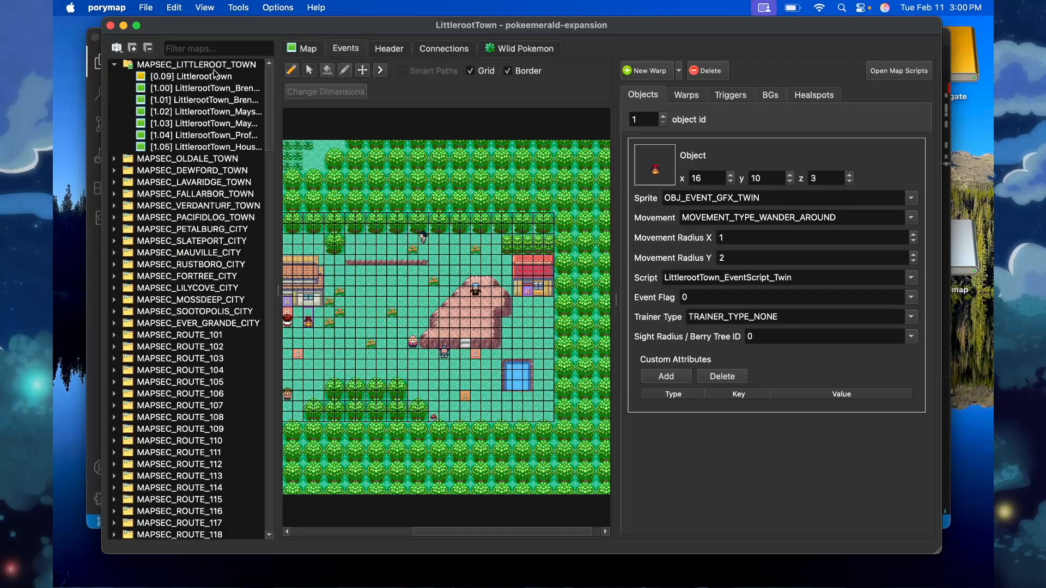
scroll(197, 226, down, 20)
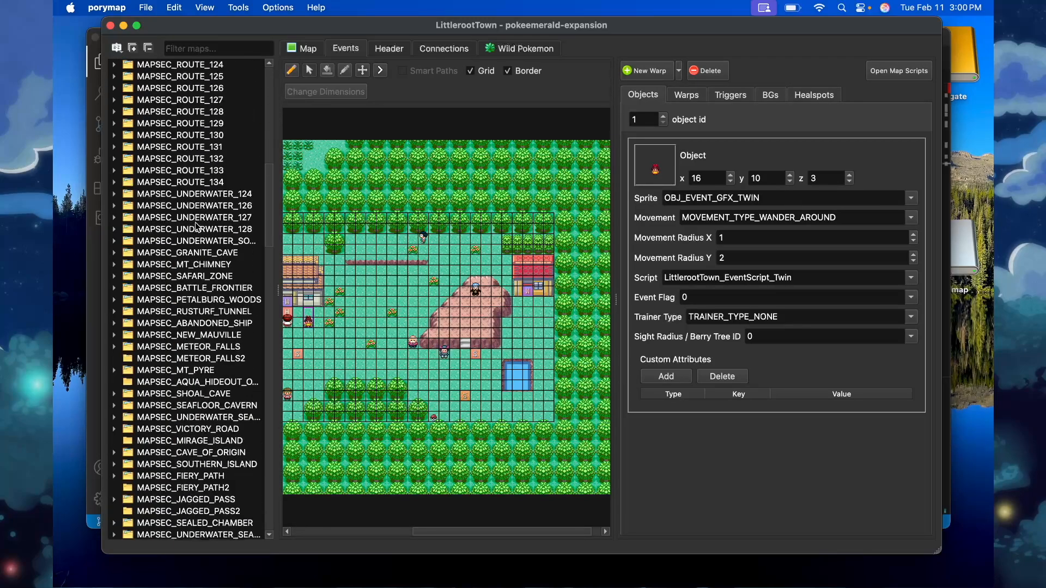
scroll(197, 226, down, 10)
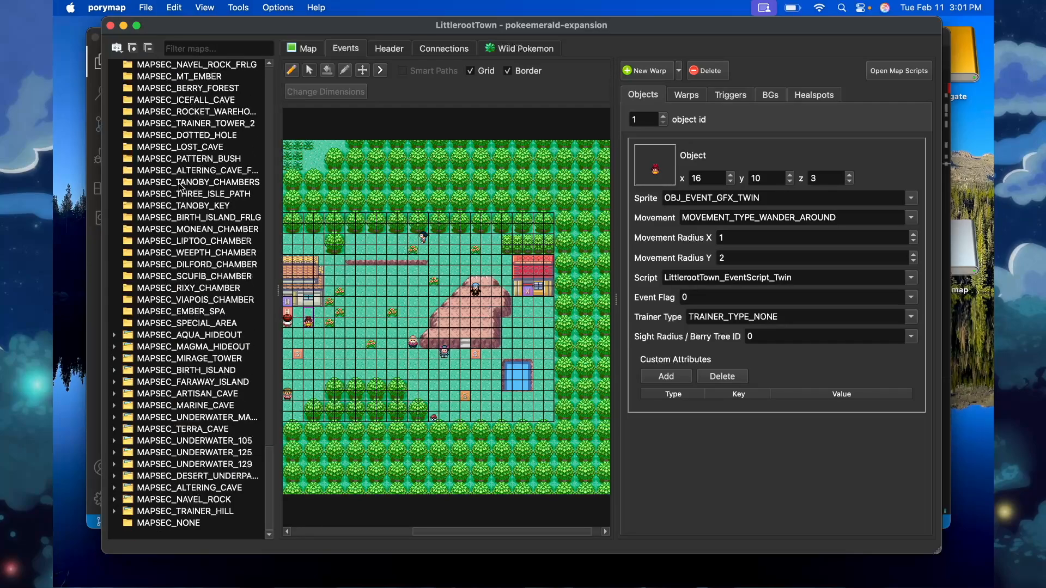
scroll(181, 187, up, 15)
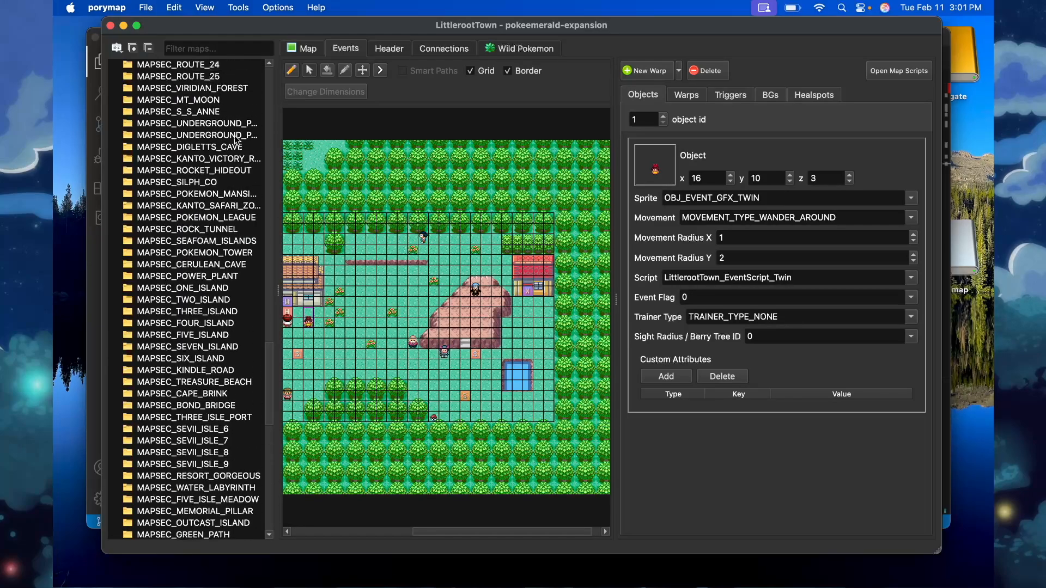
scroll(212, 202, up, 14)
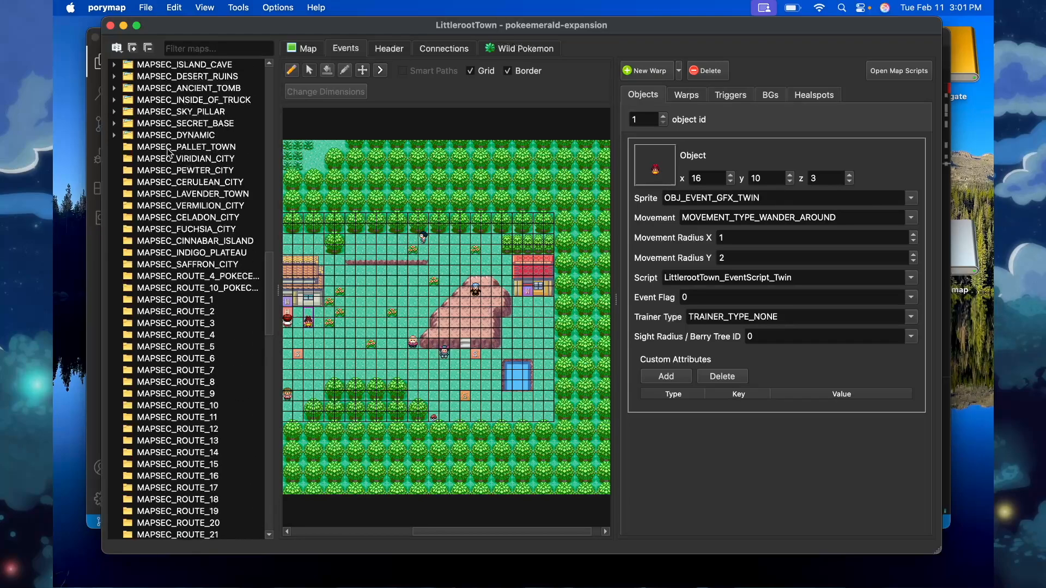
scroll(184, 269, down, 20)
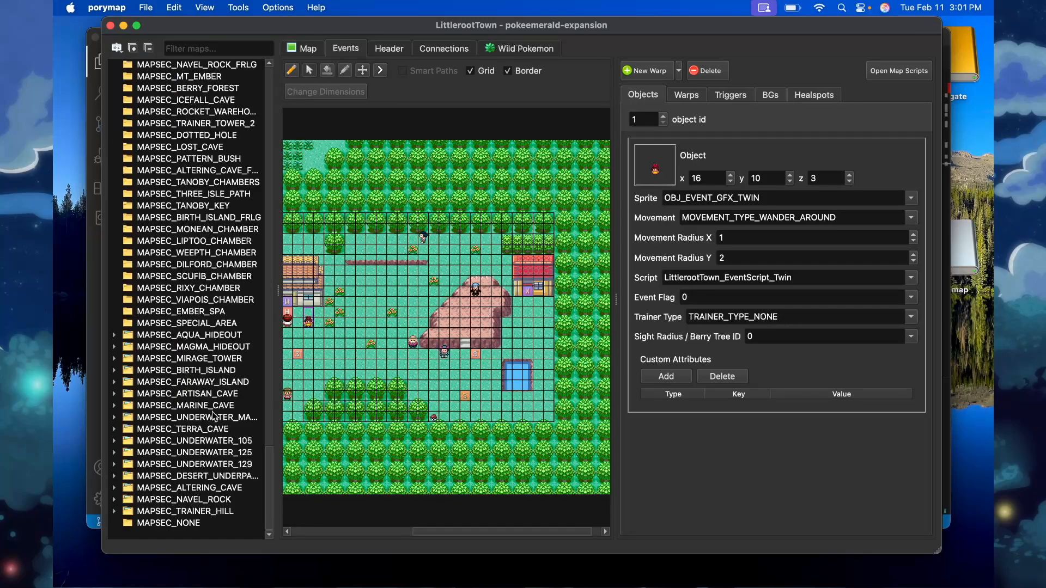
scroll(241, 227, up, 20)
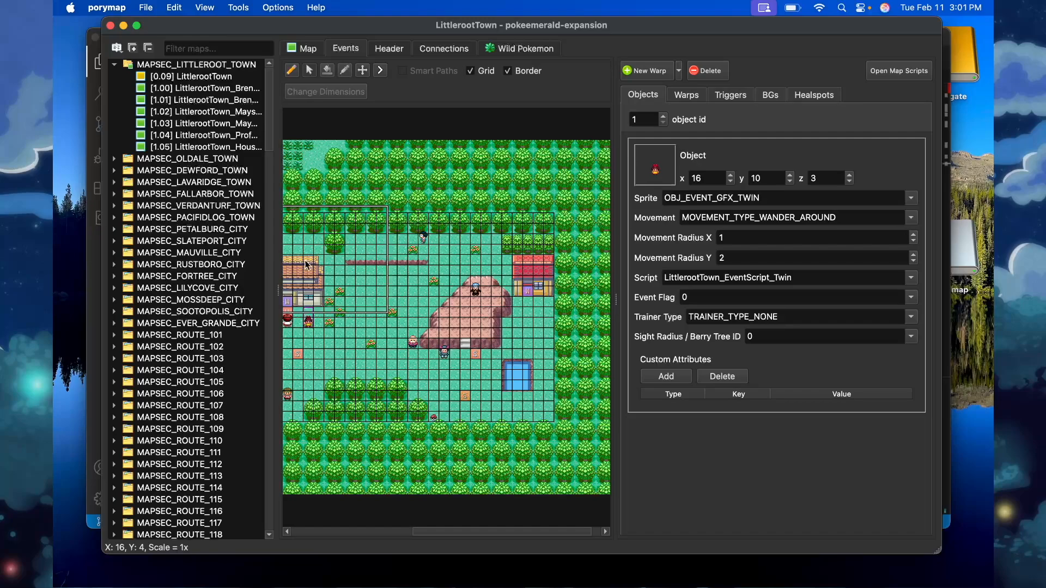
Switch to Visual Studio Code, show region_map_sections.h and highlight the MAPSEC_LITTLEROOT_TOWN define at the start of the file.
key(super+Tab)
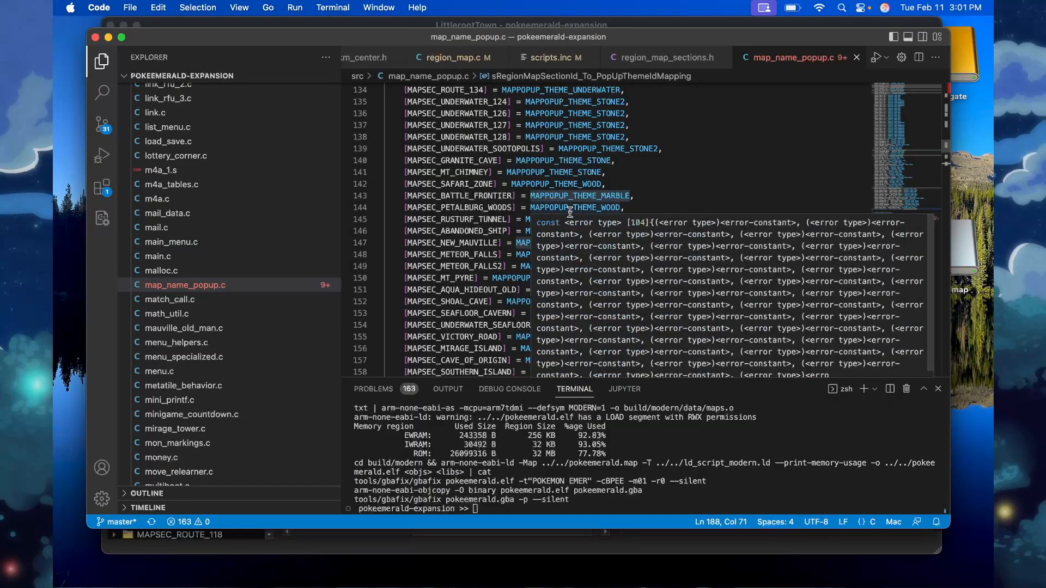
click(666, 57)
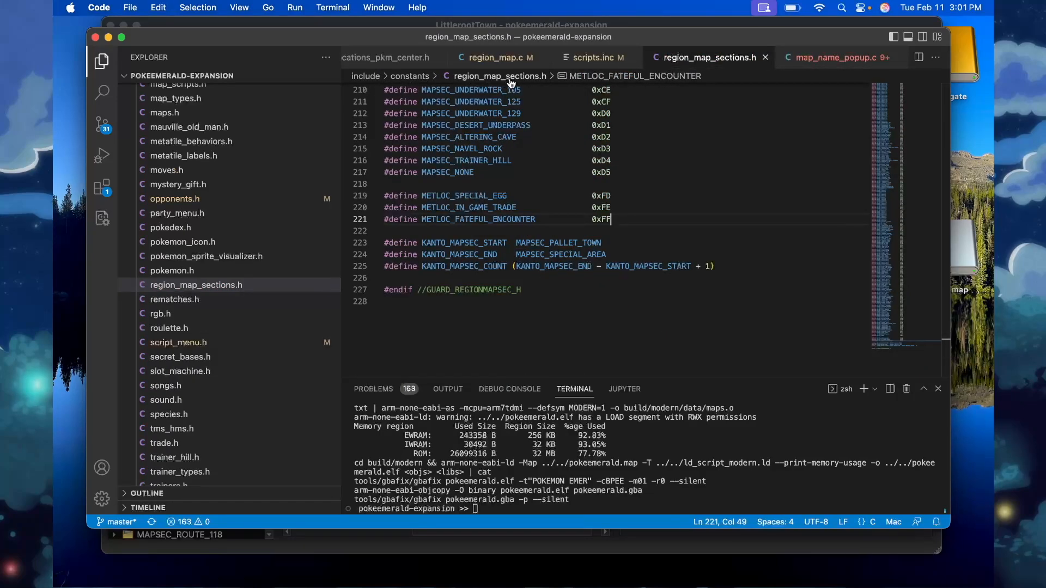
scroll(510, 136, up, 10)
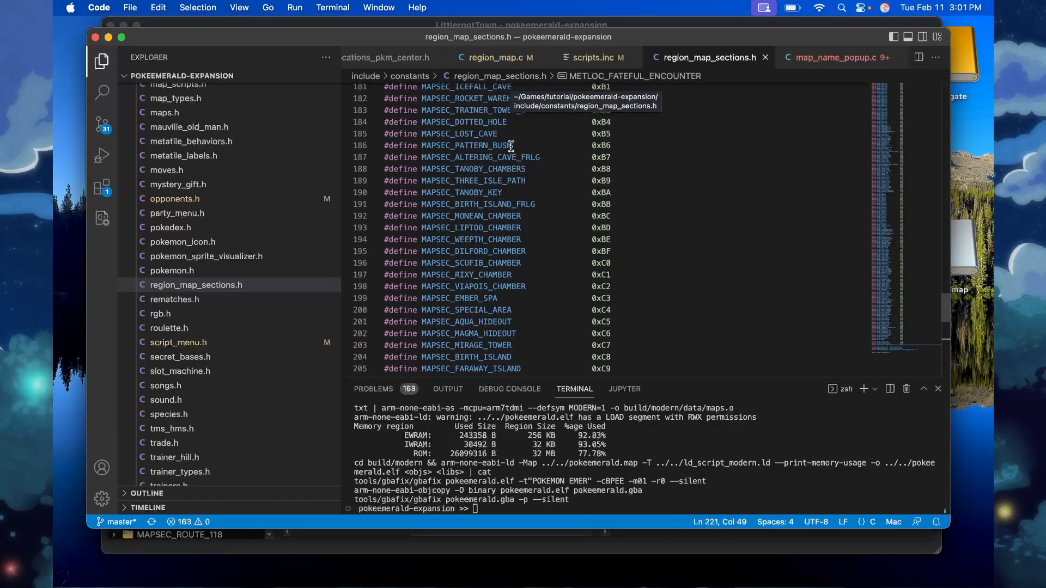
scroll(511, 154, up, 20)
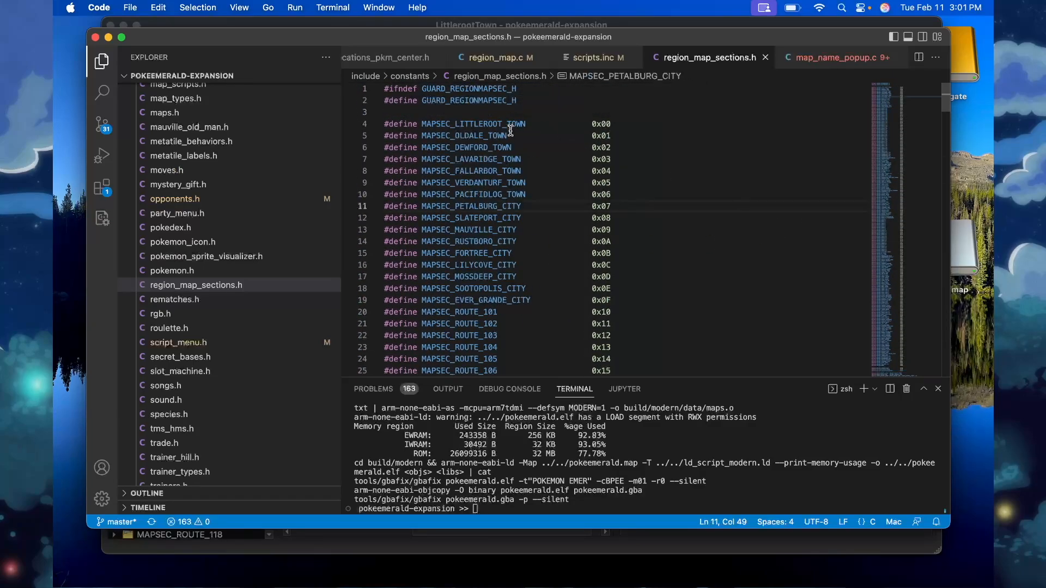
click(504, 124)
double_click(503, 124)
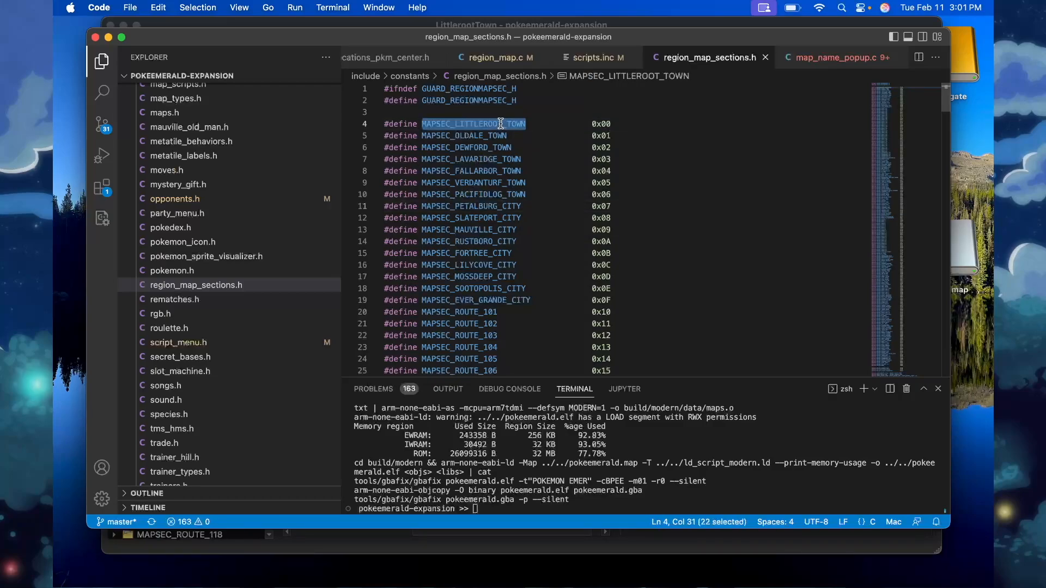
Start a new #define with the prefix MAPSEC_ on a new line below MAPSEC_TRAINER_HILL.
scroll(527, 188, down, 7)
scroll(528, 188, down, 20)
scroll(527, 188, down, 10)
scroll(528, 188, up, 6)
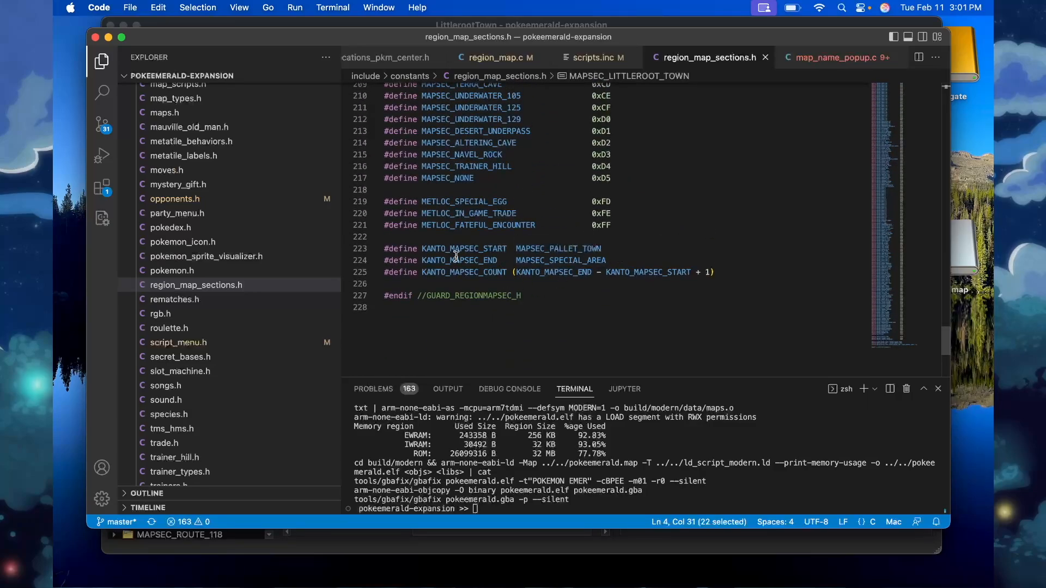
mouse_move(604, 266)
click(621, 166)
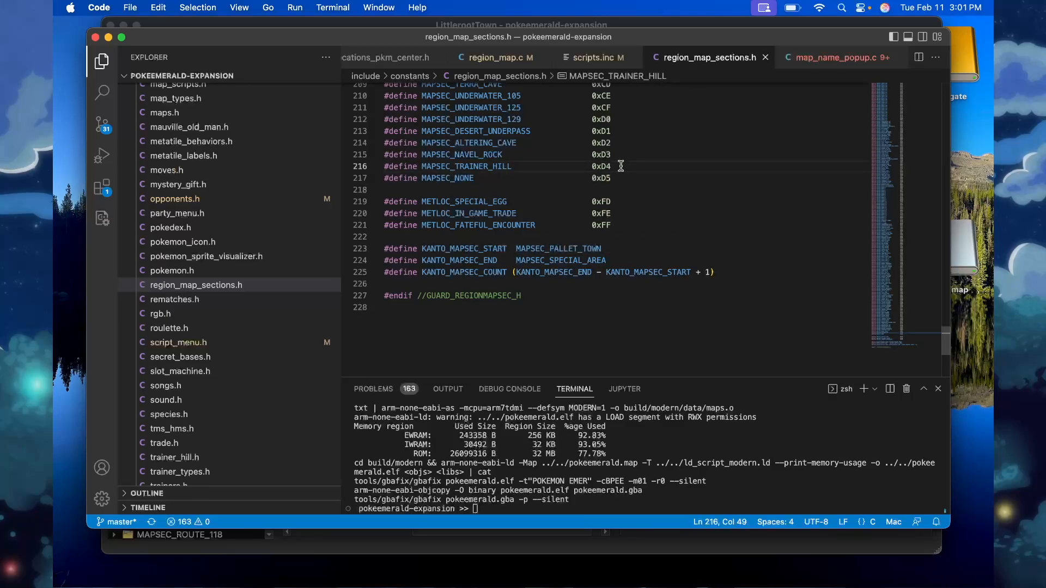
key(Return)
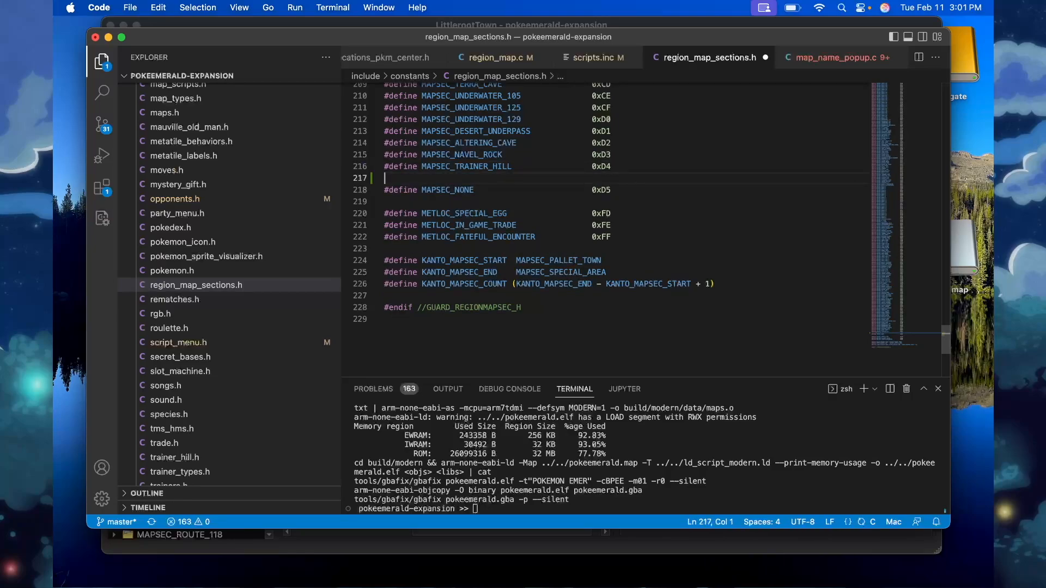
text(#define MAPSEC_O)
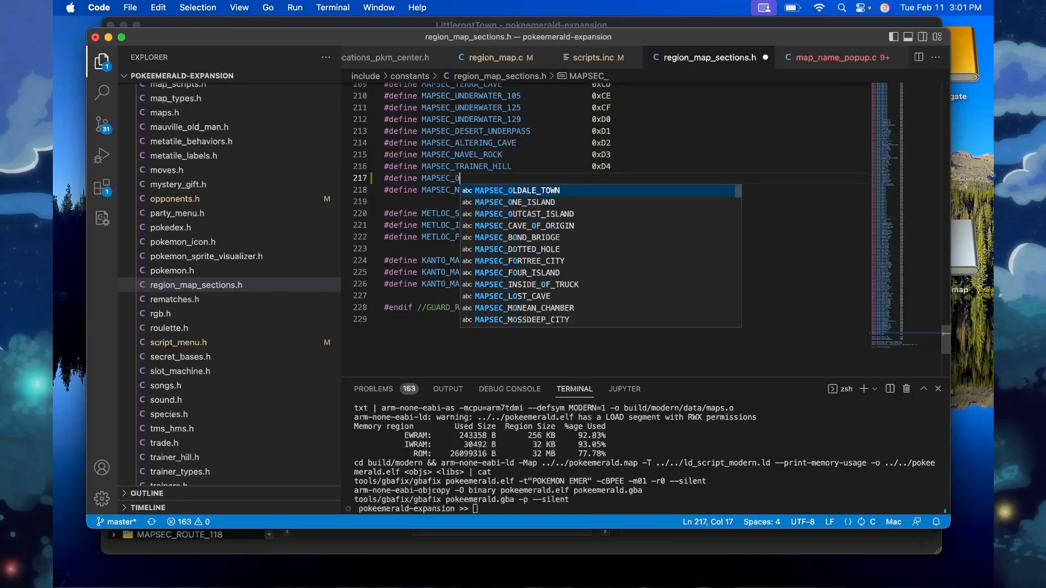
text(LDALE_EA)
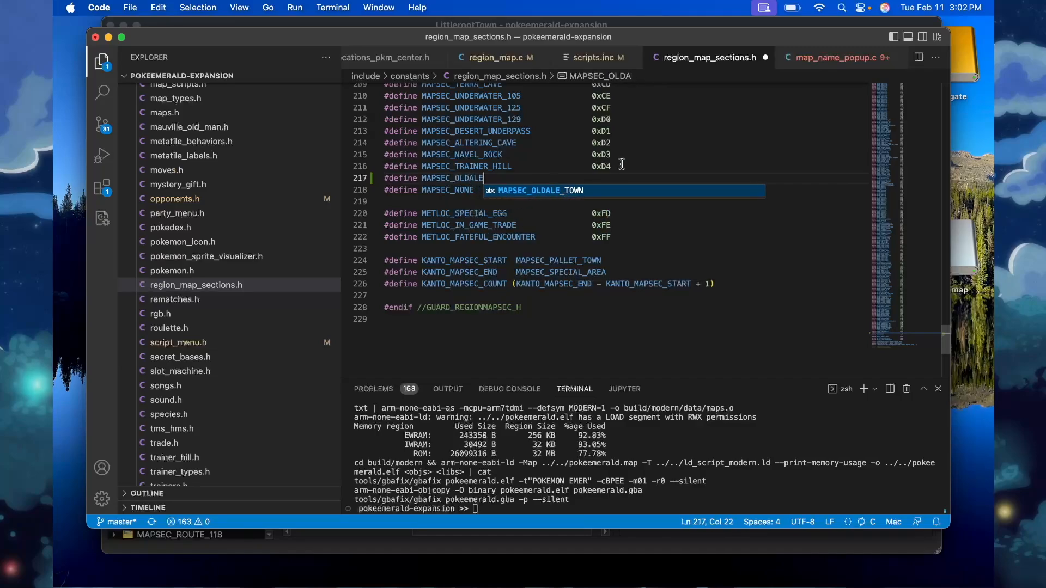
key(BackSpace)
key(BackSpace)
key(BackSpace)
key(BackSpace)
key(BackSpace)
key(BackSpace)
key(BackSpace)
key(BackSpace)
key(BackSpace)
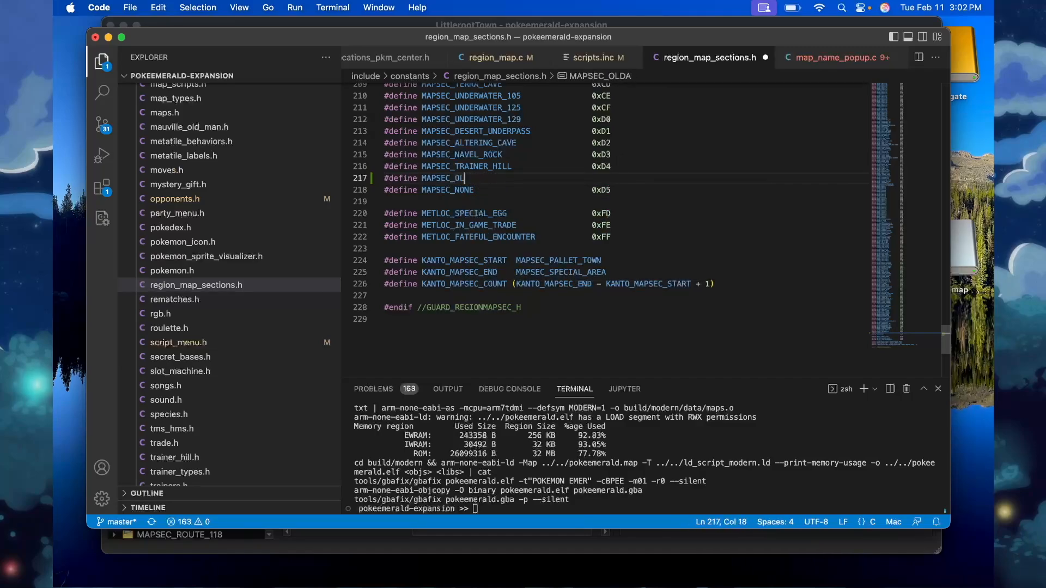
text(DEAS)
key(BackSpace)
key(BackSpace)
key(BackSpace)
key(BackSpace)
Complete the new define as MAPSEC_EAST_OLDALE_TOWN with the value 0xD5, and set MAPSEC_NONE to 0xD6.
text(EAST)
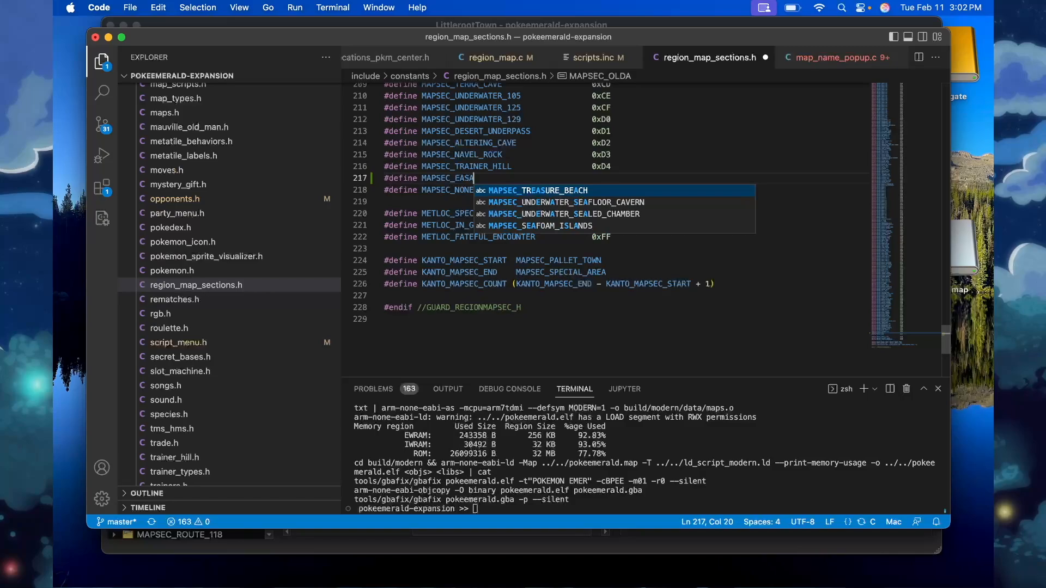
text(_OLDALE_)
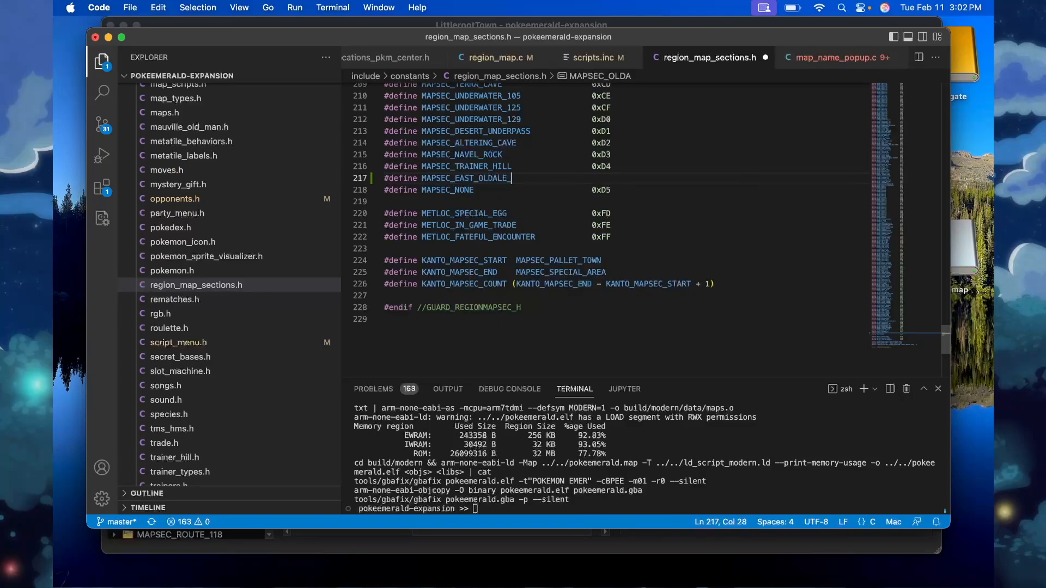
text(TOWN)
key(Tab)
key(Tab)
key(Tab)
key(Tab)
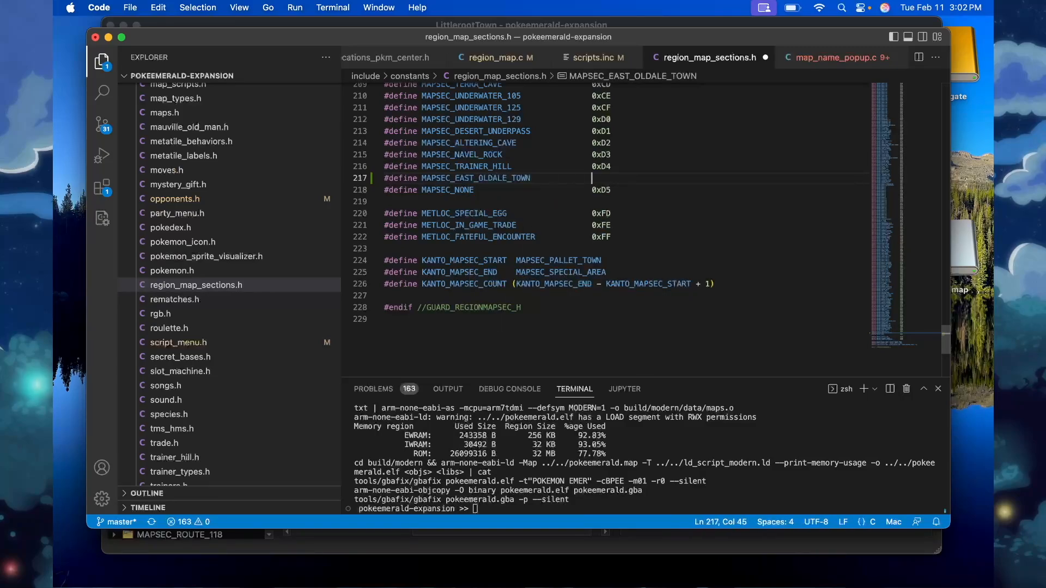
text(0x)
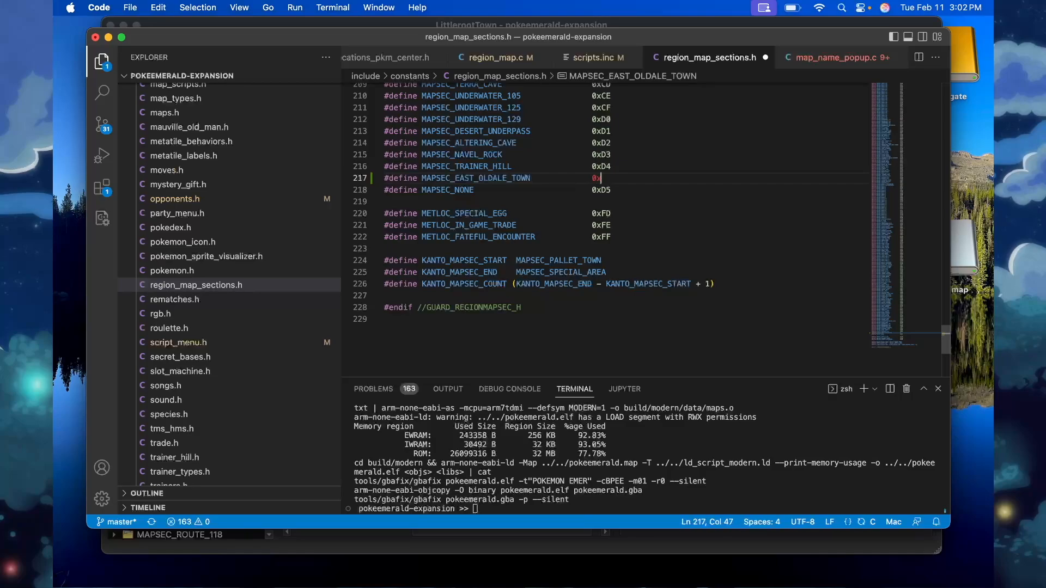
text(D5)
key(Down)
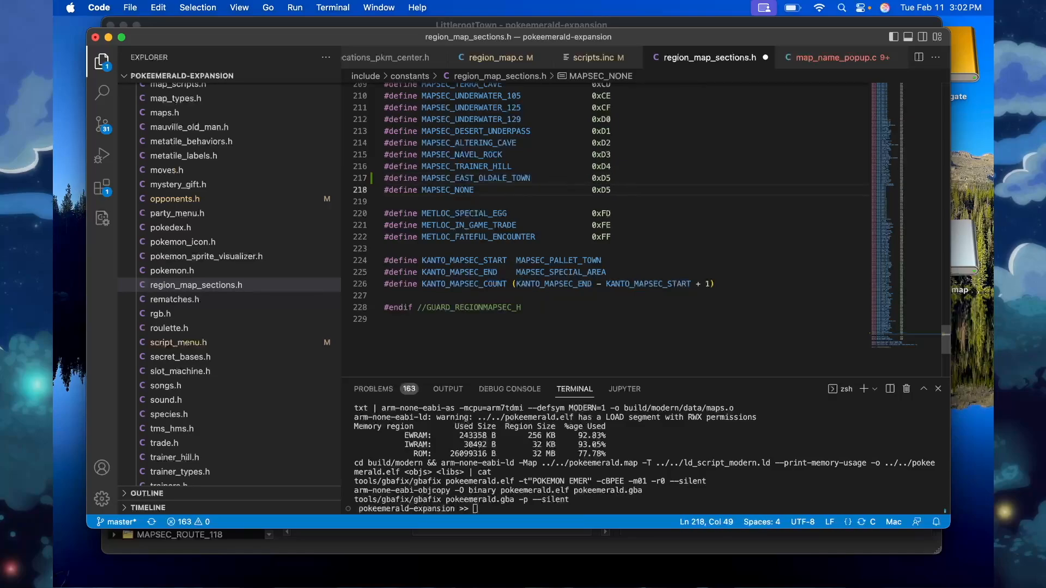
key(BackSpace)
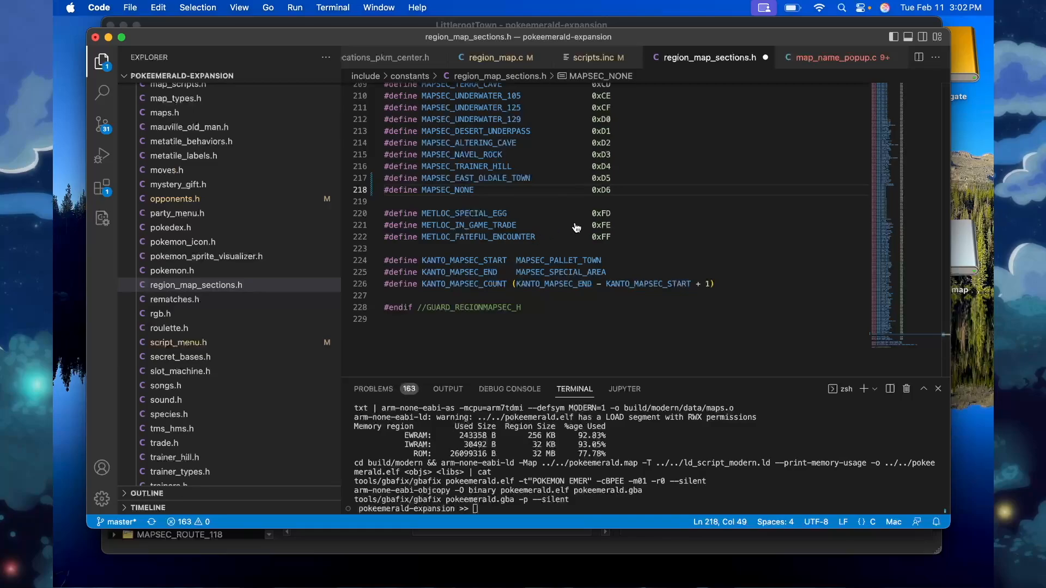
Check the order of hexadecimal digits in the Chrome search results and return to Visual Studio Code.
key(super+Tab)
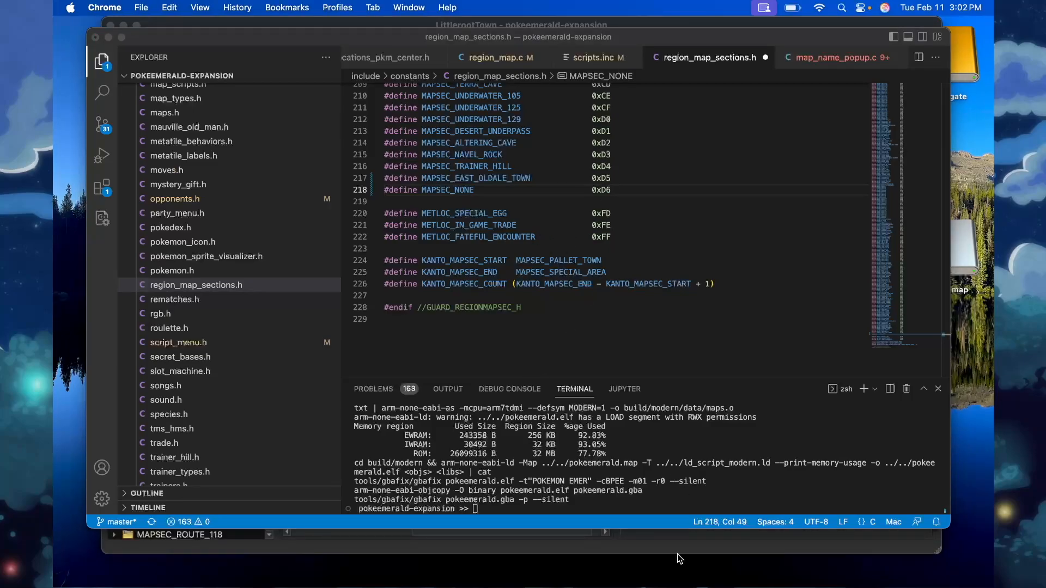
click(982, 444)
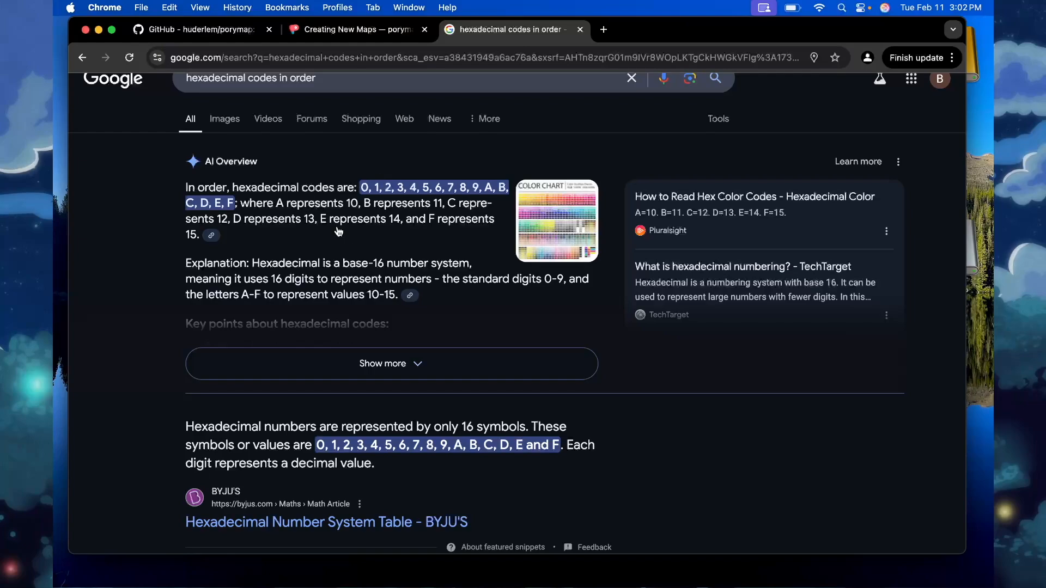
key(super+Tab)
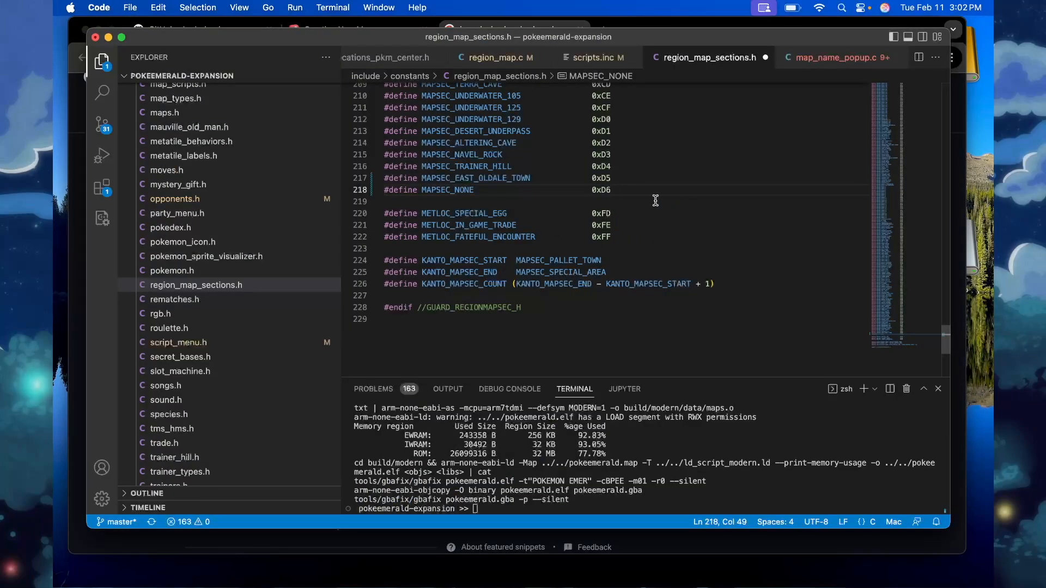
Save region_map_sections.h with the MAPSEC_EAST_OLDALE_TOWN define, then switch to porymap and reload the project.
click(623, 177)
double_click(520, 180)
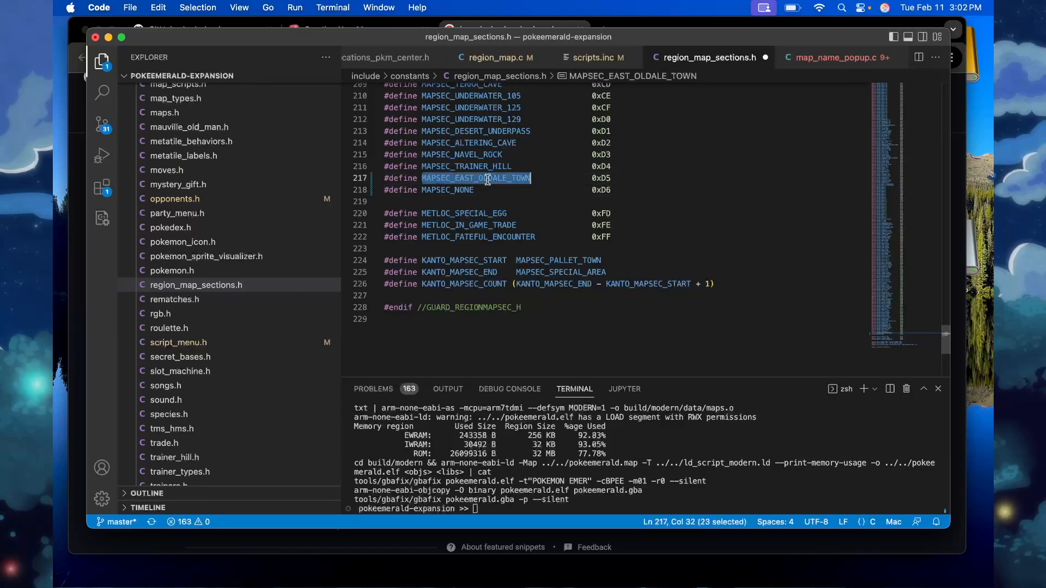
click(641, 180)
key(super+s)
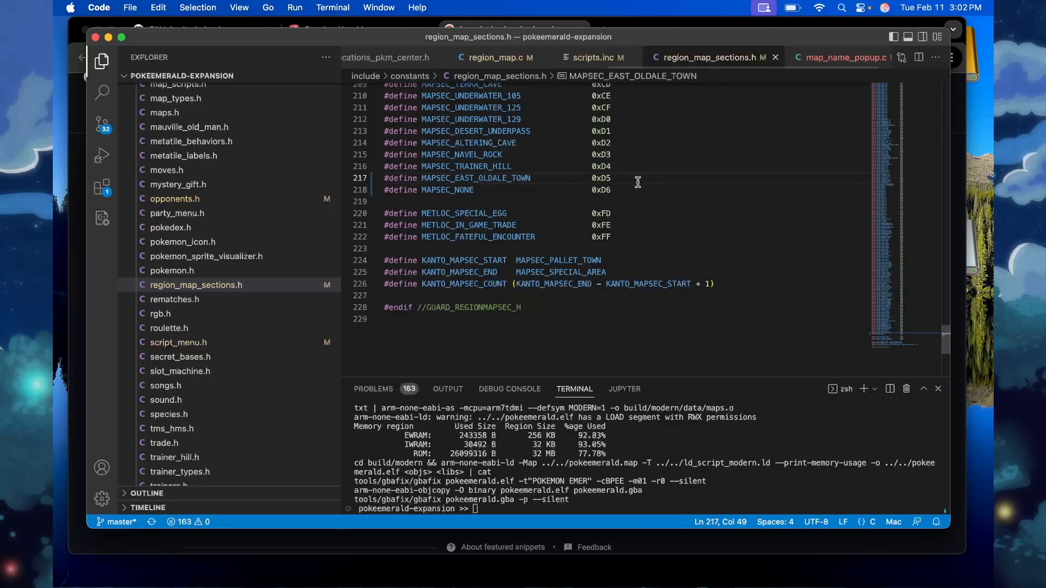
key(super+Tab)
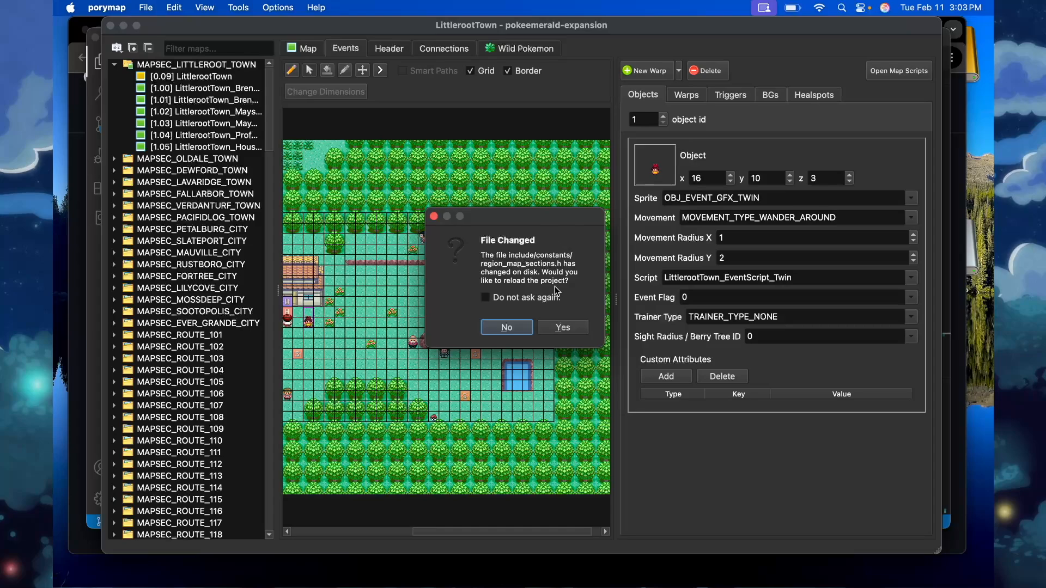
click(560, 330)
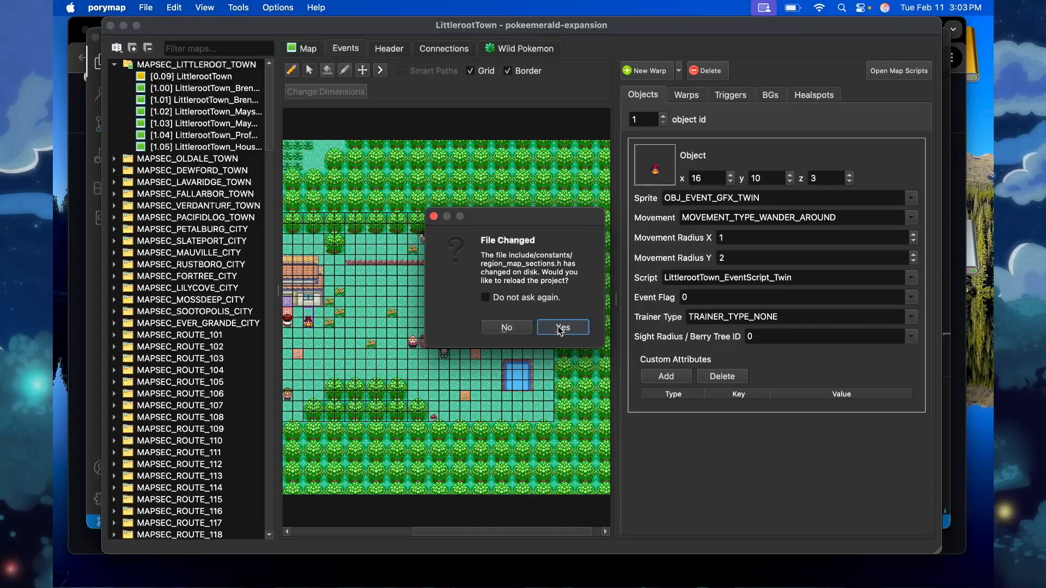
Reload the project for the changed region_map_sections.h, review the end of the map section list, and open the Region Map Editor.
click(563, 316)
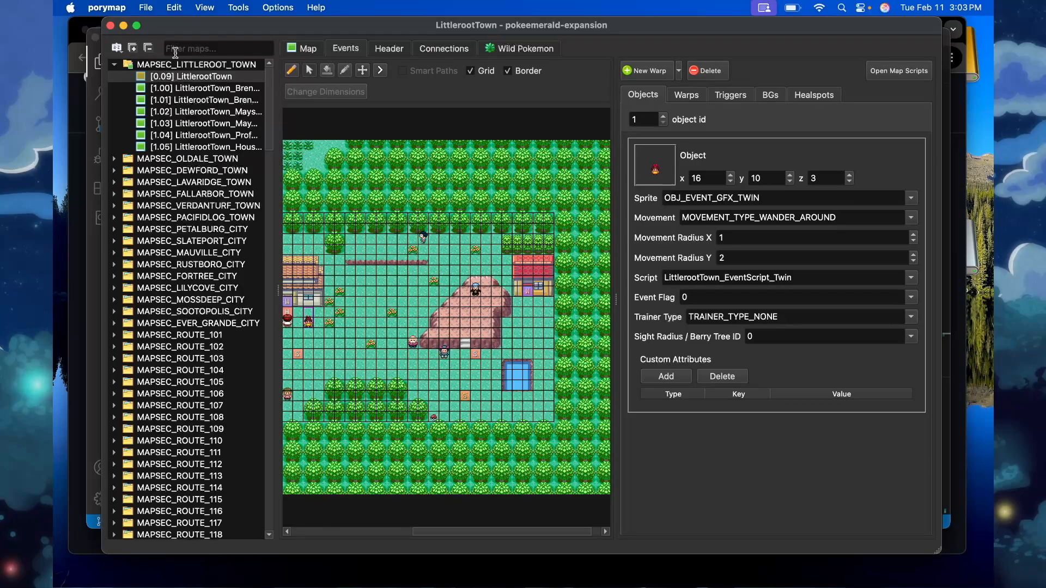
scroll(214, 336, down, 20)
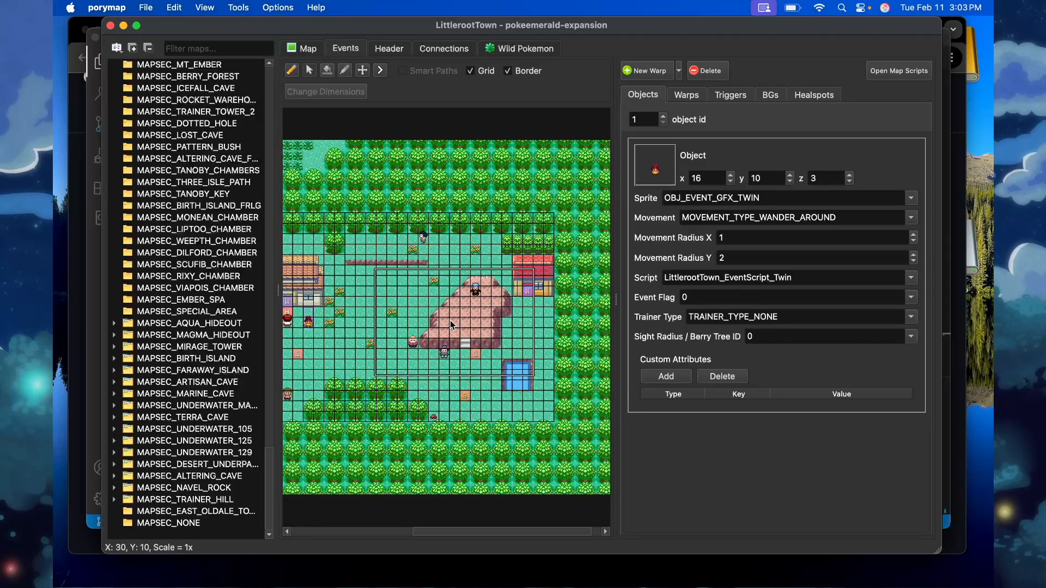
click(239, 7)
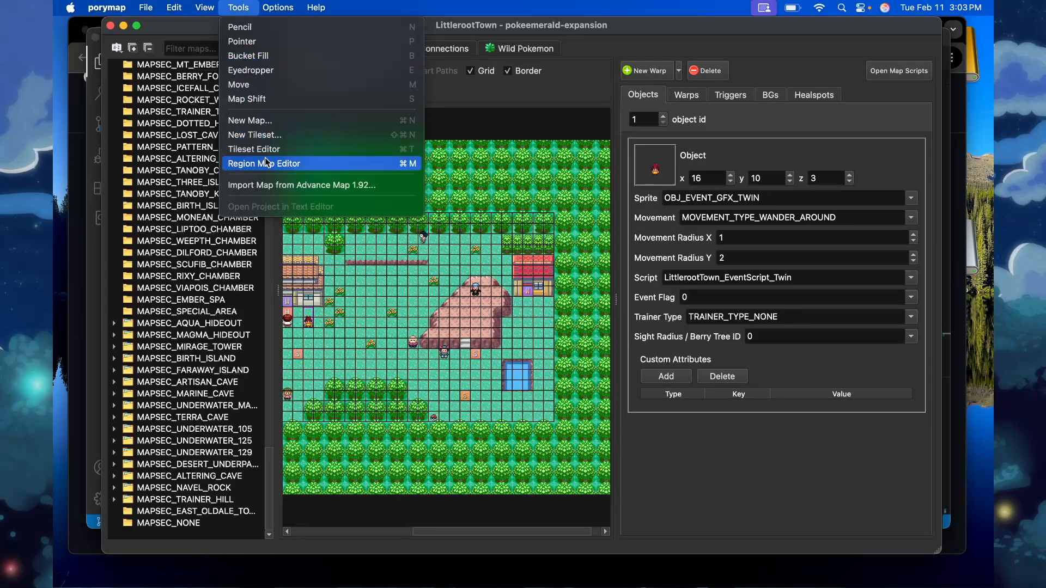
click(355, 173)
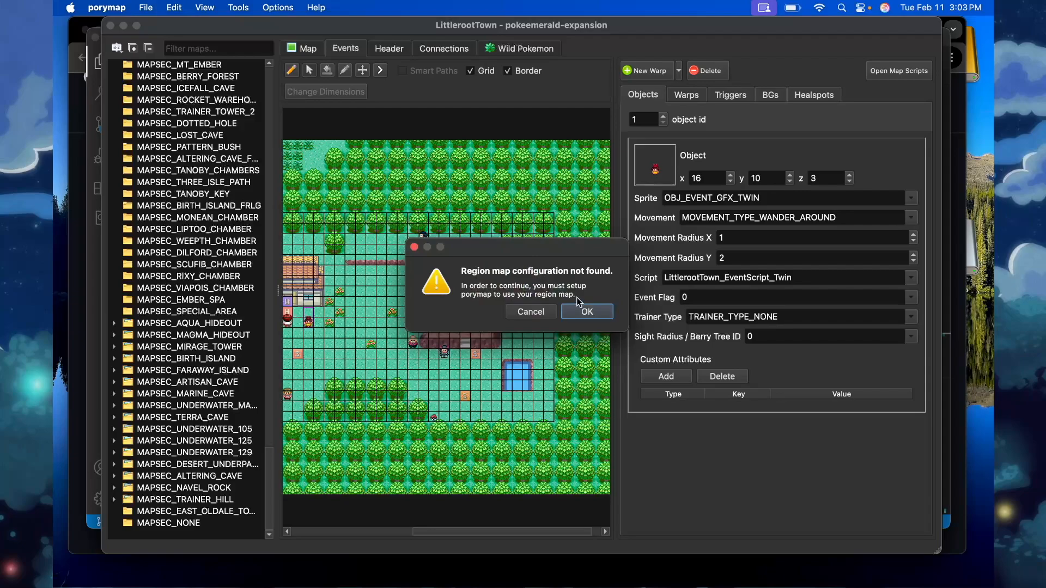
Set up the missing region map configuration with the pokeemerald defaults, checking the hoenn properties without changing them.
click(584, 309)
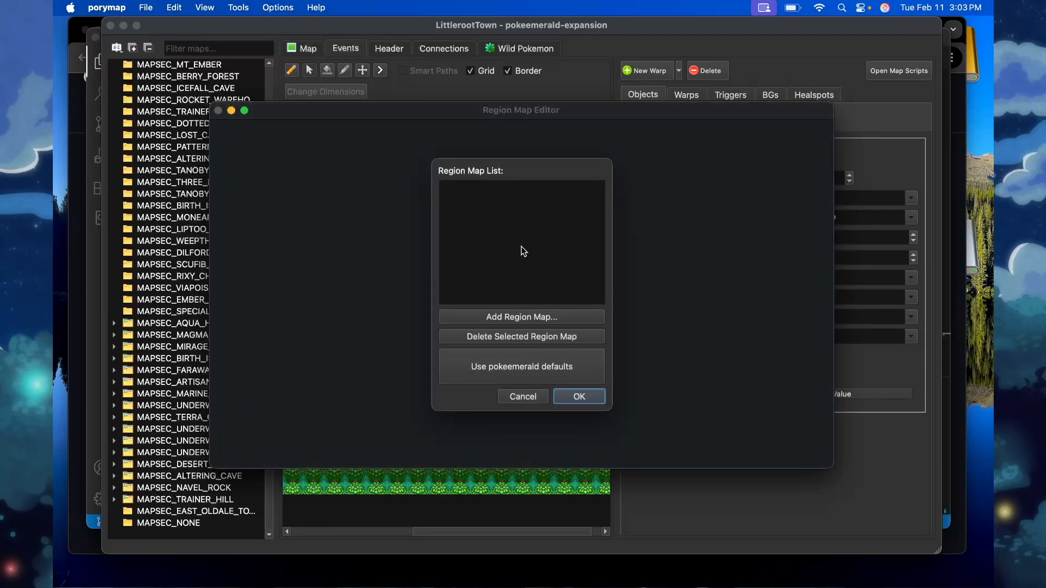
click(548, 378)
double_click(507, 186)
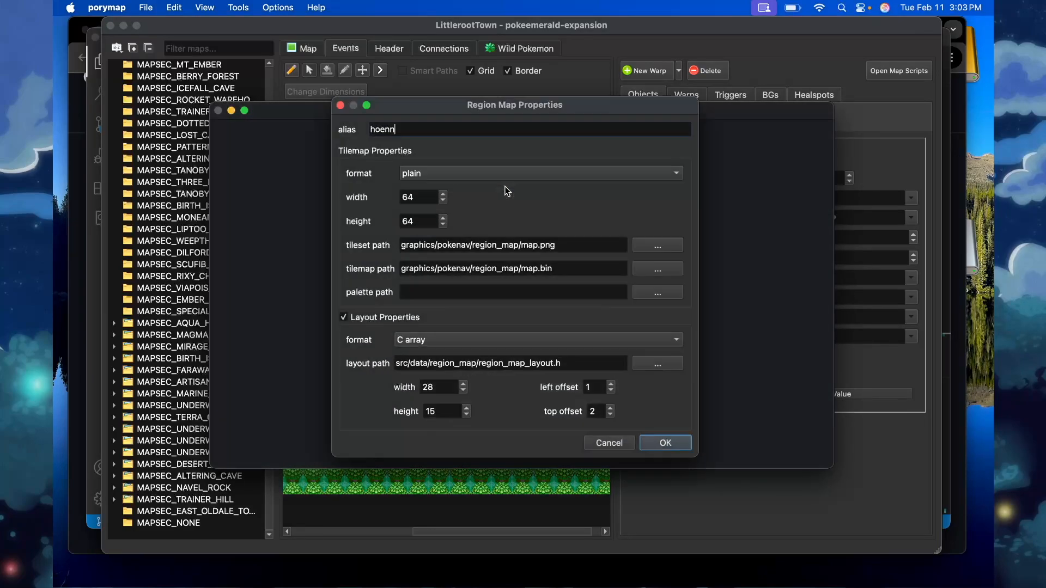
click(622, 441)
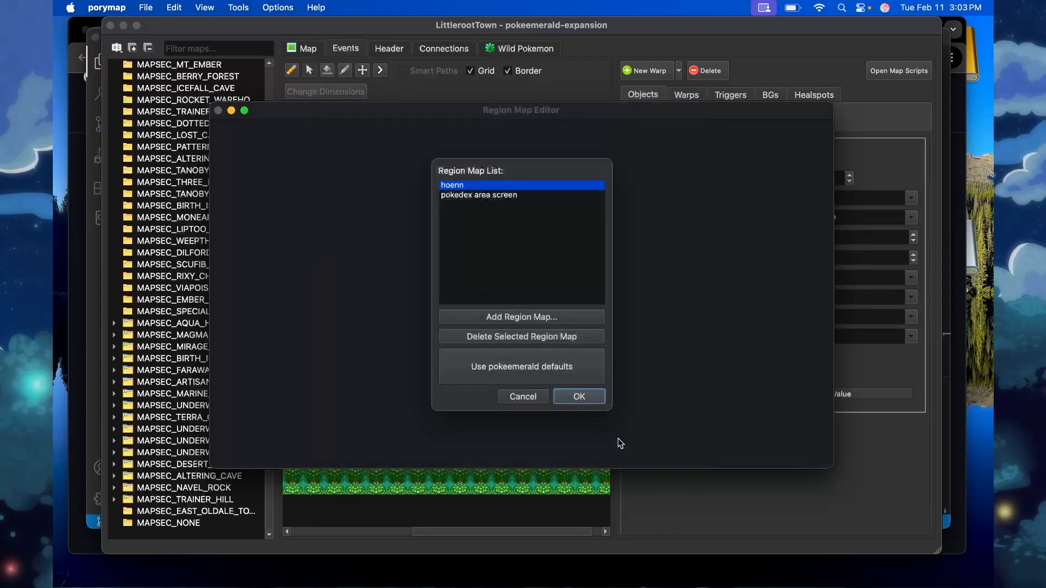
click(580, 396)
Assign MAPSEC_EAST_OLDALE_TOWN to square (5, 9) in the hoenn map layout, just east of the Oldale Town marker.
click(323, 151)
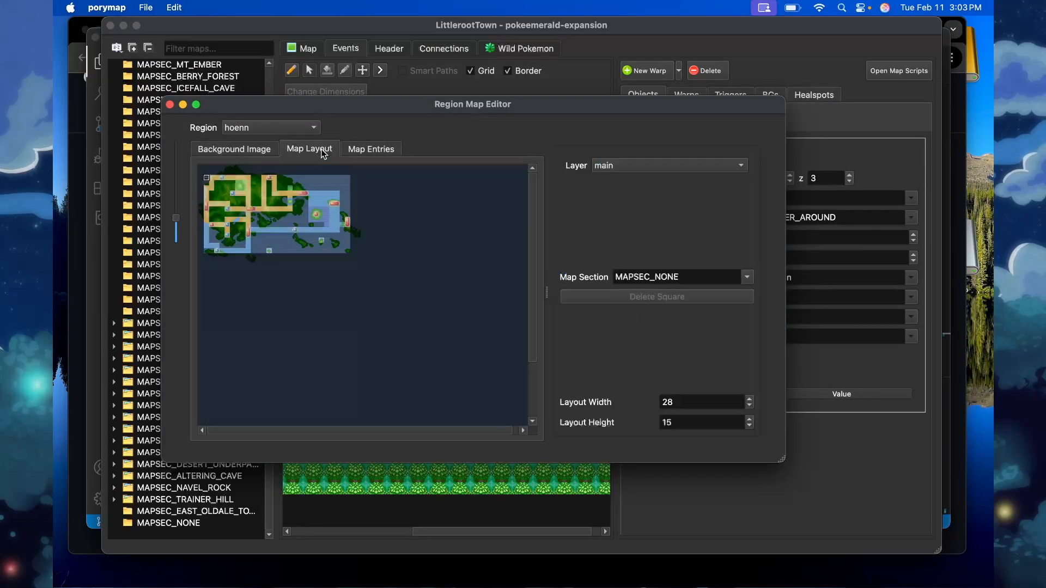
drag(176, 218, 179, 177)
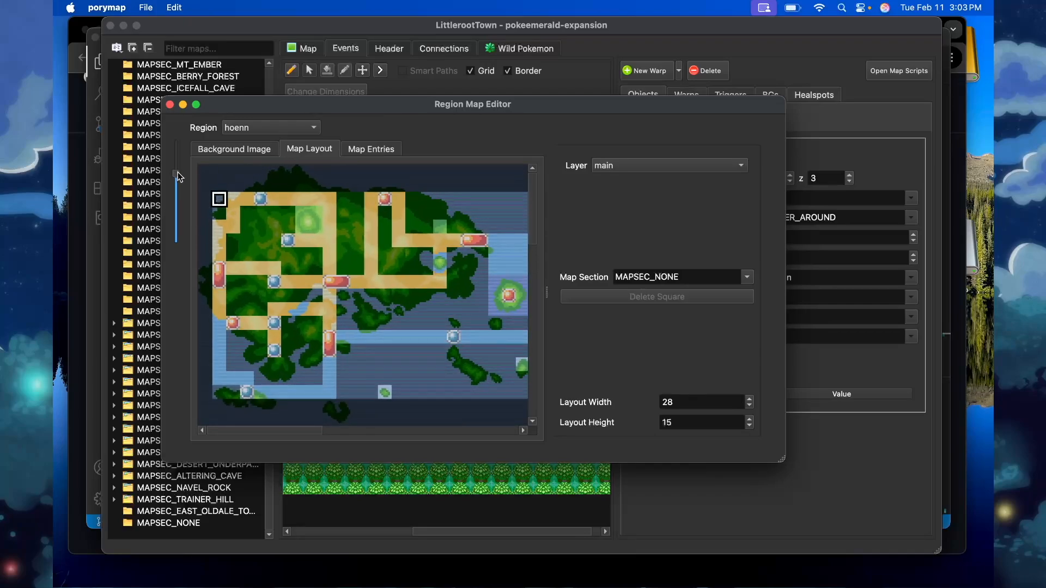
click(289, 324)
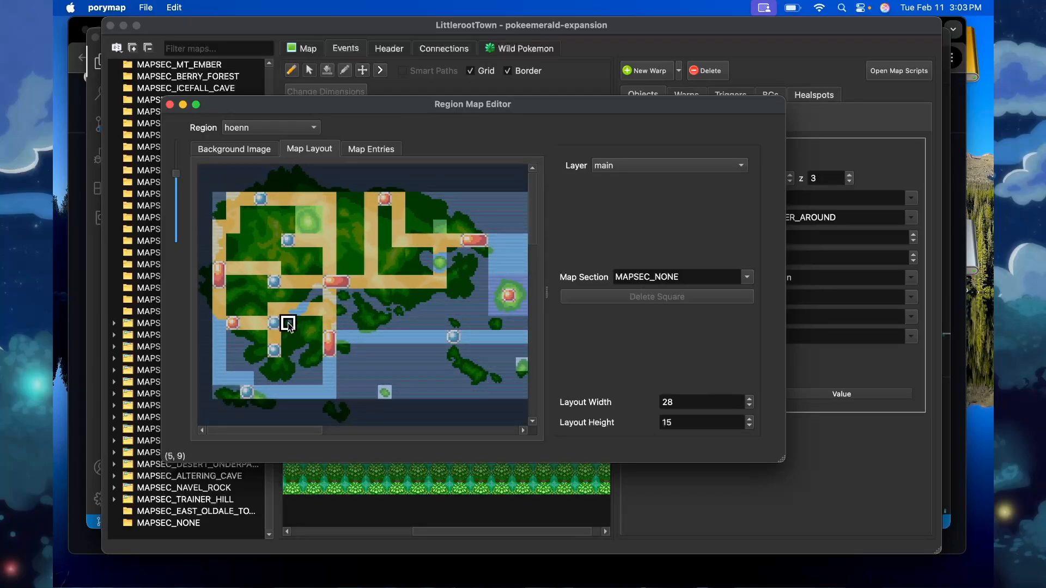
double_click(702, 278)
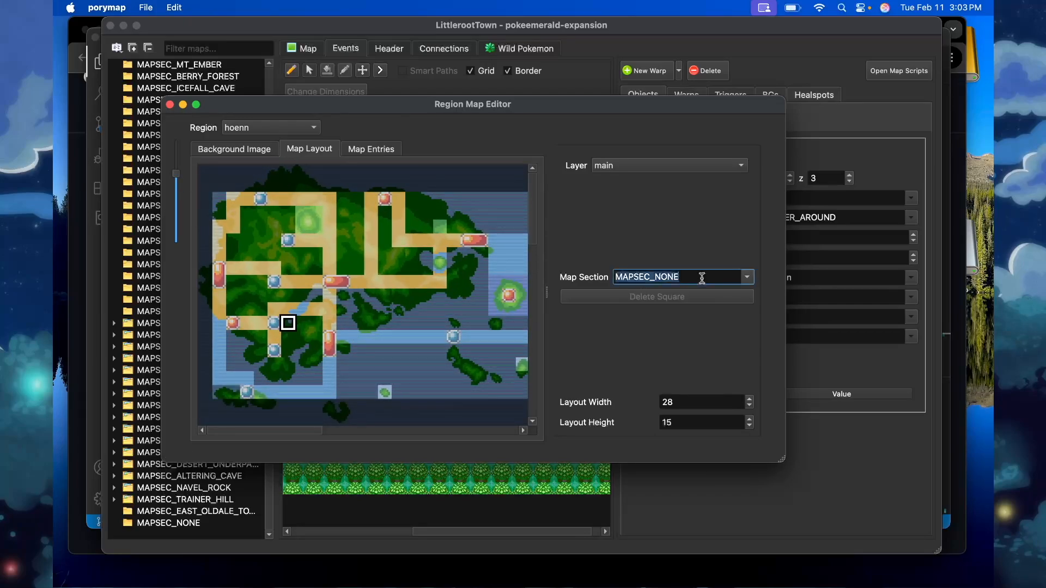
text(ES)
key(BackSpace)
text(AST_OLDALE_TOW)
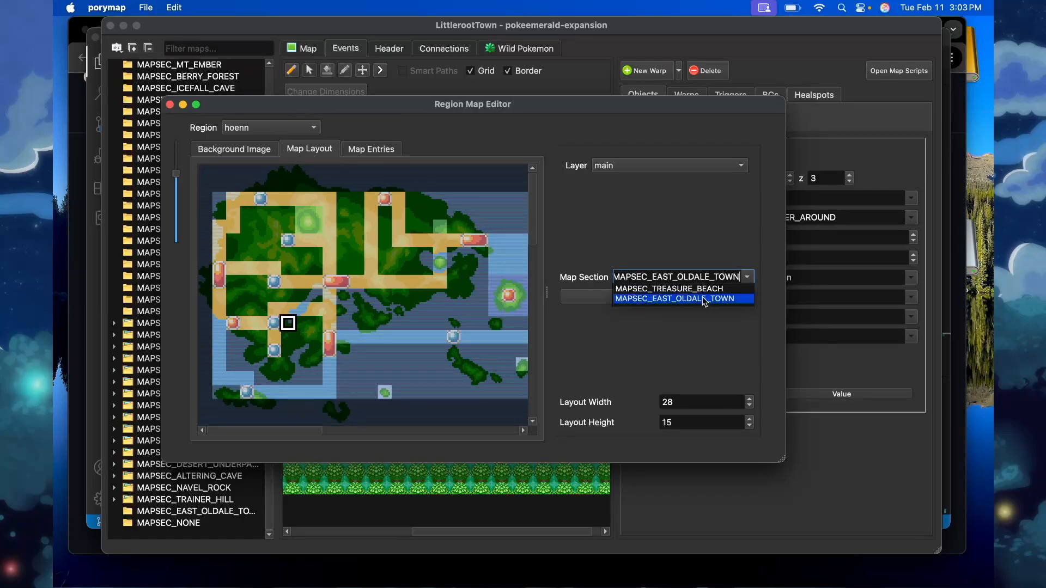
click(705, 298)
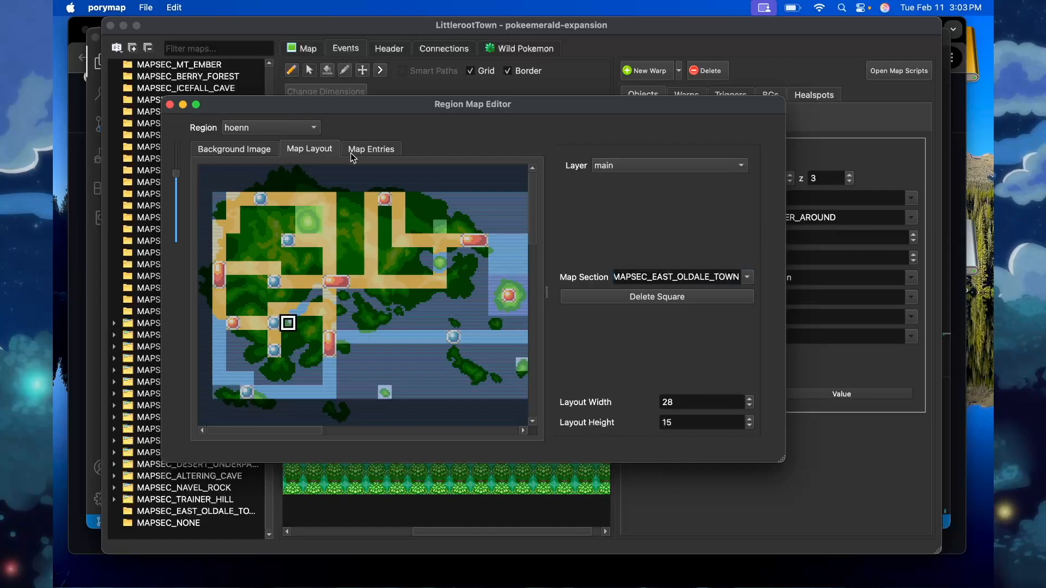
Paint a red town marker tile on the hoenn background image, directly east of the blue Oldale Town marker.
click(214, 147)
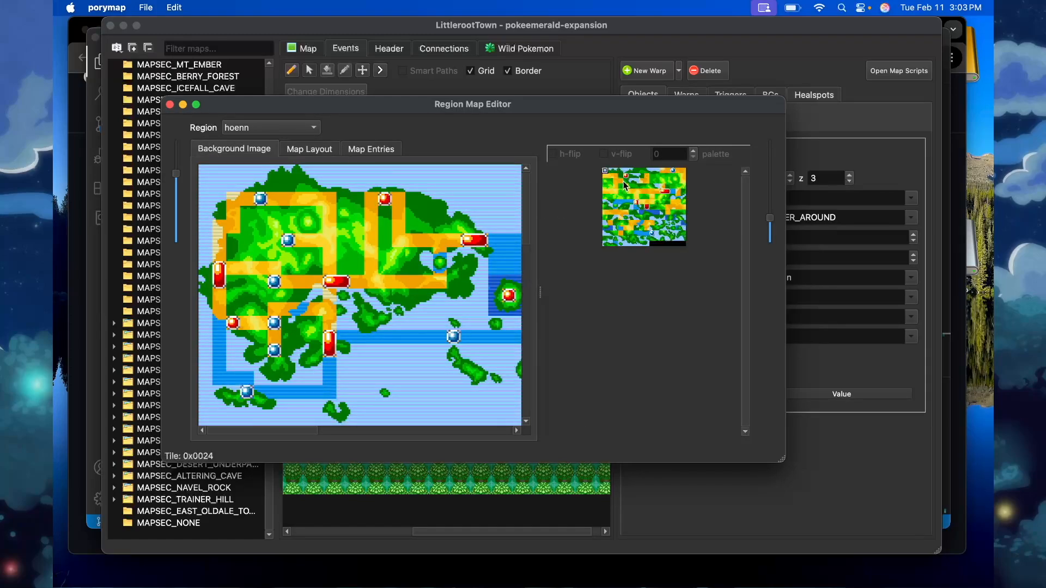
click(289, 323)
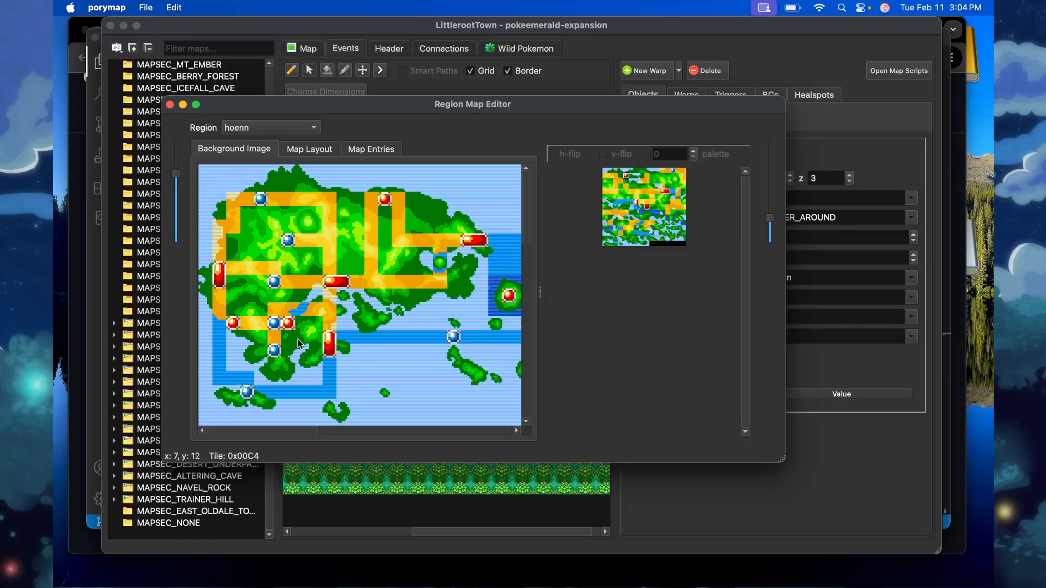
Add a map entry for MAPSEC_EAST_OLDALE_TOWN at x 5, y 9, name it EAST OLDALE TOWN, and close the Region Map Editor.
click(389, 151)
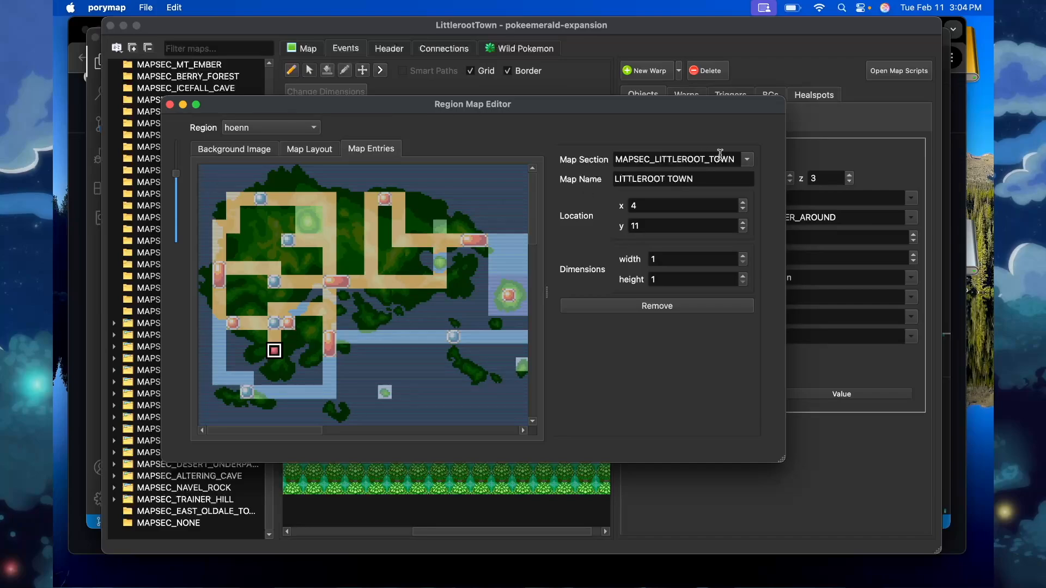
double_click(738, 160)
text(eas)
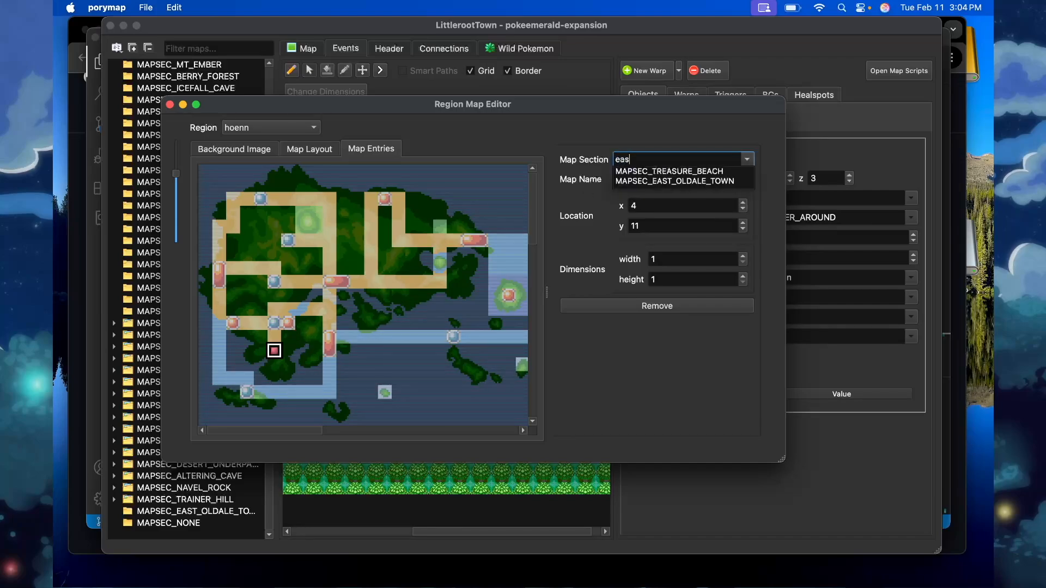
click(715, 183)
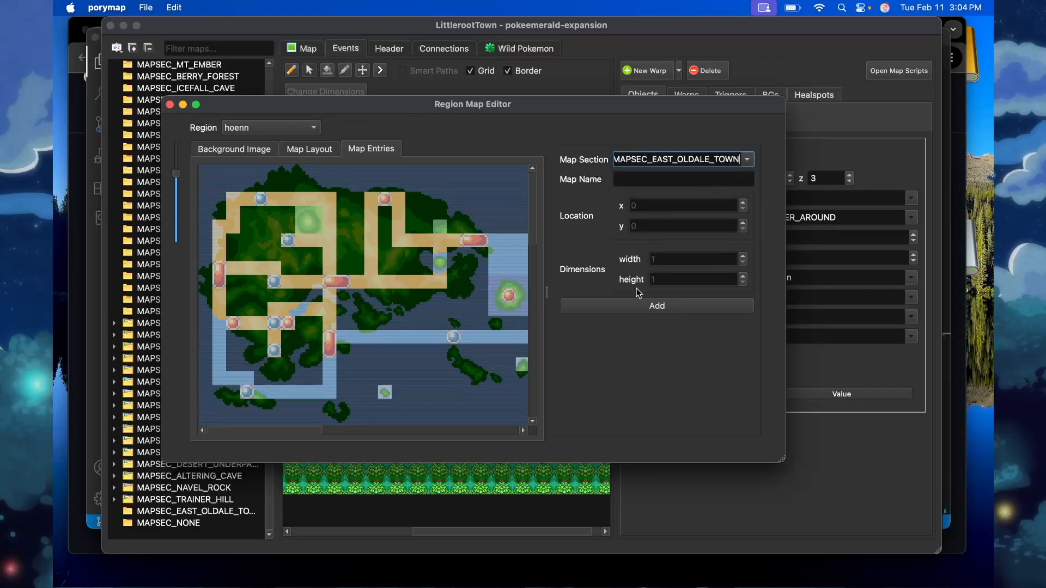
click(641, 311)
drag(220, 201, 292, 325)
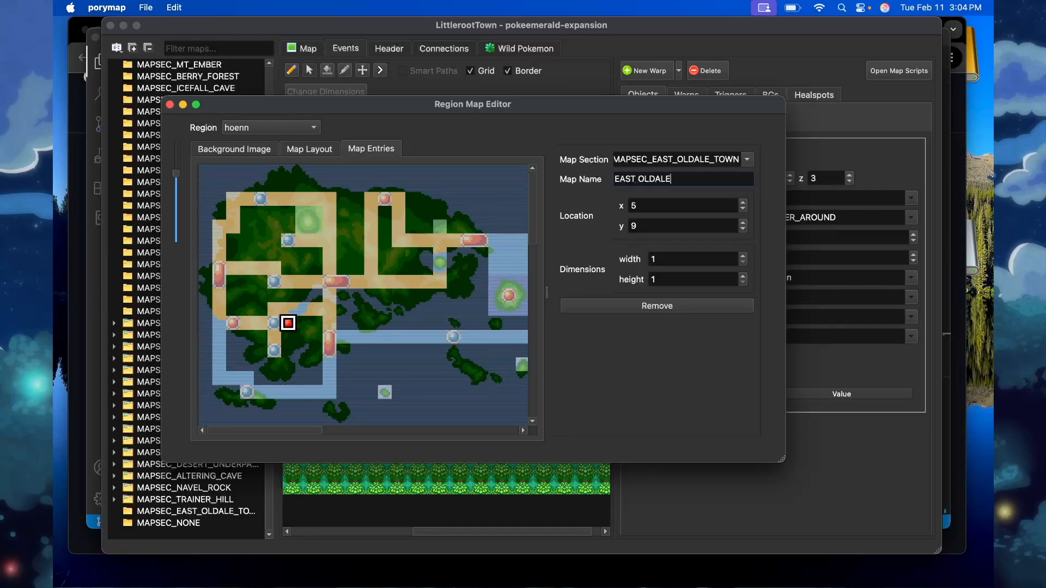
text(TOWN)
click(169, 104)
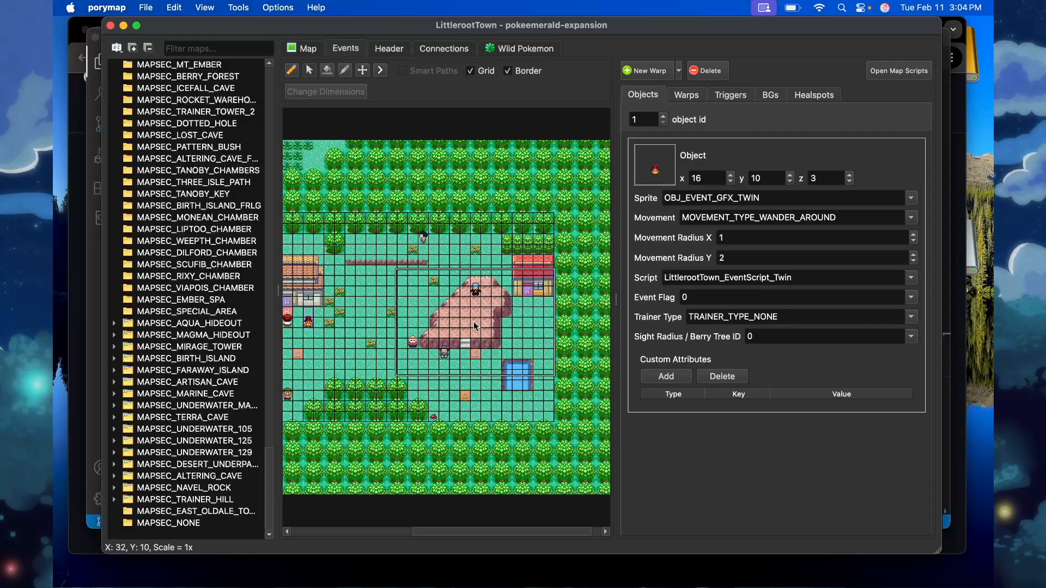
Switch to Visual Studio Code and build the game in the terminal with make -j8.
key(super+Tab)
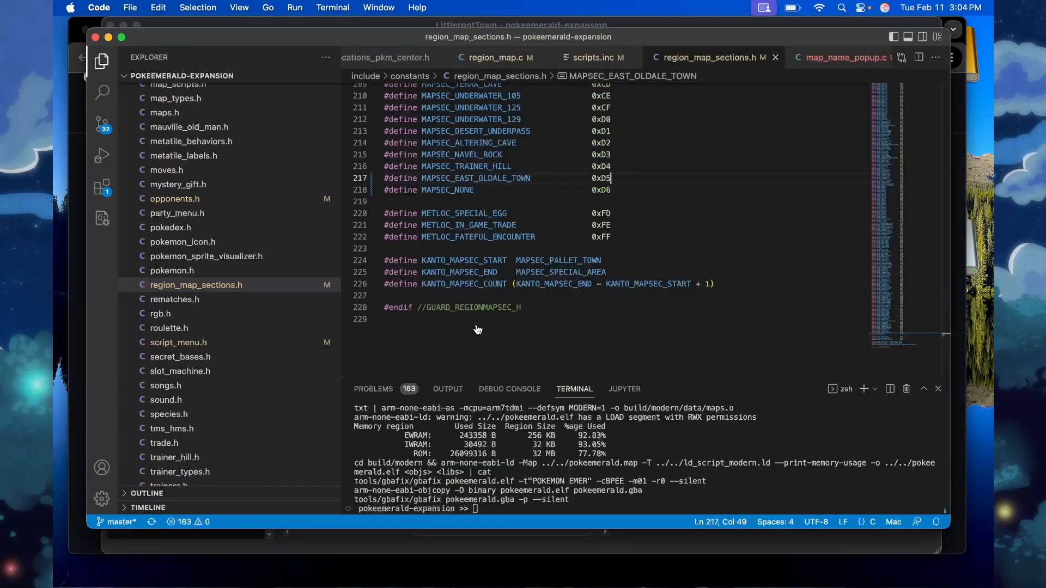
text(make -j8)
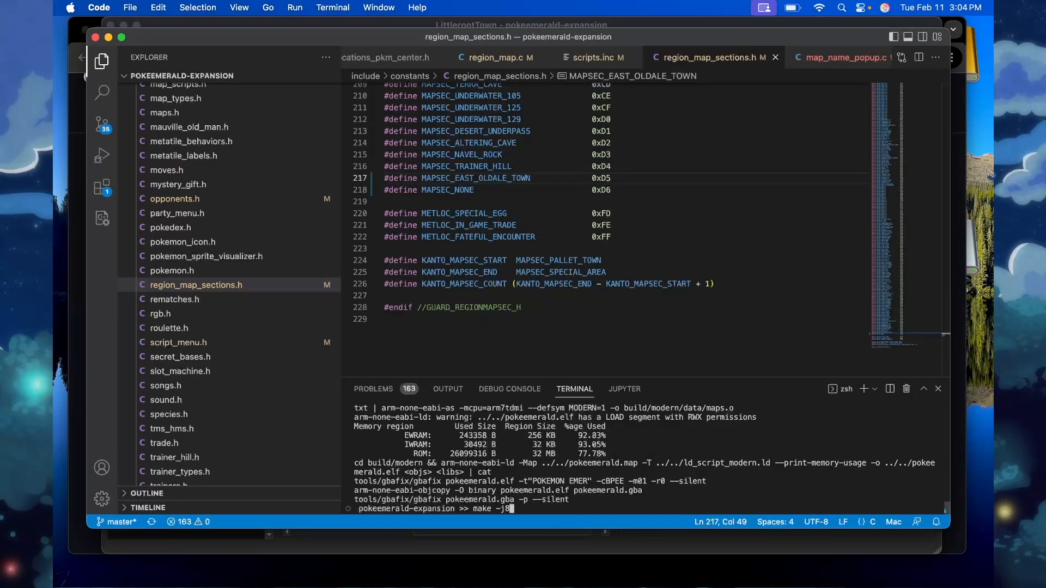
key(Return)
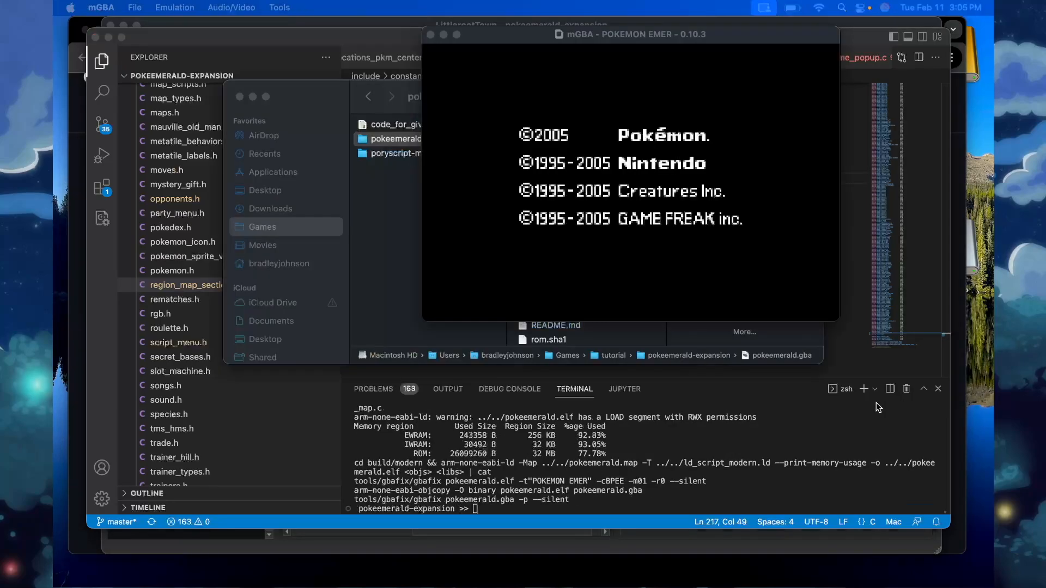
Switch to the rebuilt game in mGBA, fast-forward past the intro, and continue the saved game.
click(622, 230)
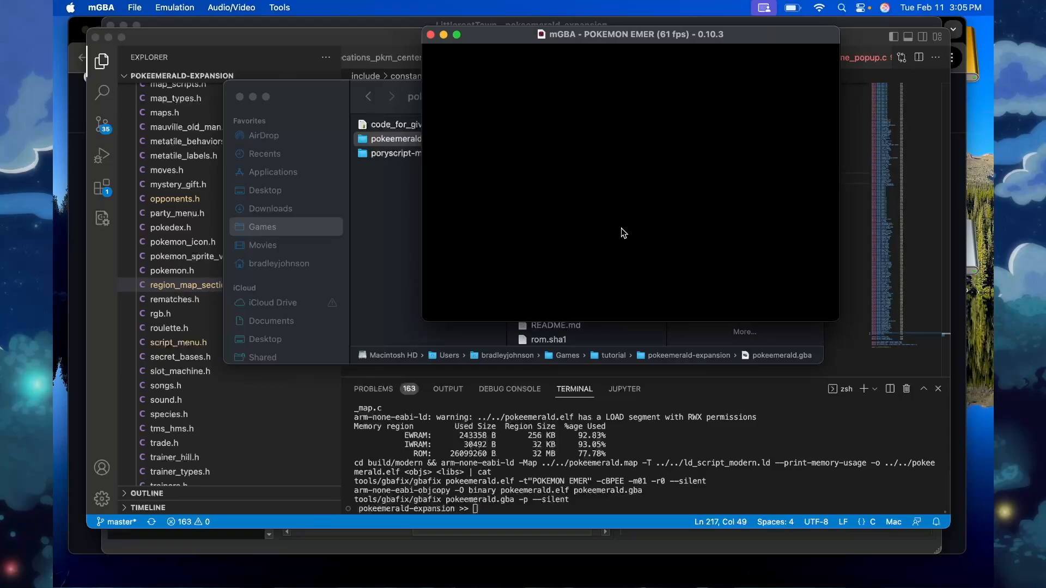
key(Tab)
key(x)
key(x)
key(x)
key(Up)
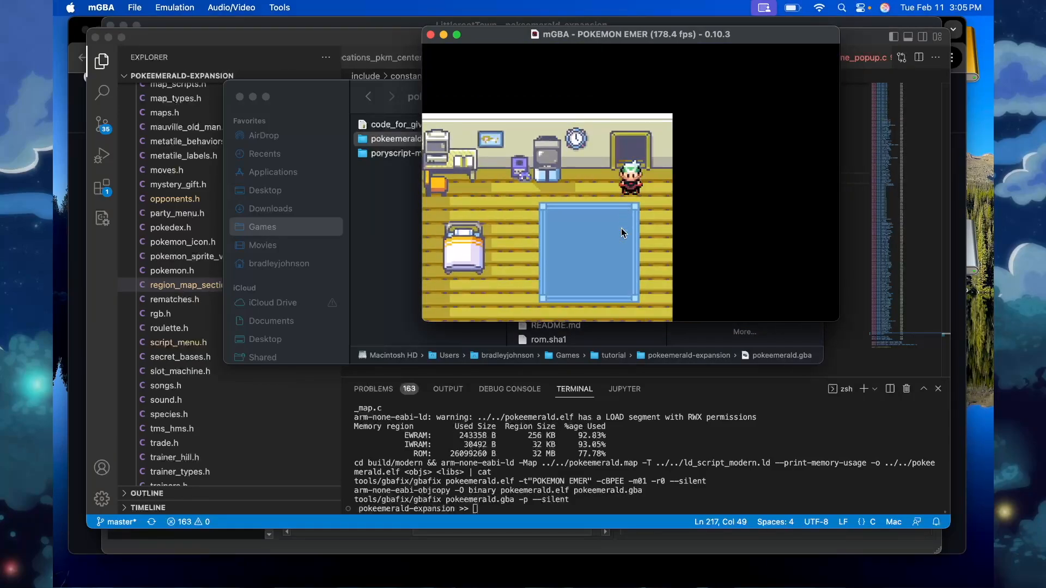
View the Hoenn map in the bedroom, move the map cursor to the new red town marker, and close the emulator.
key(Left)
key(x)
key(x)
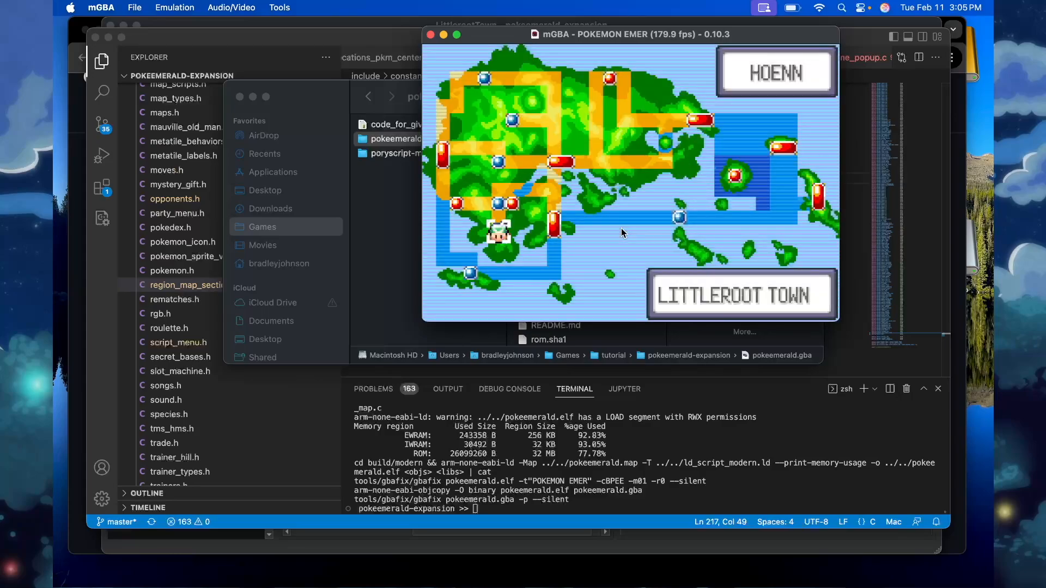
key(Left)
key(Left)
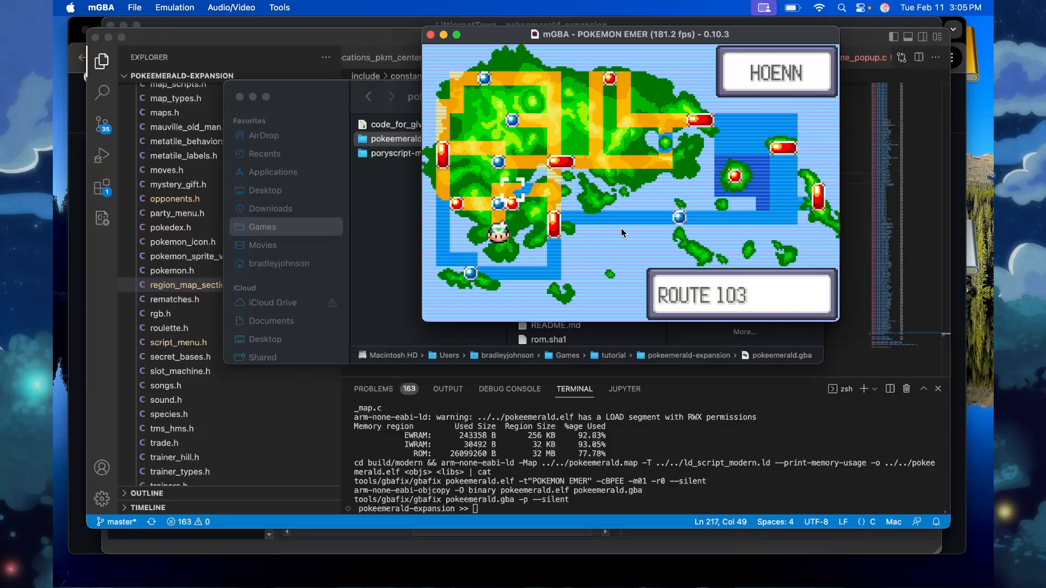
key(Down)
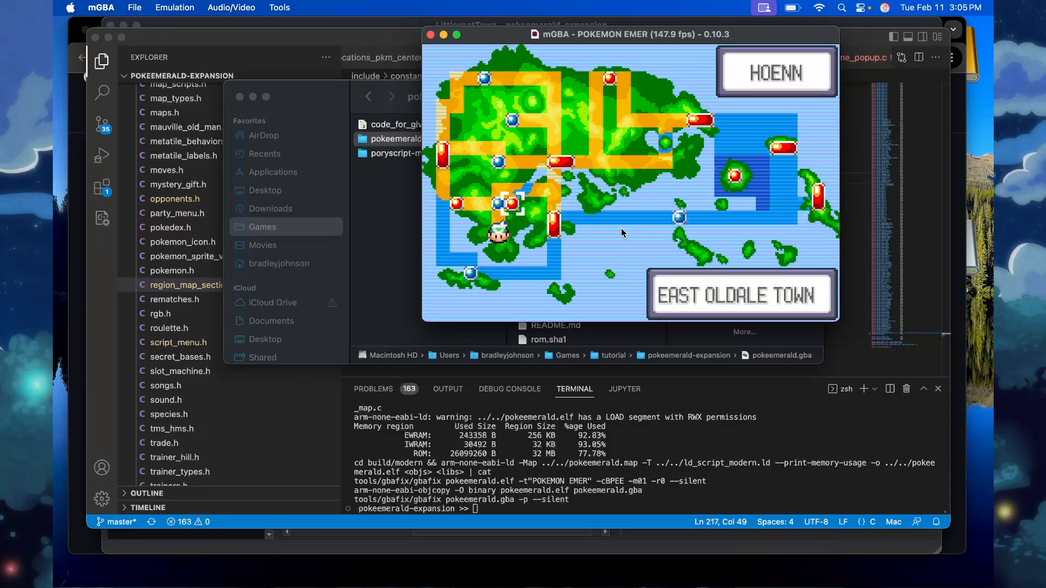
click(431, 35)
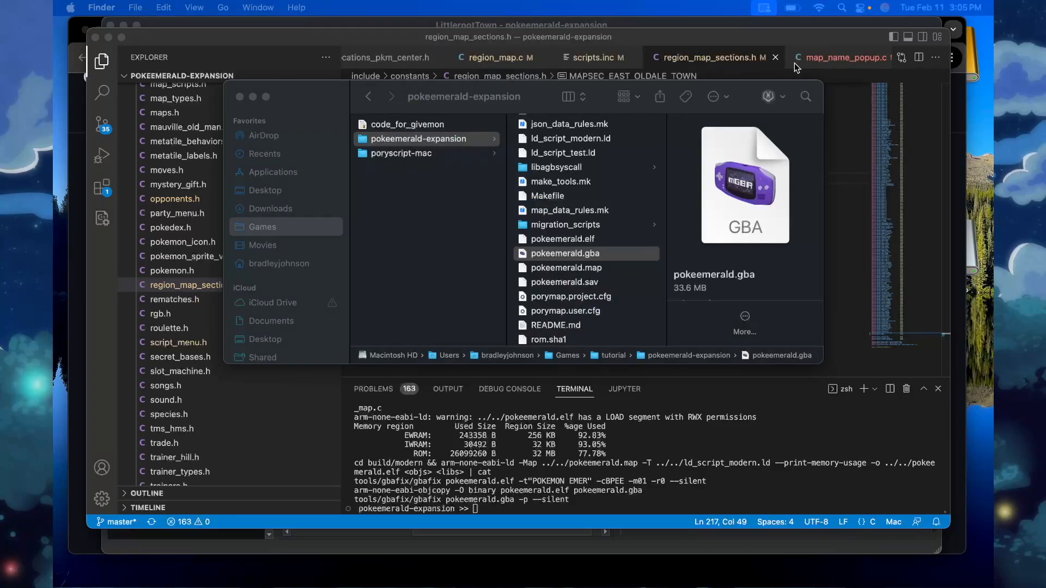
Switch to Visual Studio Code and examine the pop-up theme enum and graphics tables in map_name_popup.c.
click(725, 55)
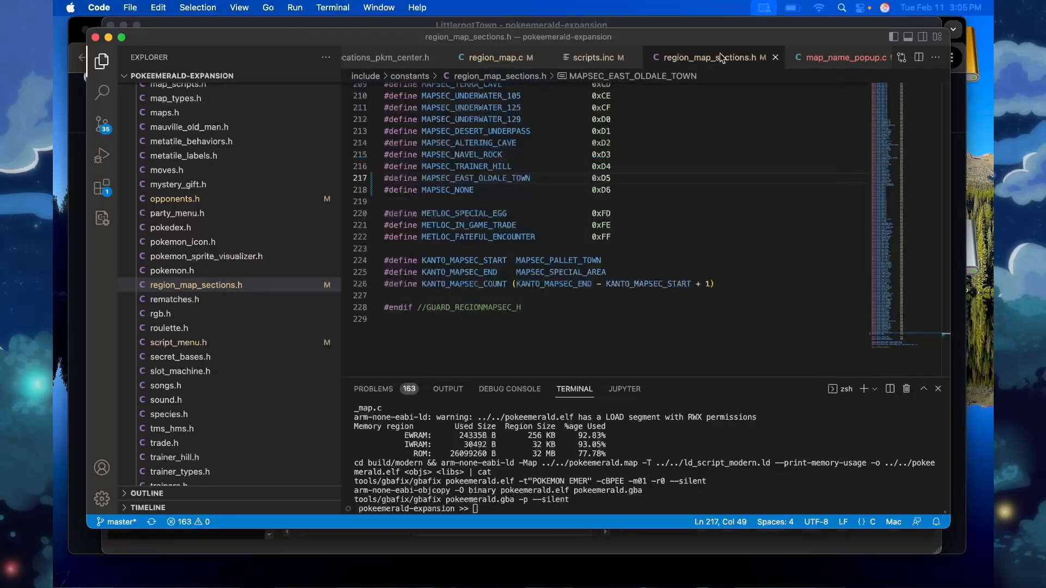
click(826, 58)
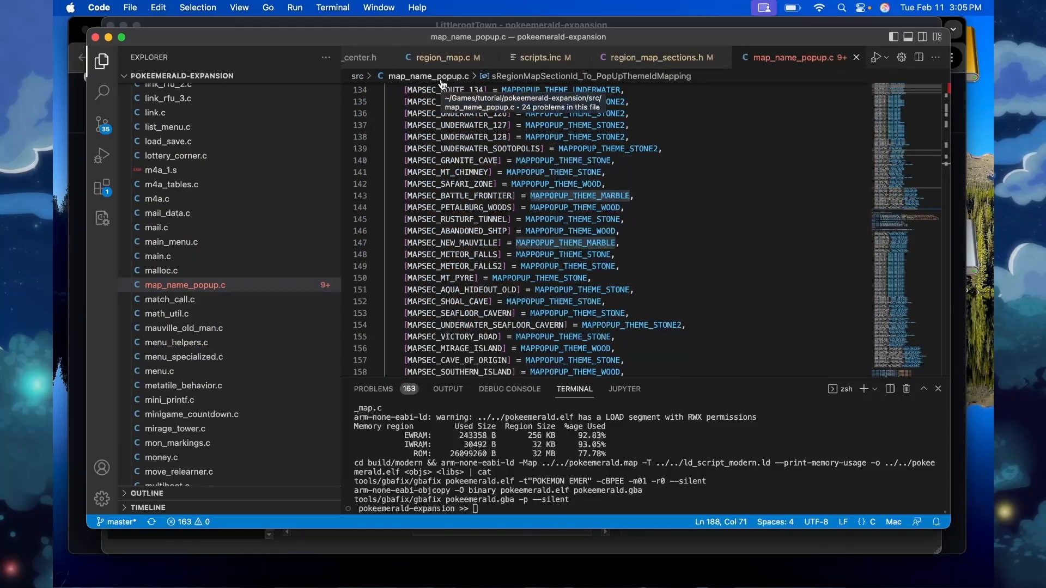
scroll(523, 181, up, 10)
scroll(523, 181, up, 3)
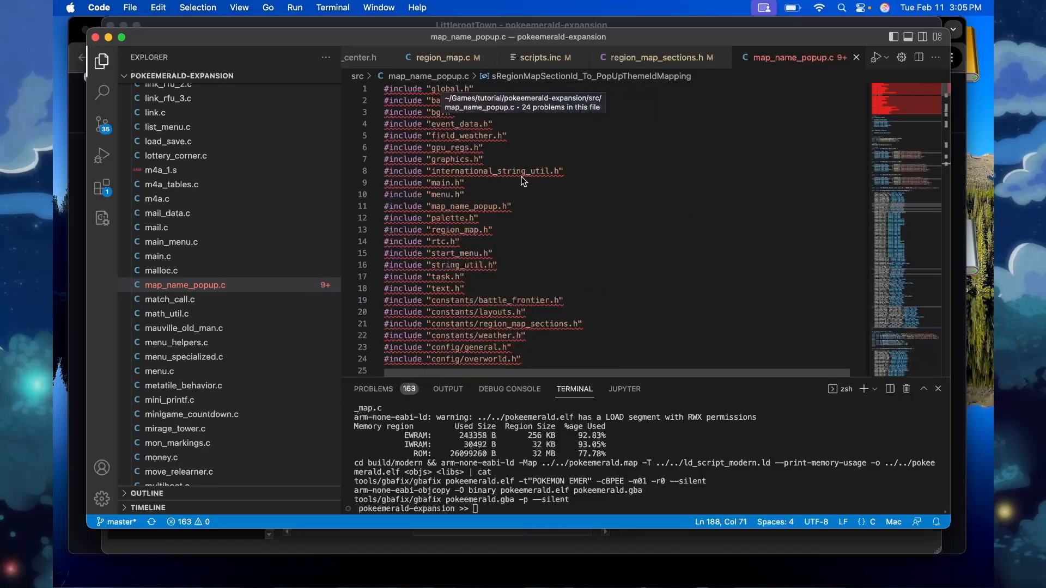
scroll(645, 235, down, 5)
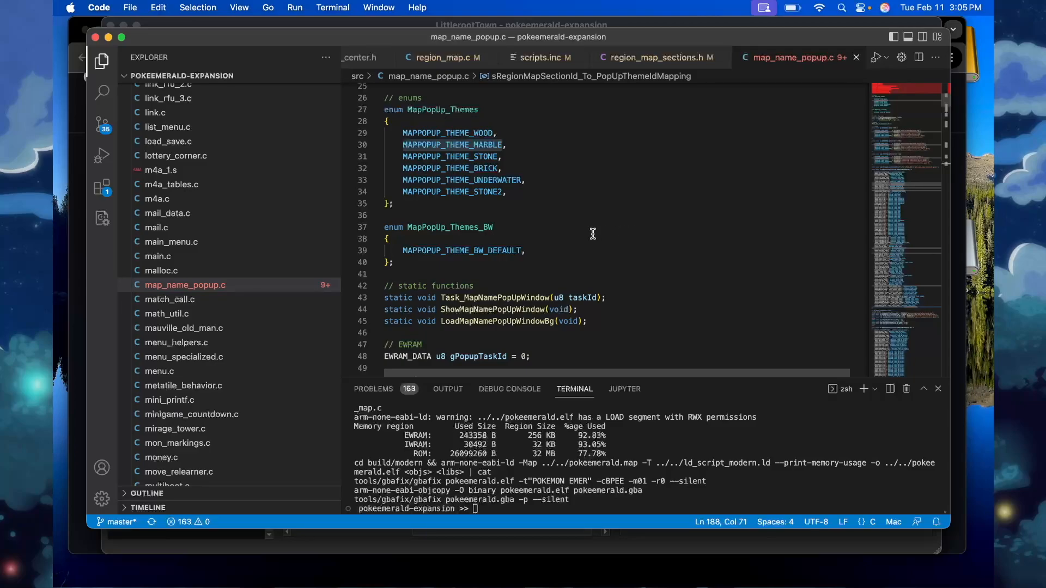
scroll(593, 233, down, 1)
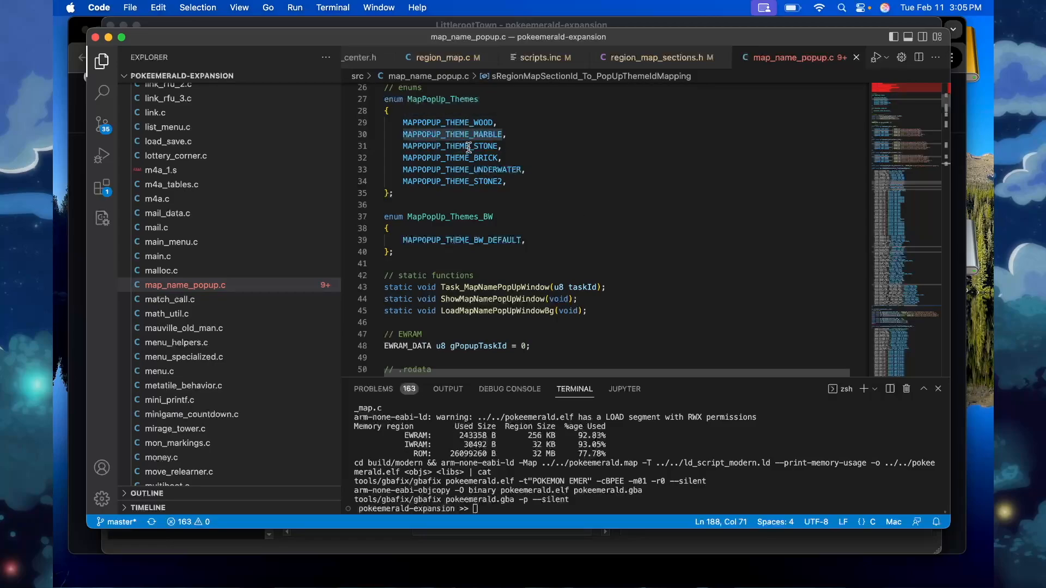
scroll(577, 198, down, 8)
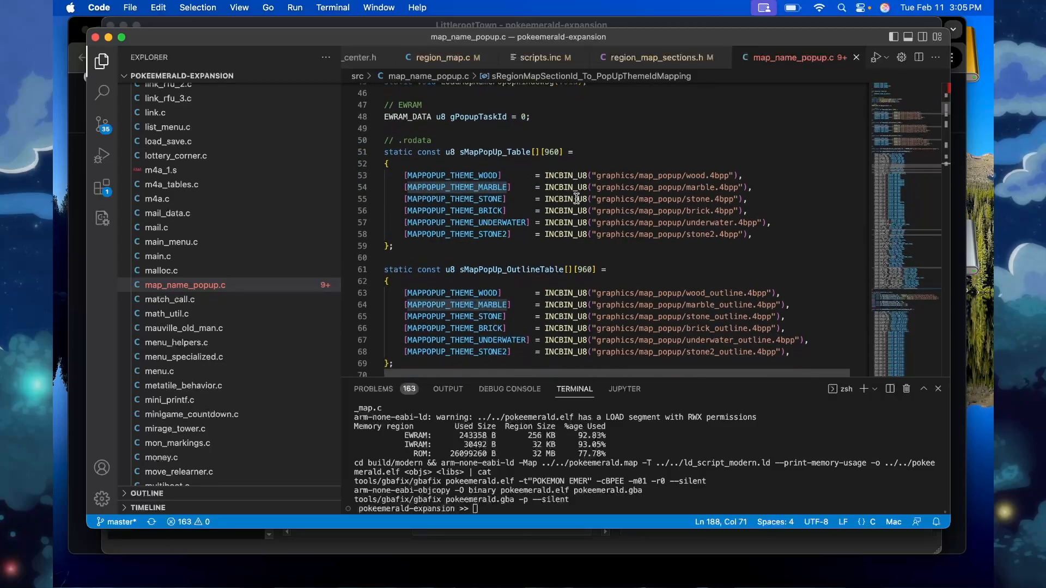
scroll(577, 196, down, 1)
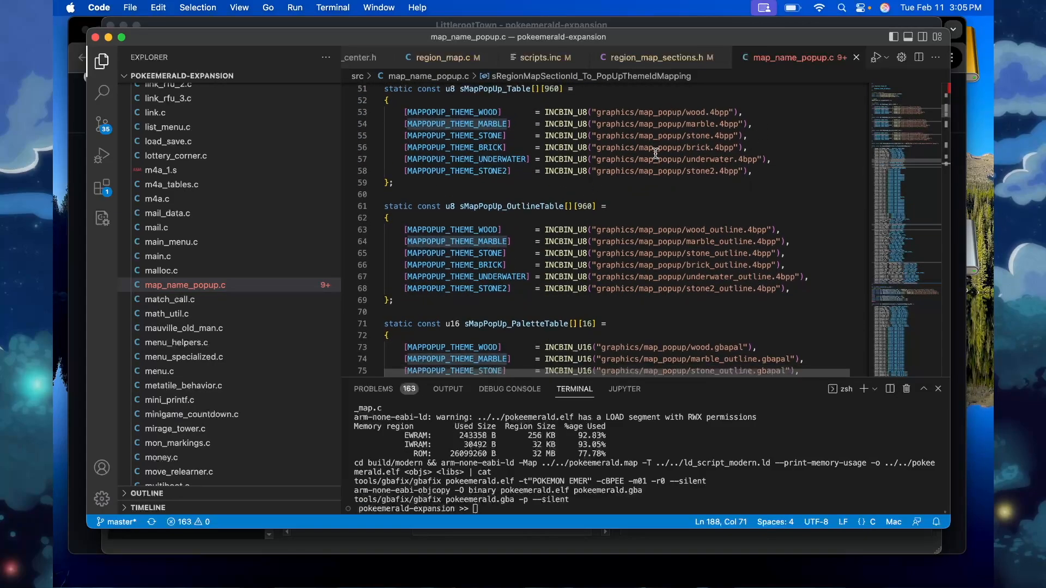
scroll(655, 153, down, 10)
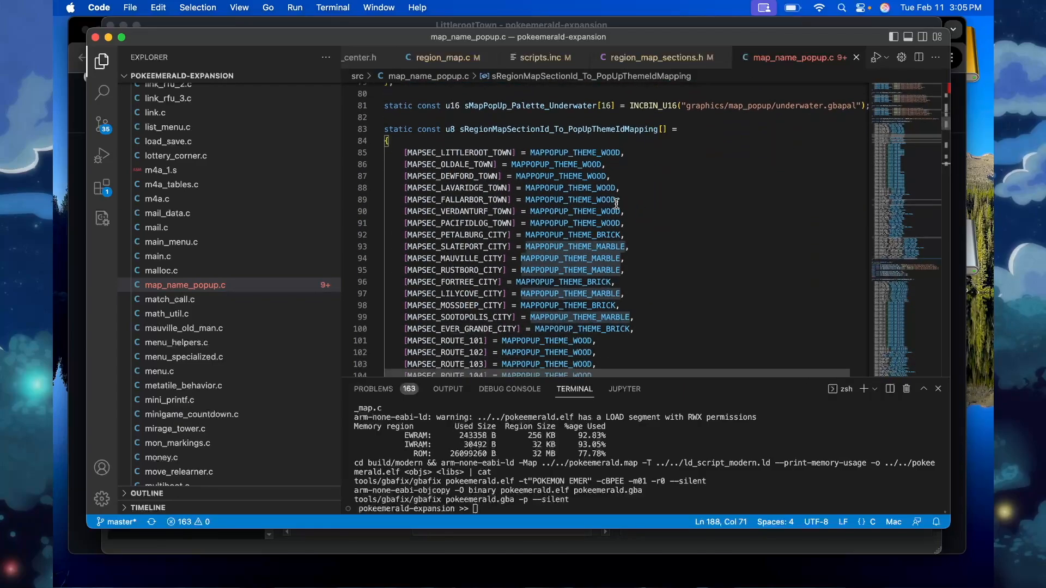
Examine which pop-up theme each map section is assigned in sRegionMapSectionId_To_PopUpThemeIdMapping.
mouse_move(587, 154)
scroll(681, 242, down, 9)
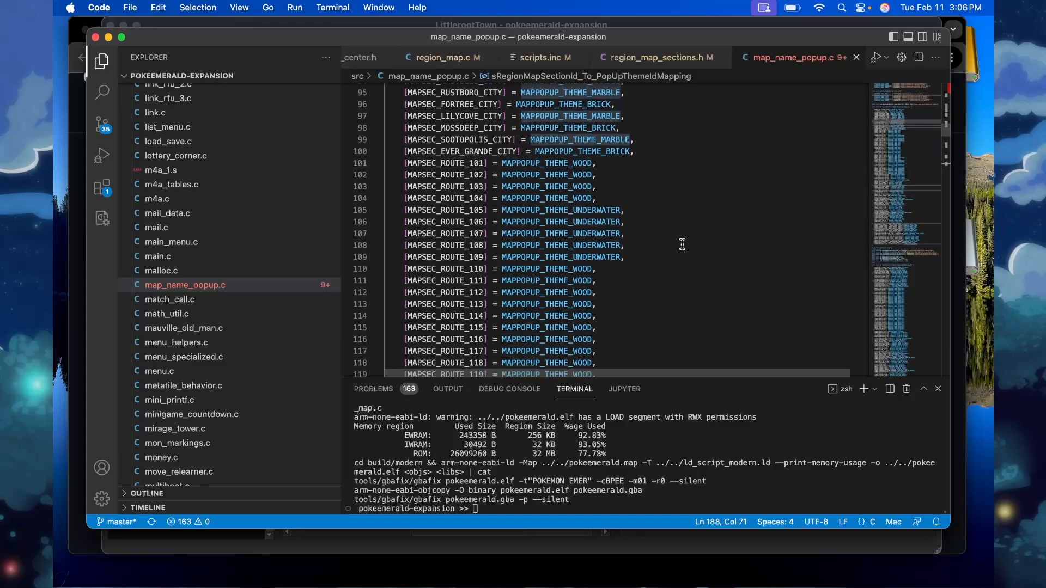
scroll(682, 244, down, 8)
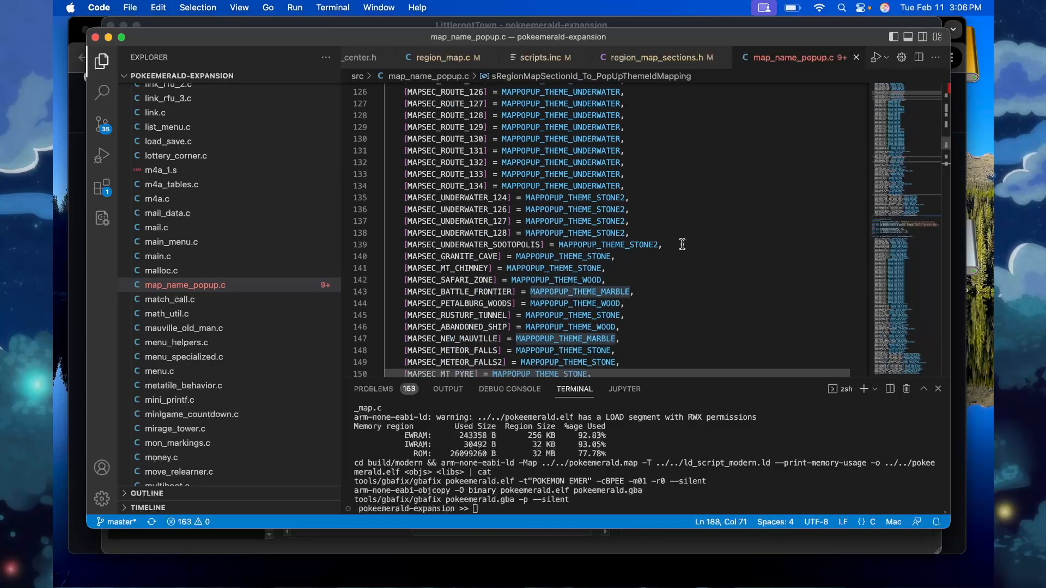
scroll(682, 244, down, 4)
scroll(682, 244, up, 8)
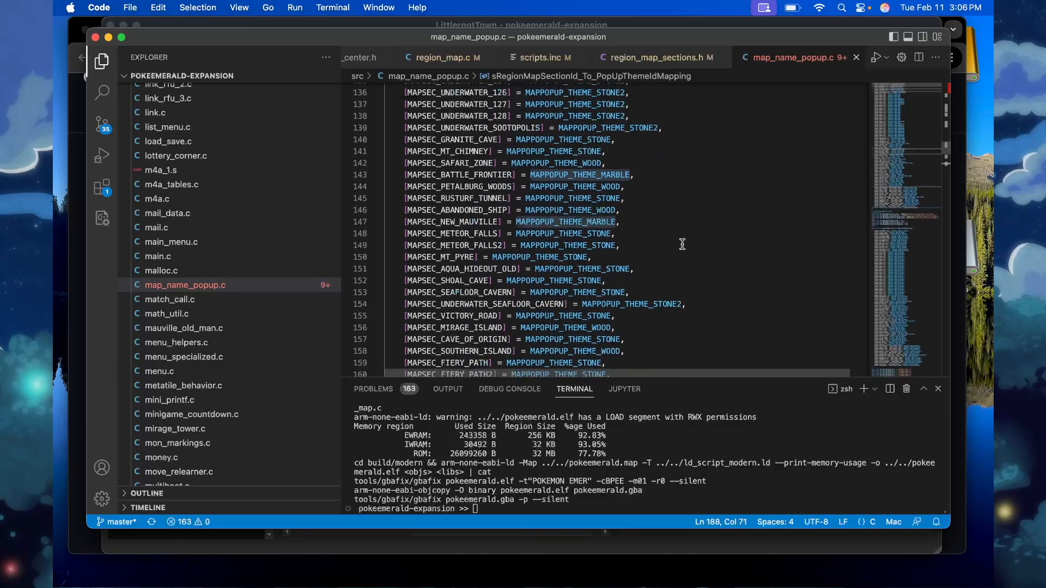
scroll(682, 244, up, 1)
mouse_move(572, 173)
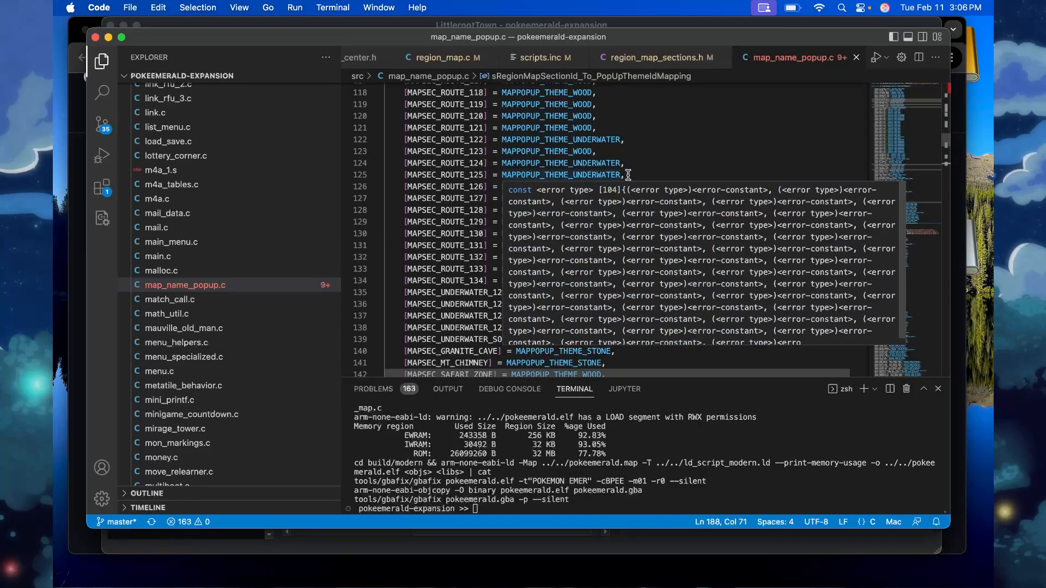
Start a [MAPSEC_EAST_OLDALE_TOWN - KANTO_MAPSEC_COUNT] = entry below MAPSEC_TRAINER_HILL at the end of the theme mapping.
scroll(656, 175, down, 10)
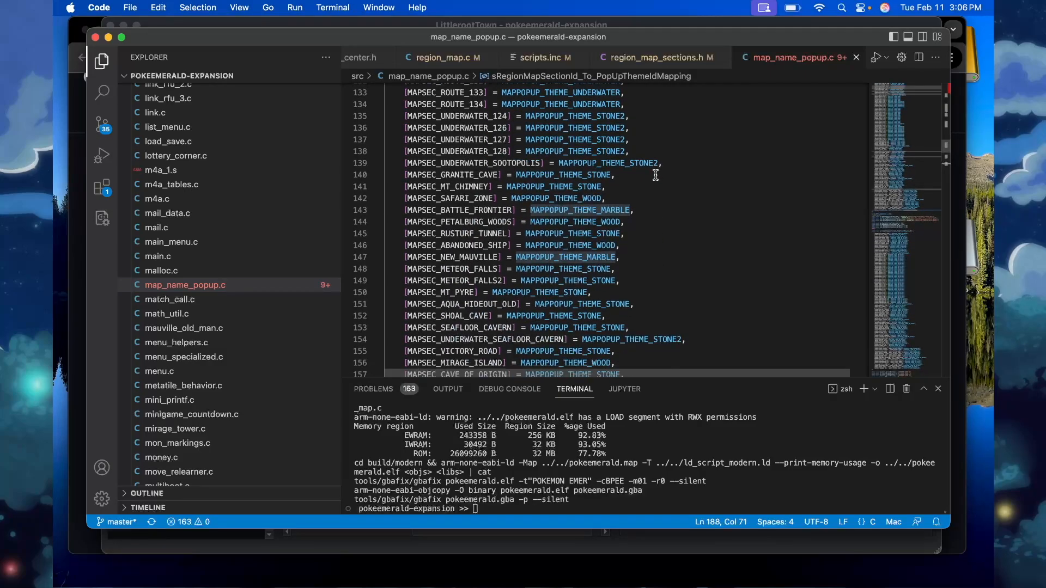
scroll(655, 175, down, 4)
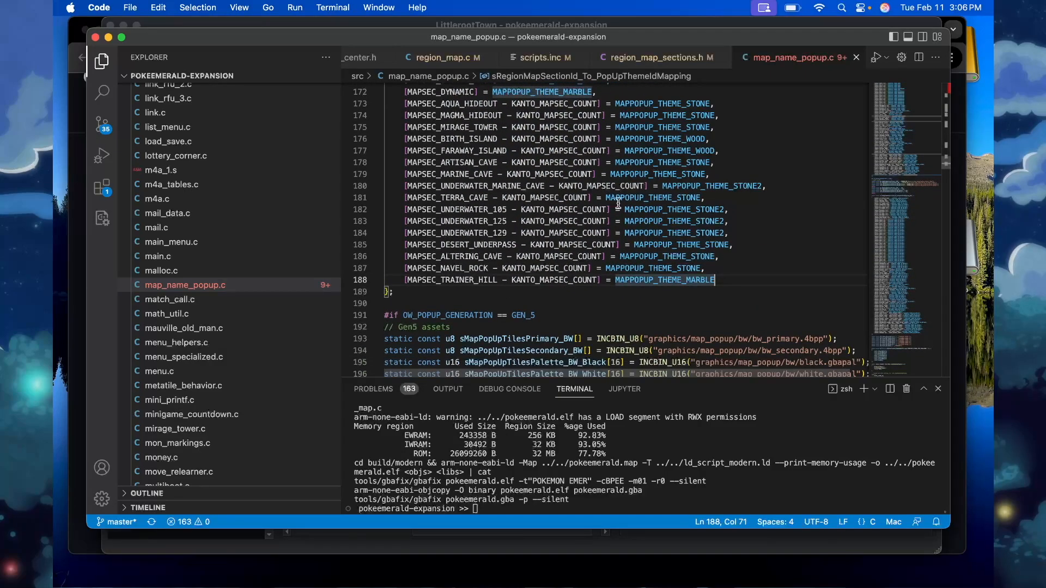
key(Return)
text([)
text(MAPSEC_EAST_OLDALE_TOWN)
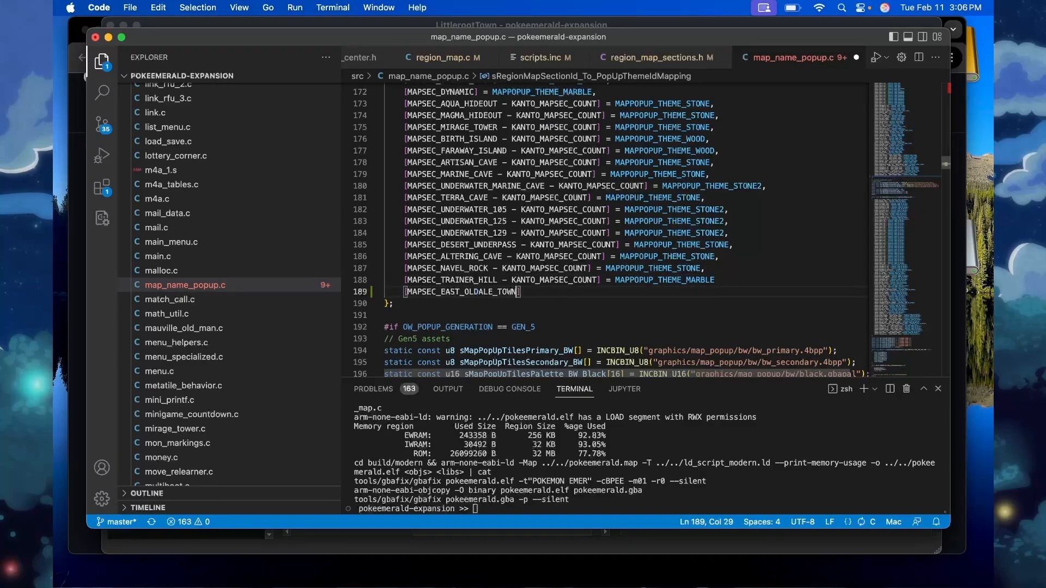
text(-)
double_click(542, 282)
key(super+c)
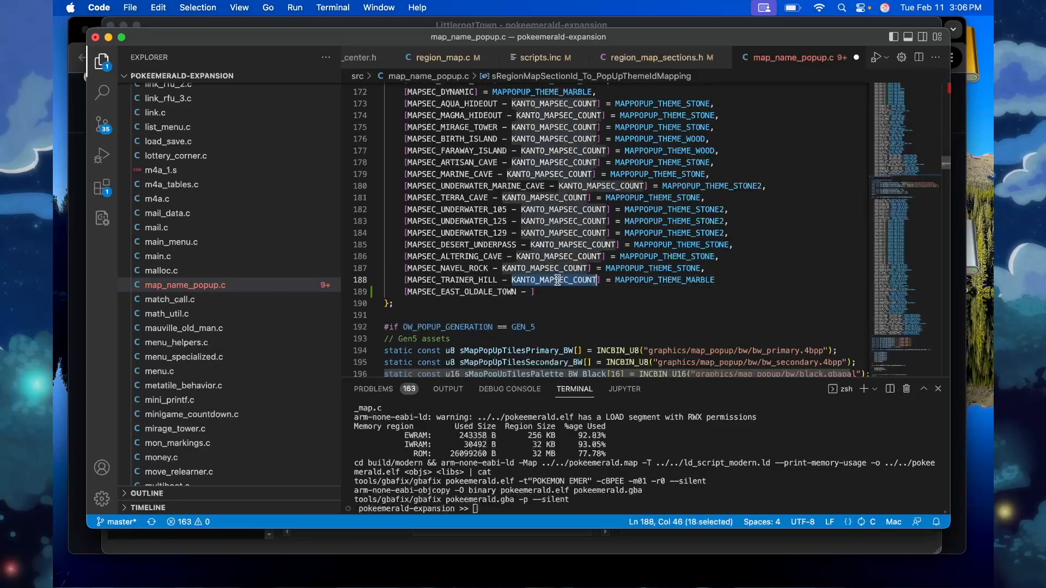
click(530, 292)
key(super+v)
key(Right)
text(=)
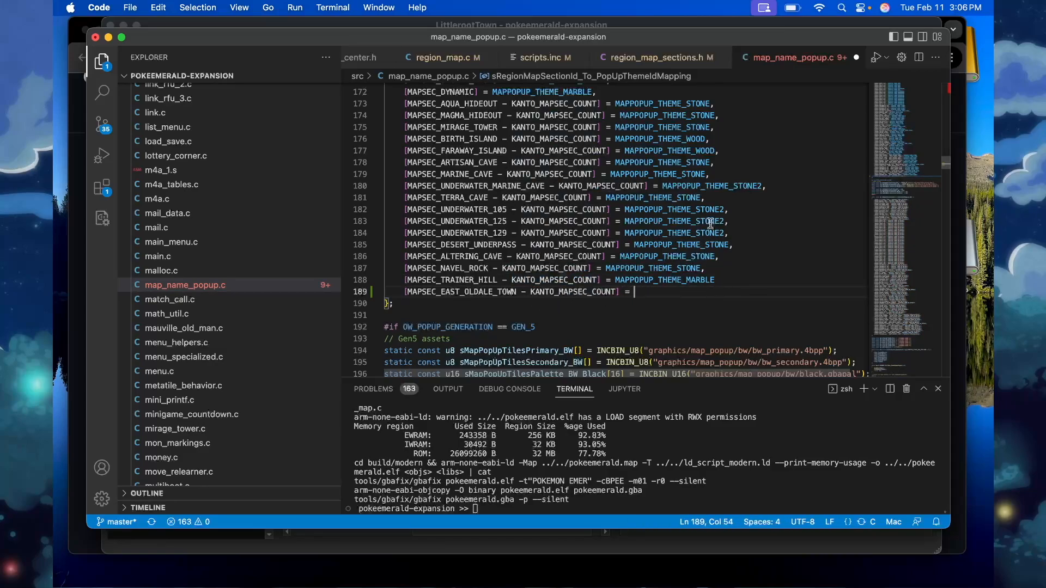
Assign MAPPOPUP_THEME_WOOD to the East Oldale Town entry, add a comma after the Trainer Hill entry, and save the file.
double_click(685, 140)
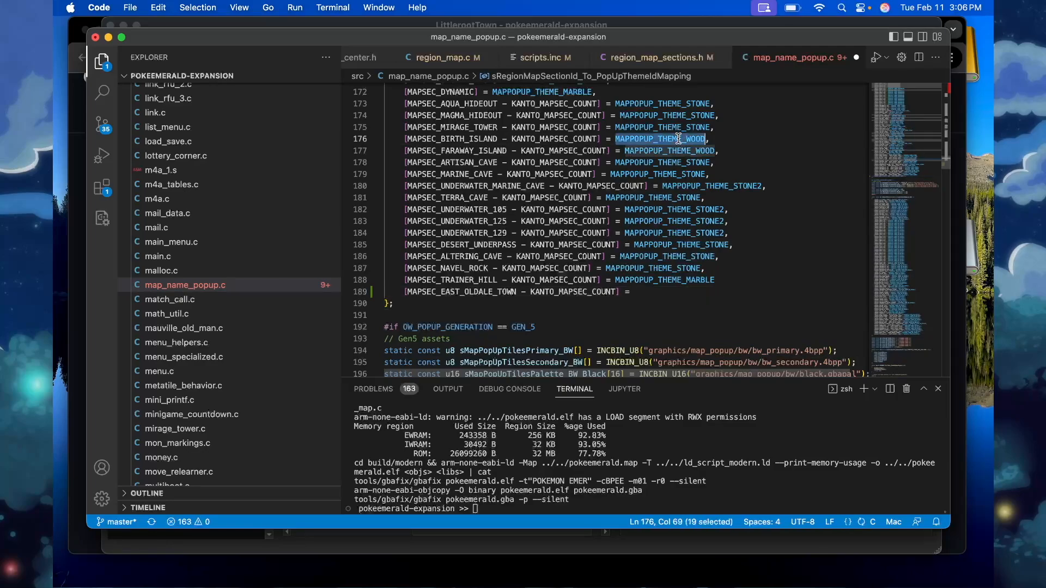
key(super+c)
click(652, 292)
key(super+v)
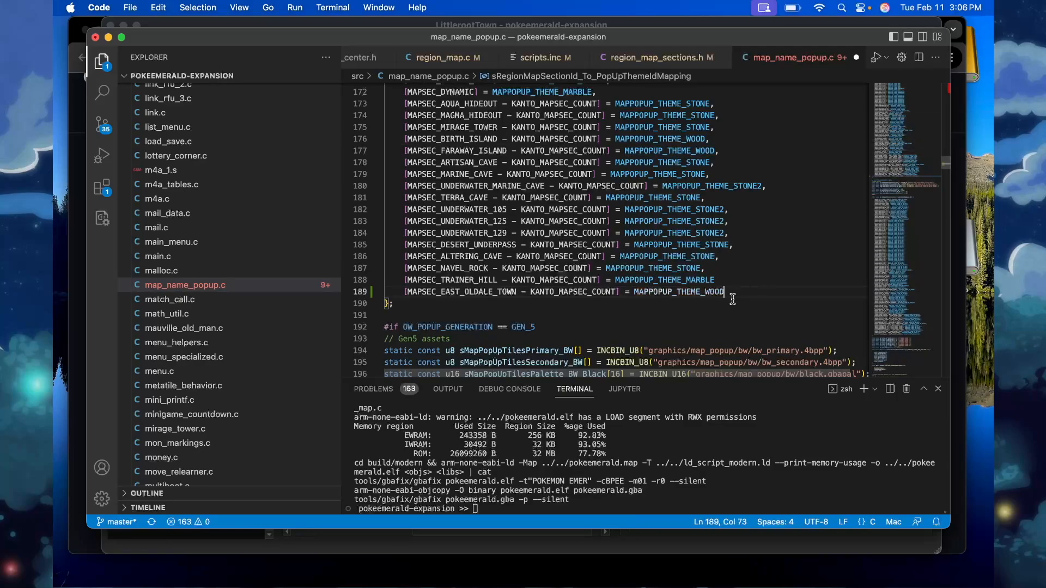
click(736, 283)
text(,)
key(super+s)
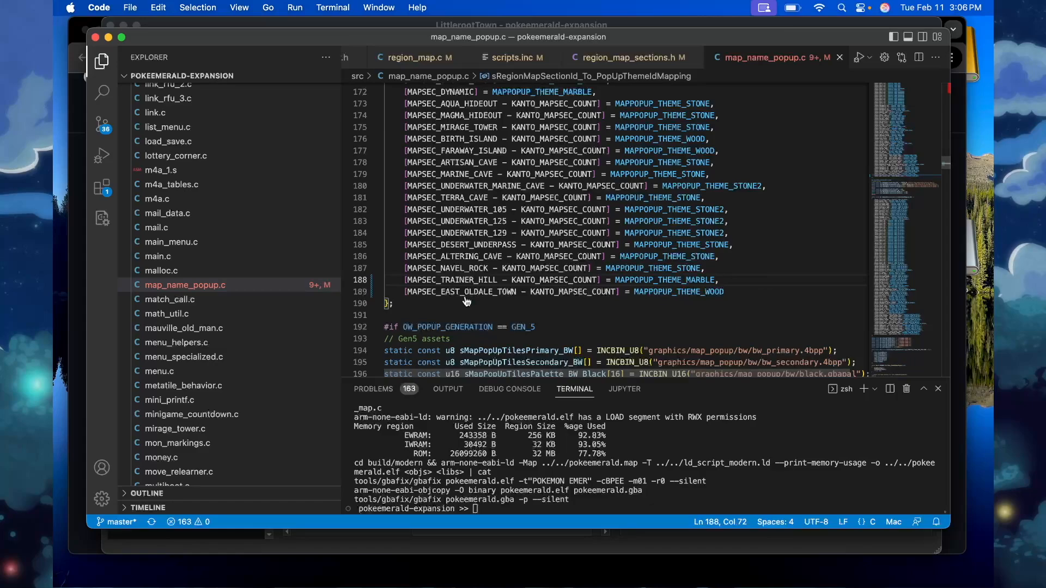
Switch to Porymap, sort the map list by group, and start adding a new map to gMapGroup_TownsAndRoutes.
key(super+Tab)
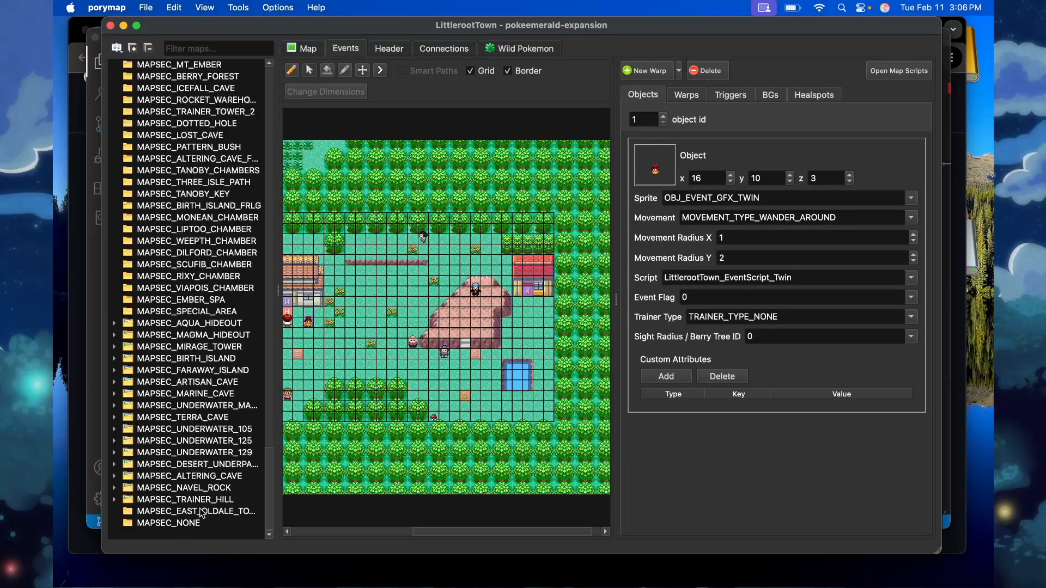
right_click(179, 513)
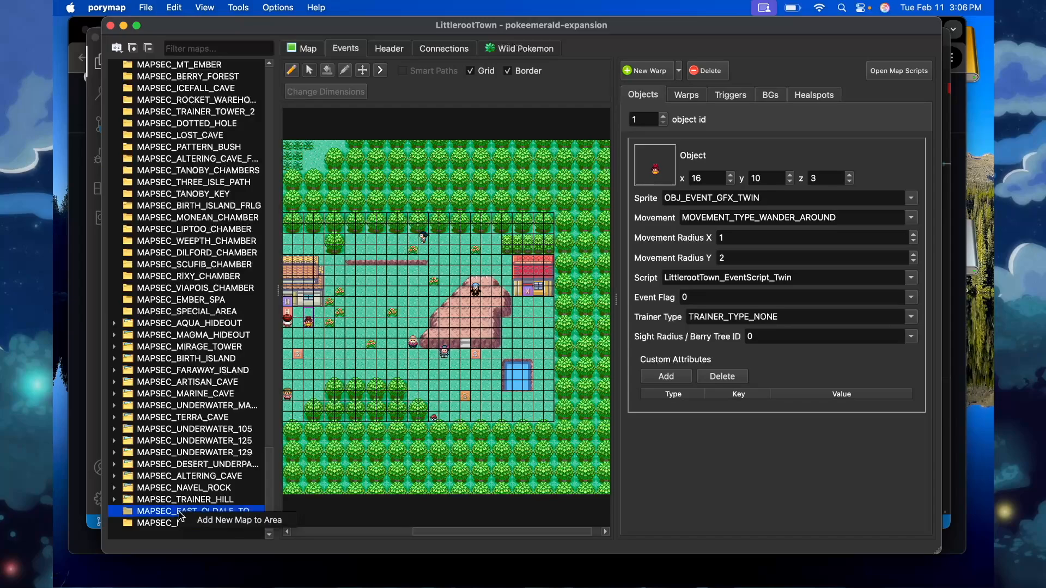
click(120, 49)
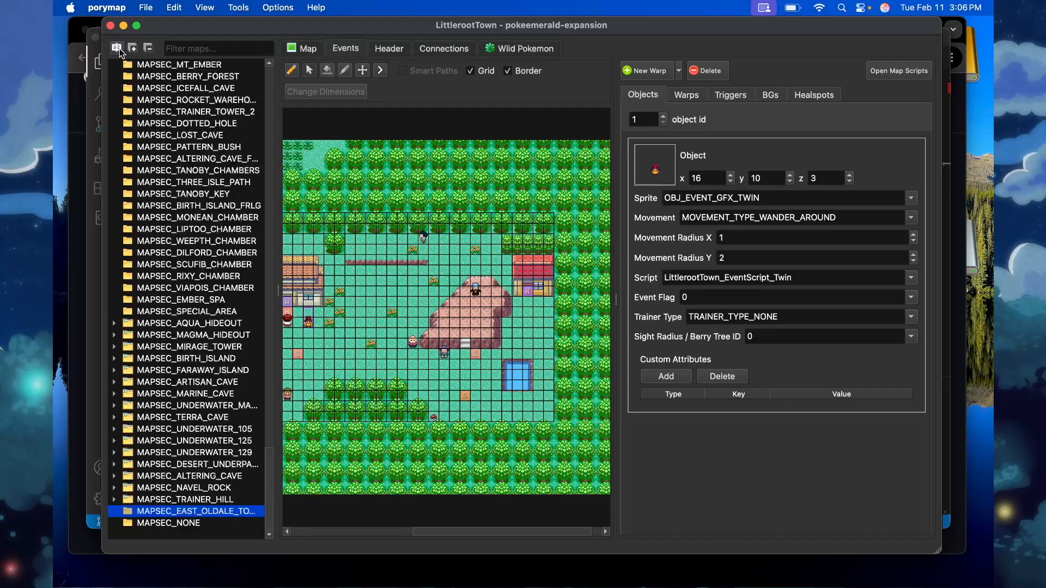
click(118, 50)
click(143, 63)
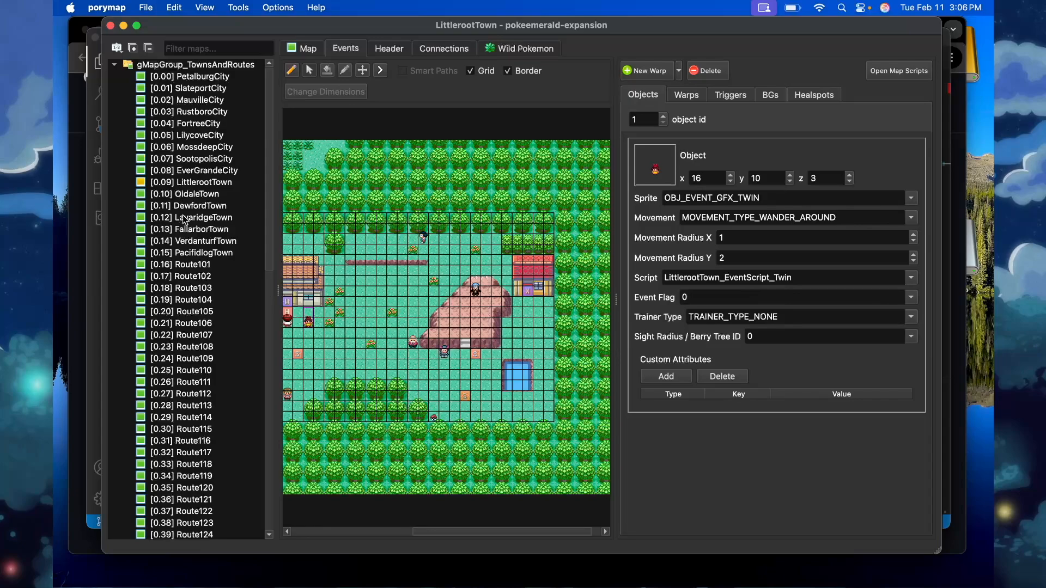
right_click(198, 67)
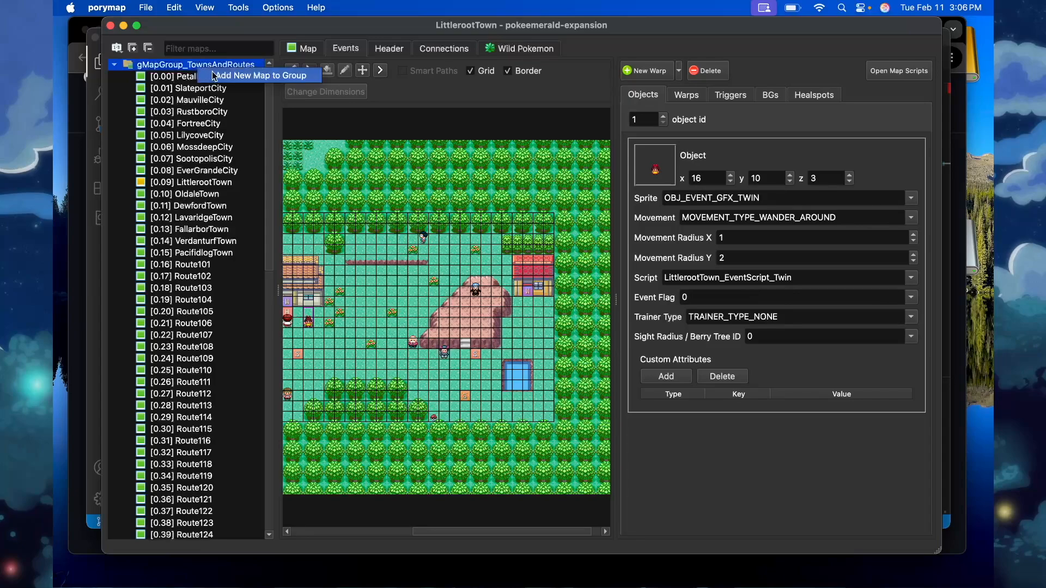
click(218, 77)
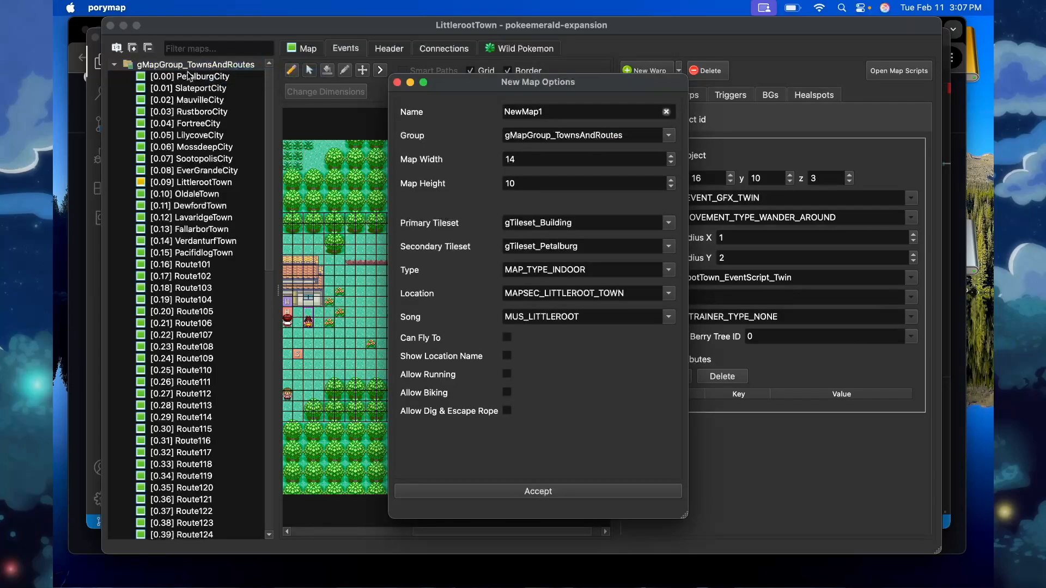
Name the new map EastOldaleTown, with type MAP_TYPE_TOWN and primary tileset gTileset_General.
double_click(549, 113)
text(EastOldaleTown)
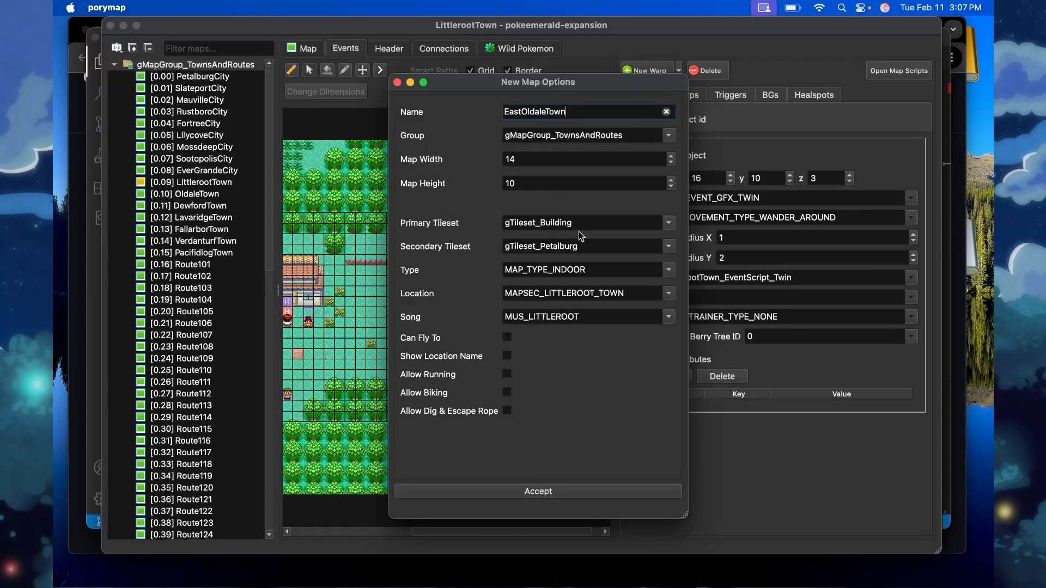
click(642, 276)
click(597, 292)
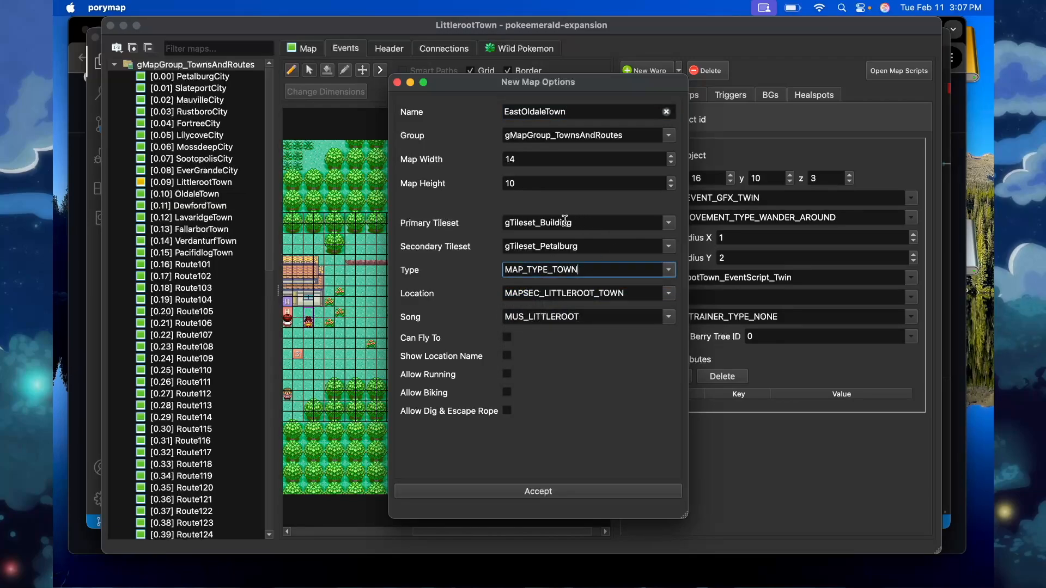
click(669, 224)
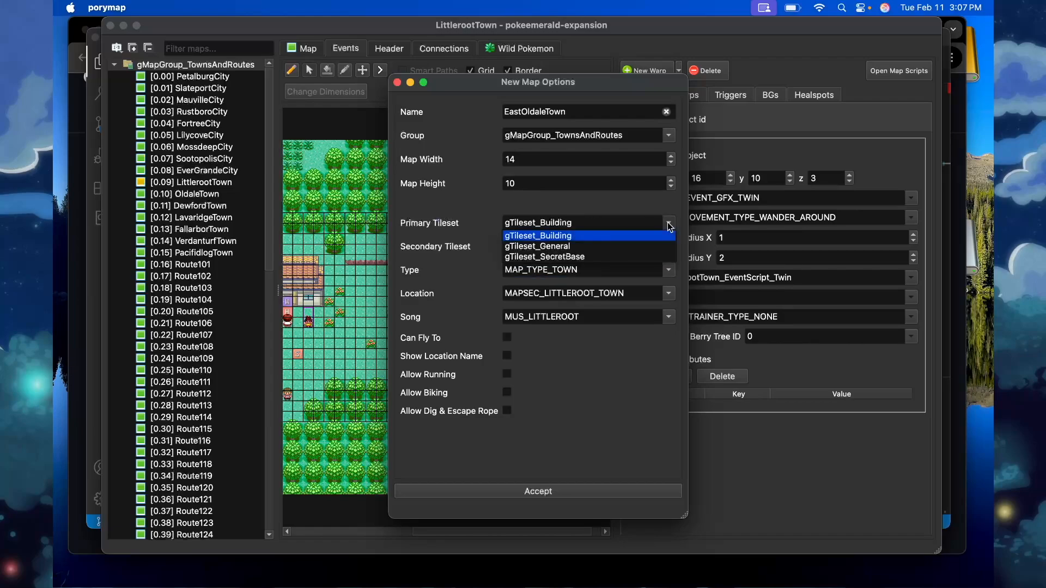
click(597, 246)
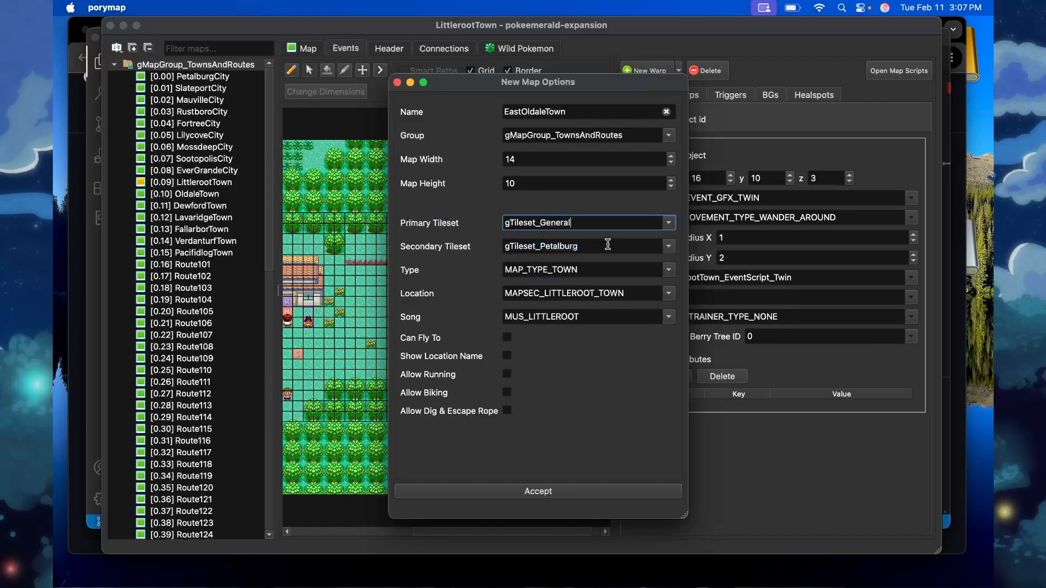
Set the new map's dimensions to a width of 10 and a height of 10.
click(528, 159)
text(20)
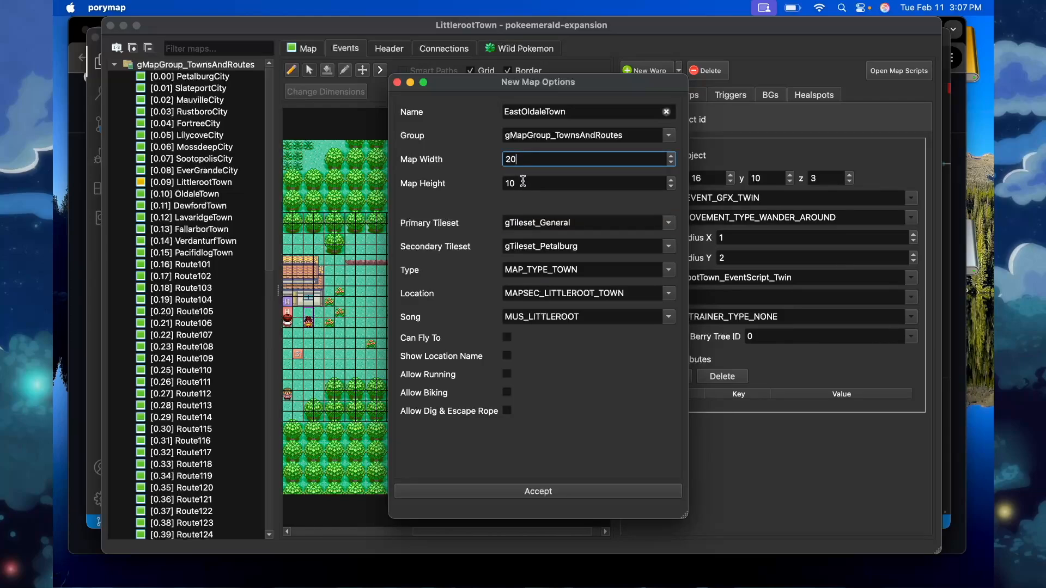
click(523, 183)
text(2)
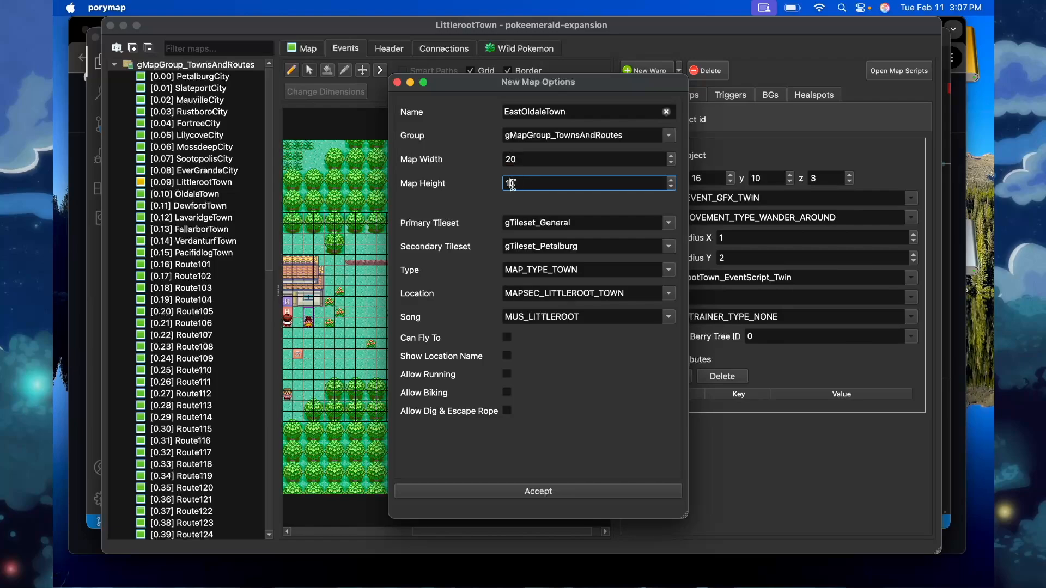
double_click(510, 159)
text(10)
key(Left)
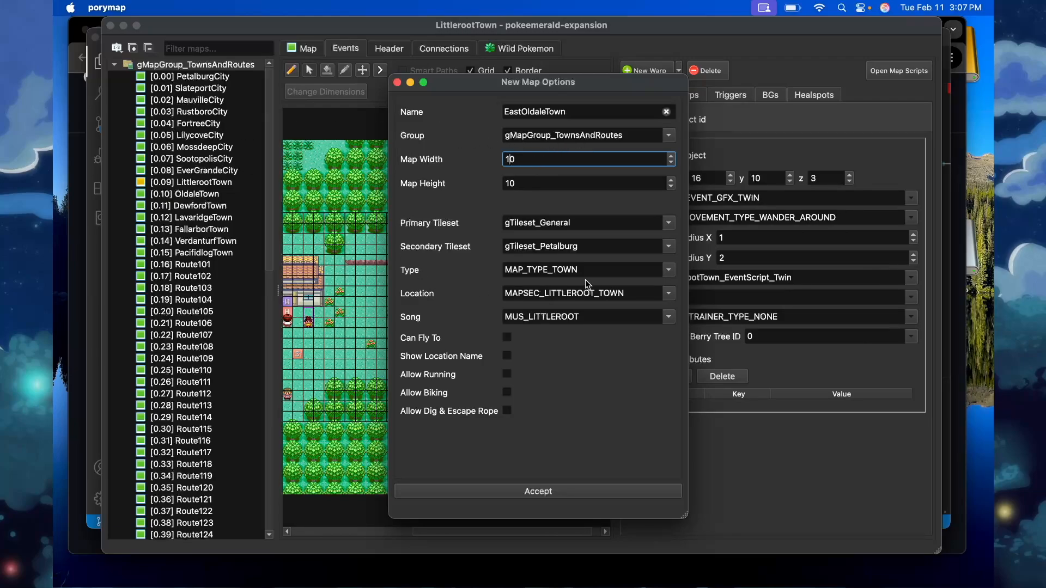
Set the new map's location to MAPSEC_EAST_OLDALE_TOWN.
click(616, 294)
double_click(616, 294)
text(EAS)
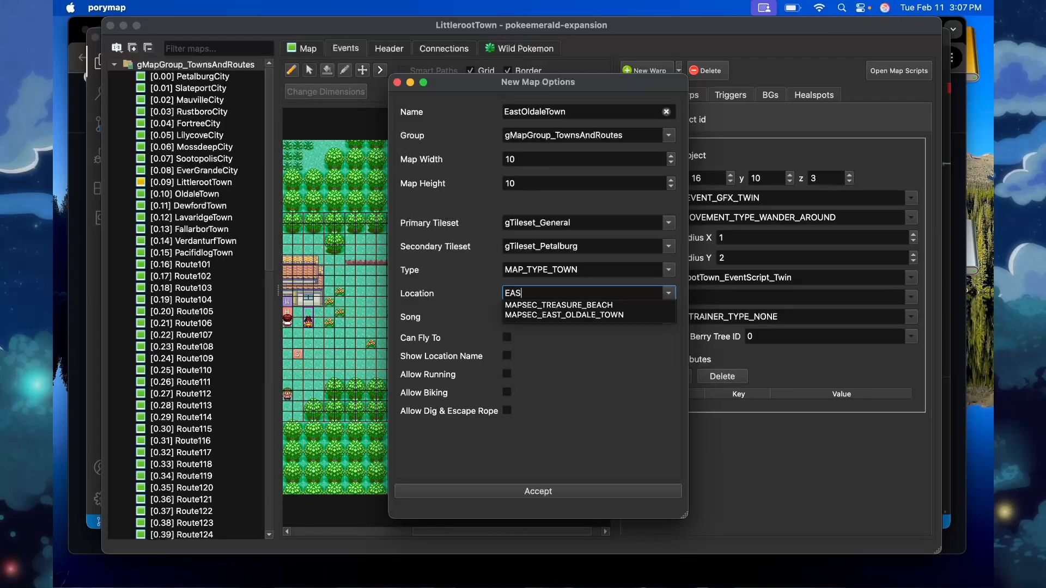
click(587, 315)
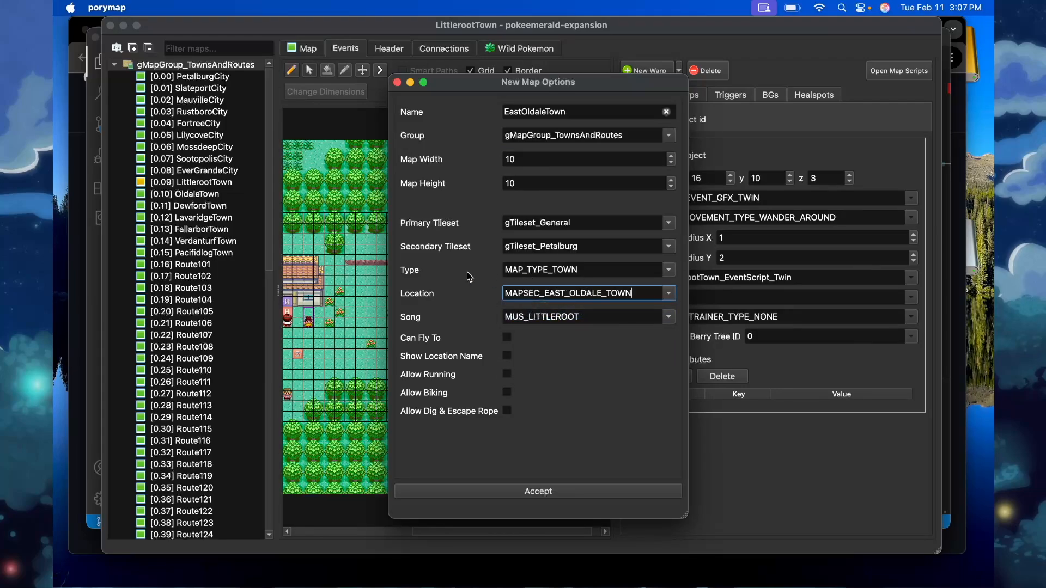
Set the song to MUS_OLDALE, enable Can Fly To, Show Location Name, Allow Running and Allow Biking, and create the map.
double_click(619, 318)
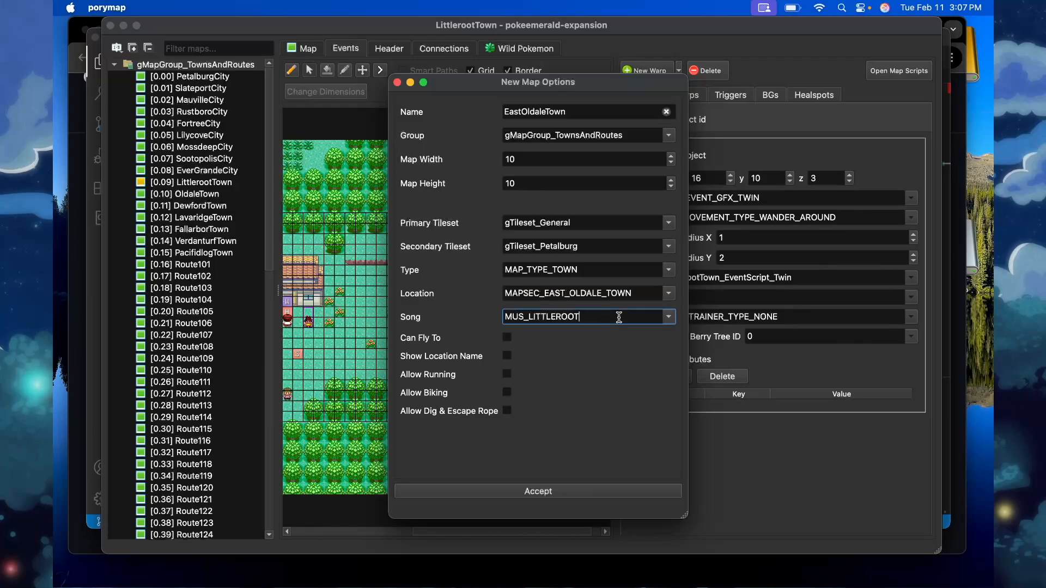
text(OLDA)
click(569, 330)
click(508, 339)
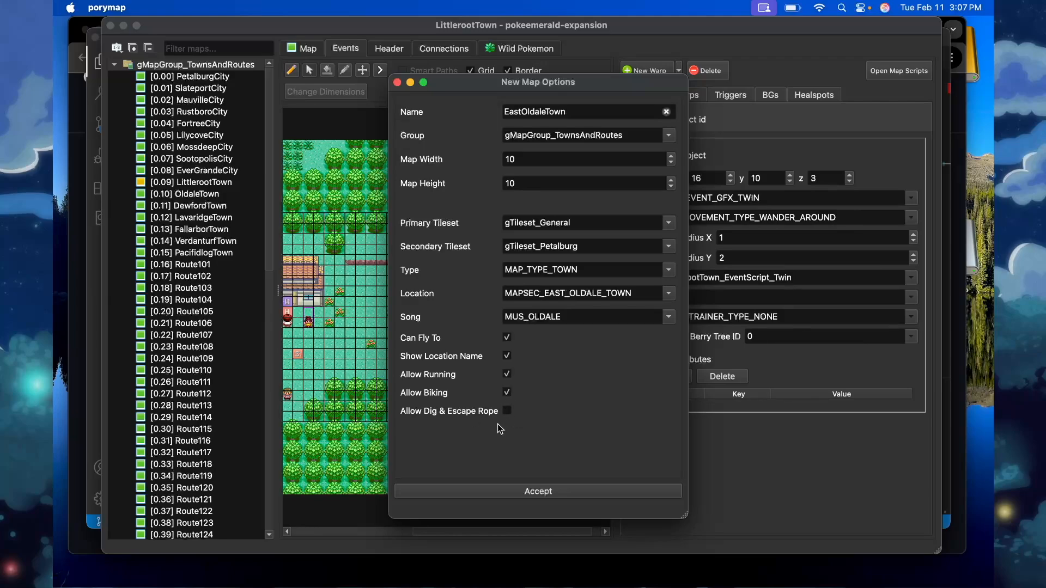
click(516, 489)
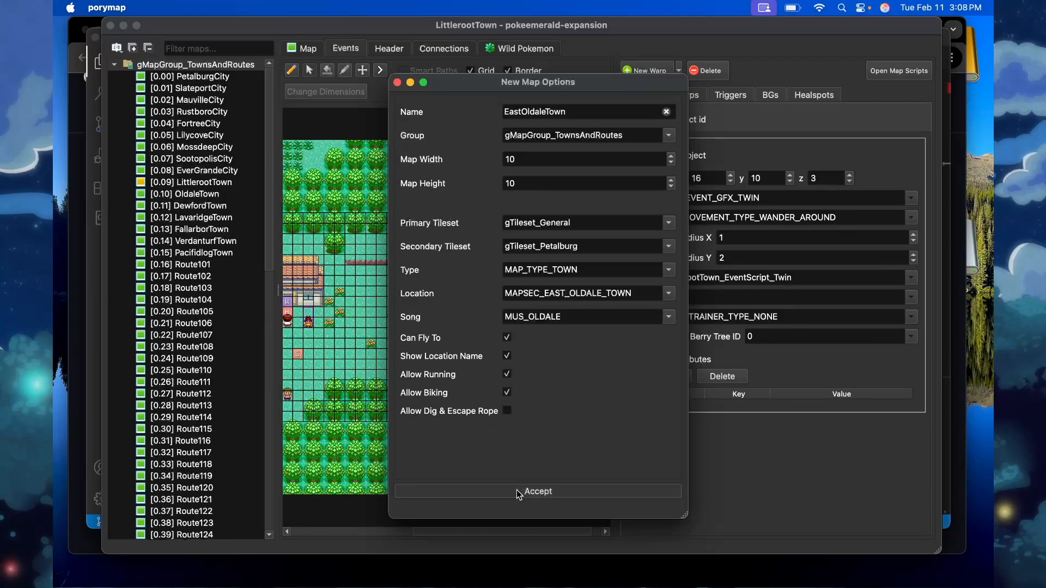
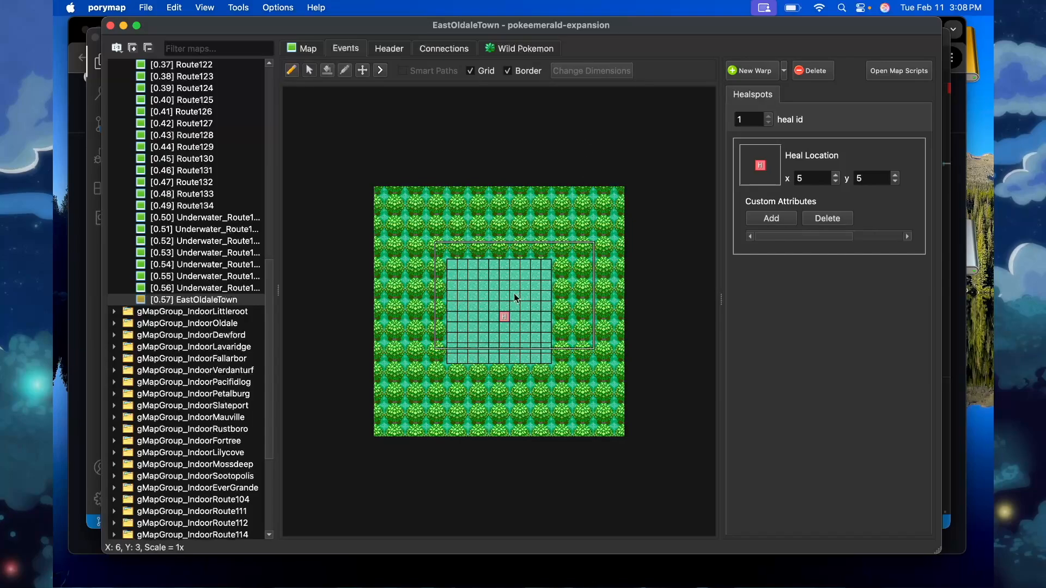
Place the red-roofed Pokémon Center metatiles in the upper-right area of the EastOldaleTown map.
click(301, 49)
scroll(861, 327, down, 3)
scroll(860, 325, down, 15)
scroll(860, 325, up, 15)
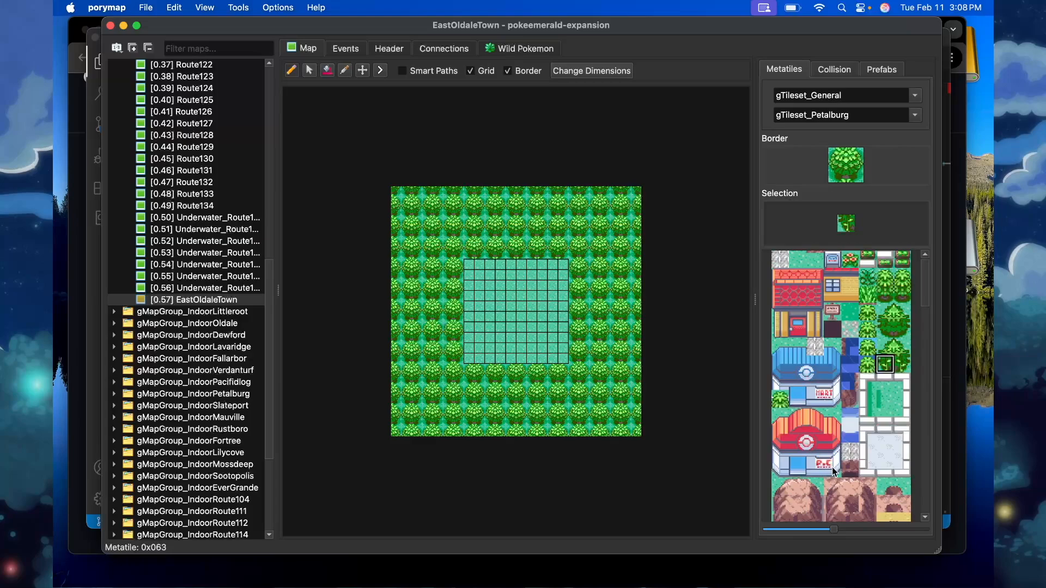
drag(832, 467, 773, 412)
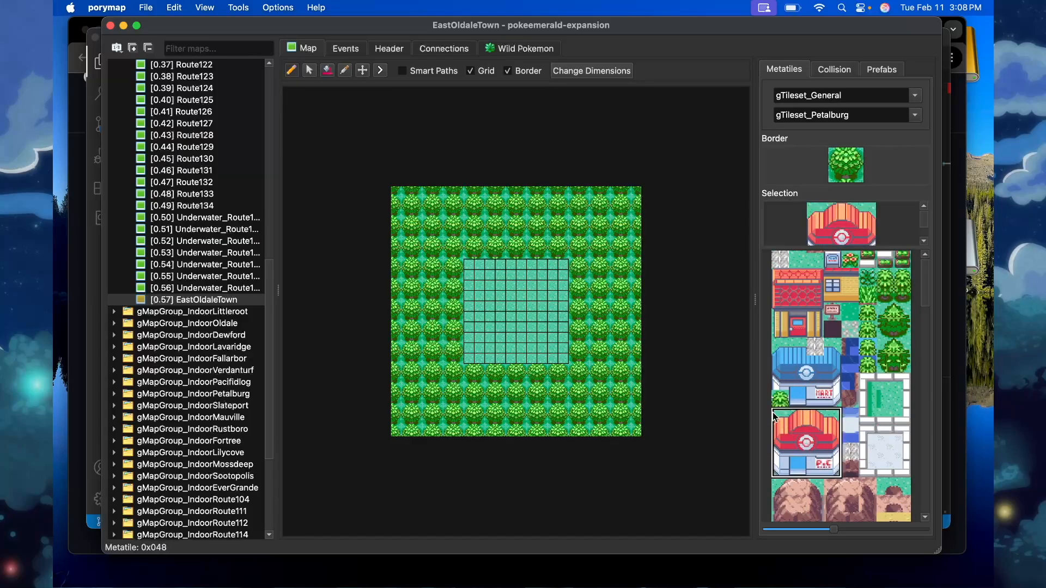
click(524, 275)
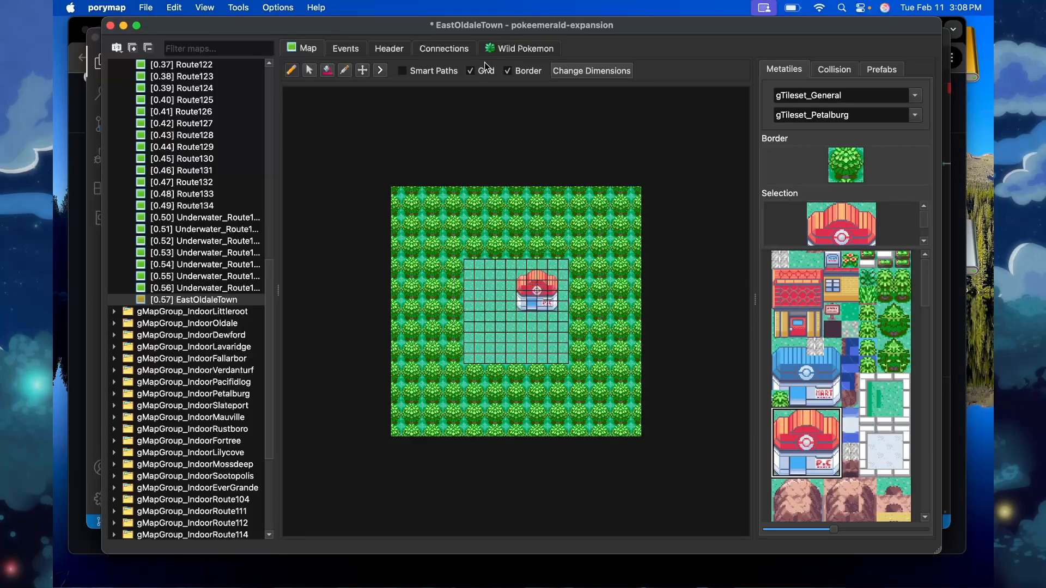
Paint impassable collision over the lower three rows of the Pokémon Center.
click(824, 70)
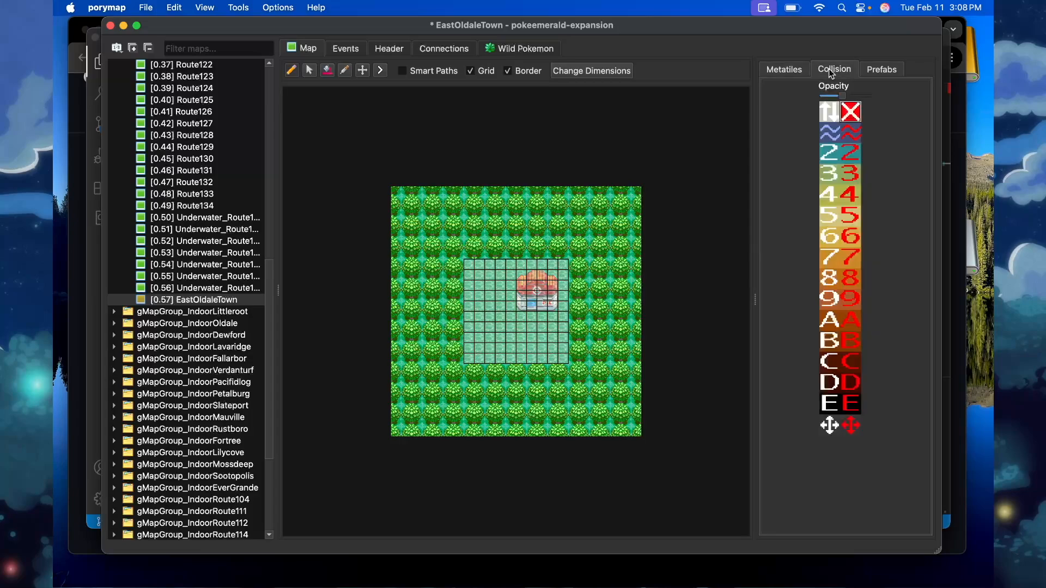
mouse_move(521, 306)
mouse_down()
mouse_move(554, 305)
mouse_move(550, 287)
mouse_move(522, 293)
mouse_move(541, 295)
mouse_up()
Shift the map contents one tile west to line the Pokémon Center's door up with the heal location, and check the collision layer.
click(349, 50)
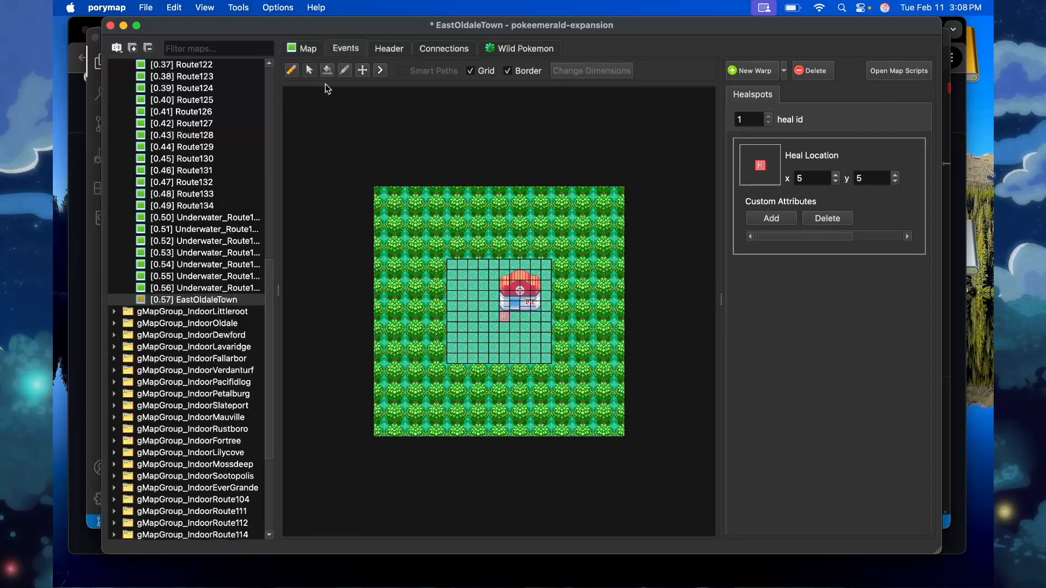
click(308, 50)
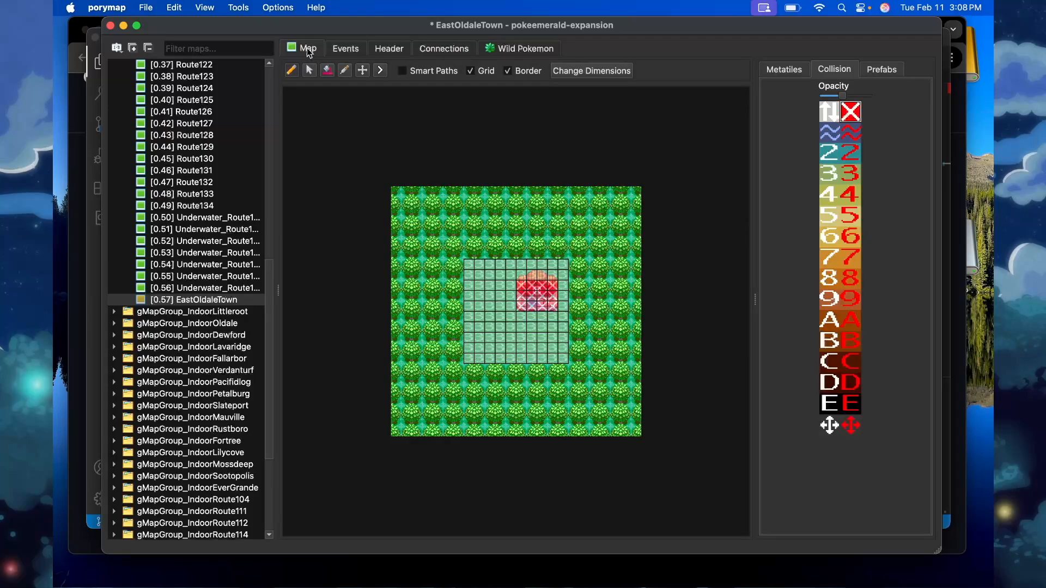
click(801, 73)
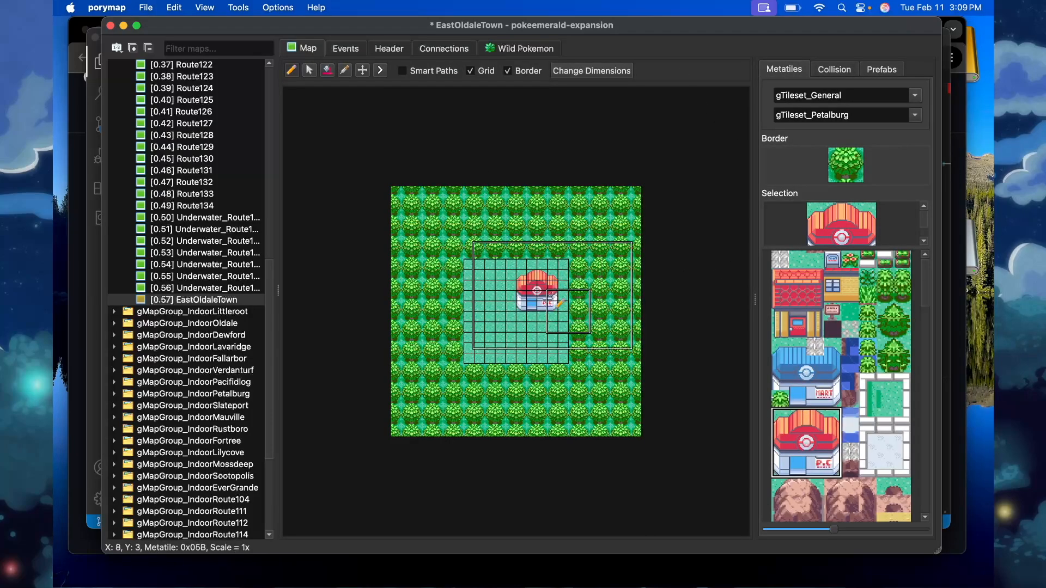
click(381, 71)
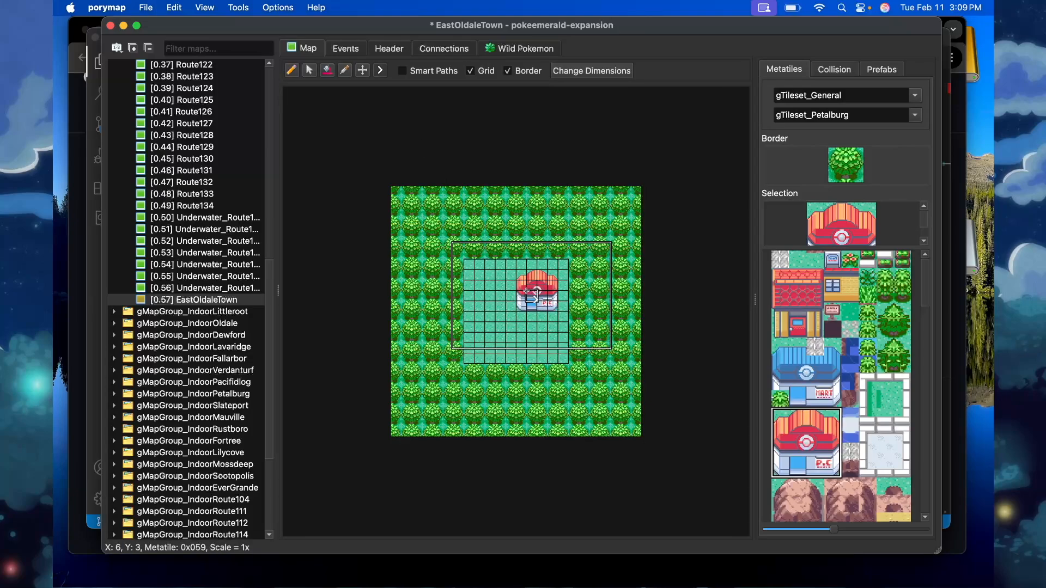
drag(535, 293, 524, 292)
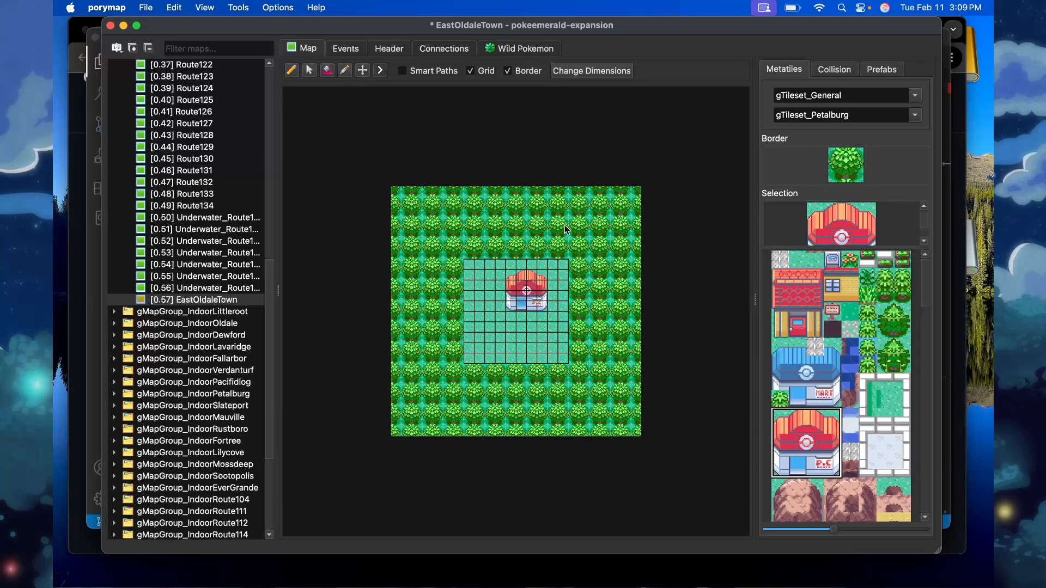
click(347, 49)
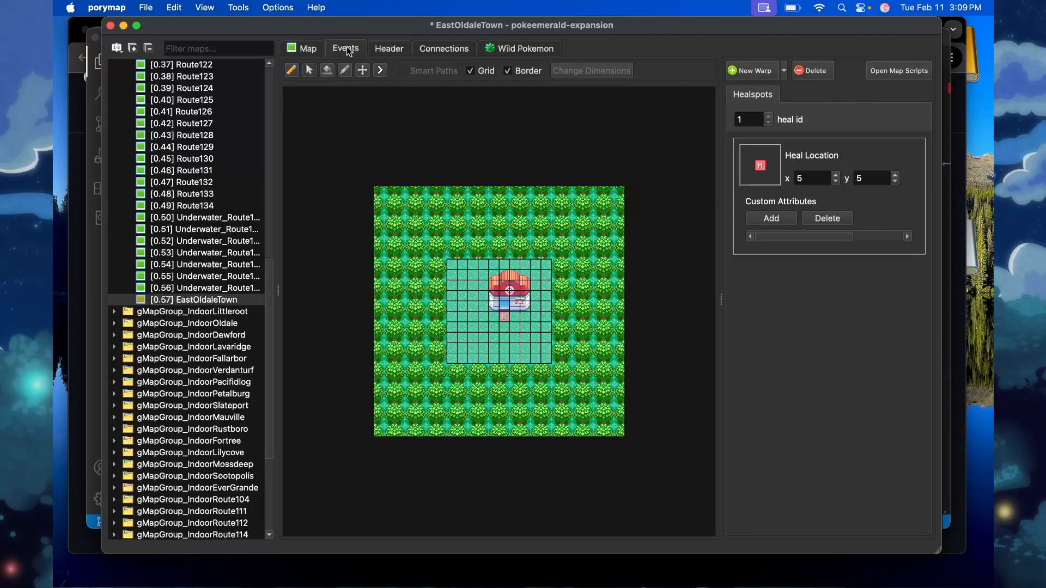
click(308, 49)
click(841, 68)
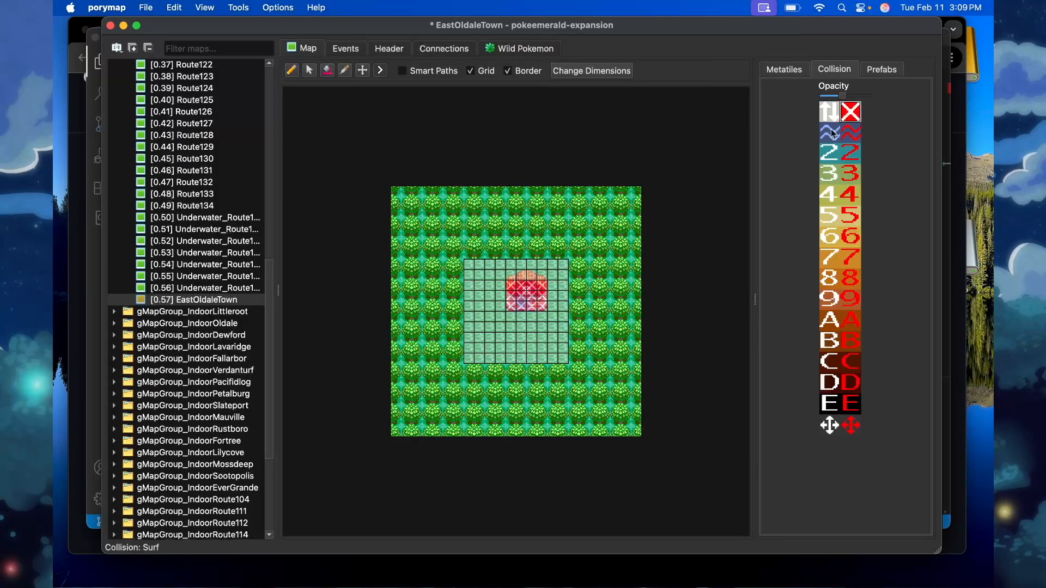
click(786, 69)
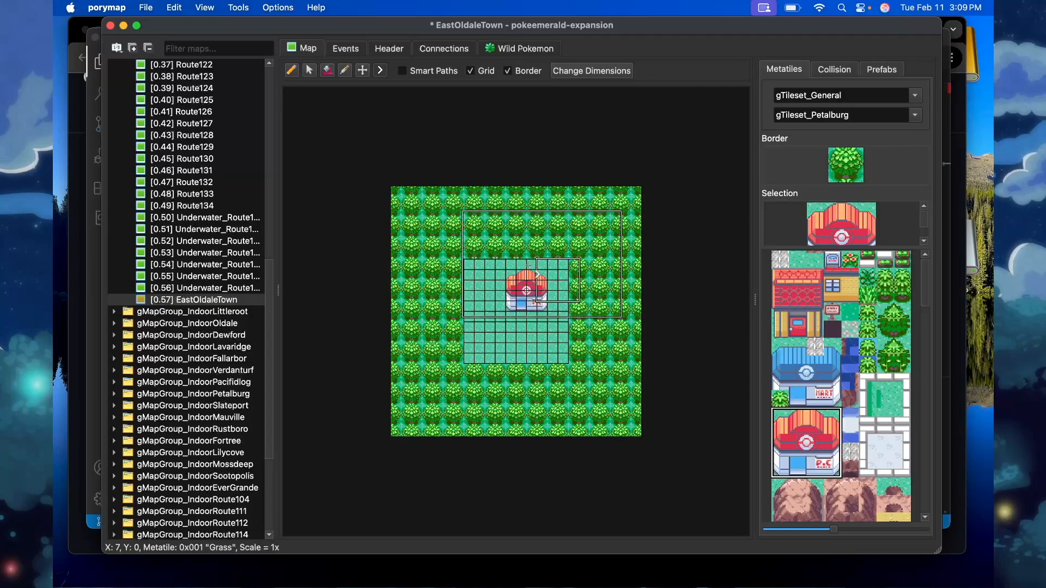
Increase the map's height by four rows, keeping the width at 10, and check the map's events.
click(556, 73)
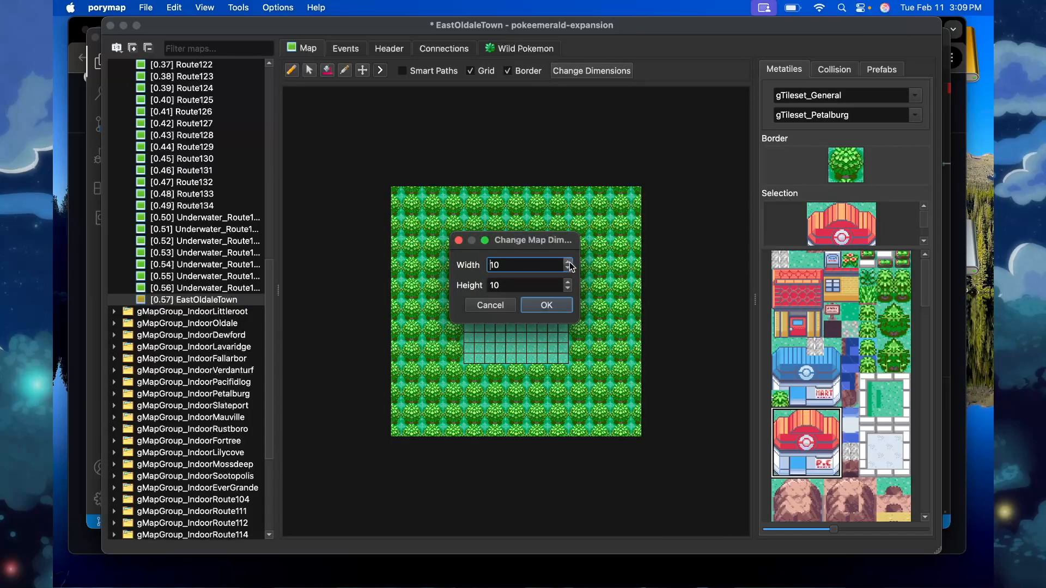
click(569, 282)
click(569, 283)
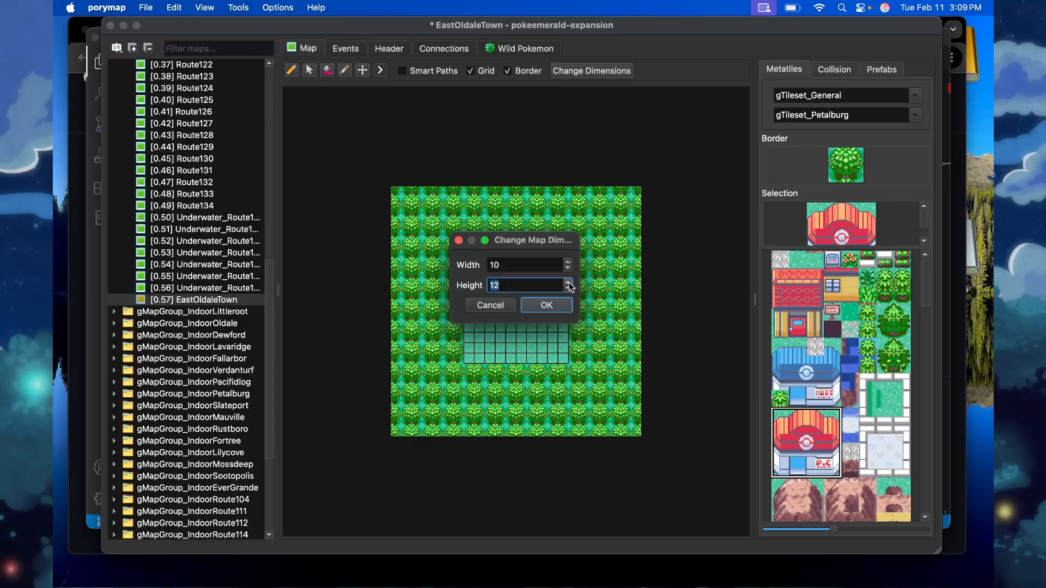
click(569, 282)
click(556, 305)
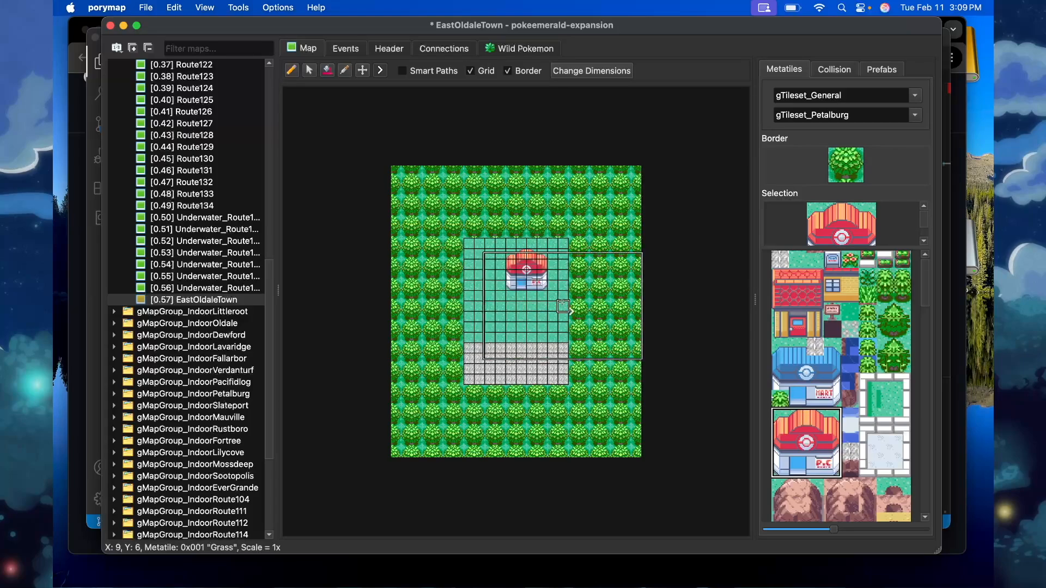
click(347, 49)
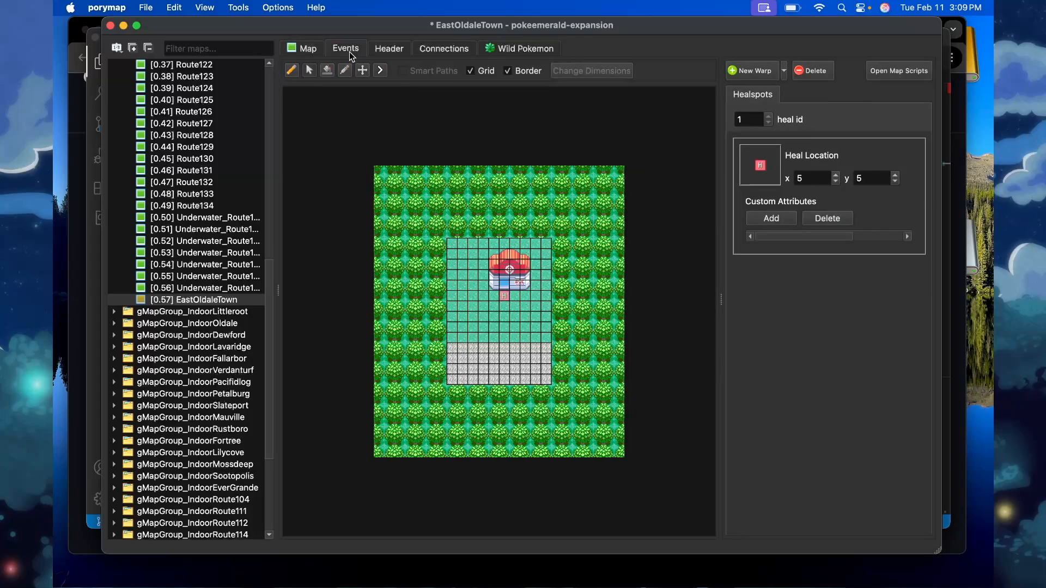
click(310, 48)
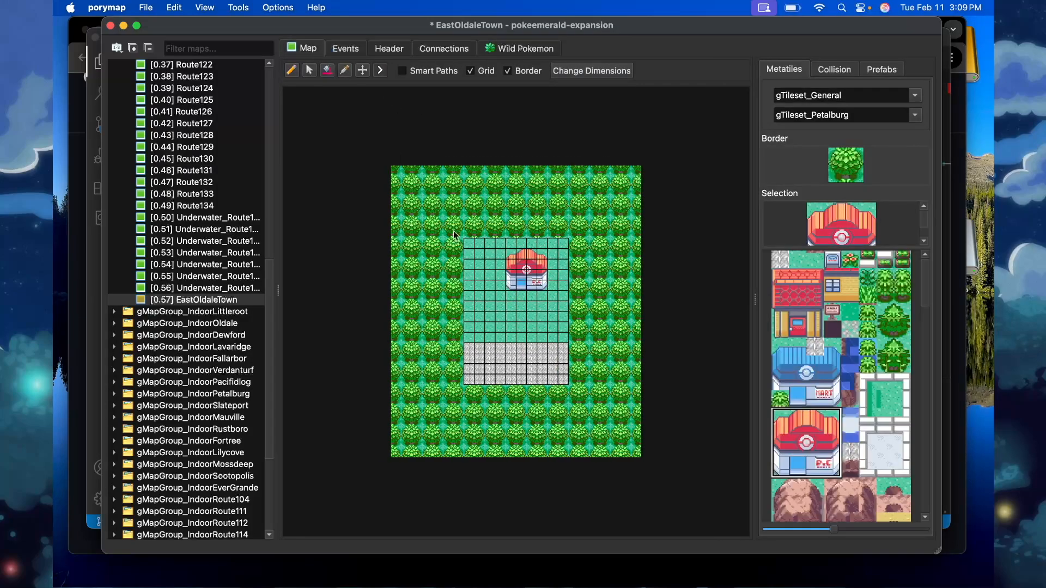
Restore the map's height to 10 and save the map.
click(572, 72)
double_click(528, 284)
text(10)
click(539, 306)
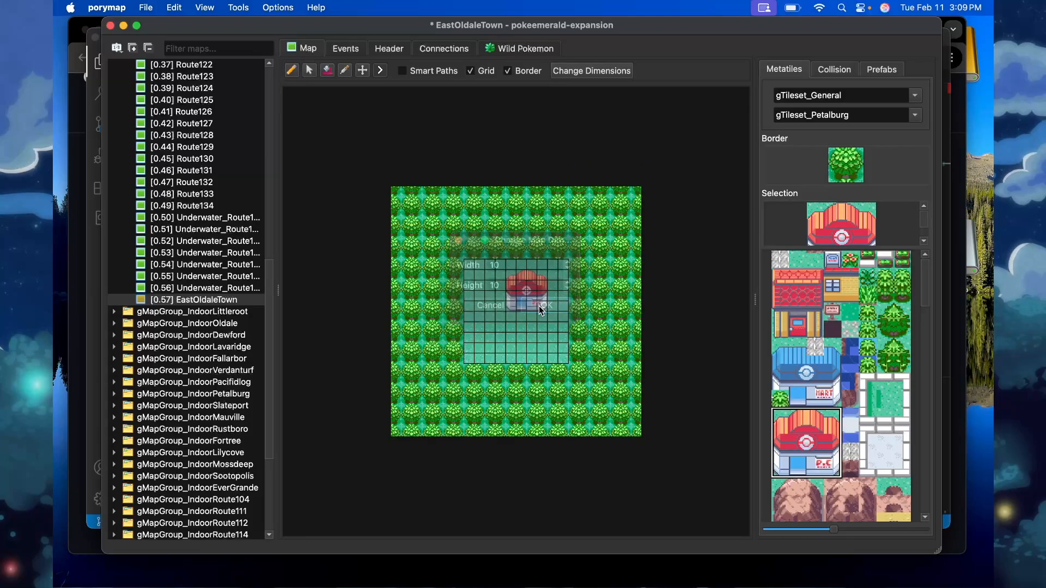
click(360, 48)
click(311, 49)
key(super+s)
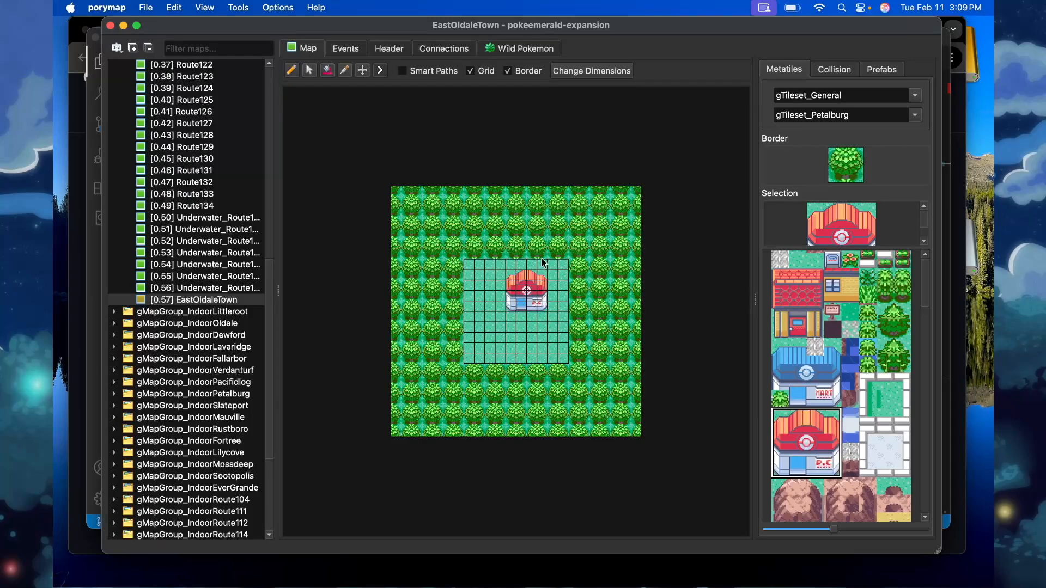
Paint a row of the two-tile-wide round treetop metatiles along the top row of the map.
scroll(873, 314, down, 2)
scroll(872, 320, up, 2)
scroll(872, 321, down, 20)
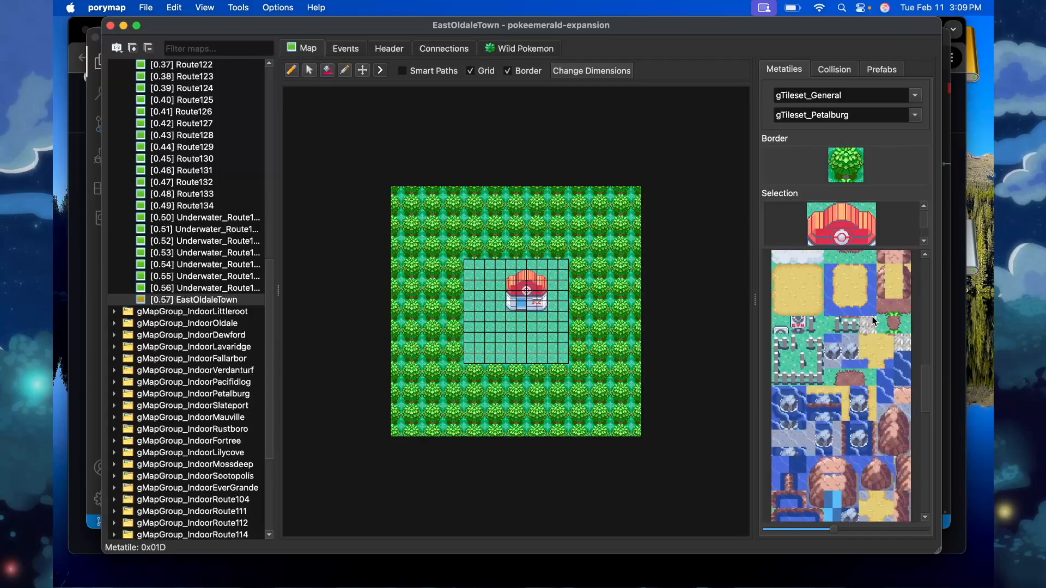
scroll(872, 320, down, 8)
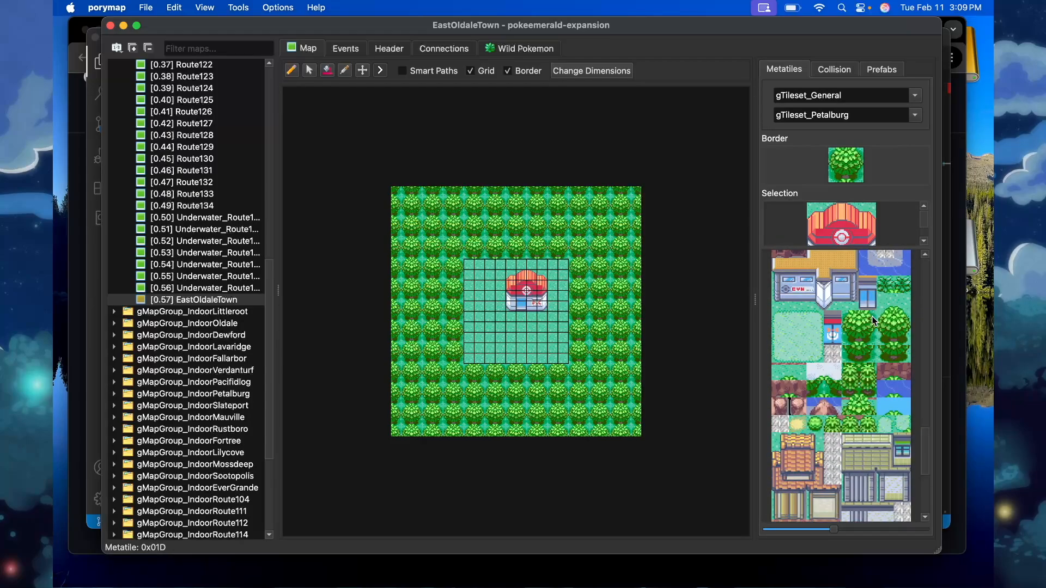
click(903, 335)
drag(902, 319, 885, 319)
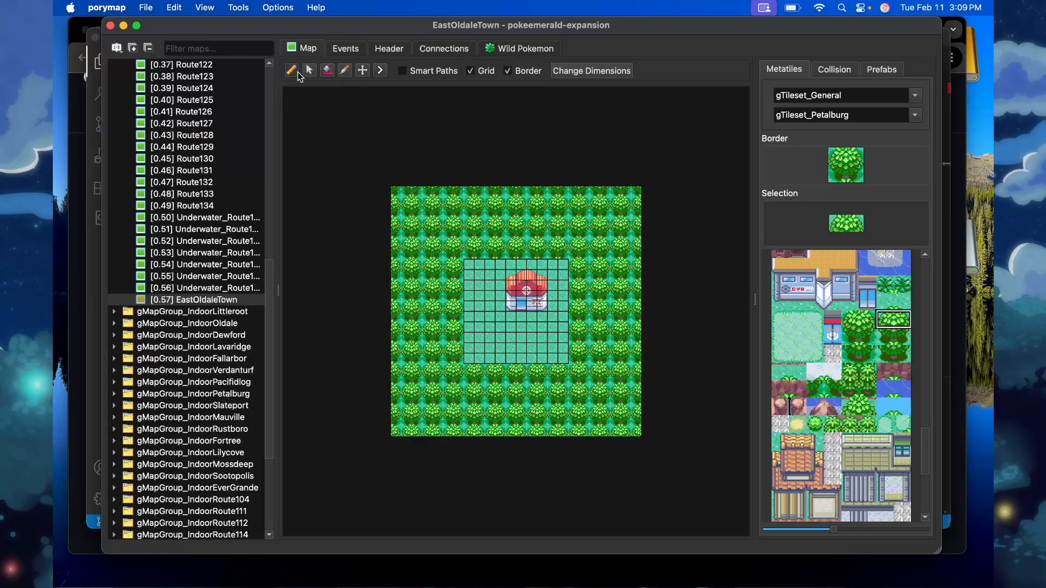
drag(474, 265, 565, 269)
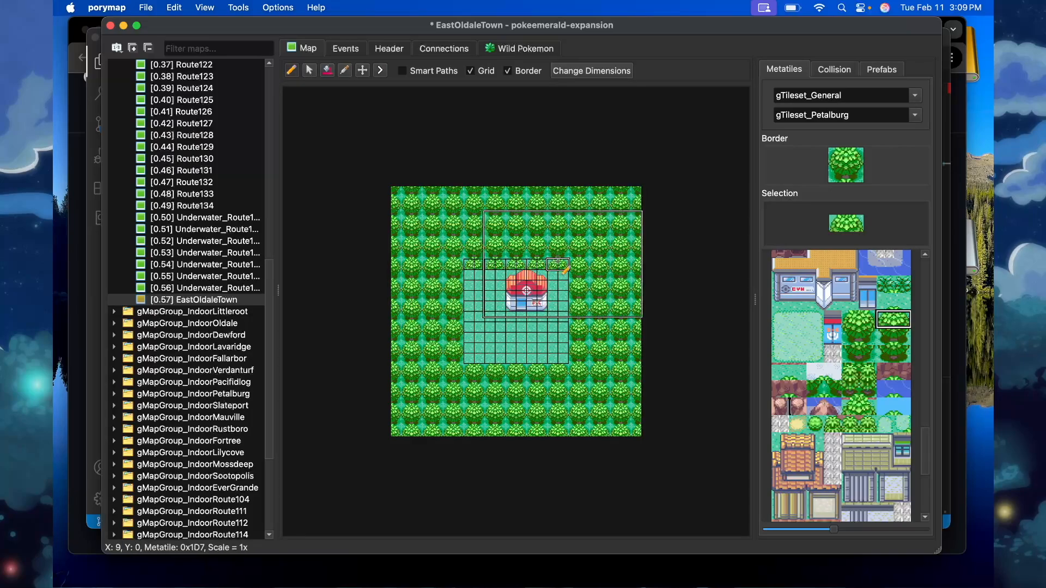
Undo the row of round treetops painted along the top of the map.
scroll(830, 375, down, 5)
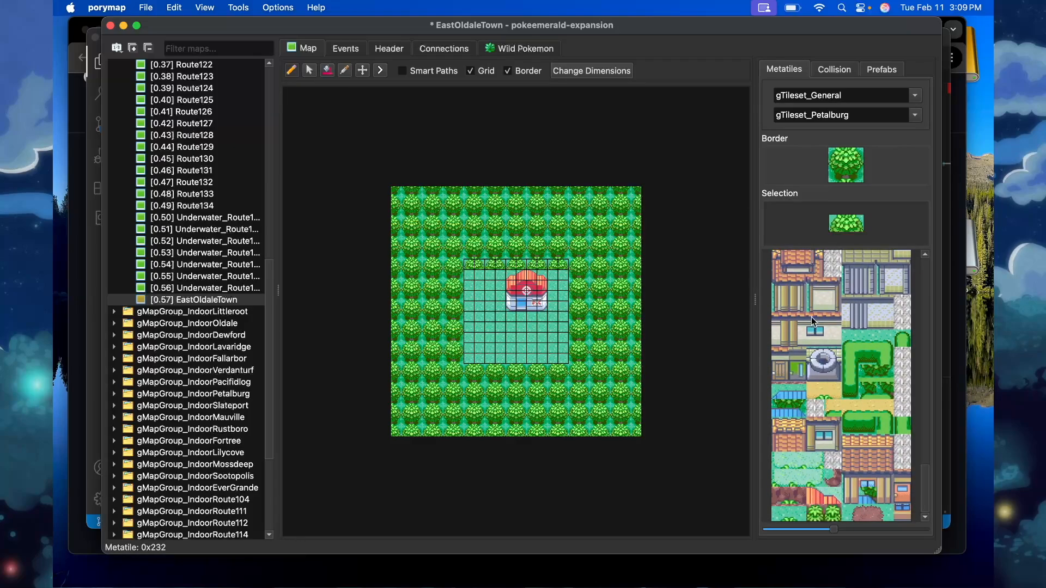
scroll(812, 316, up, 1)
key(super+z)
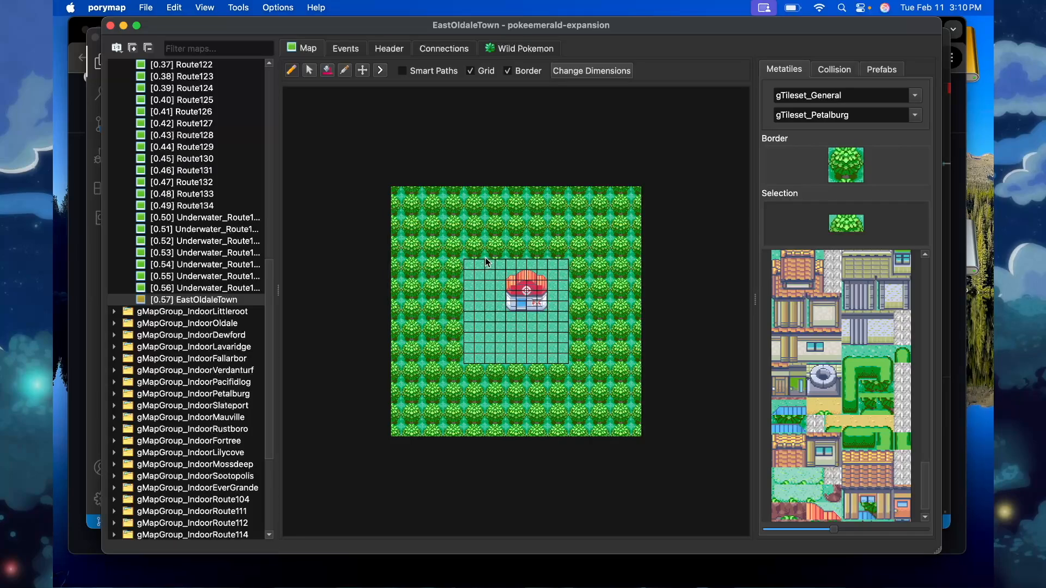
Fill all four tiles of the map's border with the small dense tree metatile 0x0C6.
scroll(868, 387, down, 1)
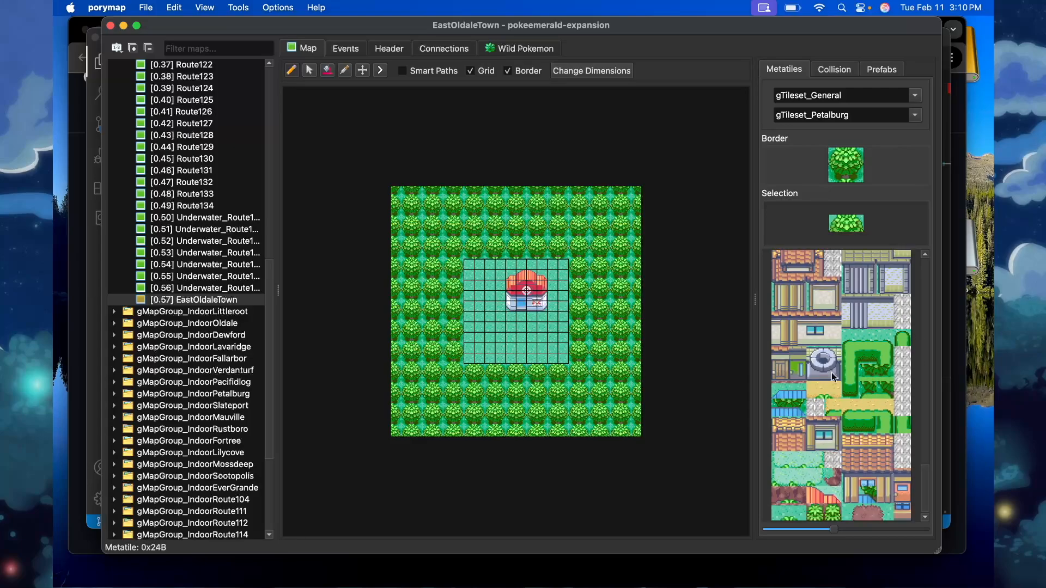
scroll(832, 372, up, 20)
scroll(878, 437, down, 5)
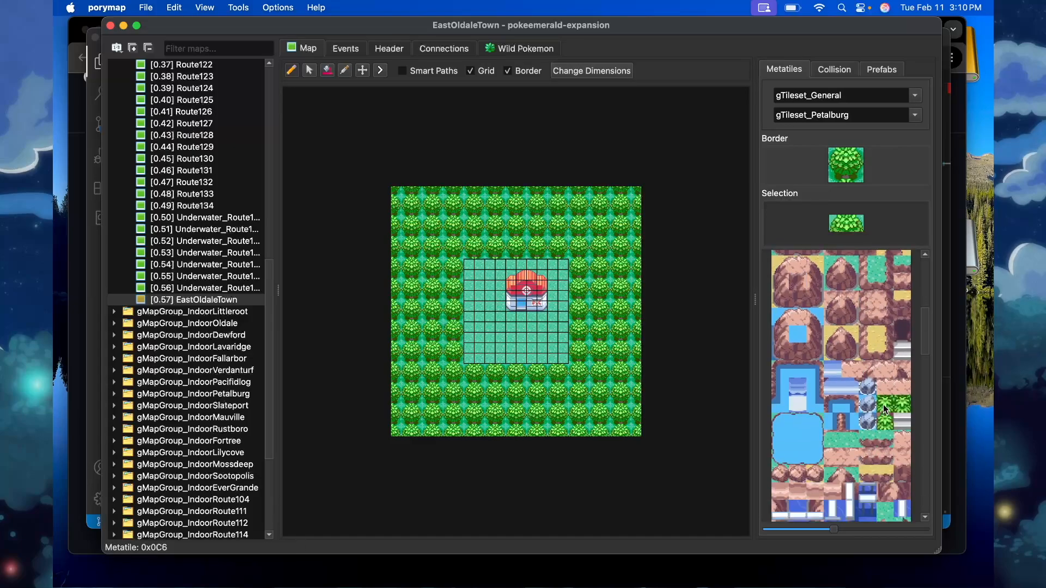
click(885, 408)
mouse_move(837, 161)
mouse_down()
mouse_move(854, 158)
mouse_move(854, 175)
mouse_move(832, 178)
mouse_up()
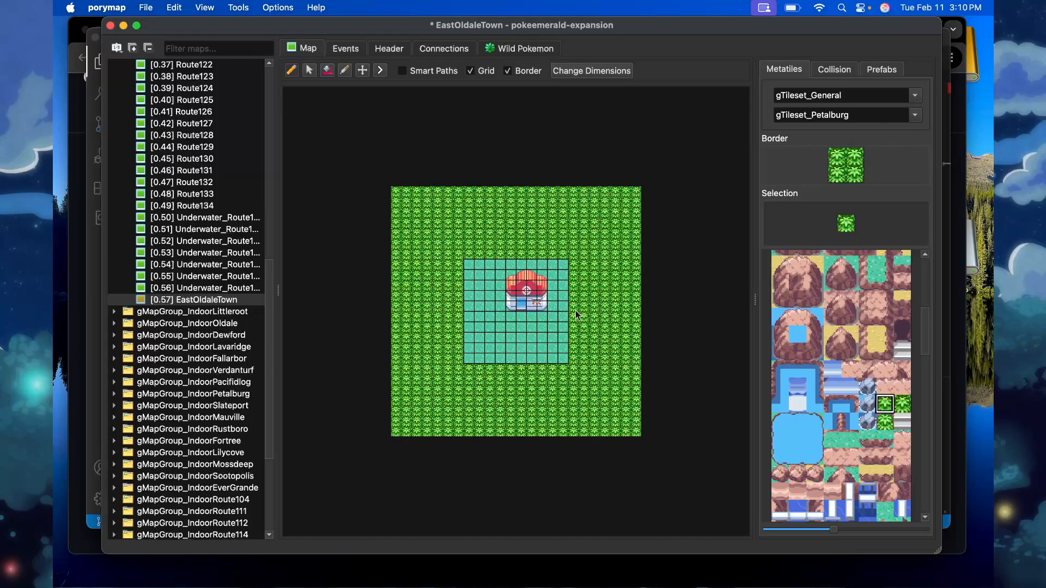
Paint the small tree's base metatile across the map's top row and its treetop metatile across the bottom row.
scroll(814, 329, up, 10)
click(885, 294)
drag(470, 264, 563, 264)
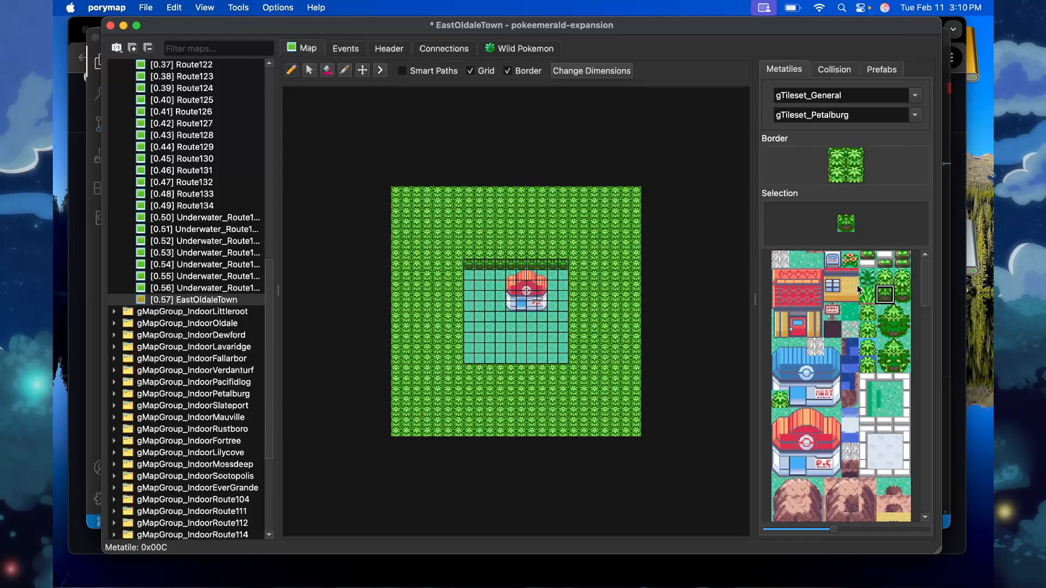
click(885, 277)
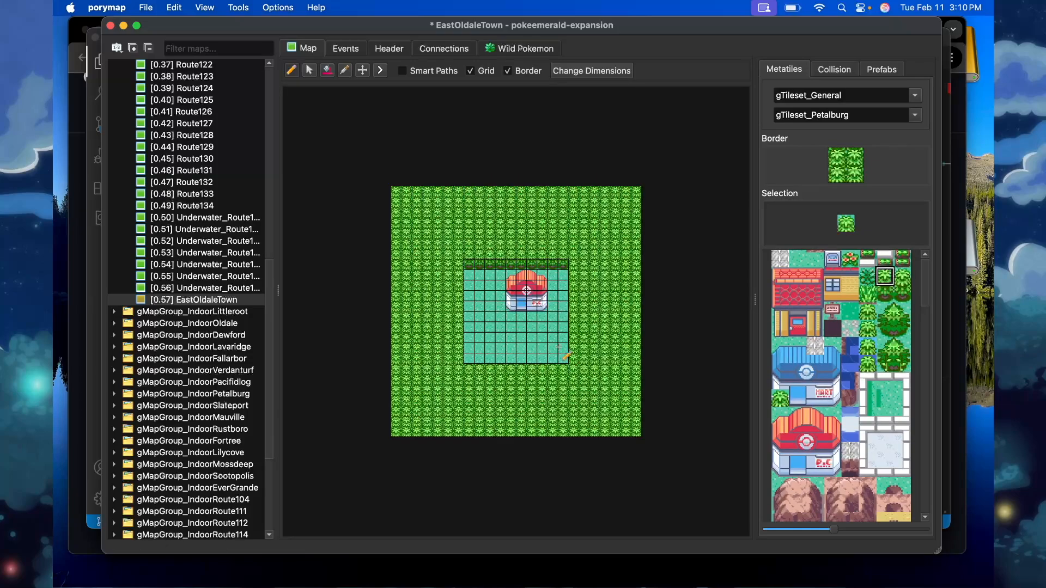
drag(468, 359, 563, 359)
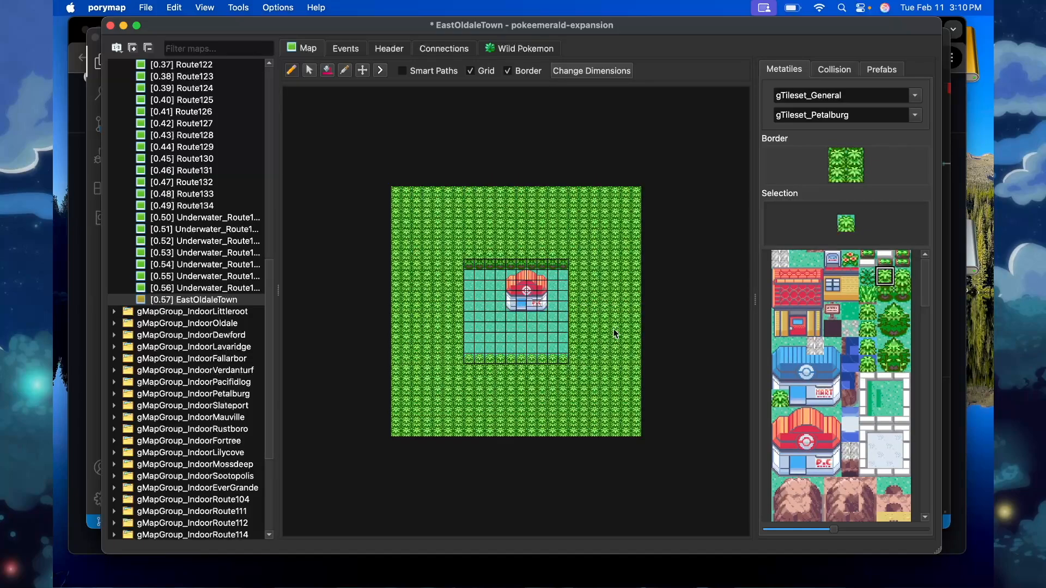
Save the map and give EastOldaleTown a connection to OldaleTown in the left direction.
key(super+s)
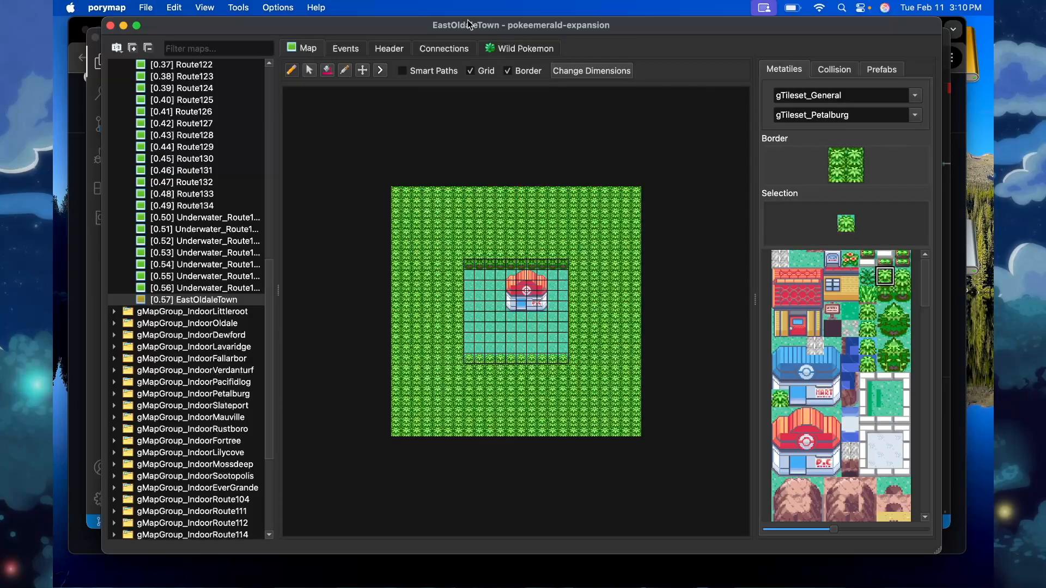
click(460, 49)
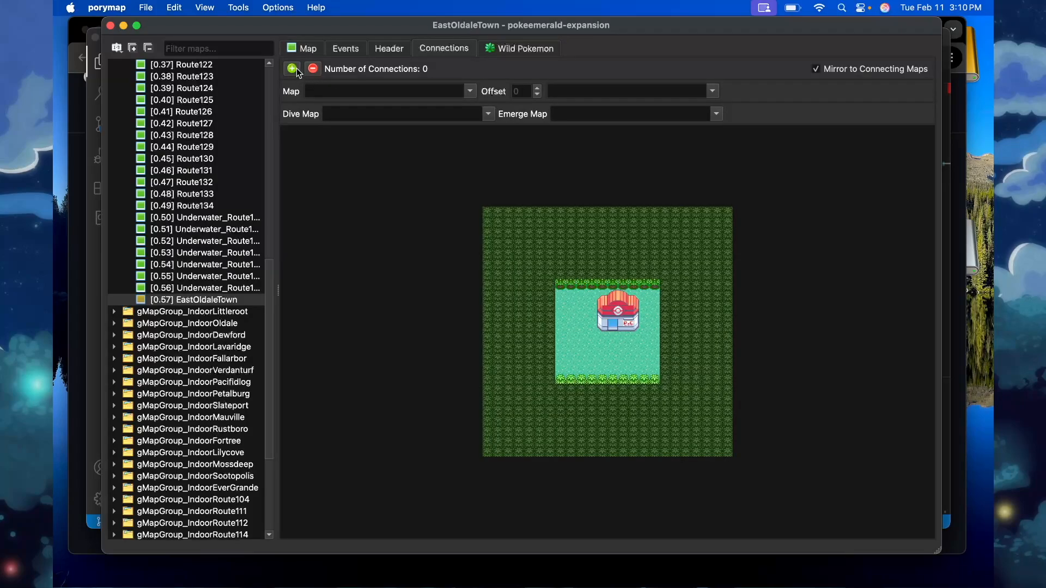
click(296, 68)
click(470, 91)
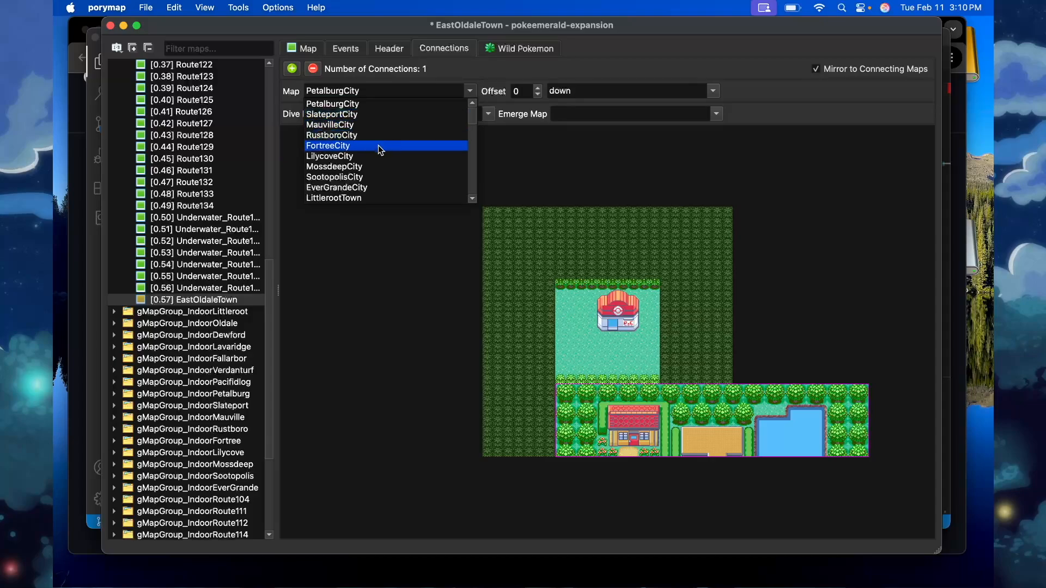
scroll(376, 174, down, 1)
click(357, 187)
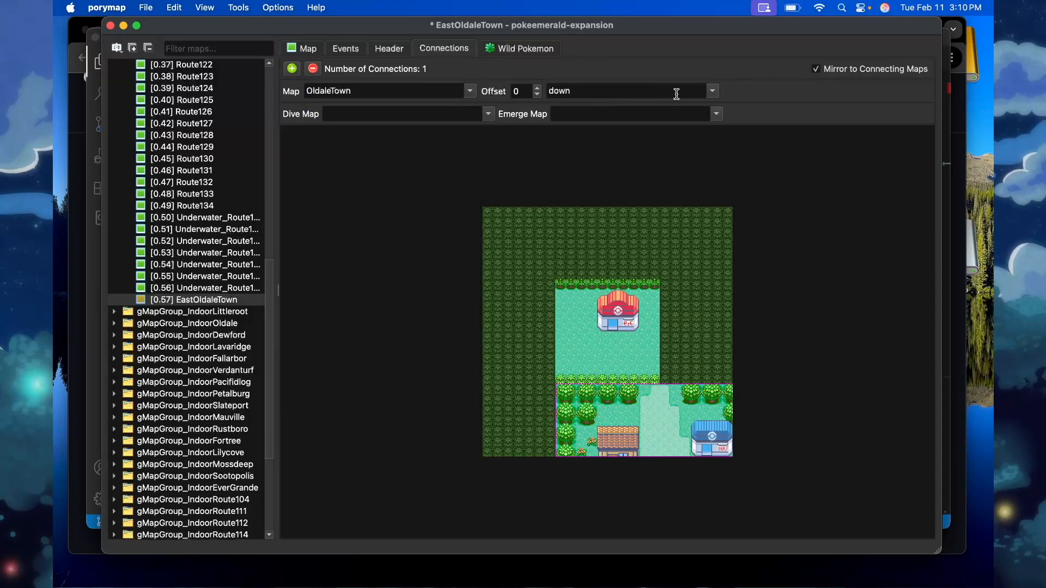
click(714, 92)
click(636, 132)
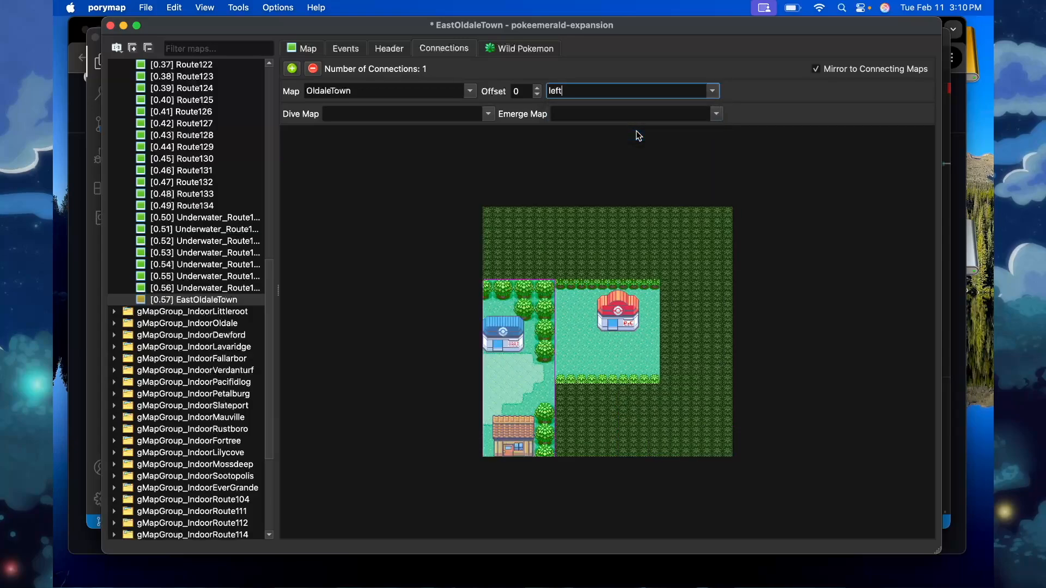
Set the OldaleTown connection's offset to -5 and save the map.
click(537, 94)
click(537, 94)
click(537, 94)
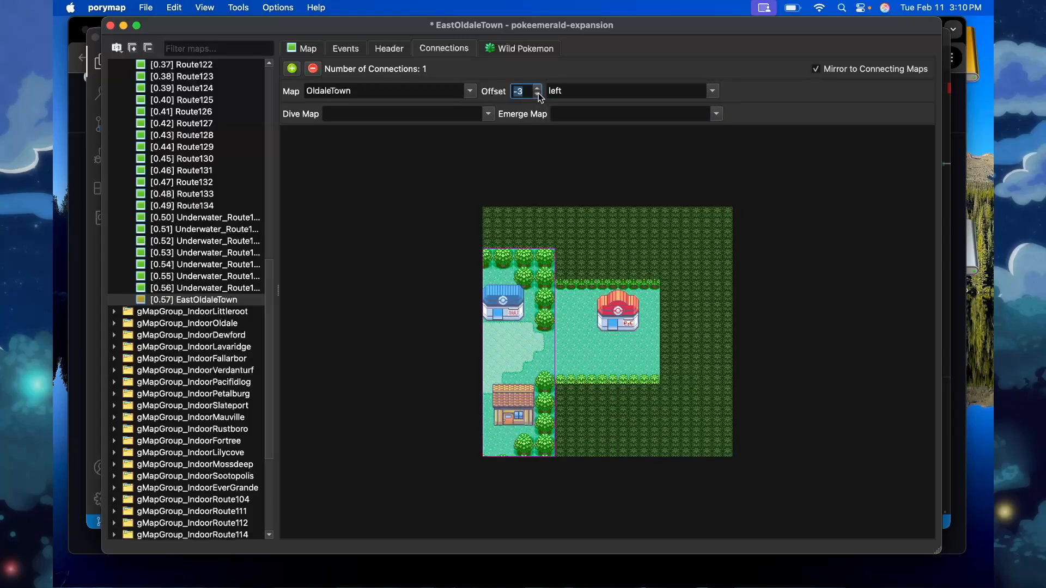
click(537, 94)
click(537, 94)
click(522, 273)
key(super+s)
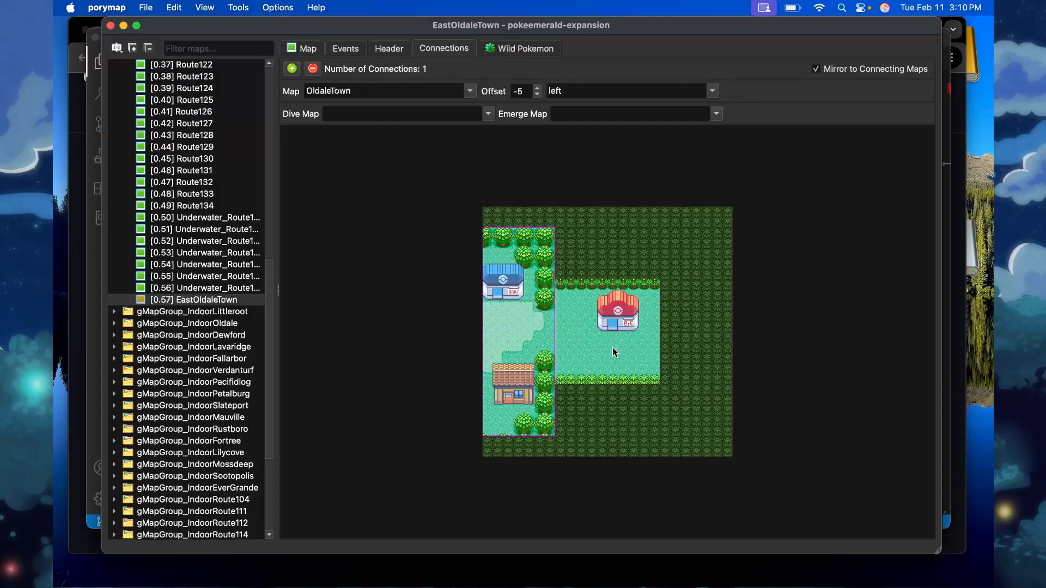
Check the mirrored connection in the OldaleTown map and return to EastOldaleTown.
double_click(517, 326)
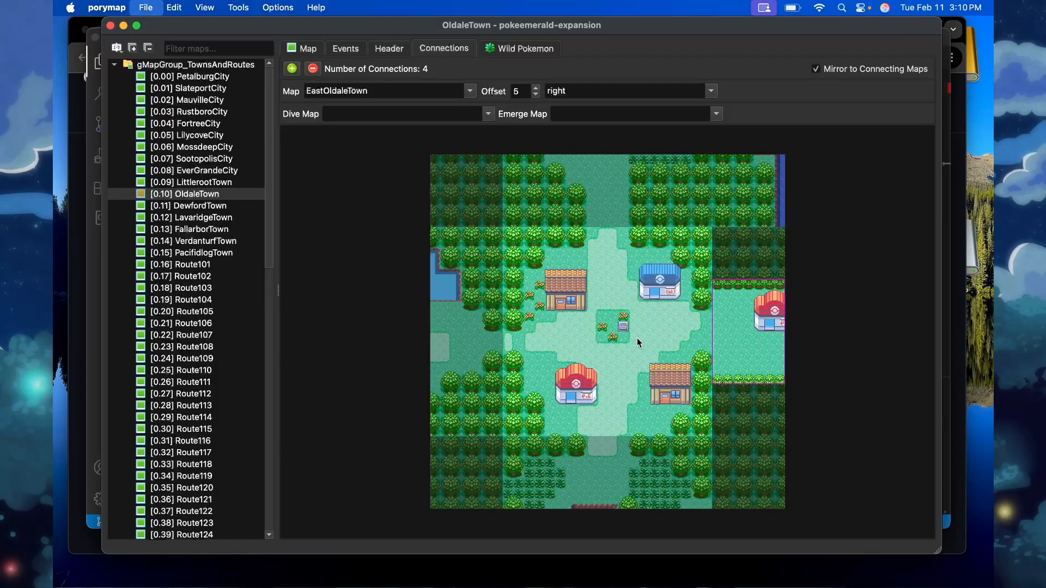
double_click(740, 319)
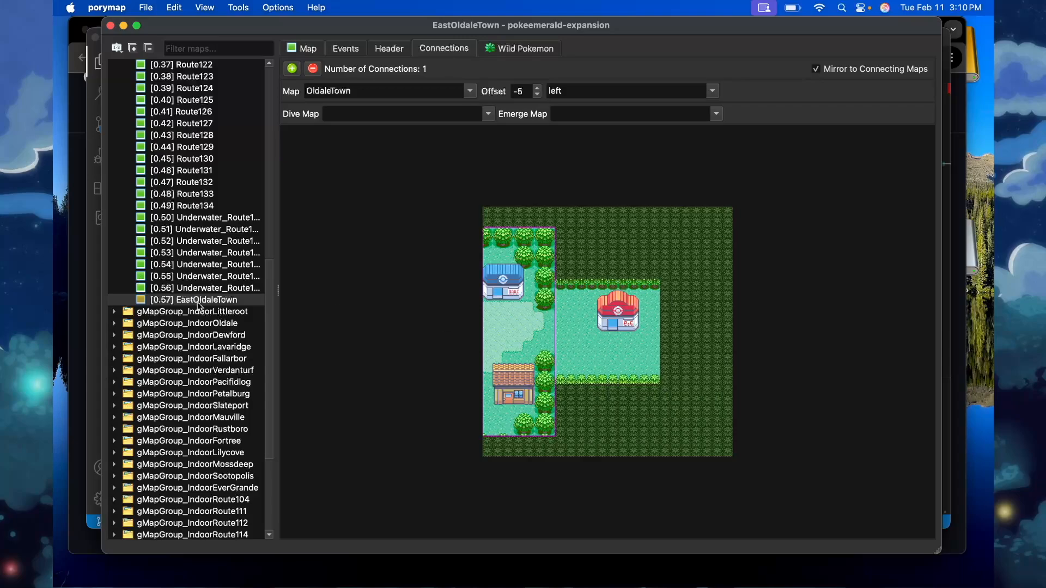
View the map list sorted by layout and by area, restore sorting by group, and return to the map editing view.
scroll(201, 308, up, 2)
scroll(205, 338, up, 12)
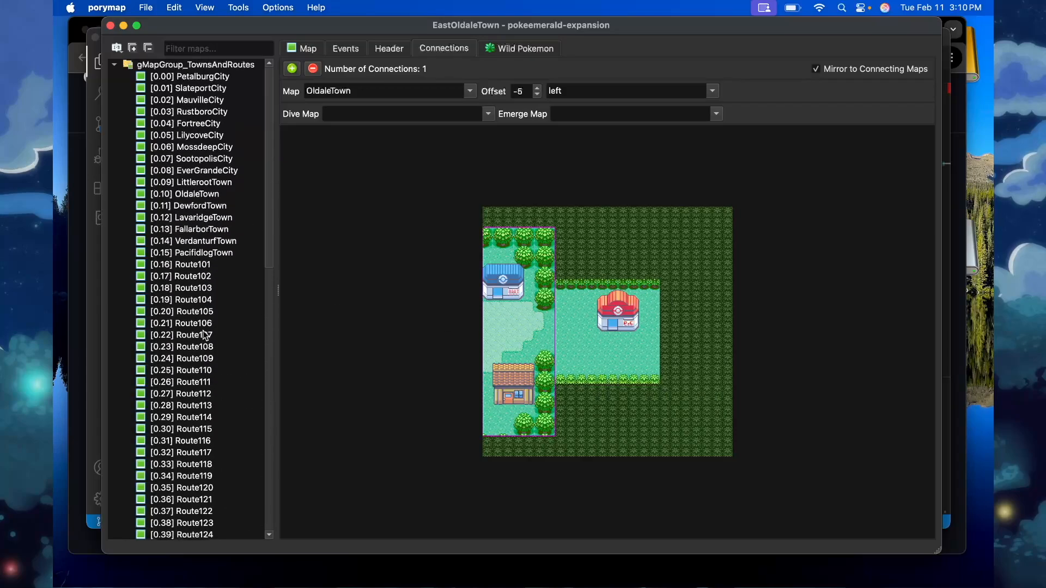
click(118, 48)
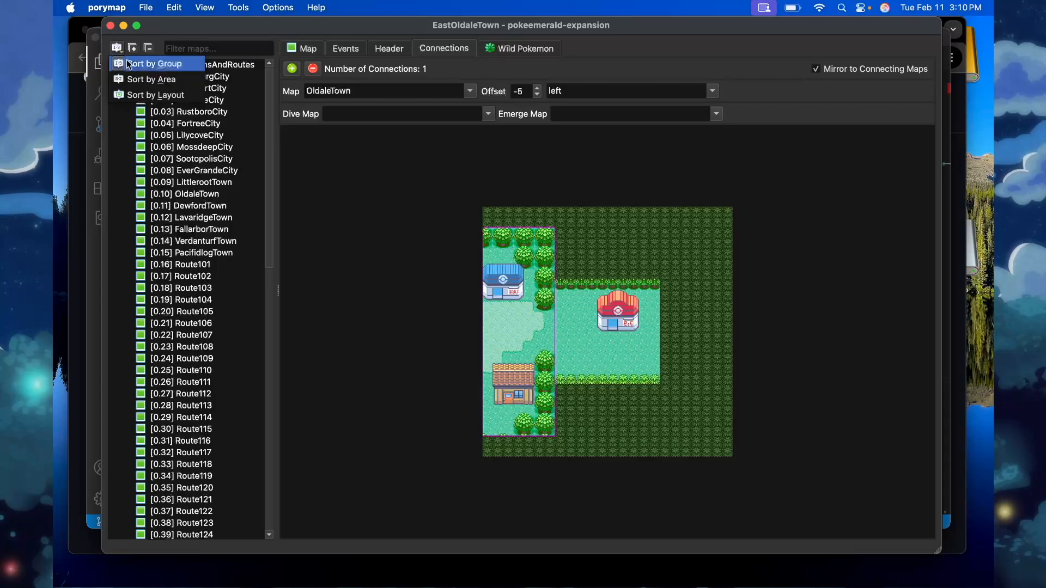
click(151, 93)
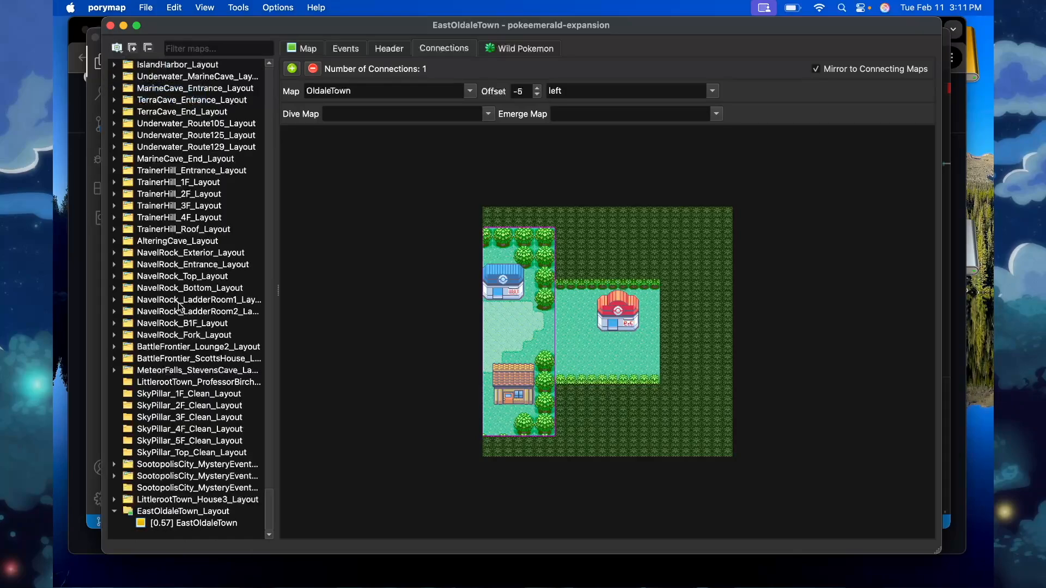
click(117, 48)
click(137, 80)
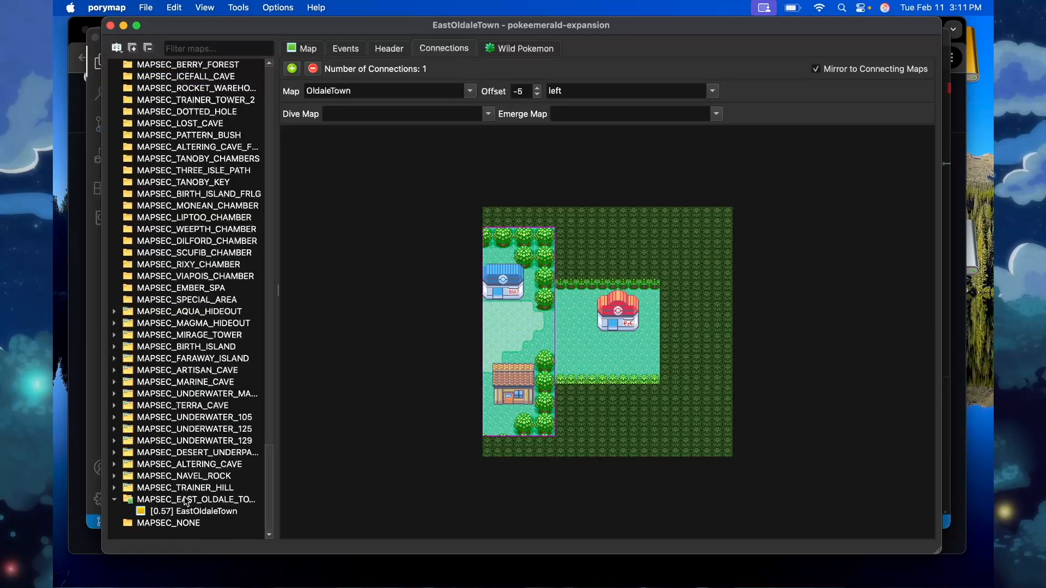
click(120, 47)
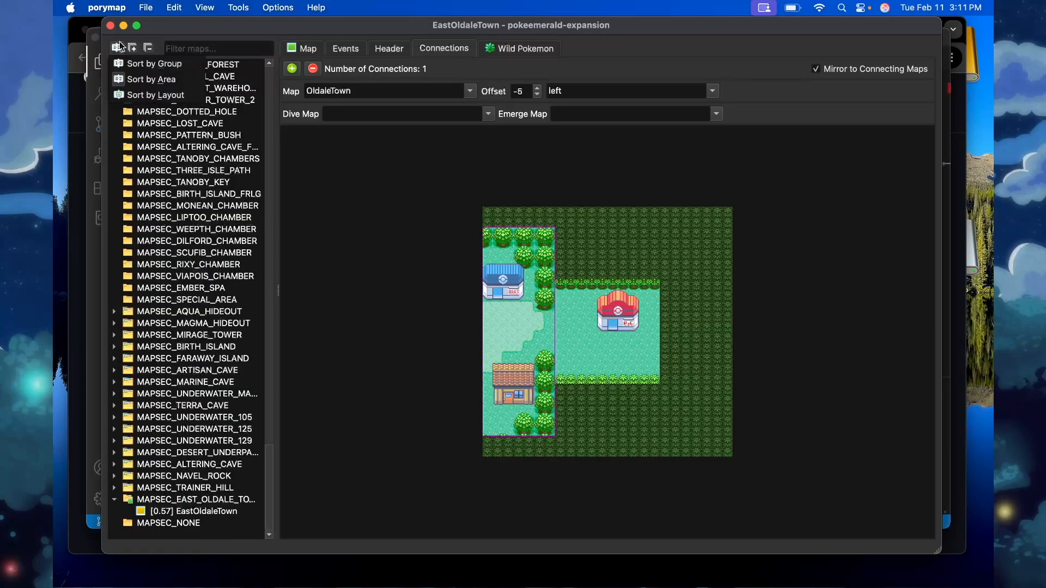
click(146, 62)
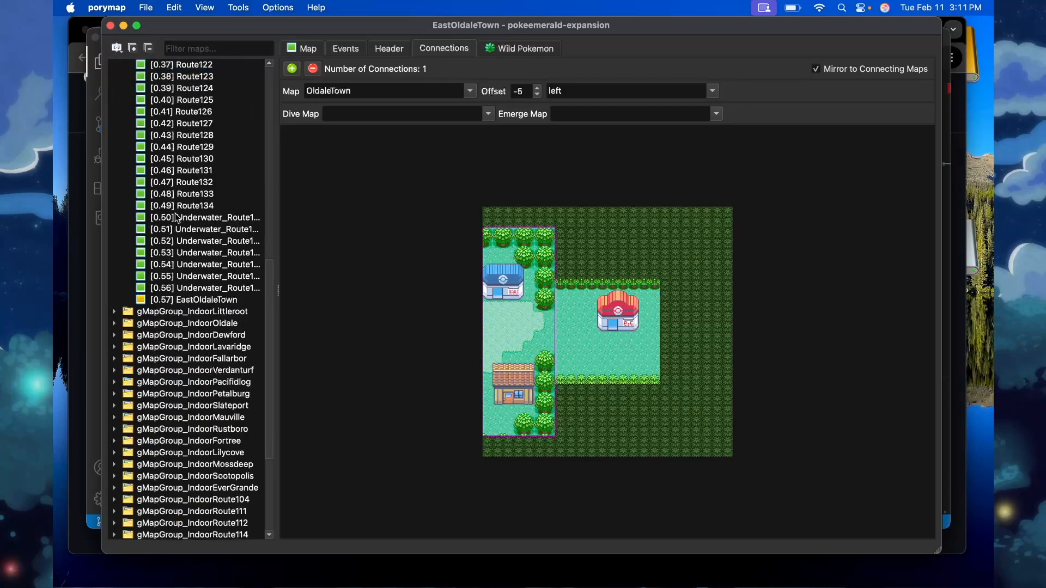
scroll(193, 263, up, 13)
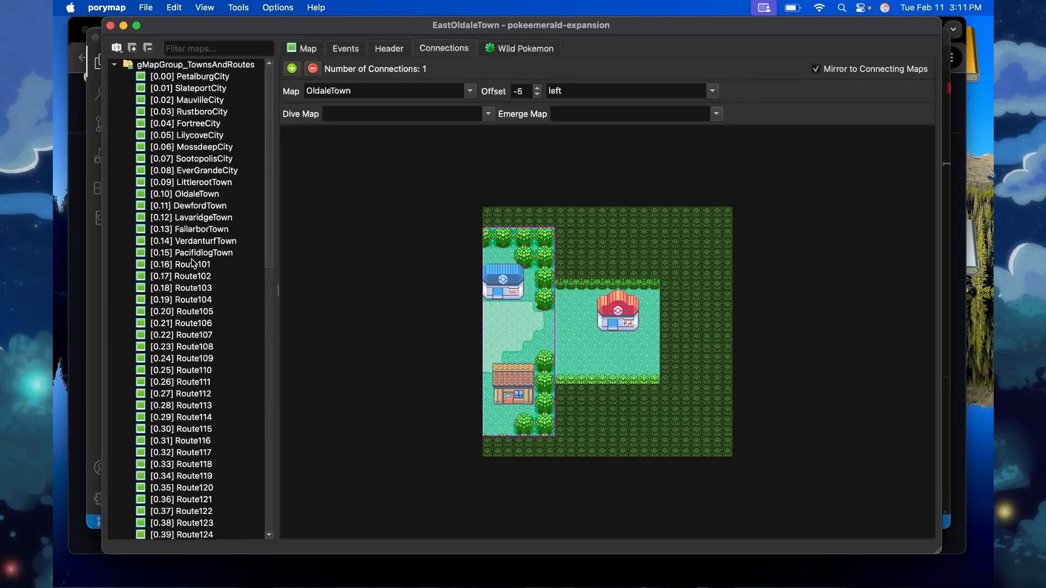
click(308, 53)
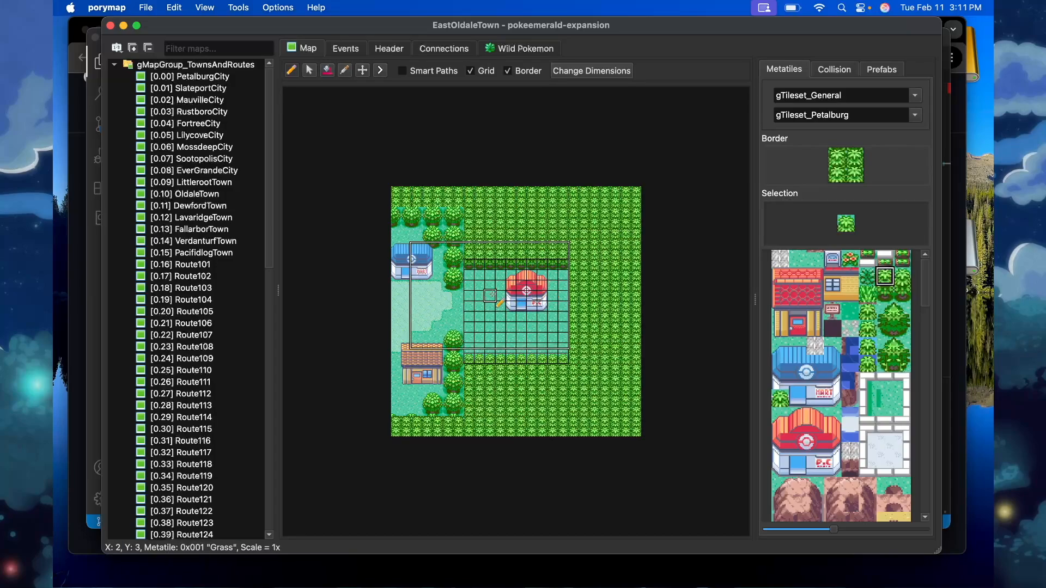
Switch to the VS Code terminal and build the ROM with "make -j8".
key(super+Tab)
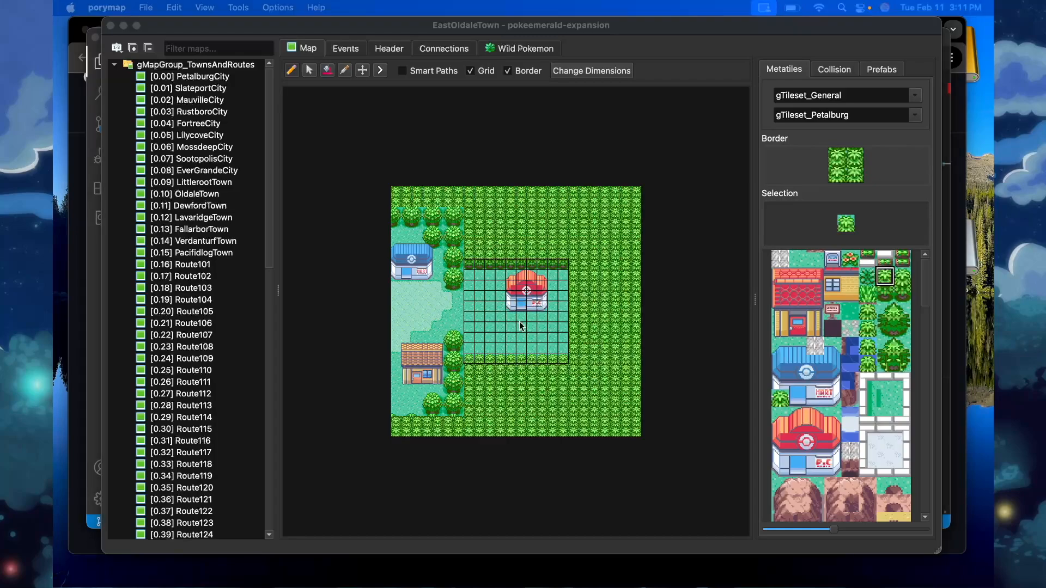
key(ctrl+grave)
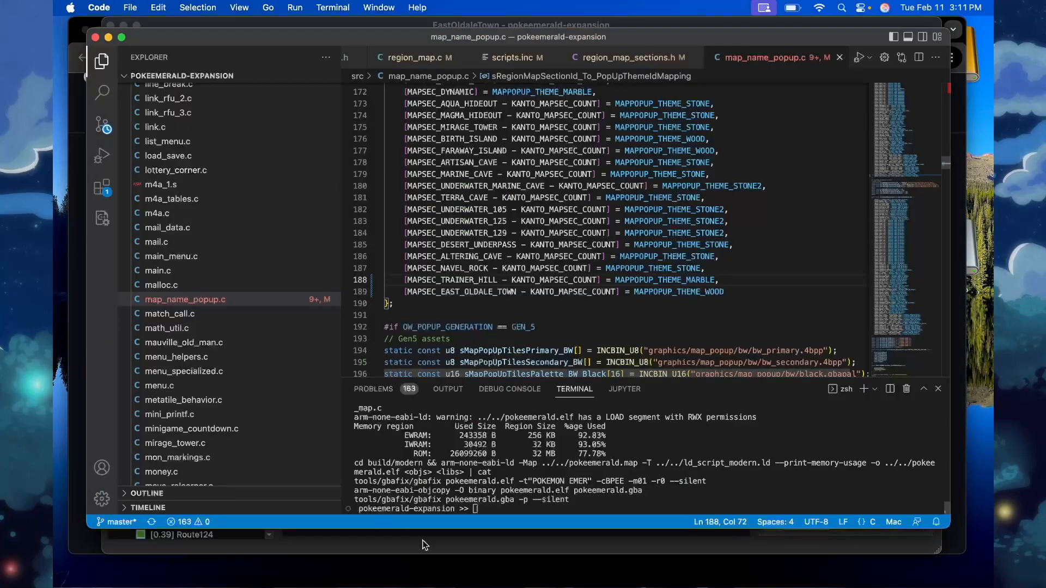
text(make -j8)
key(Return)
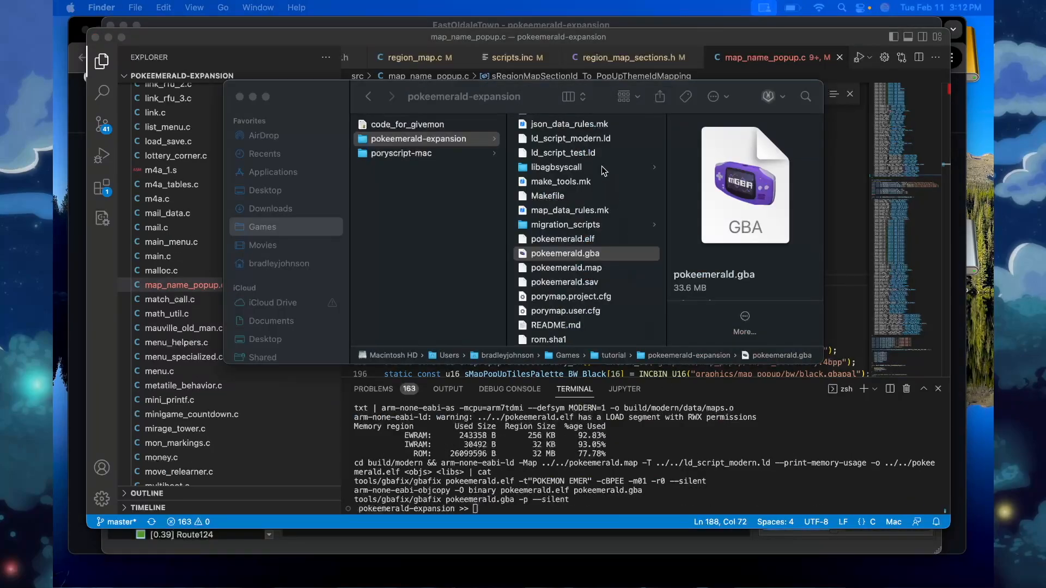
Launch pokeemerald.gba in mGBA with fast-forward on and continue the saved game.
double_click(590, 255)
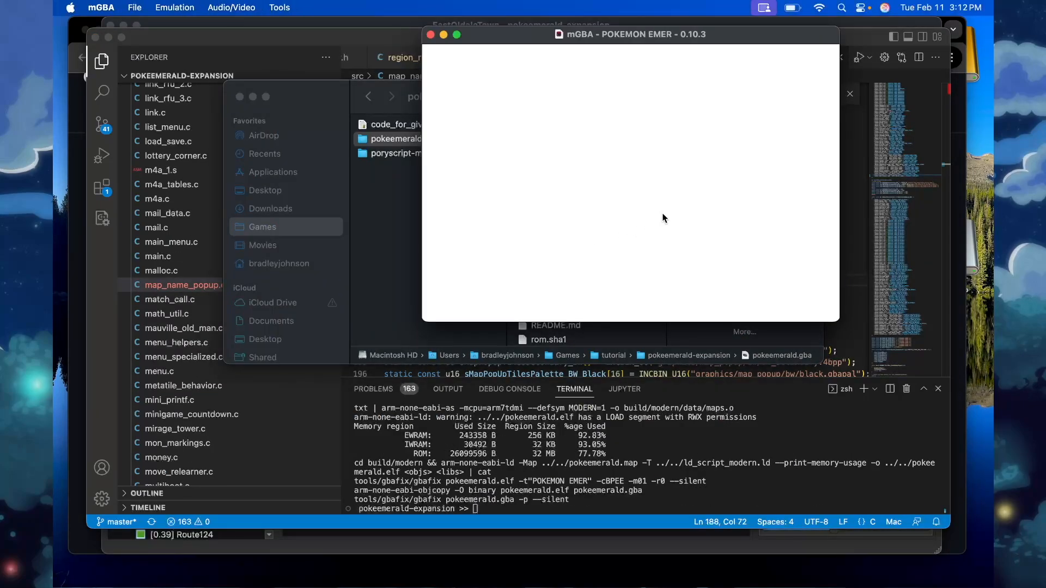
key(Tab)
key(x)
key(x)
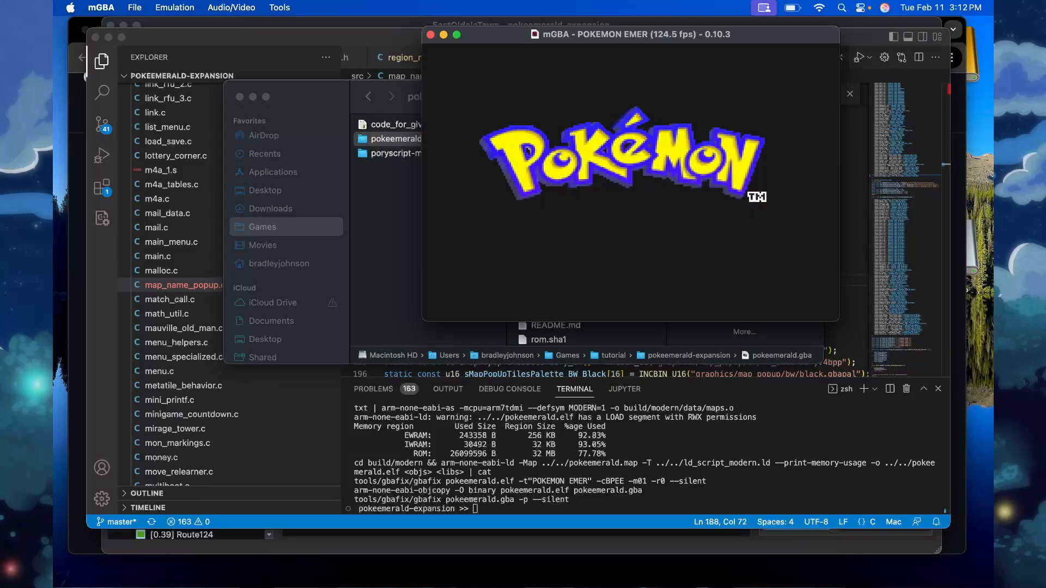
key(x)
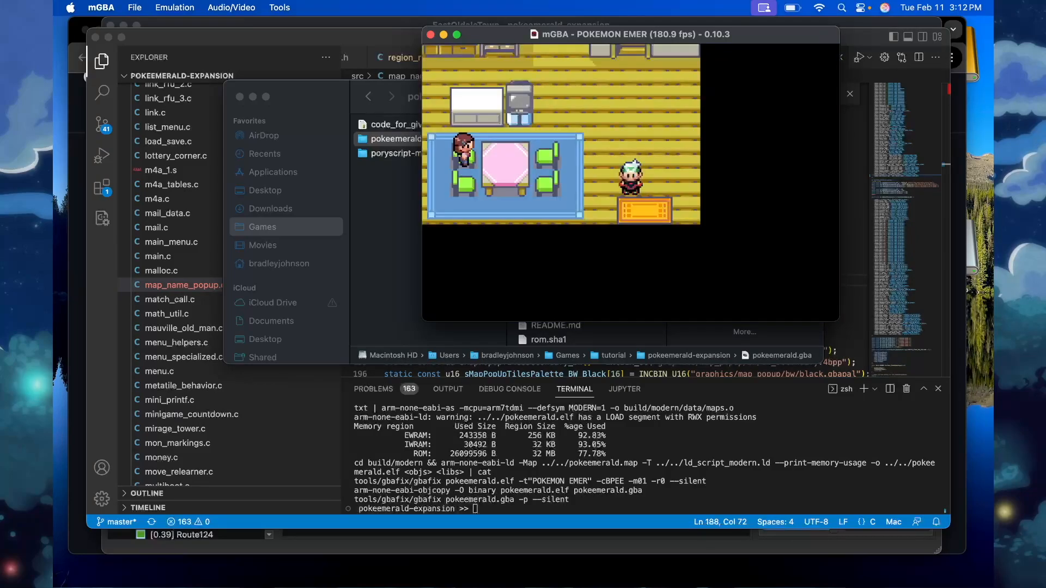
Leave the house and talk to the character standing below the rocky hill to obtain HM02.
key(Down)
key(Down)
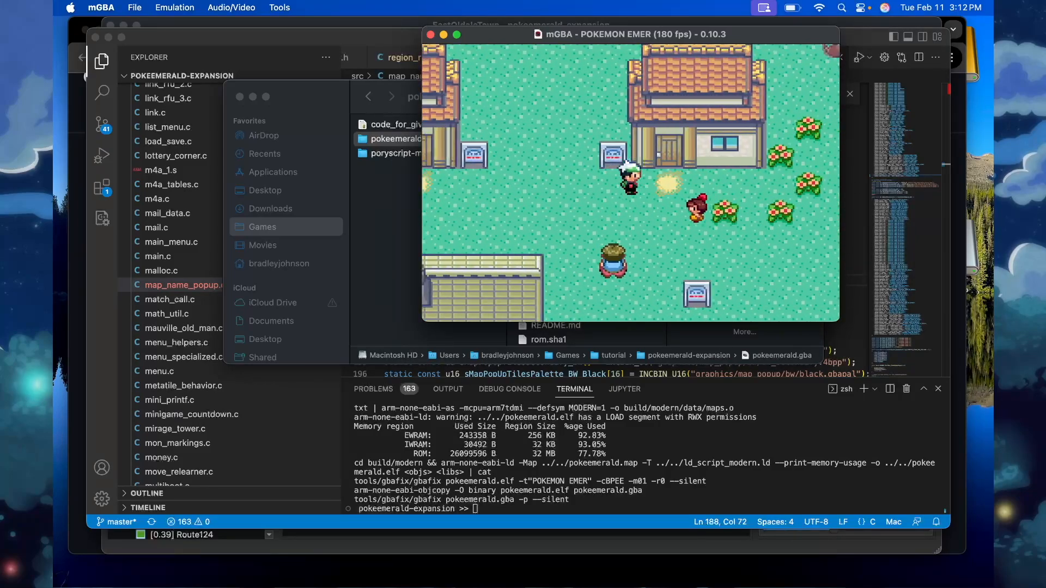
key(Right)
key(Up)
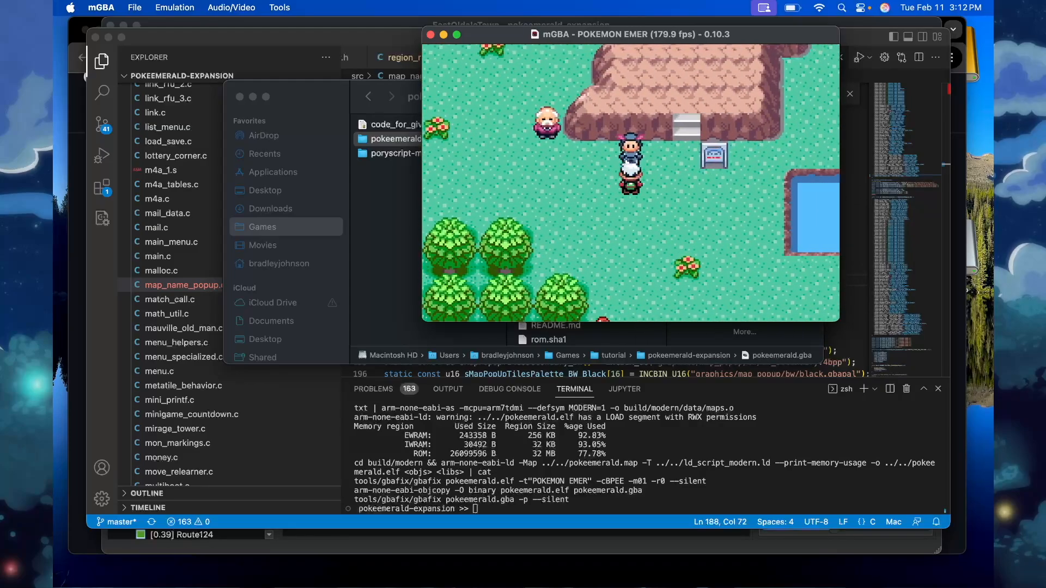
key(x)
key(x)
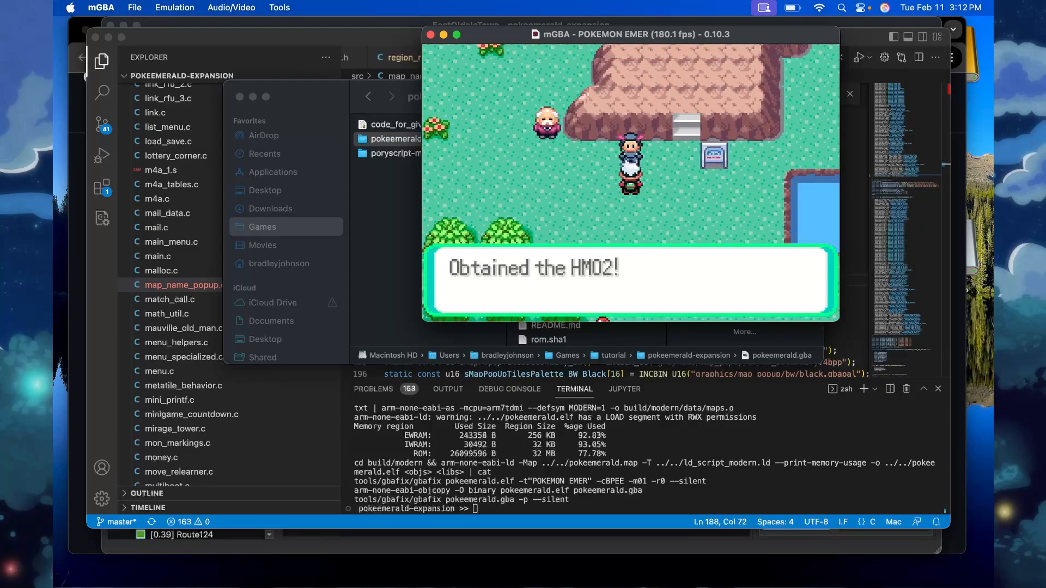
key(x)
Walk around the rocky hill to the character by the northern tree line and receive Rayquaza.
key(Left)
key(Up)
key(Right)
key(Up)
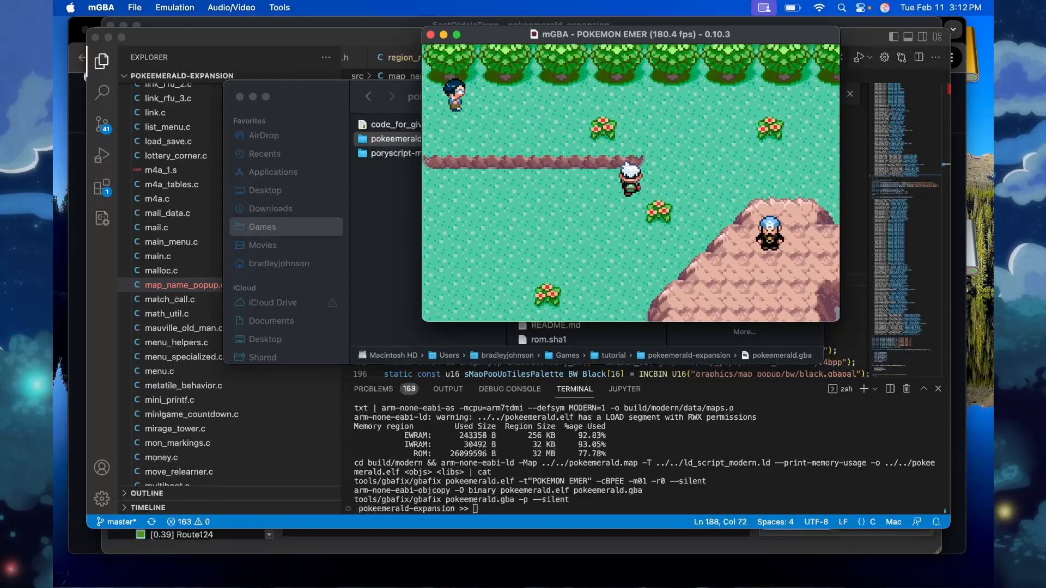
key(Up)
key(x)
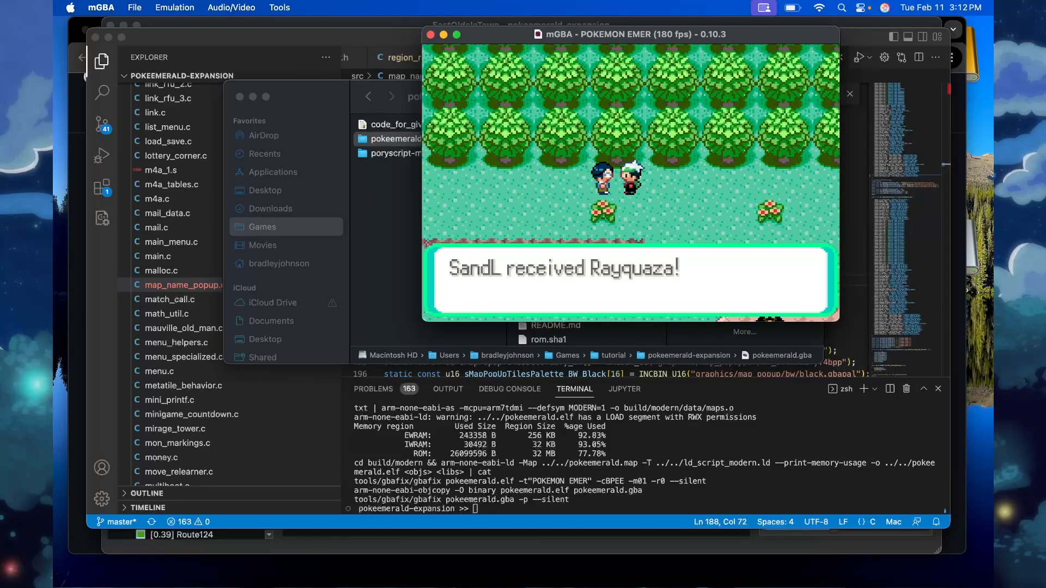
key(x)
key(x)
Walk through Oldale Town into East Oldale Town and stop at the Pokémon Center's door.
key(Down)
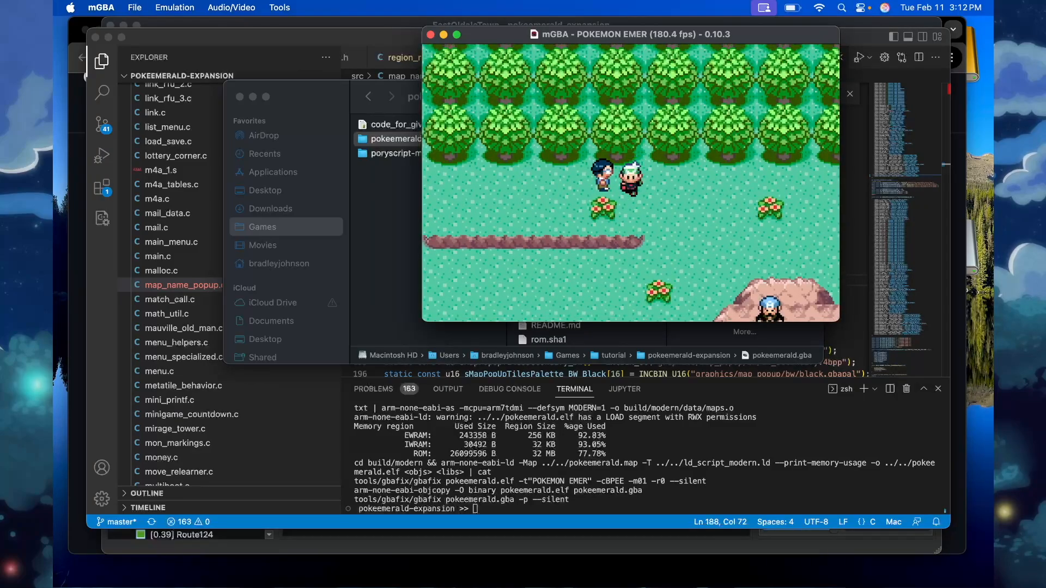
key(Up)
key(Left)
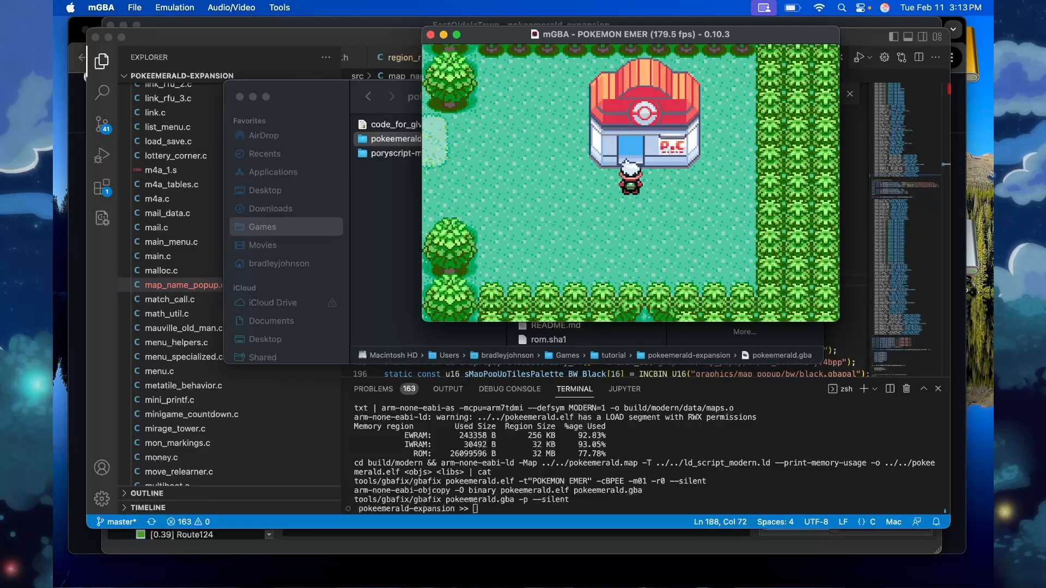
Check the Pokémon party for Rayquaza and return to the overworld.
key(Return)
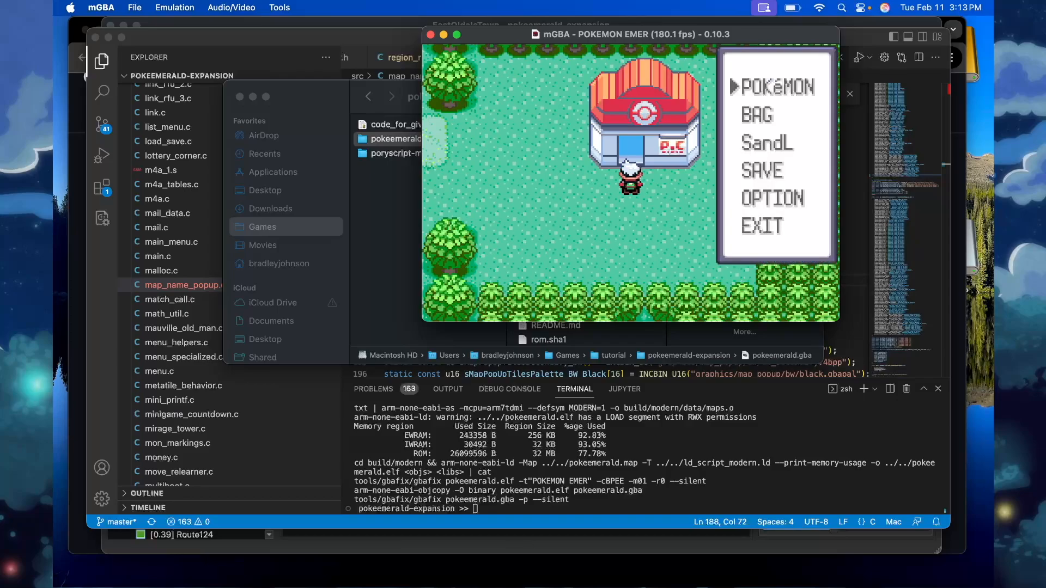
key(x)
key(x)
key(z)
key(z)
key(z)
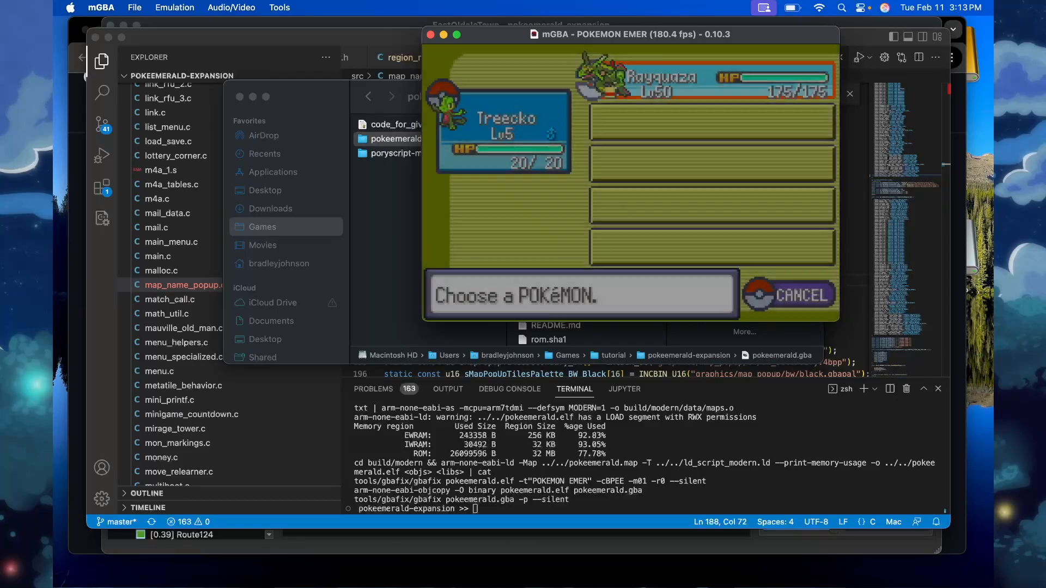
key(Left)
key(Right)
key(Down)
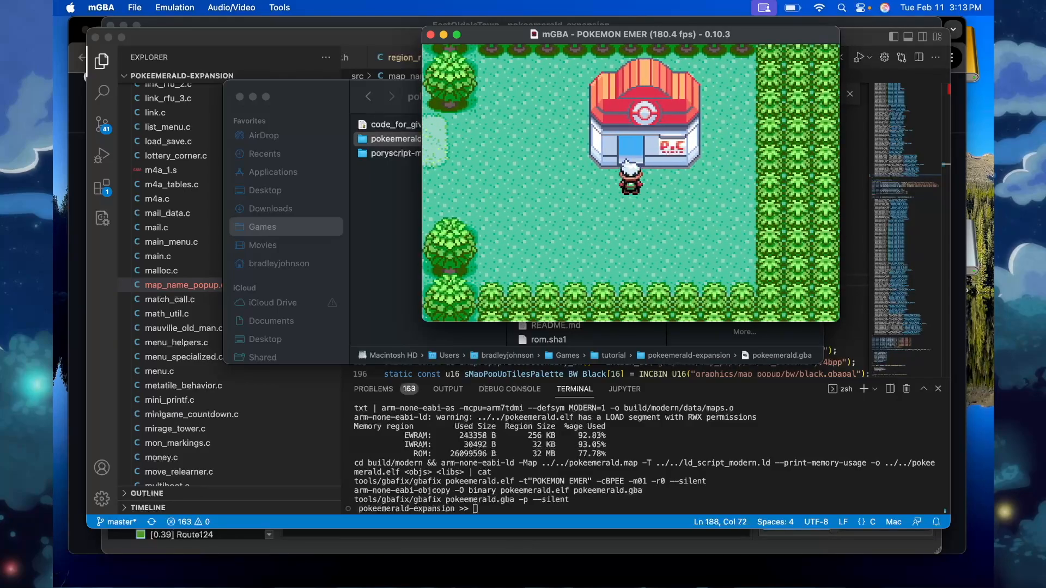
key(Left)
Open the bag in the game and go to its TMs & HMs pocket.
key(Return)
key(Down)
key(x)
key(Right)
key(Right)
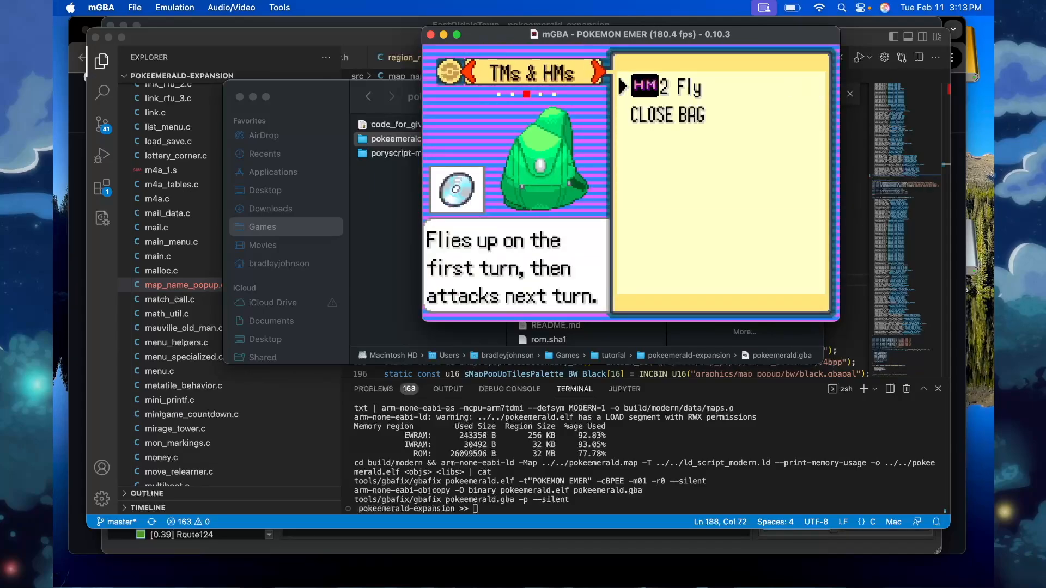
Teach the Fly HM to Rayquaza, forgetting one of its known moves, and leave the bag.
key(x)
key(x)
key(x)
key(x)
key(x)
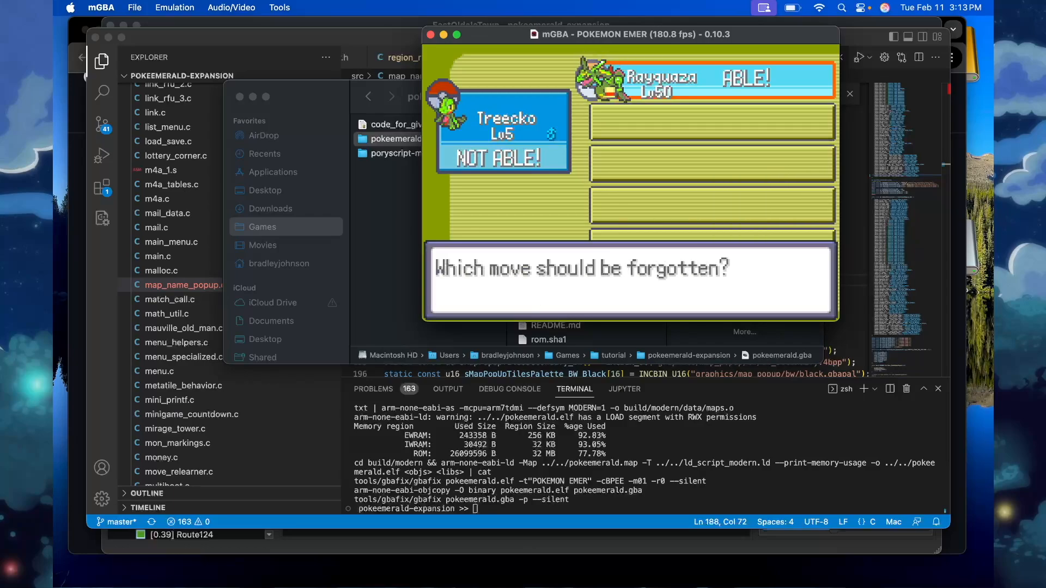
key(x)
key(x)
key(x)
key(x)
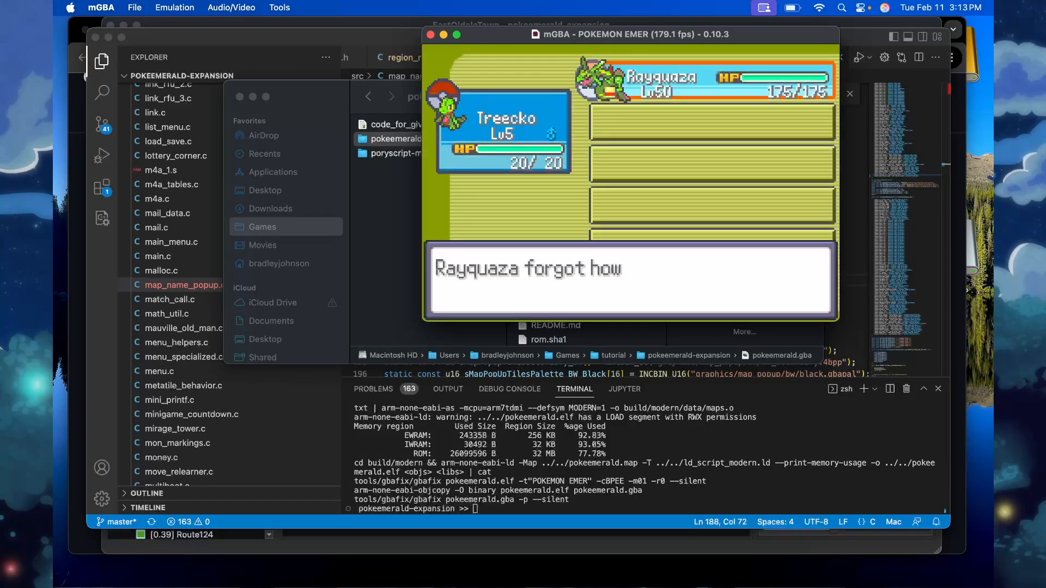
key(x)
key(z)
Use Rayquaza's Fly from the party and choose Littleroot Town on the region map as the destination.
key(Up)
key(x)
key(Down)
key(x)
key(x)
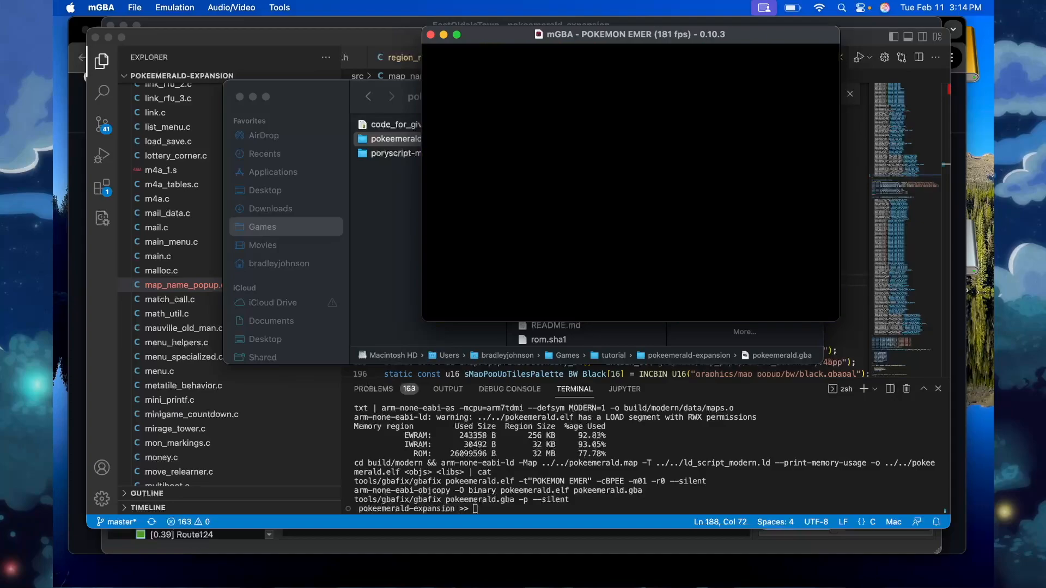
key(Left)
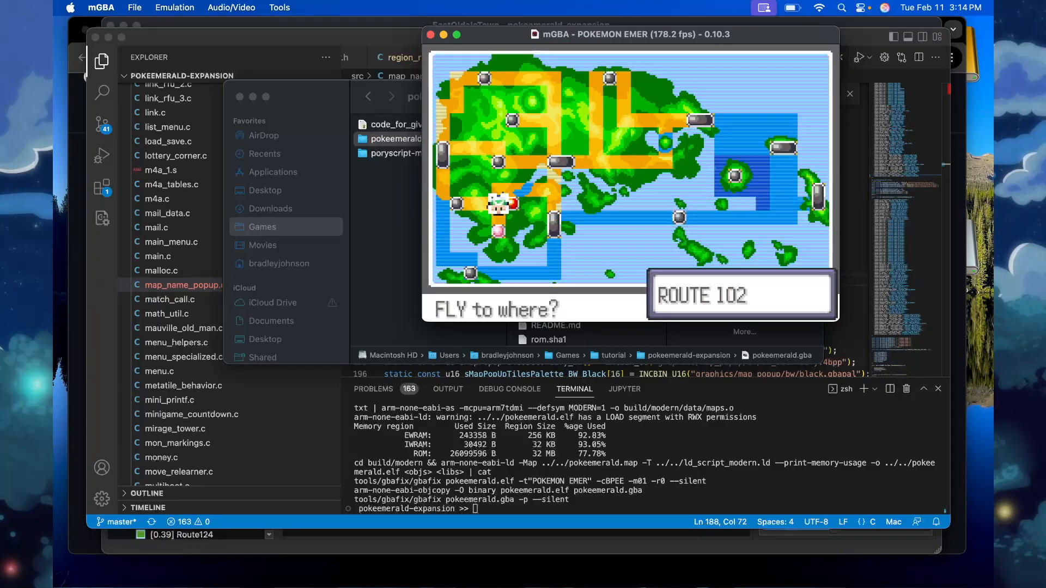
key(Right)
key(Down)
key(x)
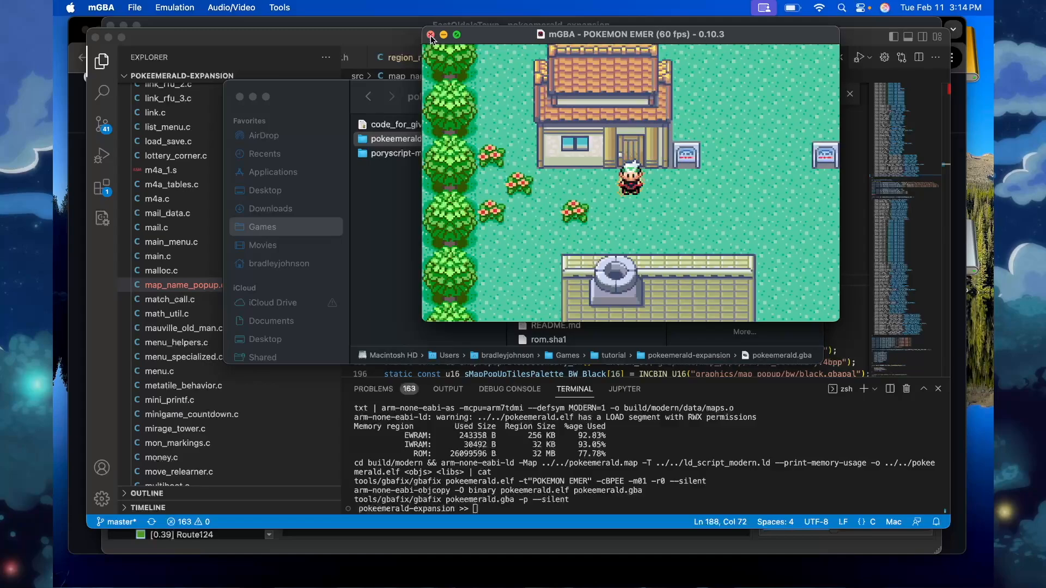
Close the running game, switch to porymap and sort the map list by layout.
click(430, 35)
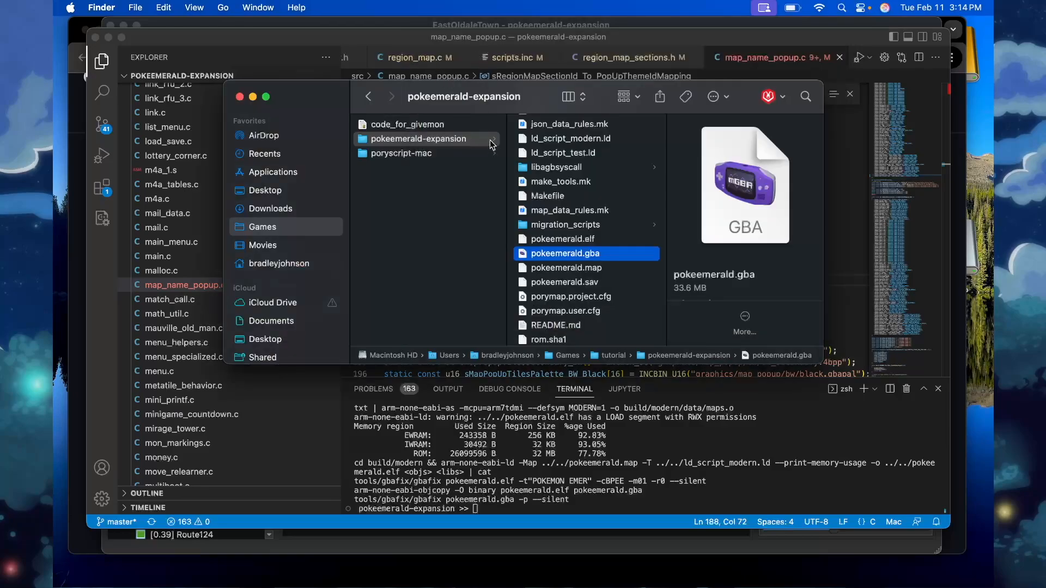
click(554, 22)
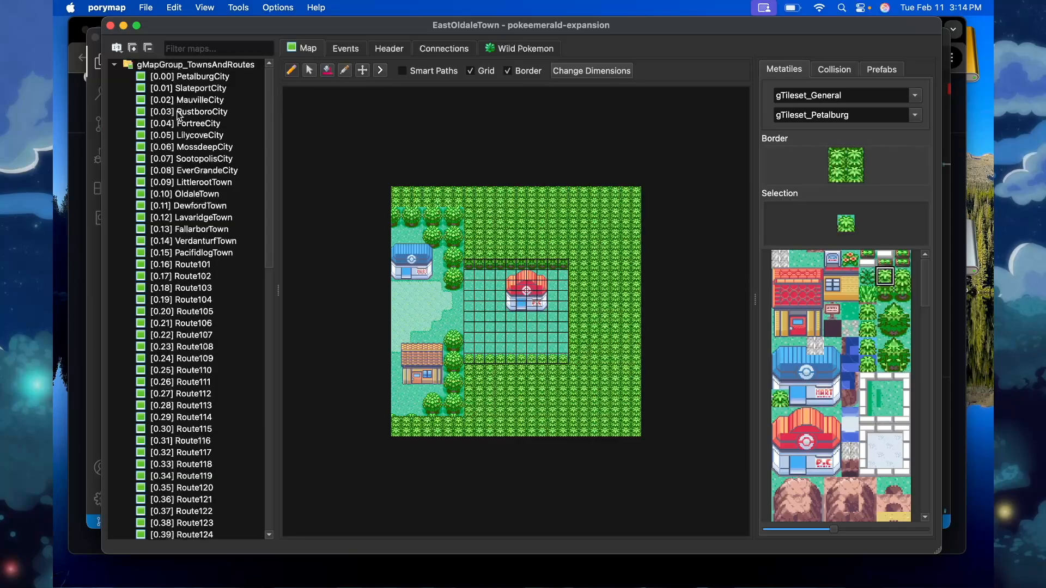
scroll(168, 225, down, 13)
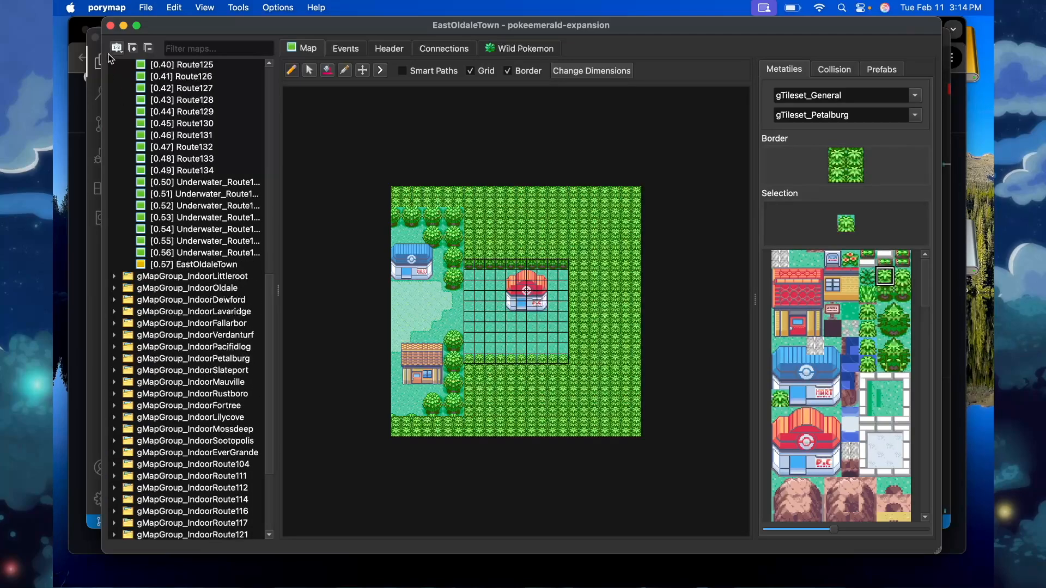
click(117, 48)
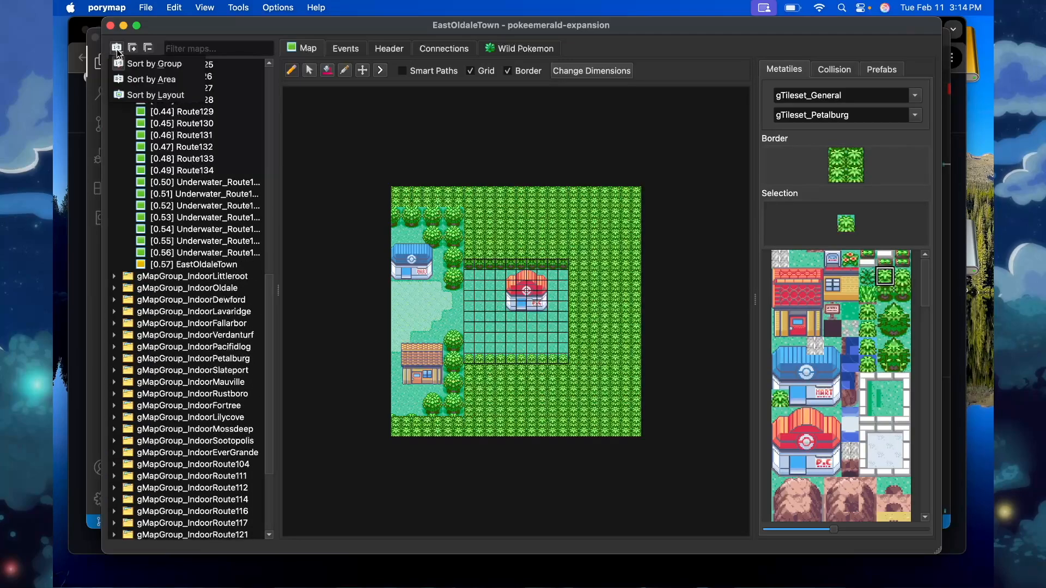
click(153, 91)
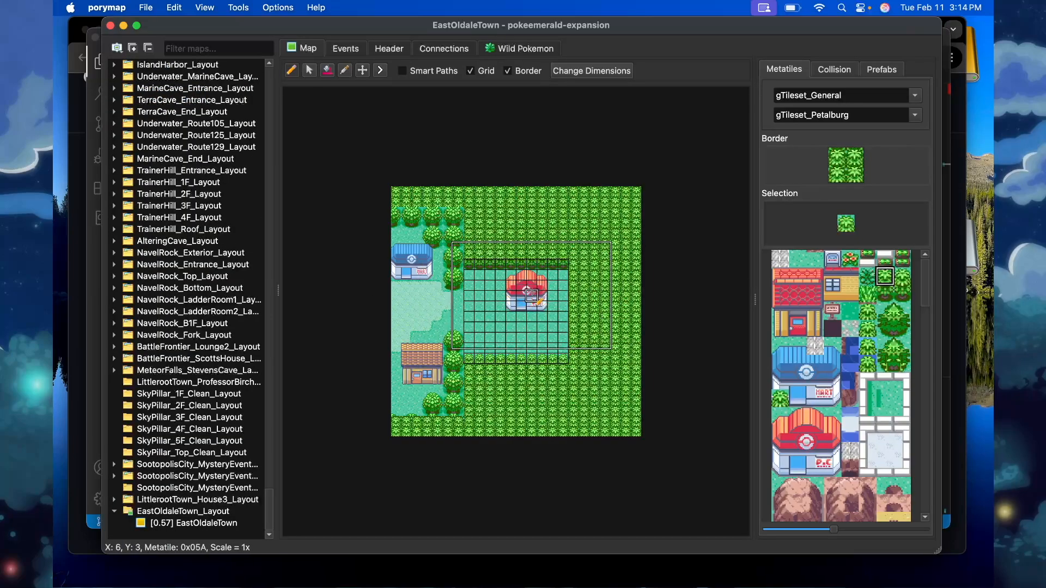
Filter the layout list by "pok" to find the Pokémon Center layouts.
scroll(248, 400, up, 15)
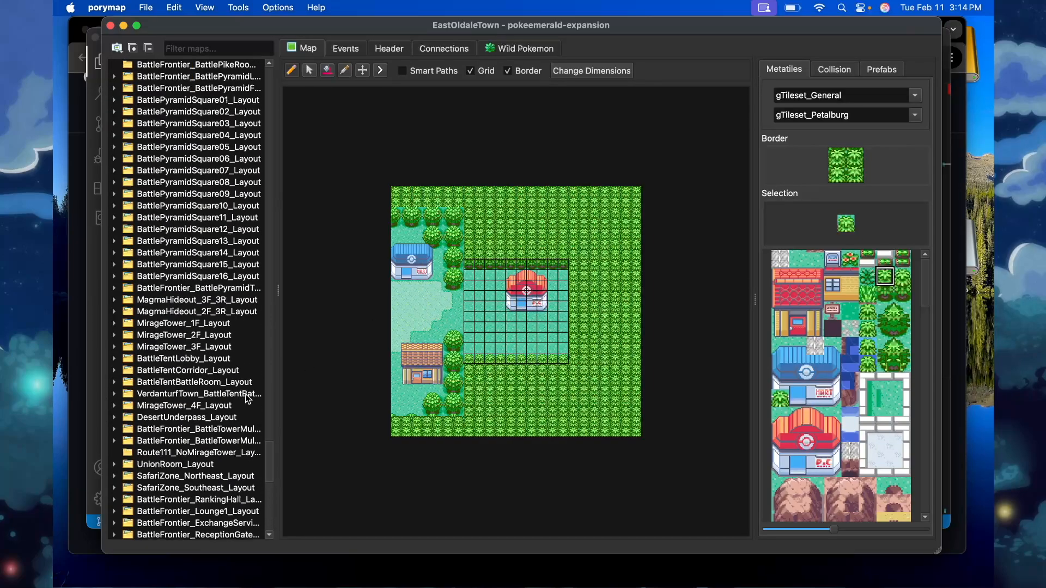
scroll(247, 399, up, 10)
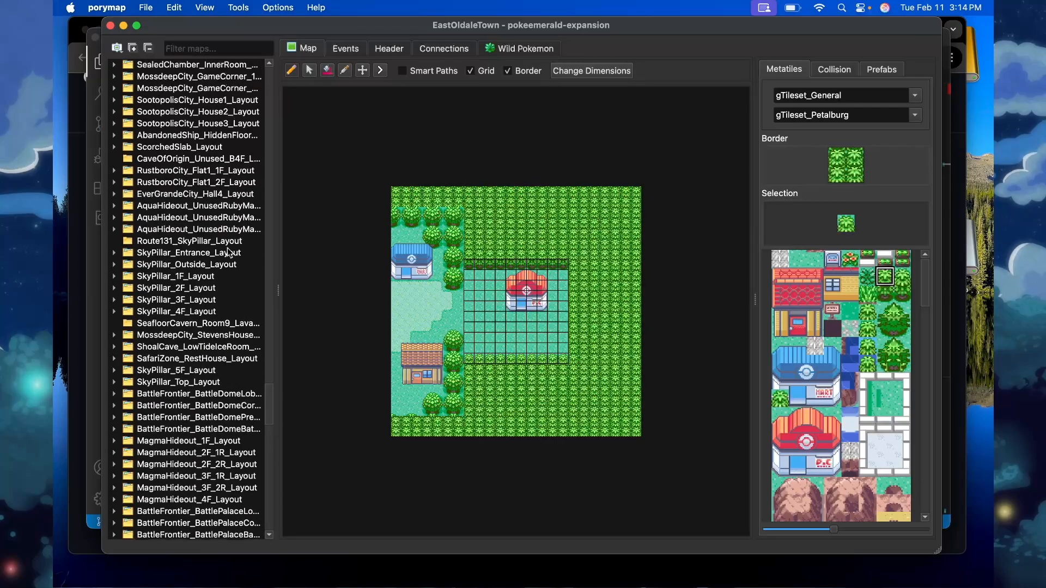
scroll(221, 219, up, 8)
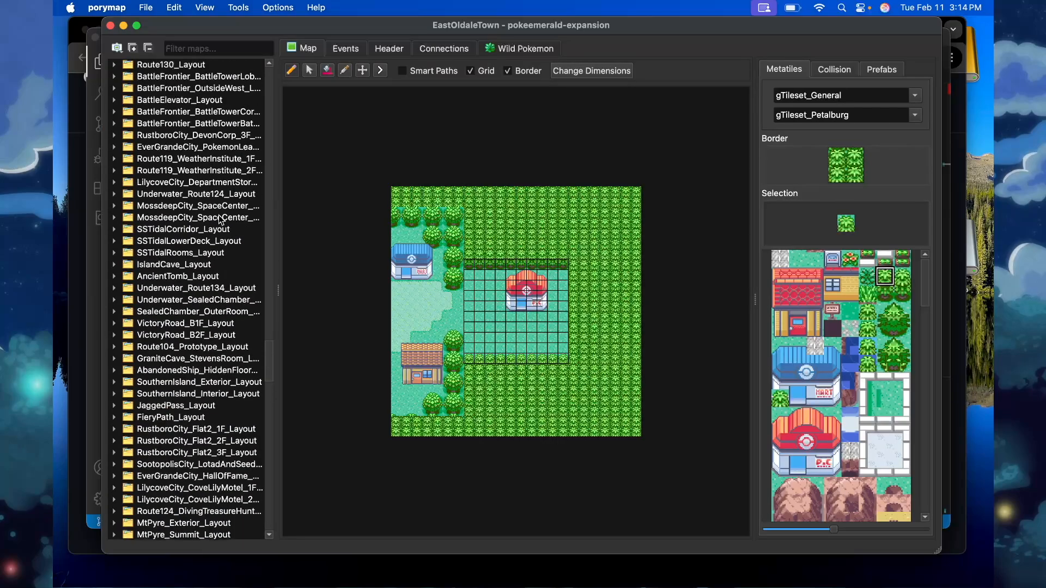
scroll(221, 219, up, 15)
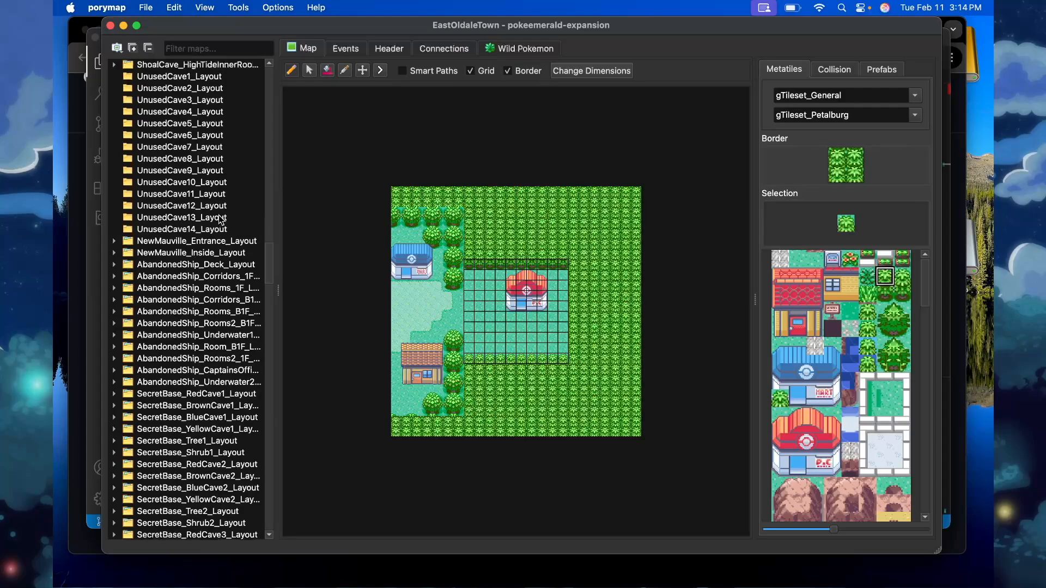
scroll(220, 219, up, 5)
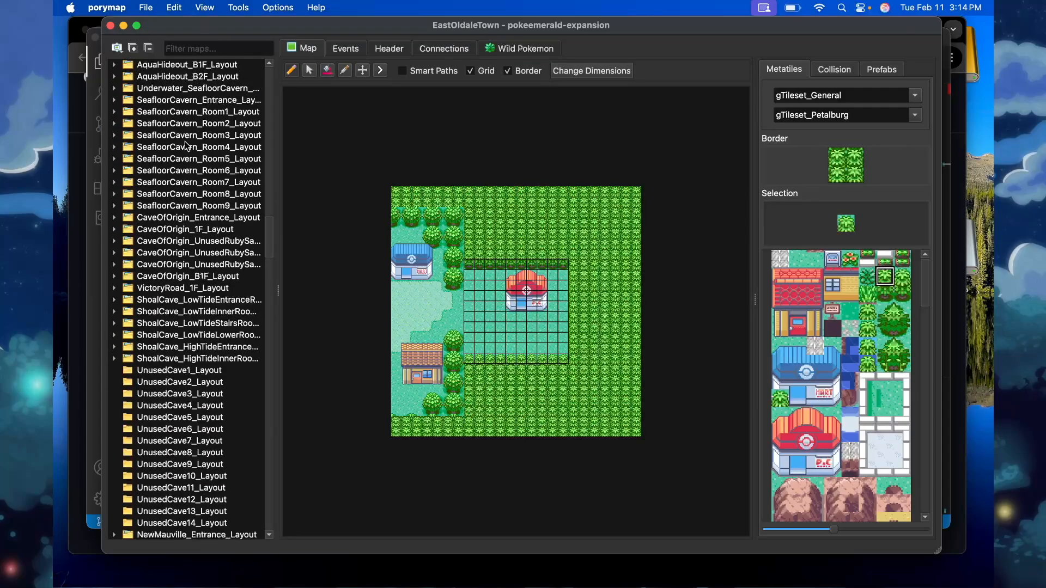
click(203, 48)
text(pok)
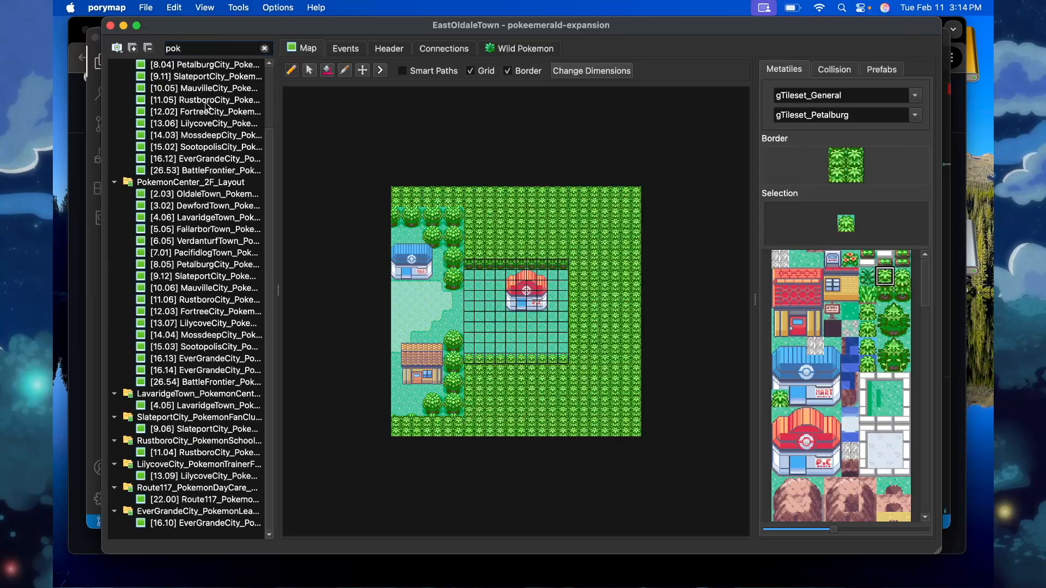
scroll(199, 207, up, 2)
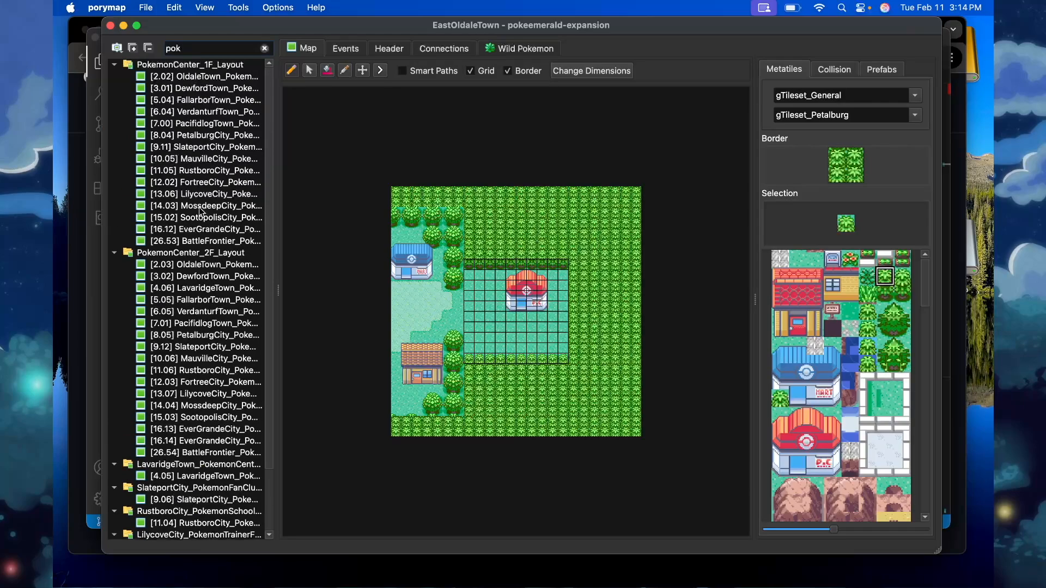
right_click(182, 66)
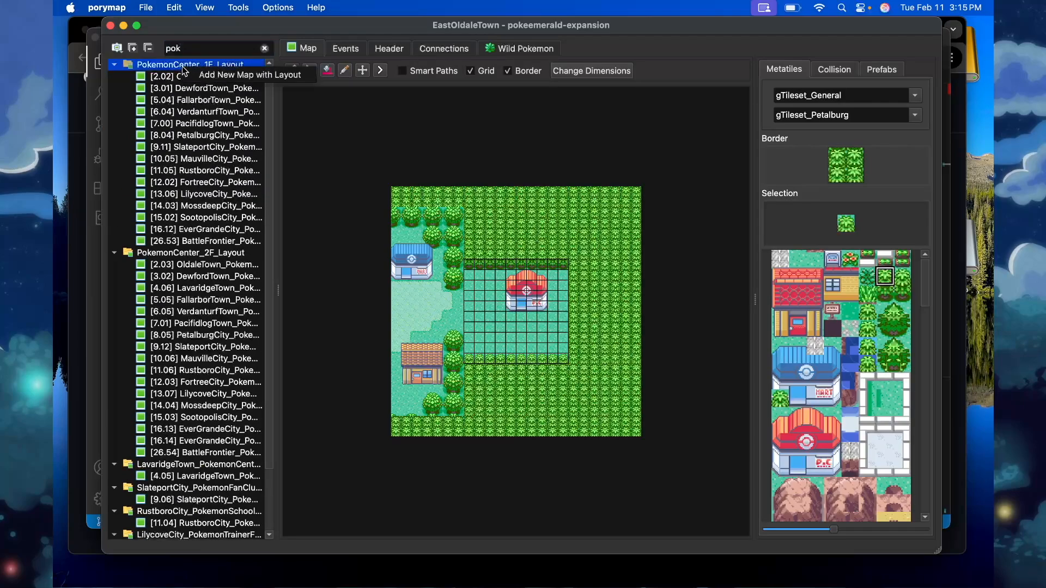
click(234, 75)
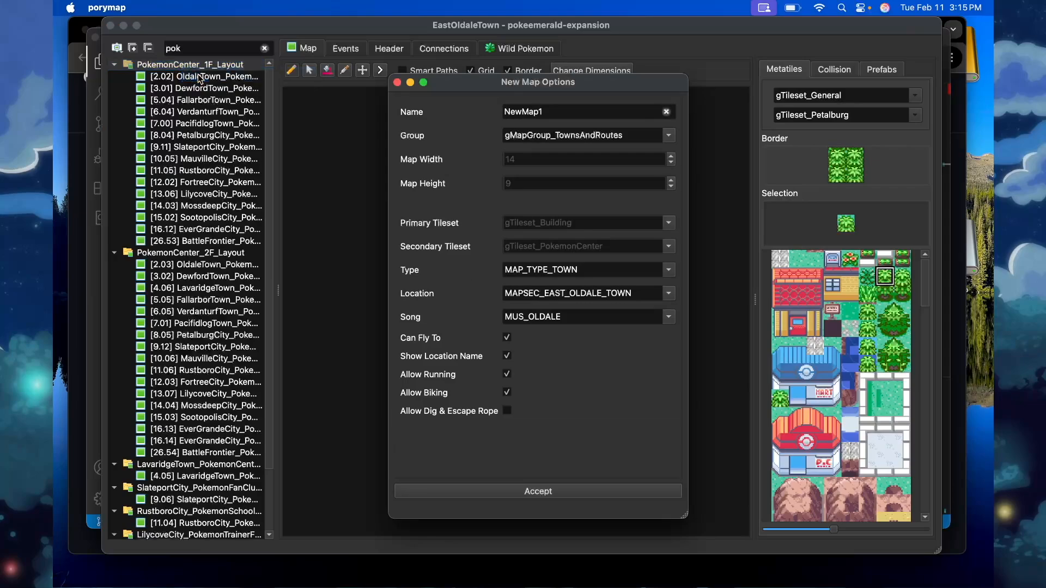
double_click(562, 110)
text(Es)
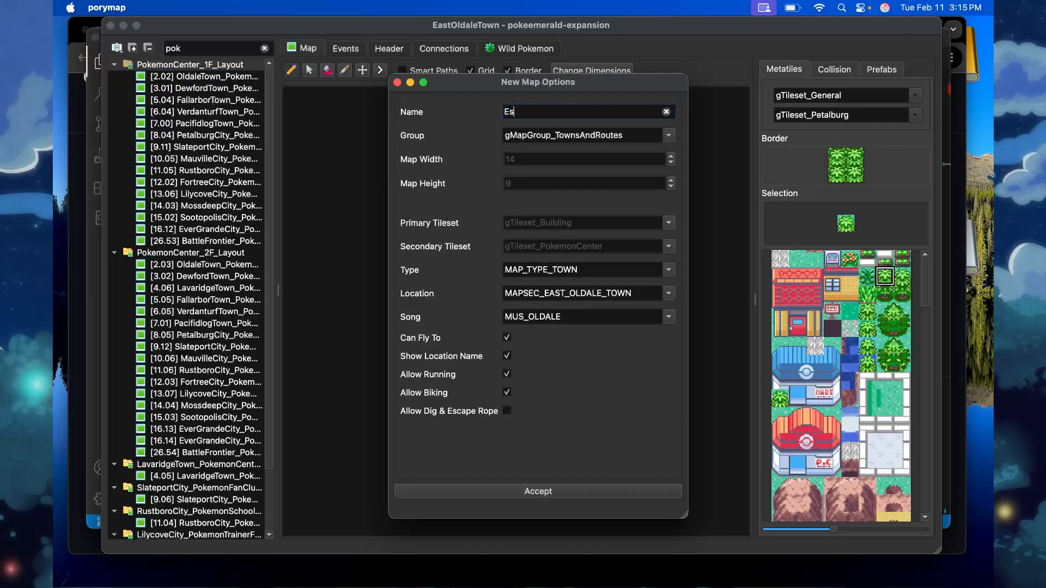
text(stOldaleTown_Pokecenter)
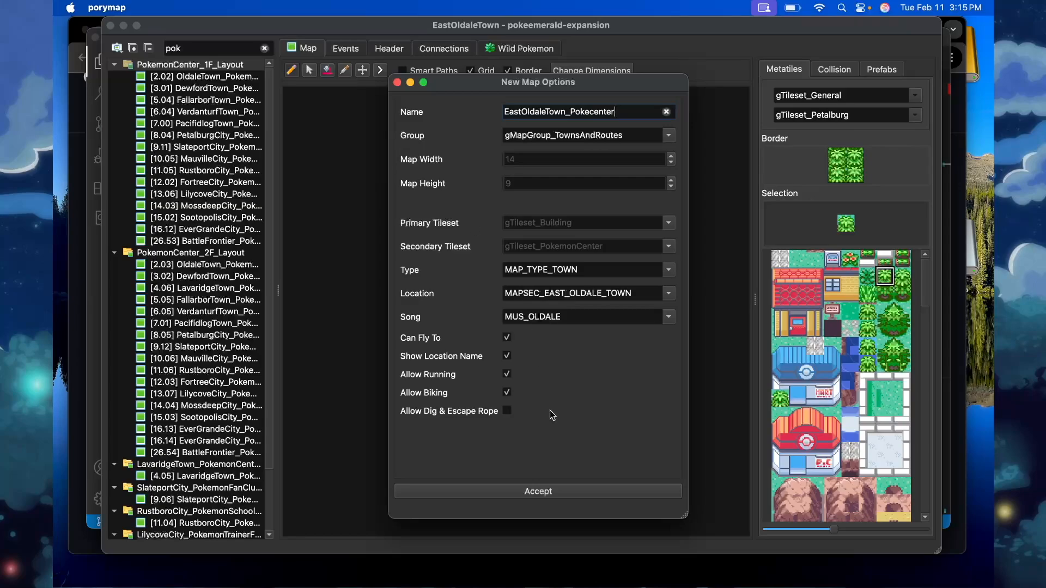
click(397, 82)
Widen the map list and start a new map with PokemonCenter_1F_Layout, naming it EastOldaleTown_PokemonCenter_1F.
drag(277, 287, 346, 287)
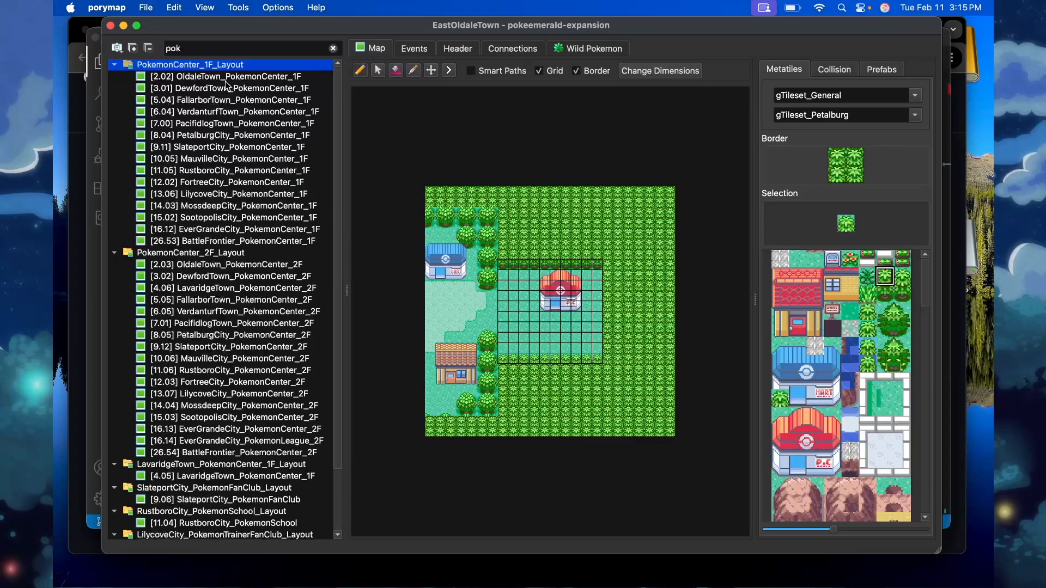
right_click(211, 68)
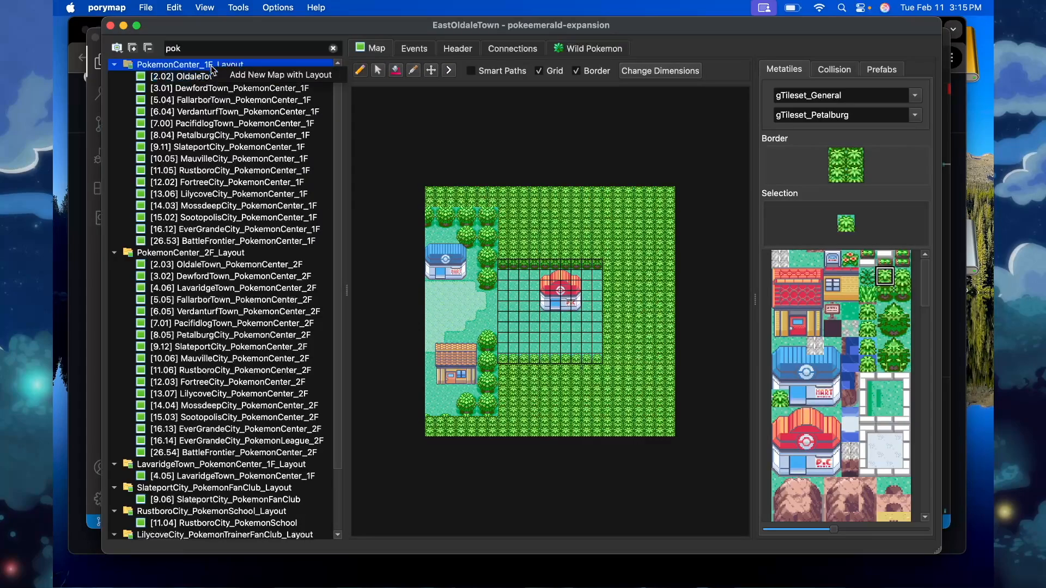
click(234, 77)
double_click(534, 112)
text(EastOldaleTown_PokemonCenter_1F)
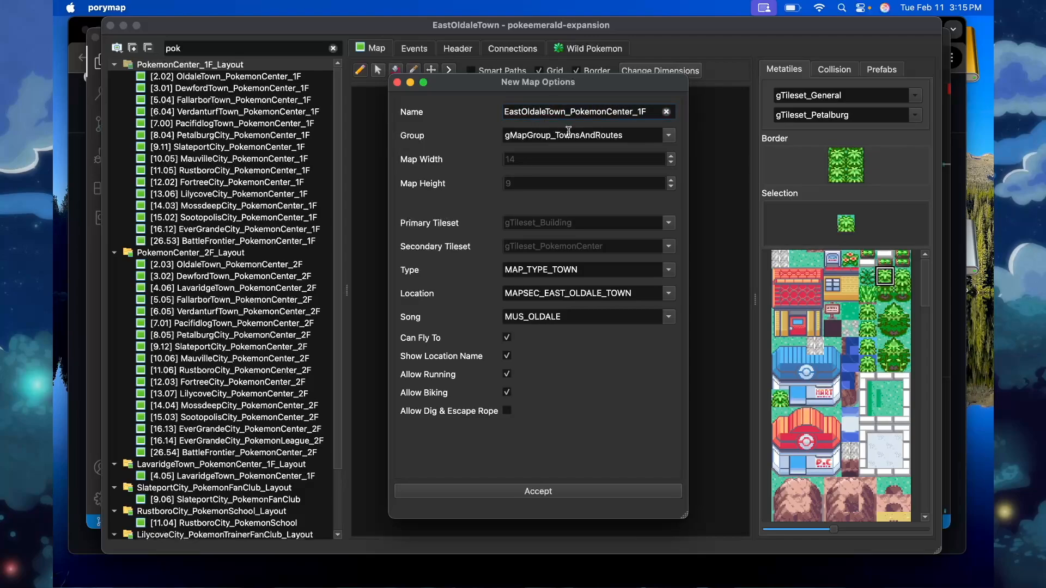
Try to assign the new map to a custom group named gMapGroup_IndoorEastOldale.
click(669, 134)
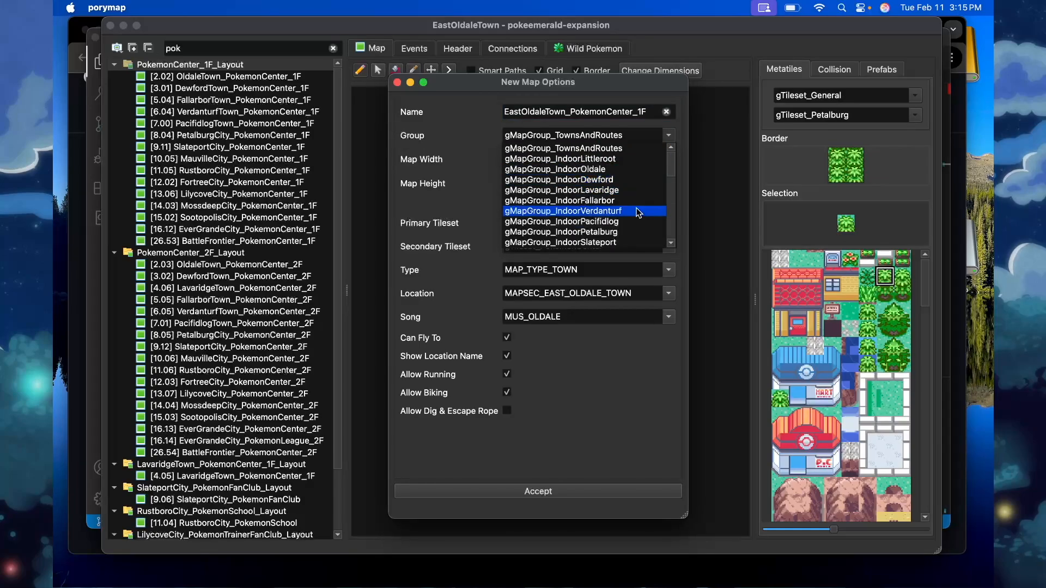
scroll(638, 213, down, 6)
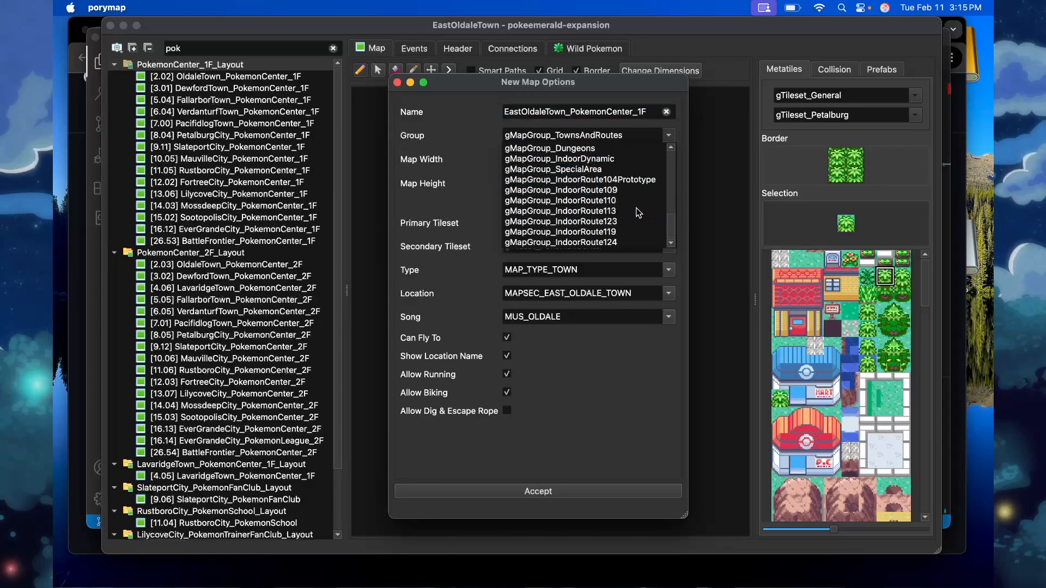
scroll(639, 213, up, 6)
click(635, 136)
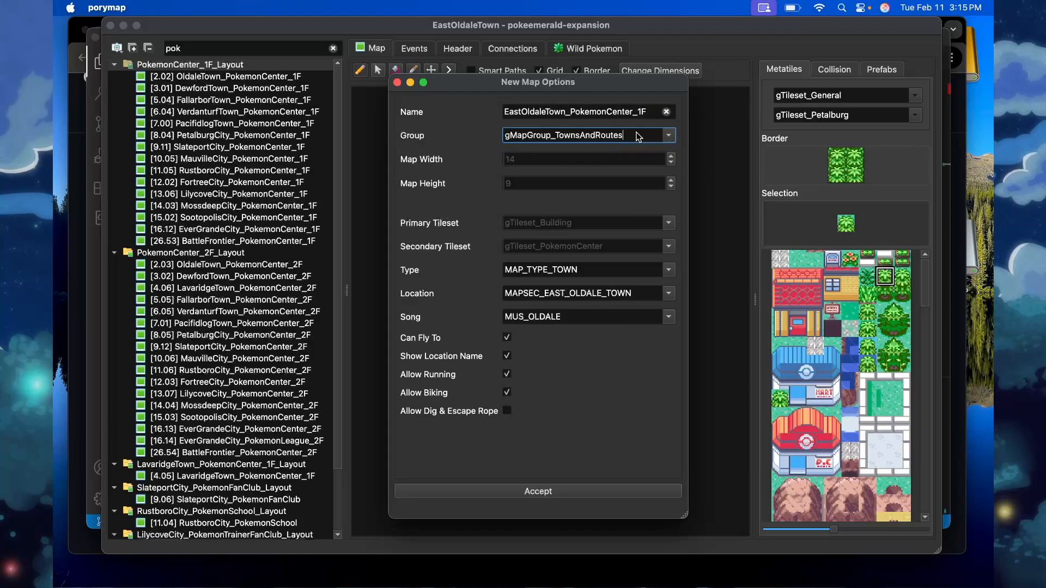
drag(557, 135, 558, 160)
text(doorO)
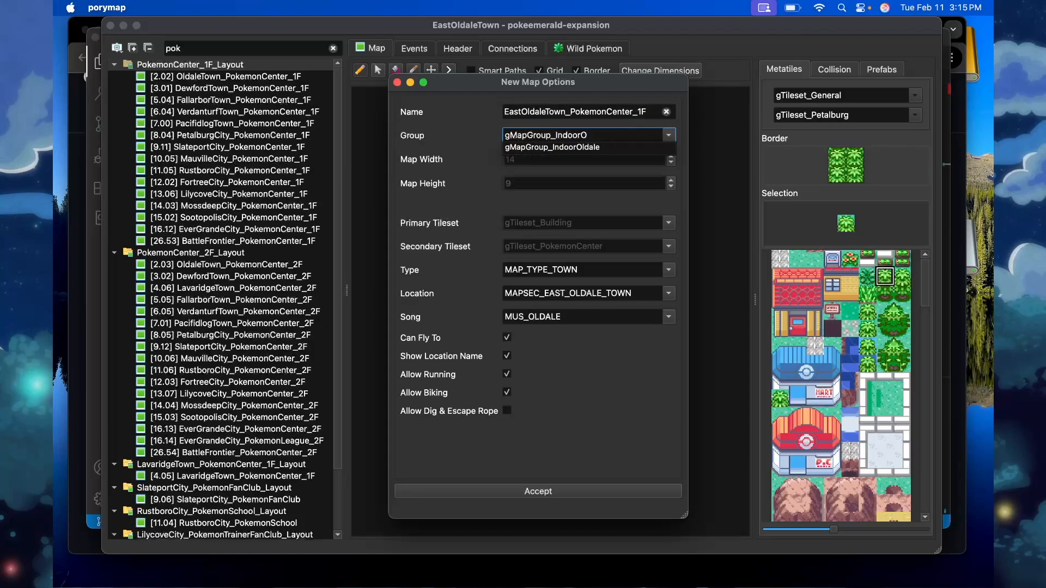
key(BackSpace)
text(EastOldale)
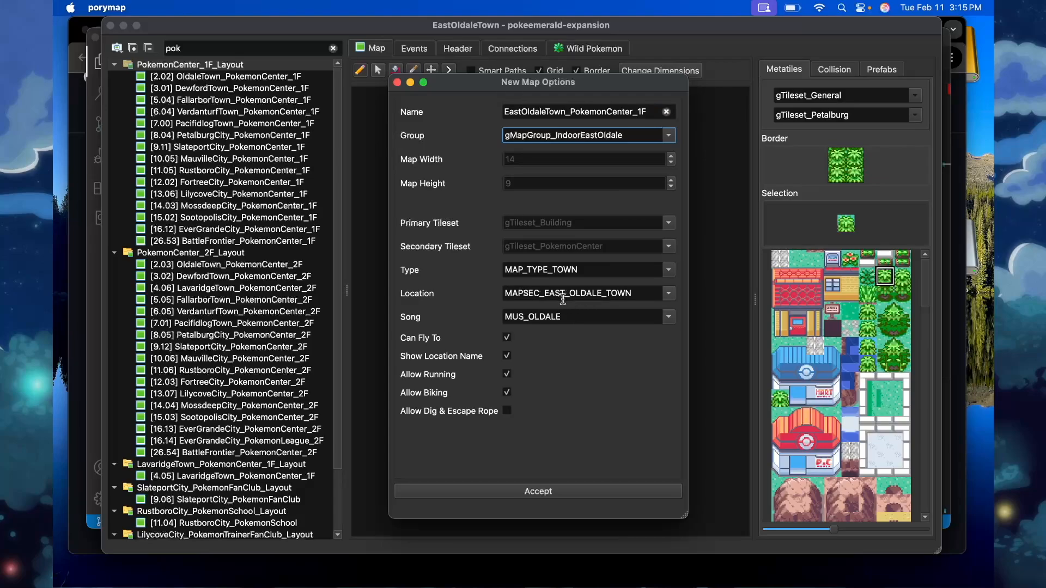
Set the new map's song to MUS_POKE_CENTER and disable flying to it, its location name display, running and biking.
click(620, 319)
key(super+a)
text(poke)
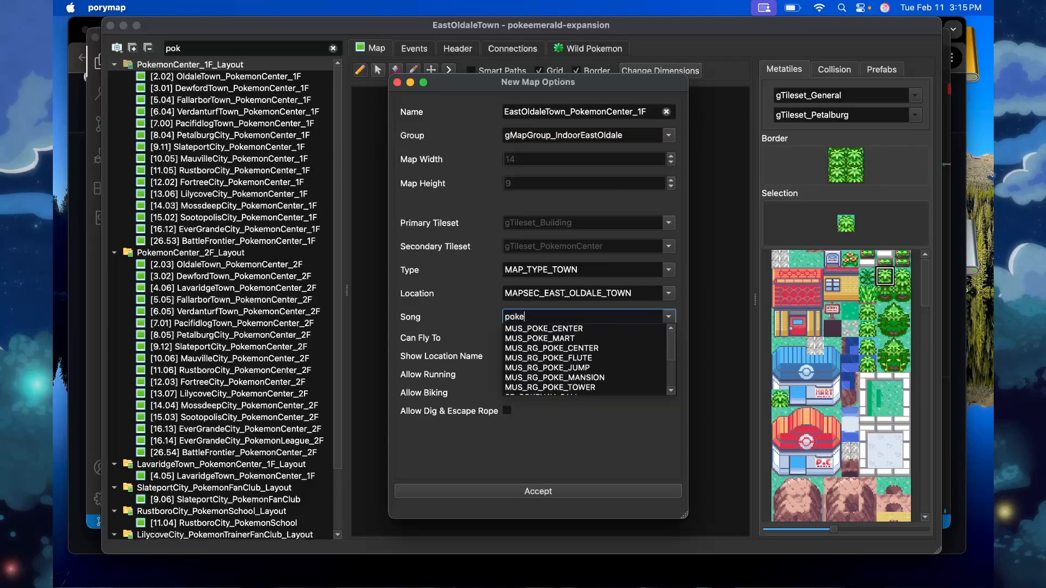
click(579, 329)
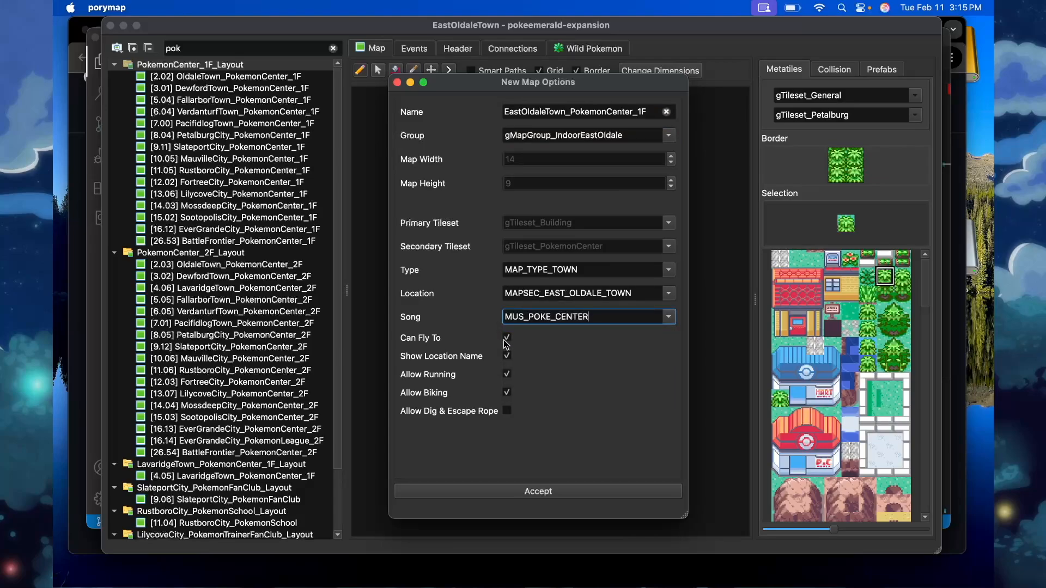
click(506, 358)
click(506, 375)
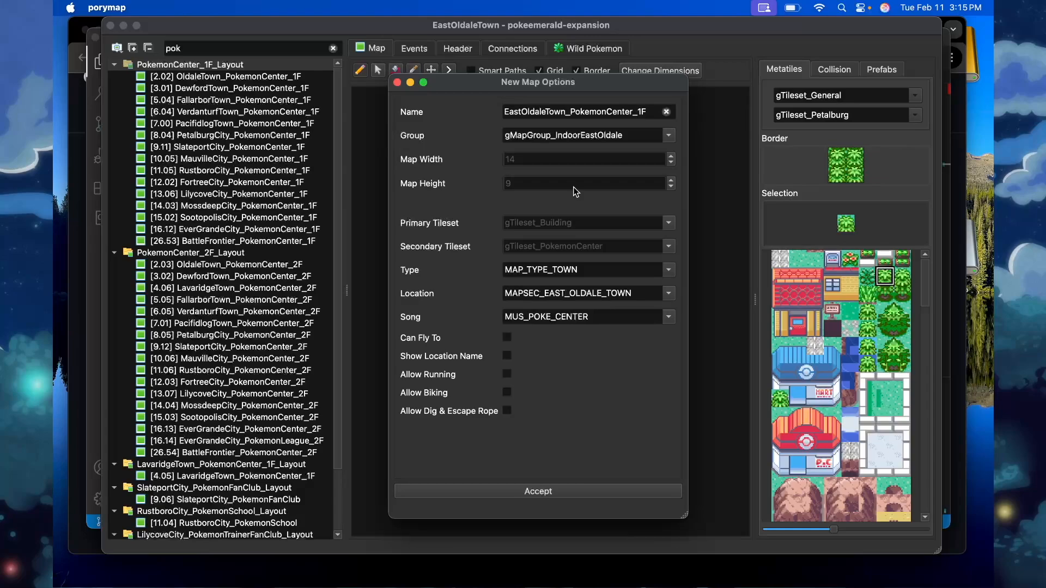
Try to accept the new map options, and change the map's group to gMapGroup_IndoorOldale.
click(539, 489)
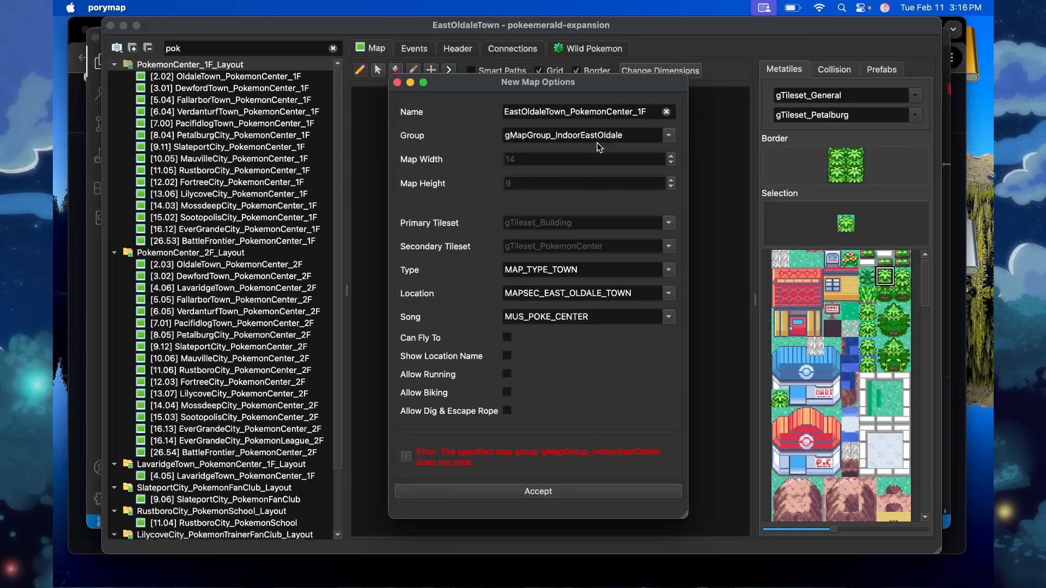
click(669, 136)
click(629, 170)
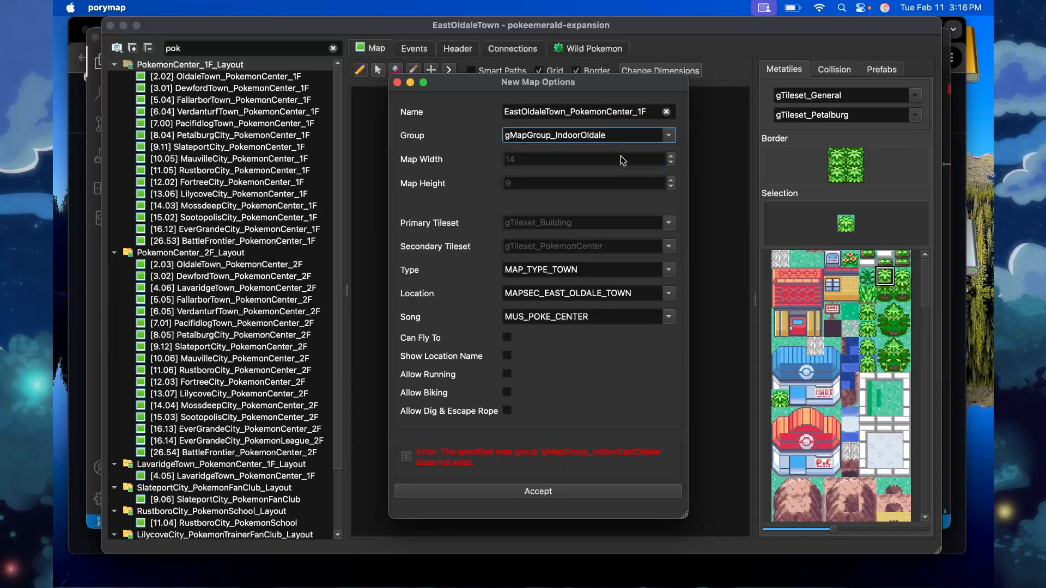
Create the new Pokémon Center map with the entered options and open its events for editing.
click(524, 491)
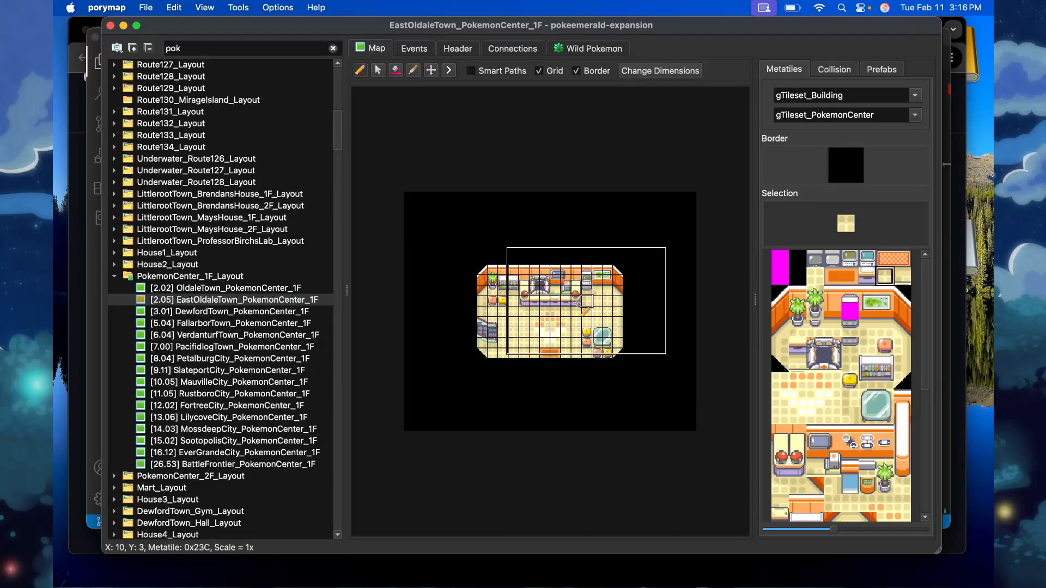
click(417, 51)
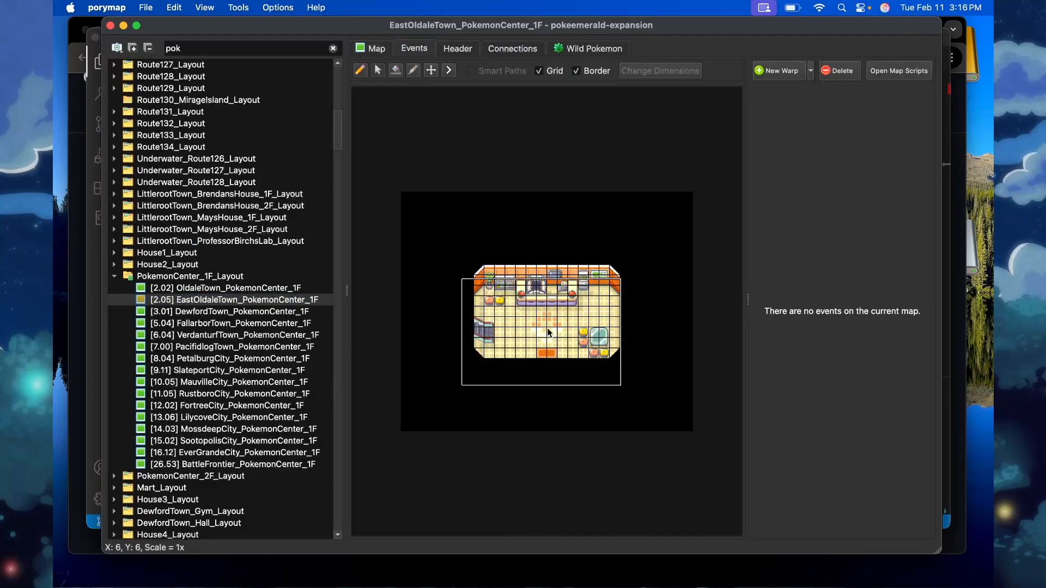
click(373, 51)
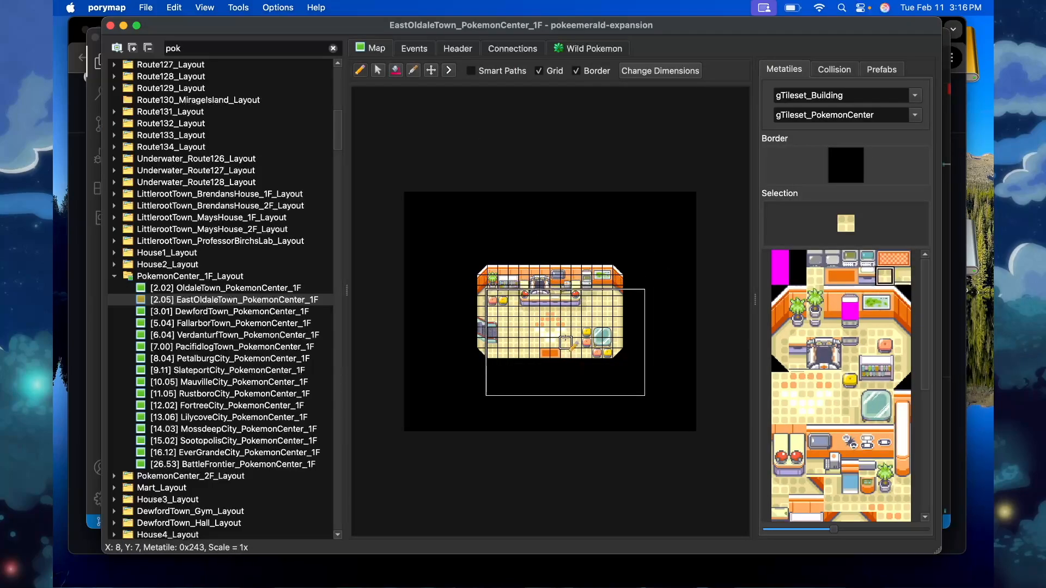
click(425, 53)
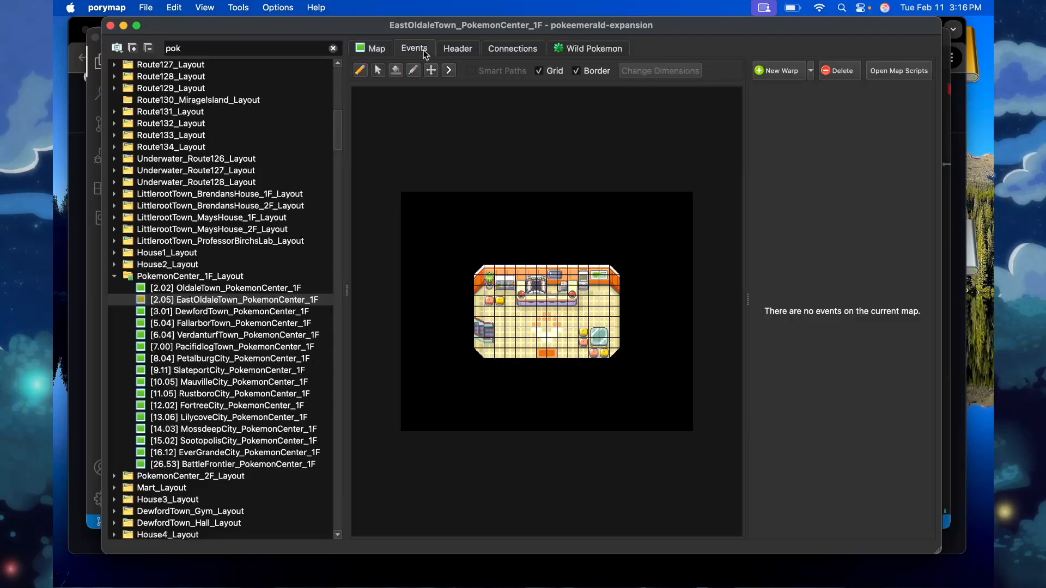
Add a warp on the exit mat at x 7, y 8 with EastOldaleTown as its destination map.
click(778, 71)
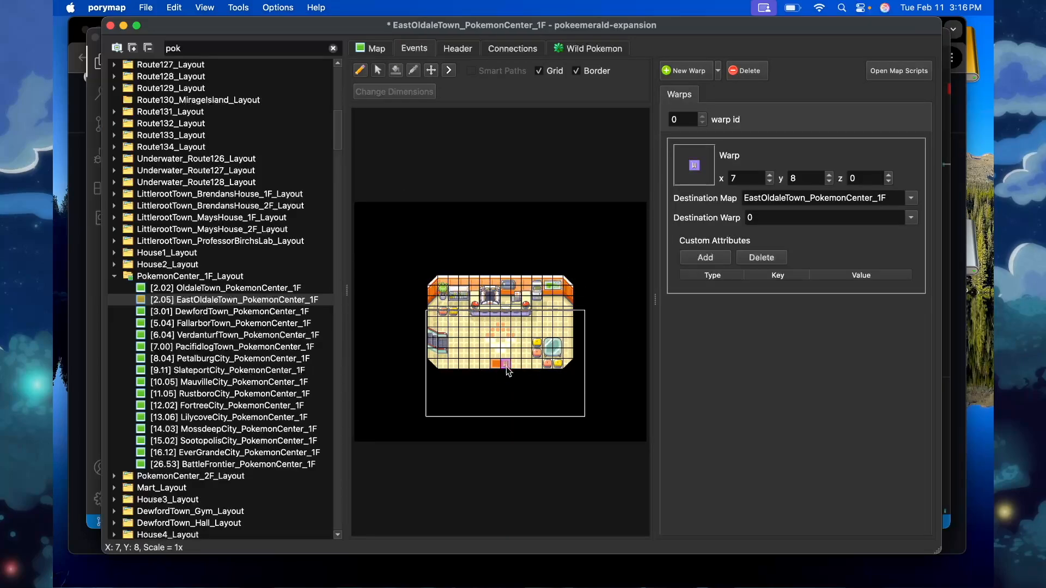
drag(806, 199, 806, 222)
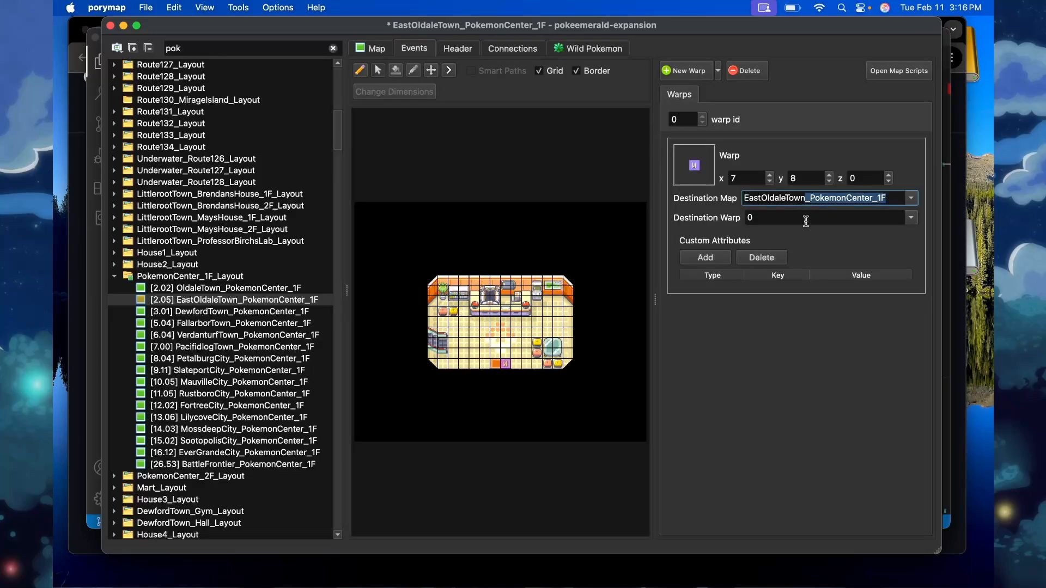
key(BackSpace)
key(Return)
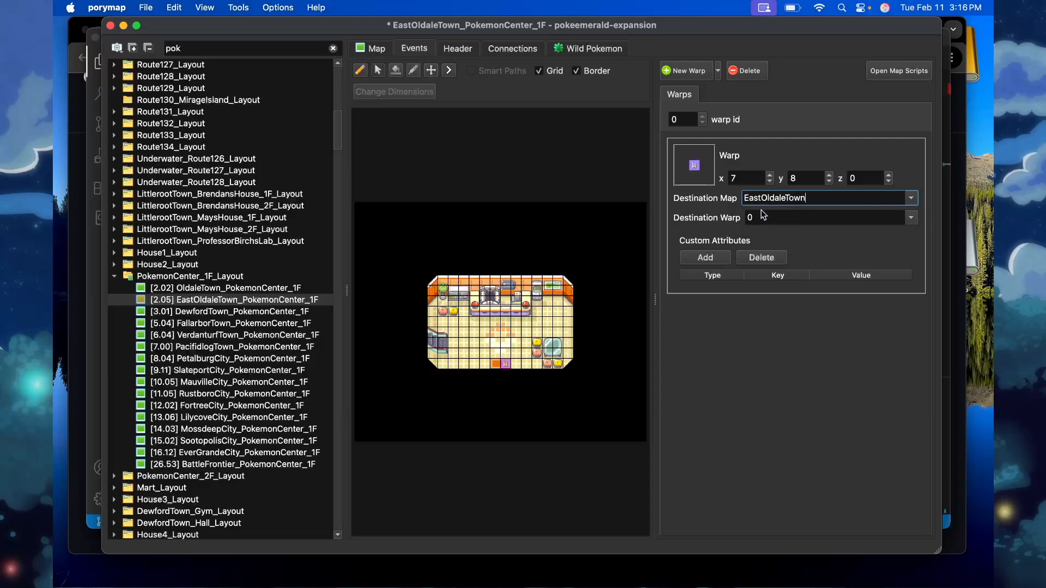
Add a second exit warp at x 6, y 8 with destination map EastOldaleTown, and save the map.
click(689, 72)
drag(510, 323, 496, 364)
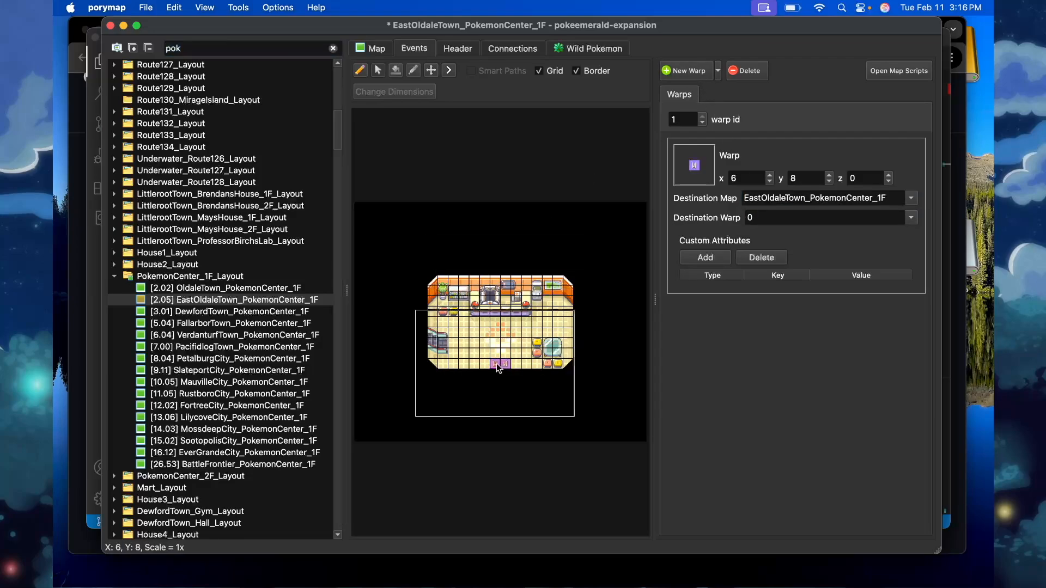
click(807, 198)
key(shift+super+Right)
key(BackSpace)
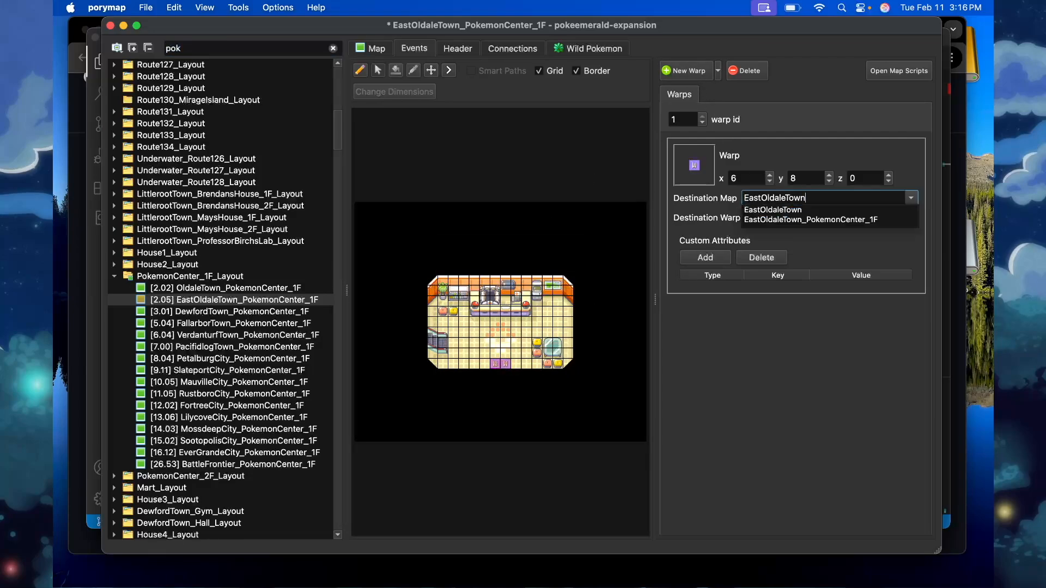
key(Return)
key(super+s)
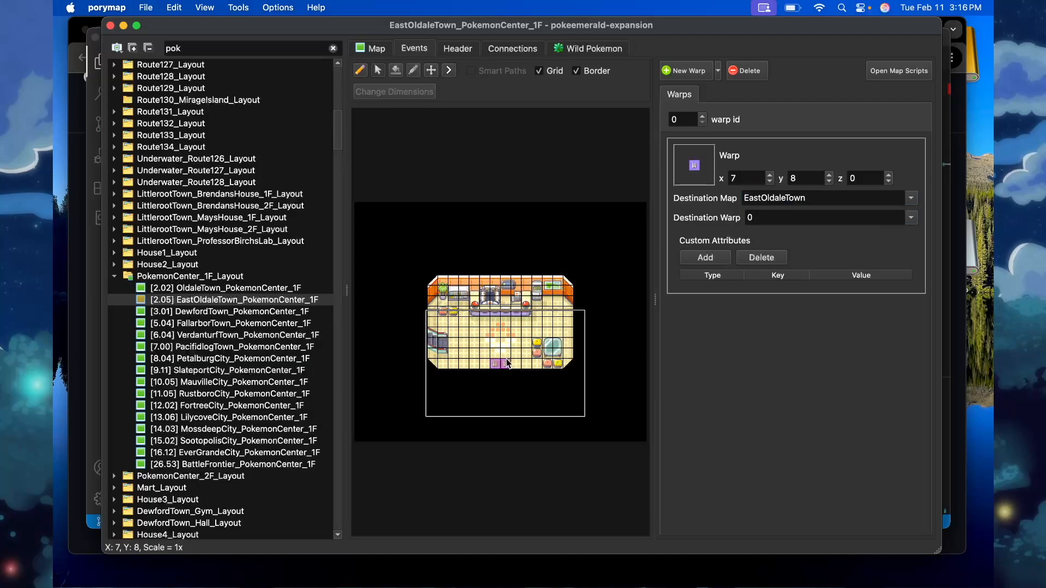
In EastOldaleTown, add a warp on the Pokémon Center door at x 5, y 4 leading to EastOldaleTown_PokemonCenter_1F, and save.
double_click(507, 364)
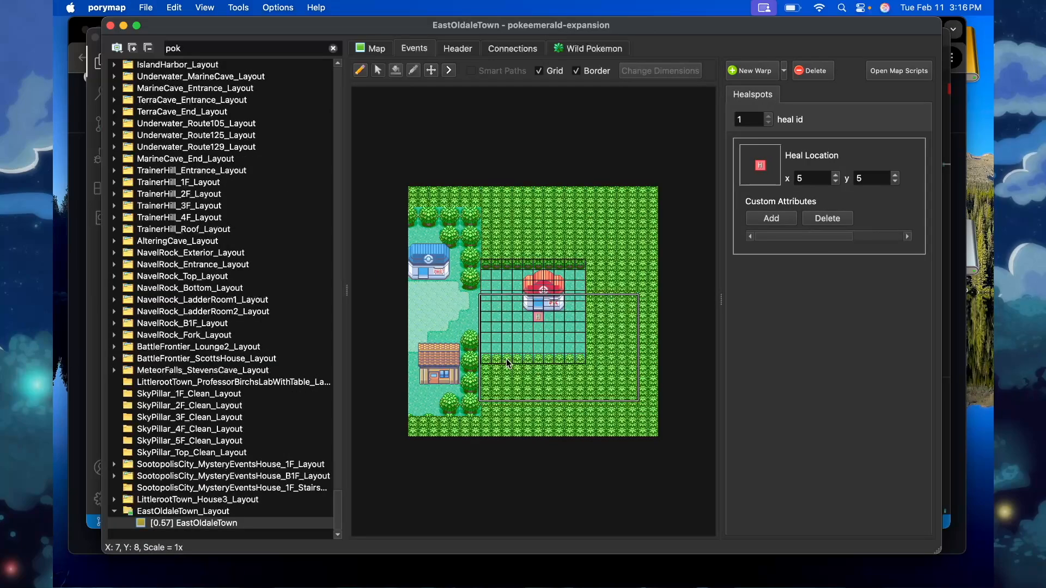
click(733, 70)
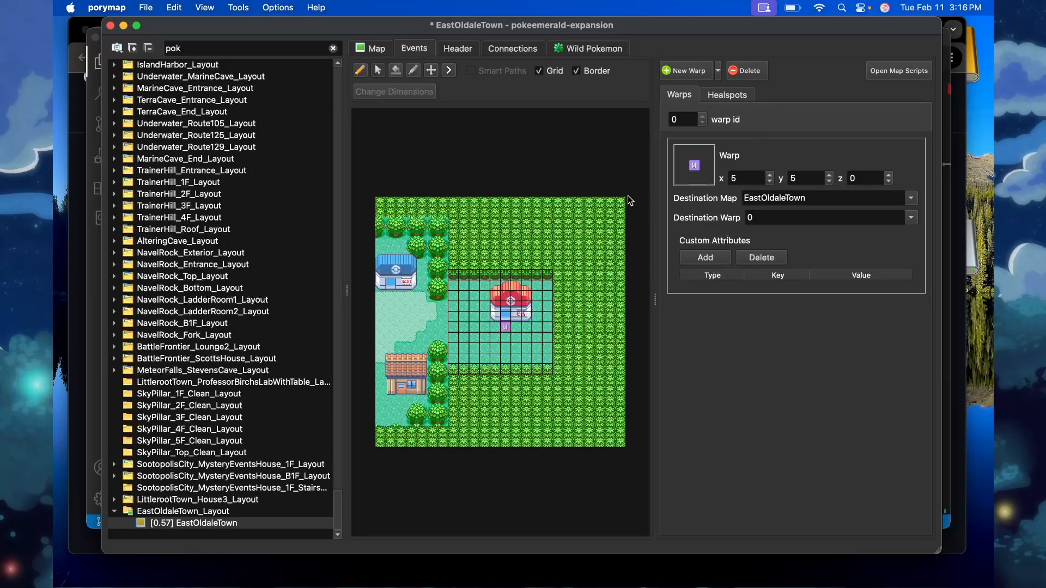
drag(506, 327, 505, 316)
click(814, 198)
text(_PokemonCenter_1F)
click(798, 213)
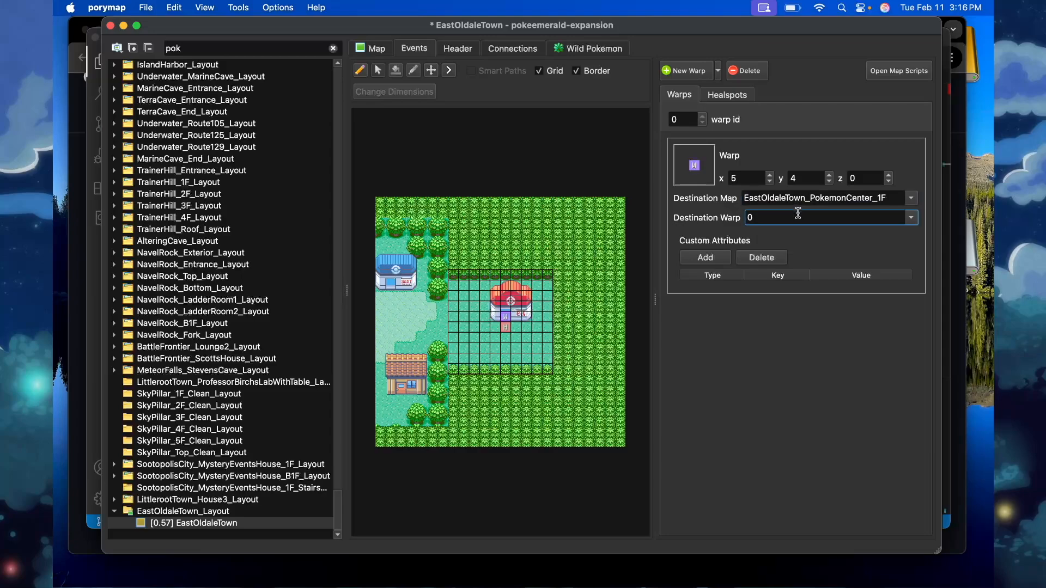
key(super+s)
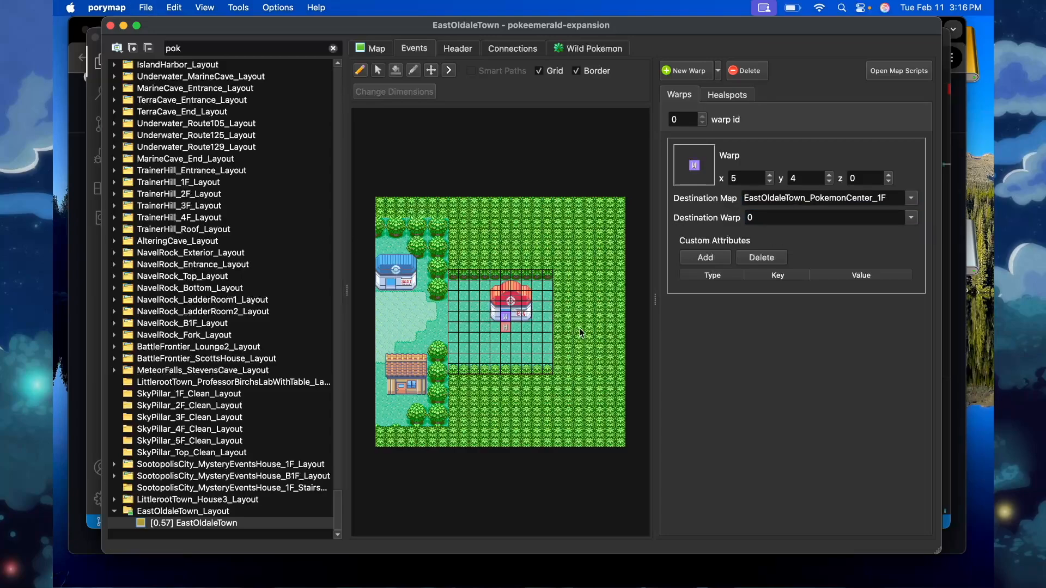
Follow the door warp to check its destination, and rebuild the ROM with make -j8 in the VS Code terminal.
double_click(506, 316)
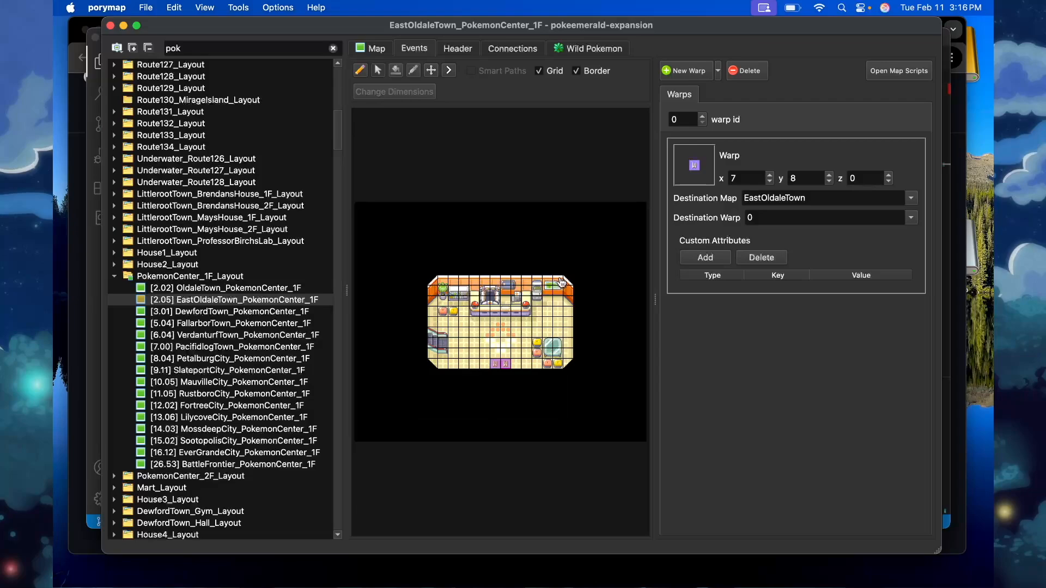
key(super+Tab)
click(551, 506)
text(make -j8)
key(Return)
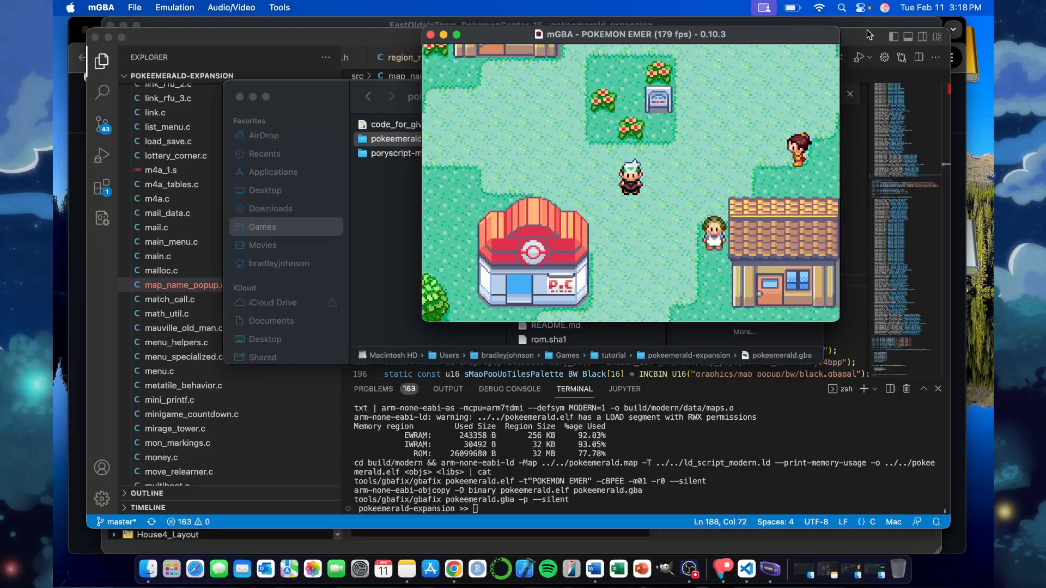
In mGBA, walk from Oldale Town east to East Oldale Town and enter its Pokémon Center.
key(Right)
key(Up)
key(Right)
key(Down)
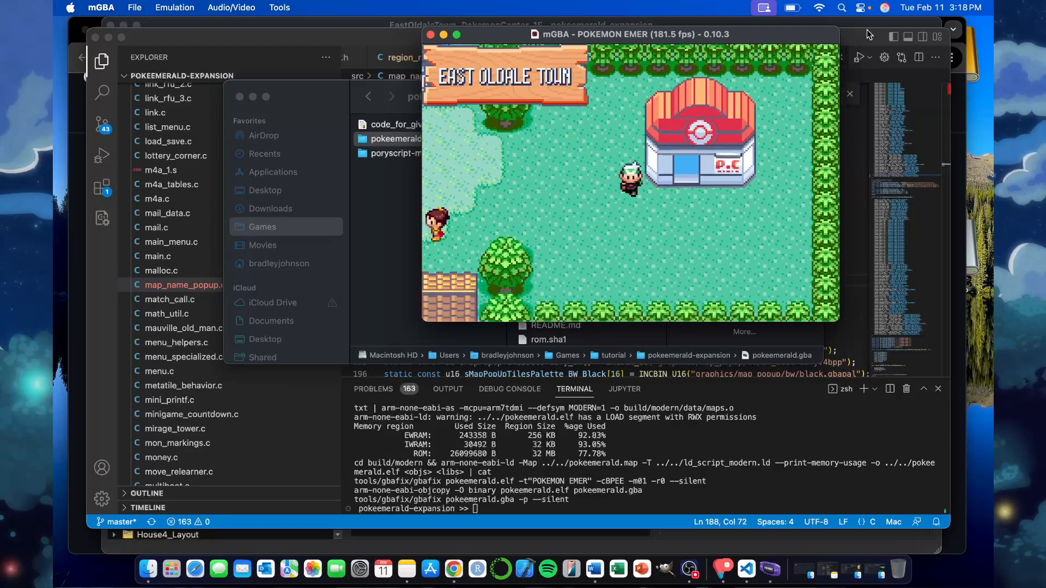
key(Down)
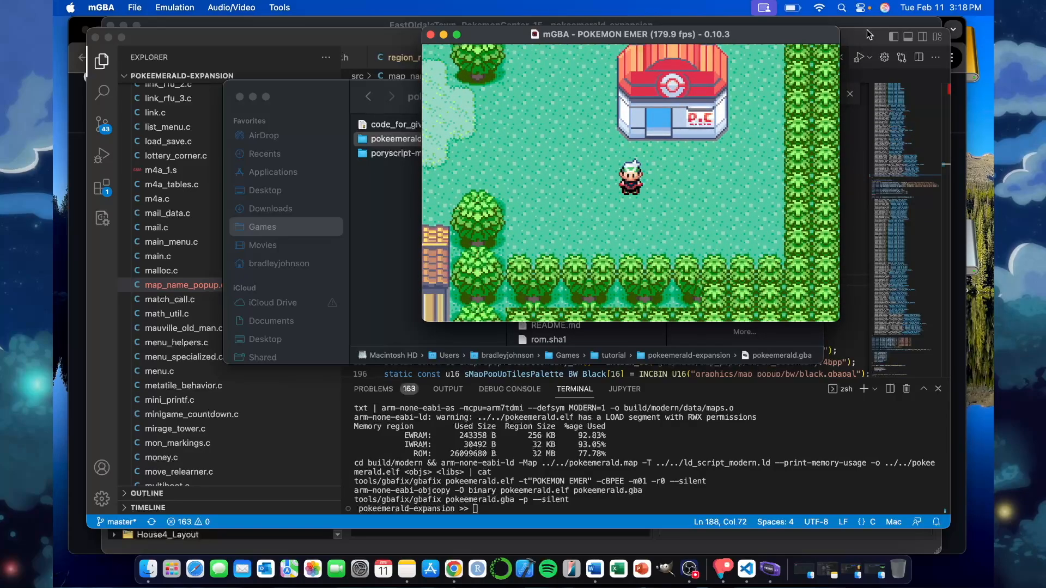
key(Left)
key(Up)
key(Right)
key(Up)
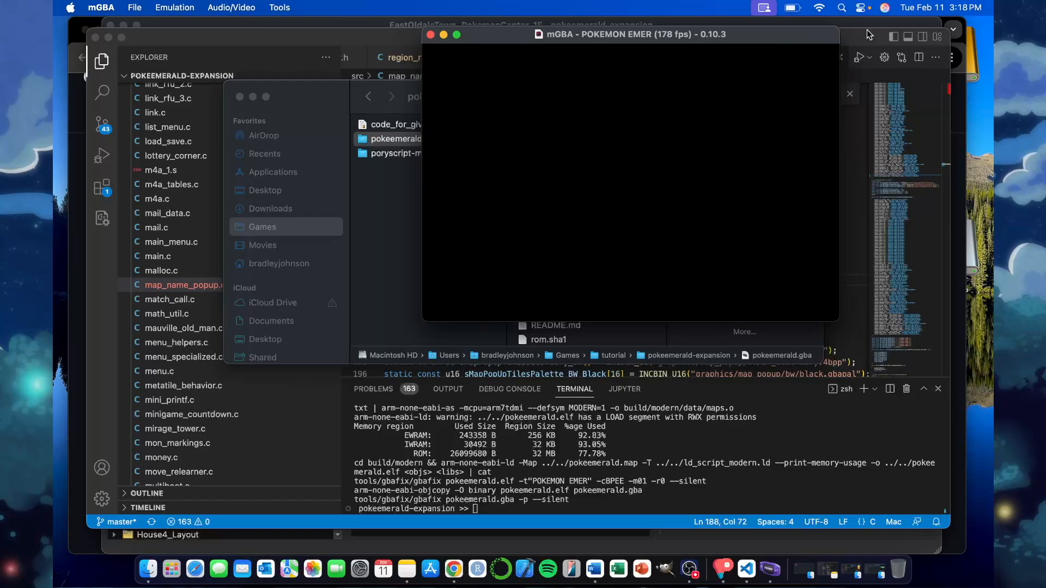
Walk up to the wall map inside the Pokémon Center, view the region map, and close it.
key(Up)
key(Right)
key(Up)
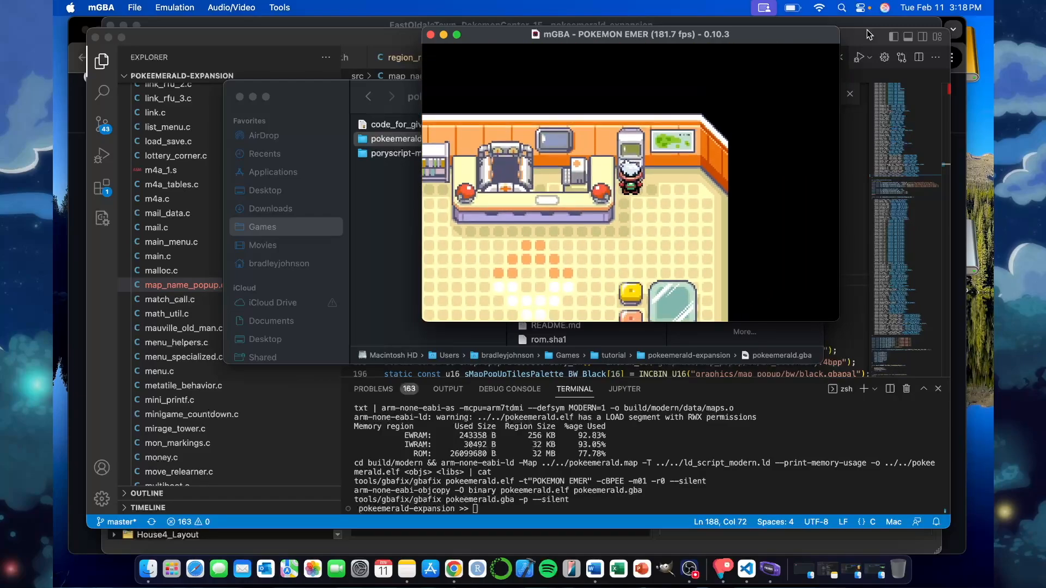
key(x)
key(x)
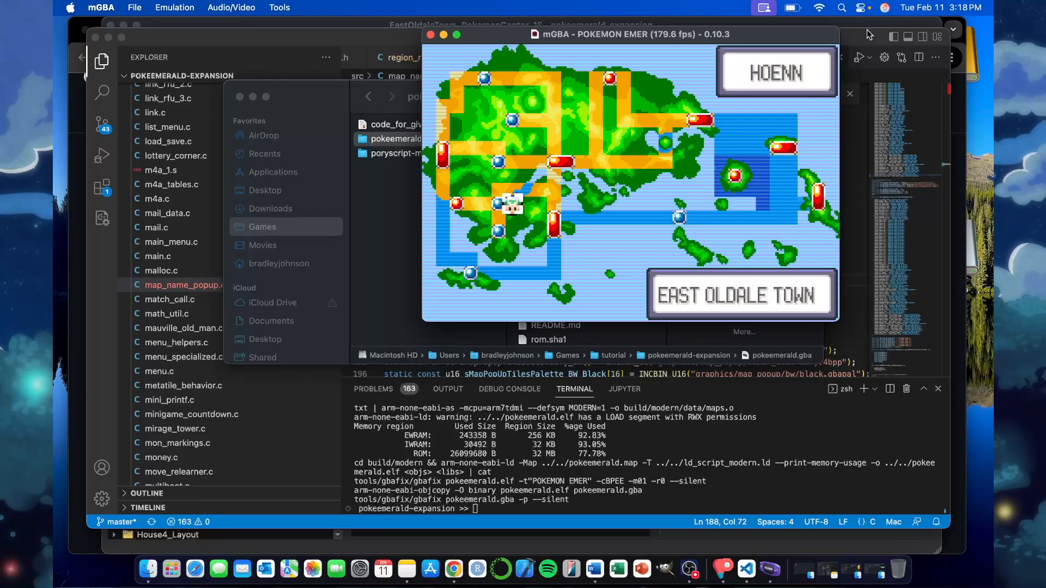
key(x)
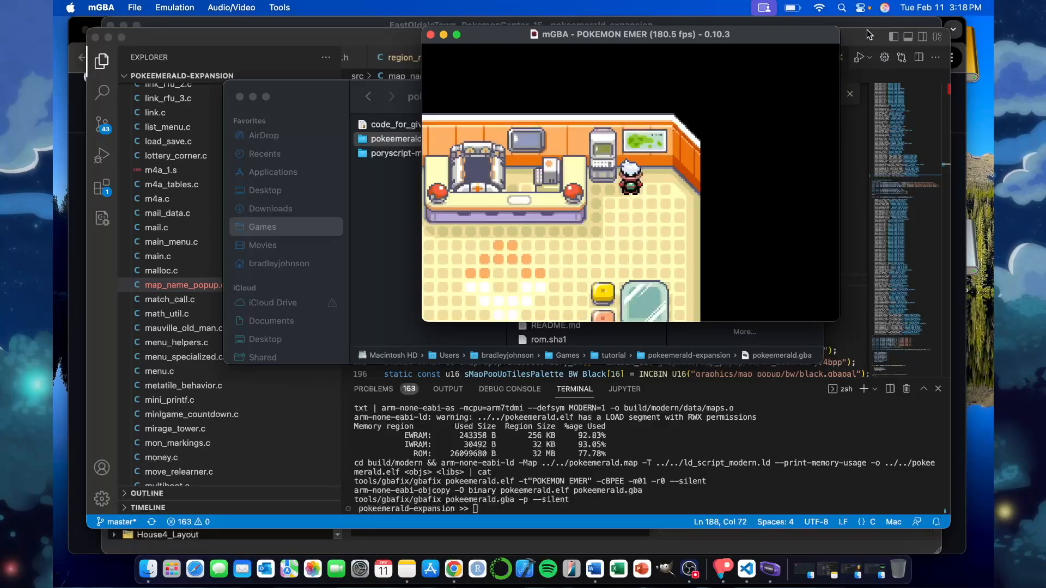
Walk around the Pokémon Center's service counter to the spot in front of it.
key(Left)
key(Up)
key(Left)
key(Right)
key(Down)
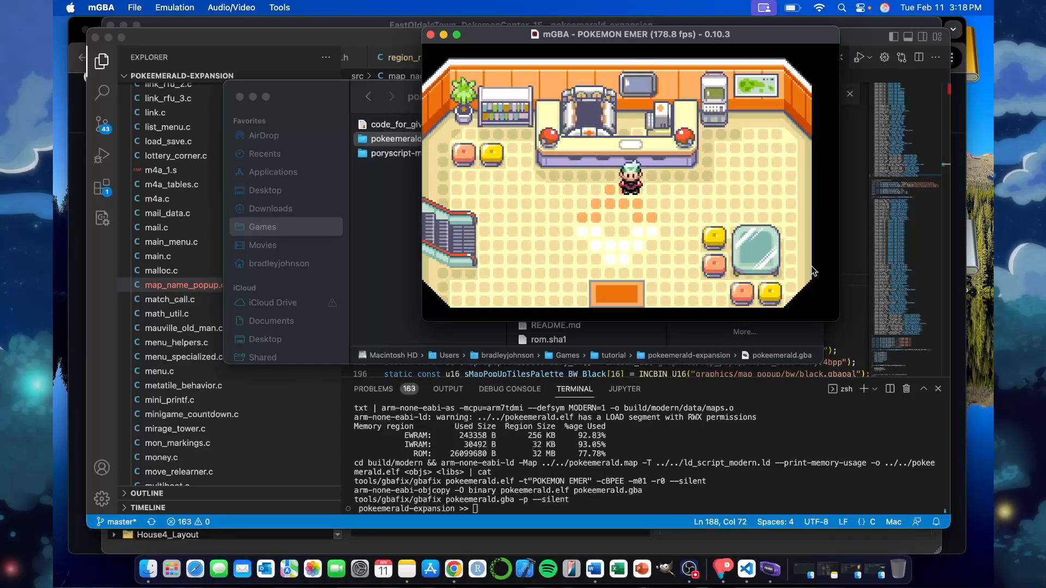
Switch to porymap and compare the events of OldaleTown_PokemonCenter_1F, including its nurse, with those of EastOldaleTown_PokemonCenter_1F.
key(super+Tab)
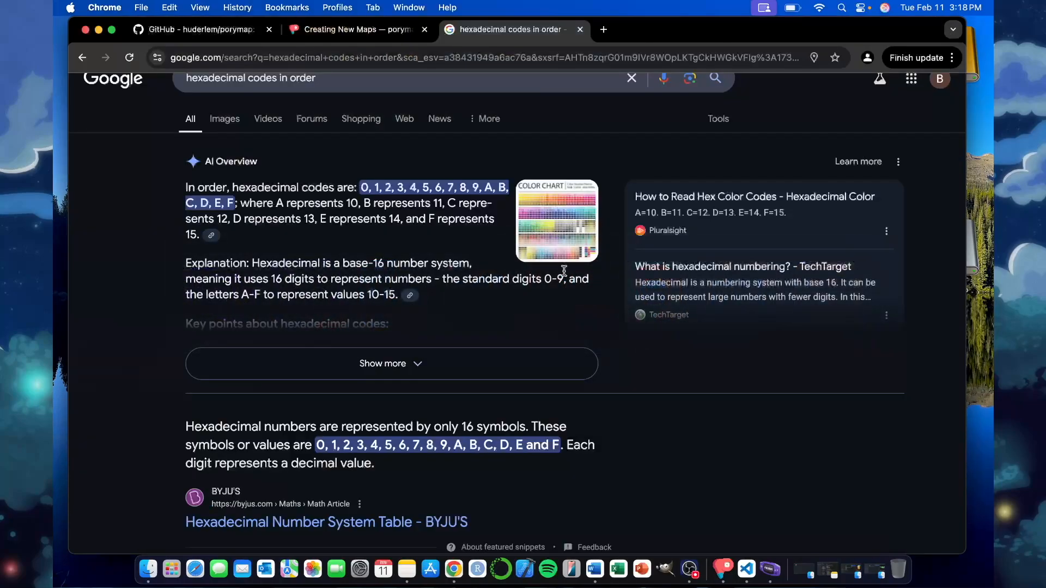
key(super+Tab)
click(650, 295)
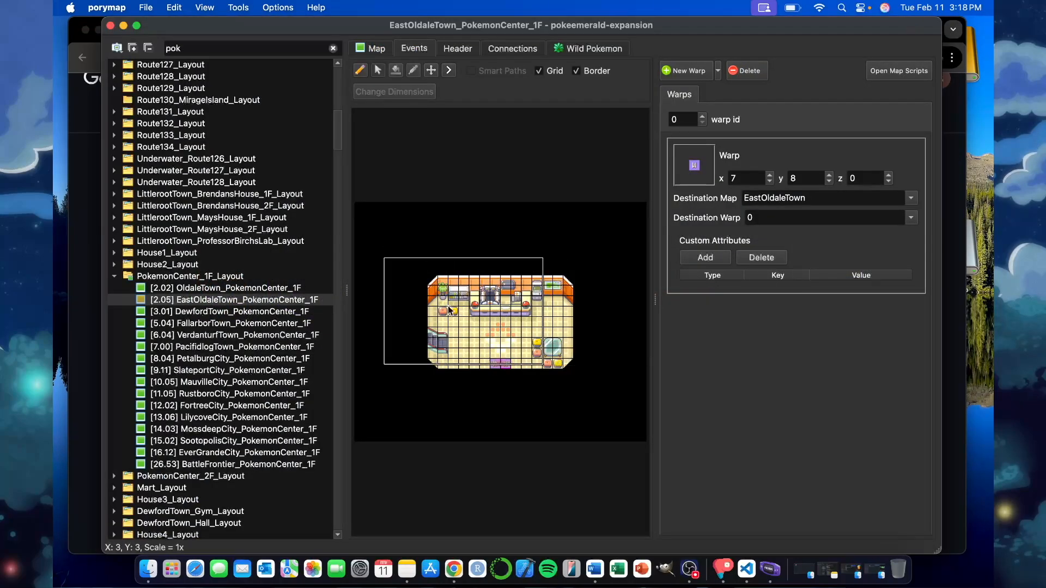
click(241, 291)
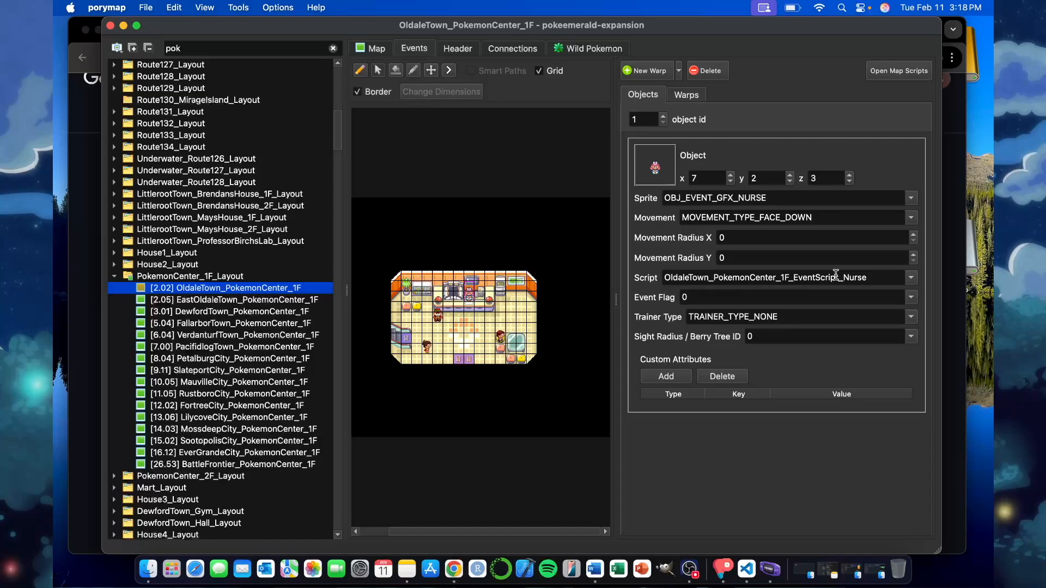
click(251, 301)
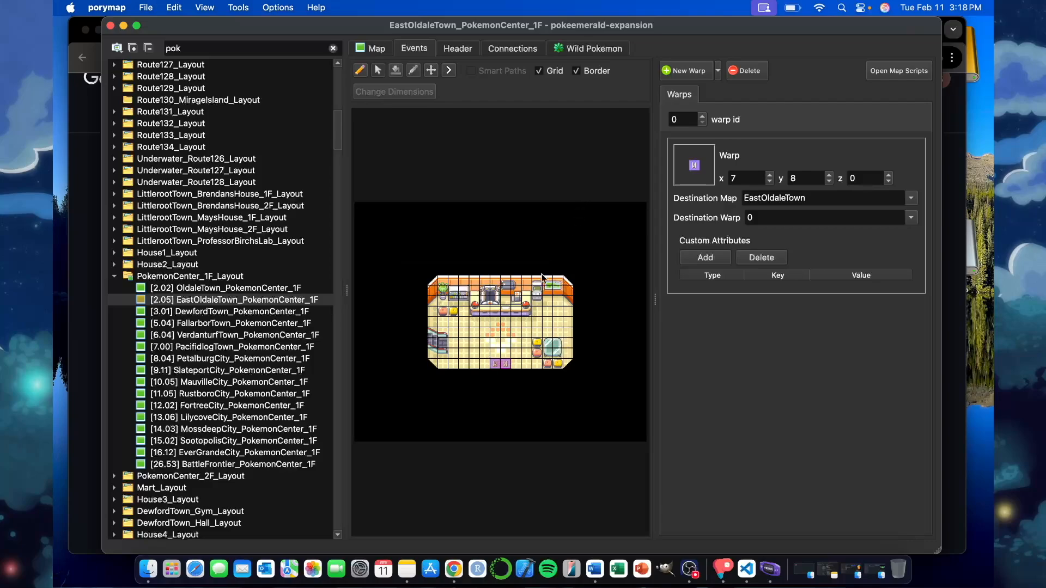
Return to mGBA, test walking between the Pokémon Center's exit mat and staircase, and close the game.
key(super+Tab)
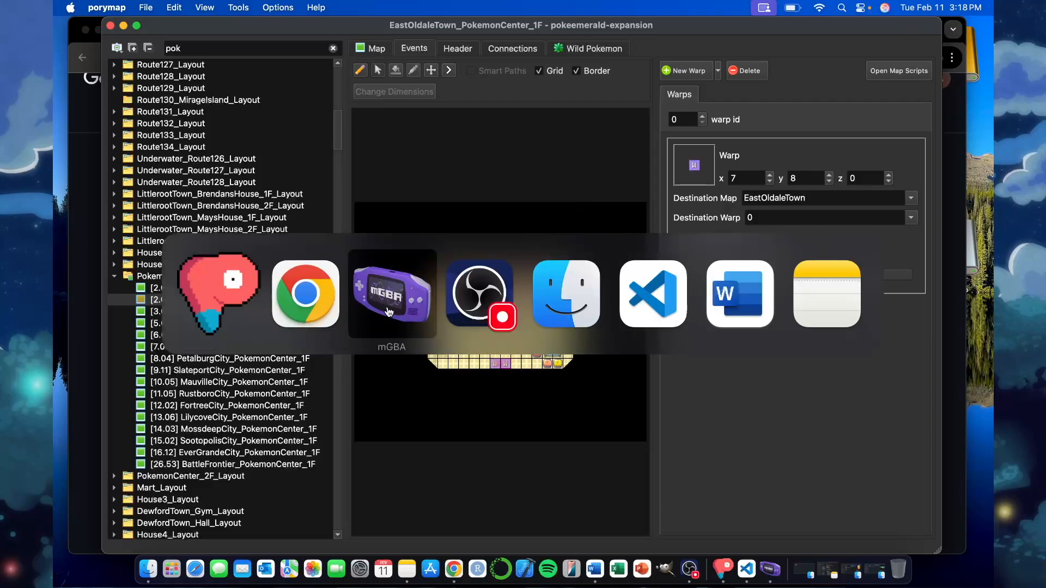
click(389, 311)
key(Down)
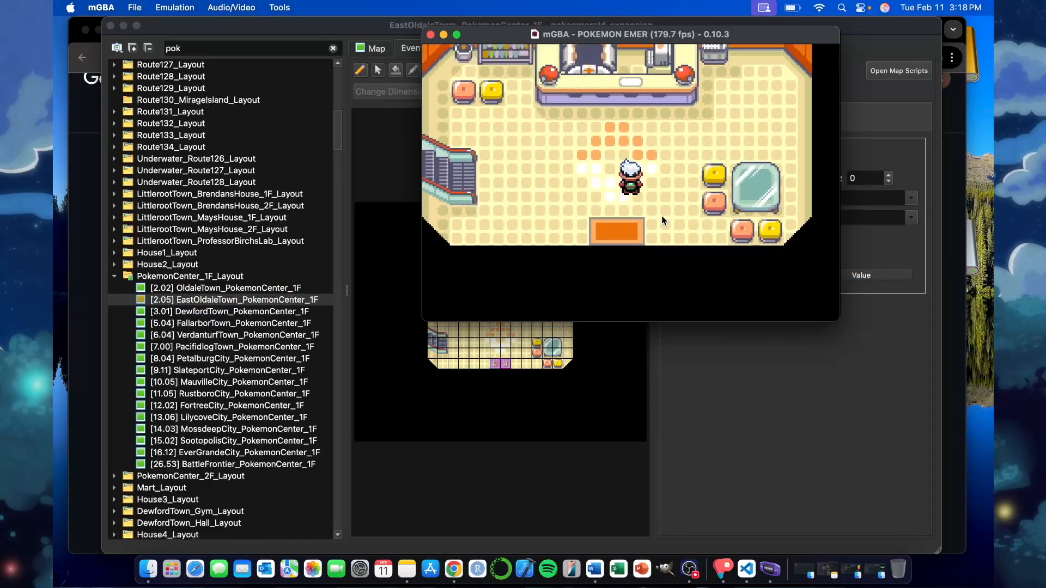
key(Up)
key(Left)
key(Right)
key(Down)
key(Left)
key(Up)
key(Left)
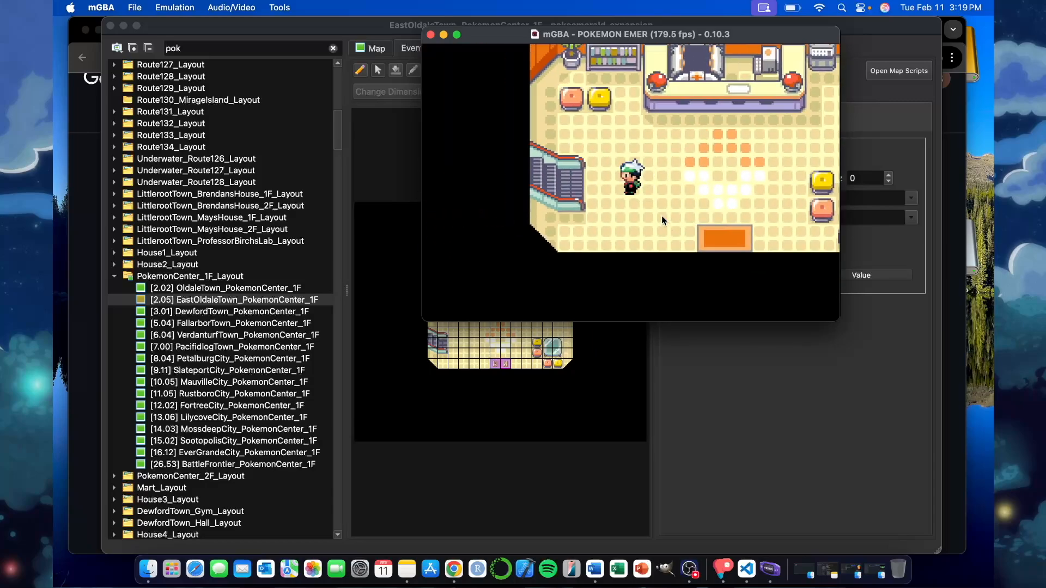
key(Left)
key(Right)
key(Left)
key(Right)
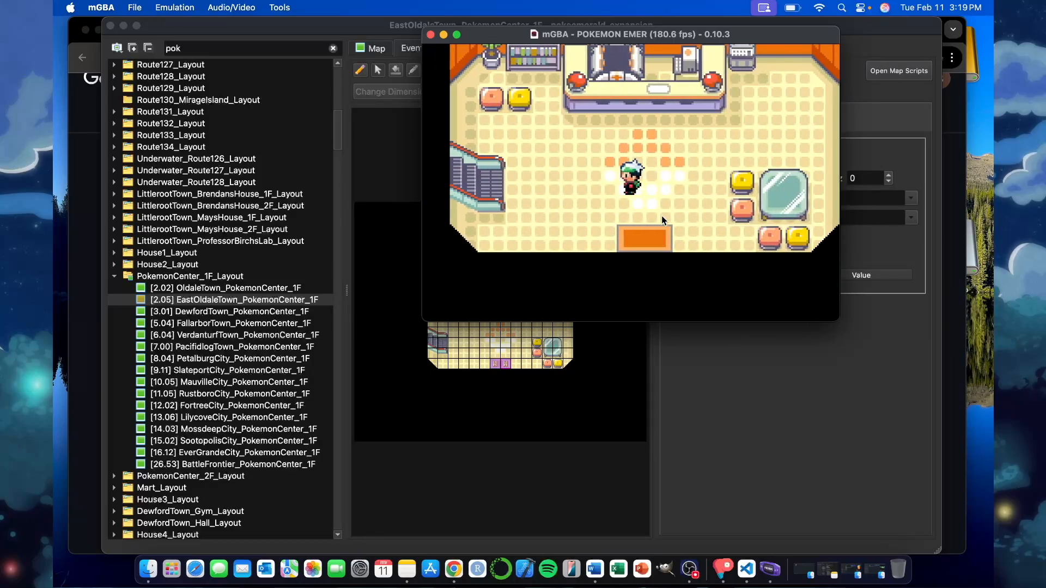
key(Down)
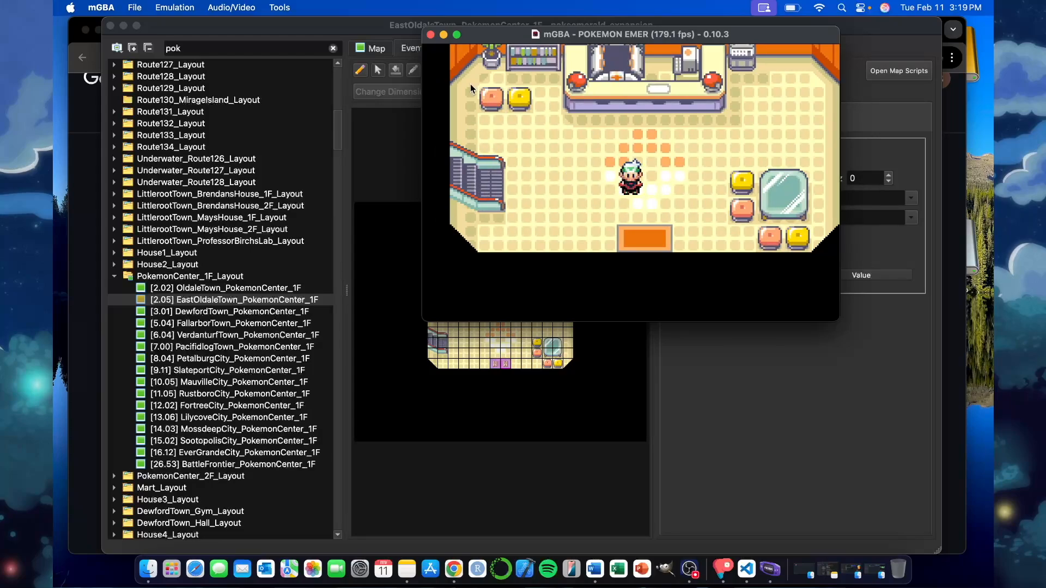
click(431, 34)
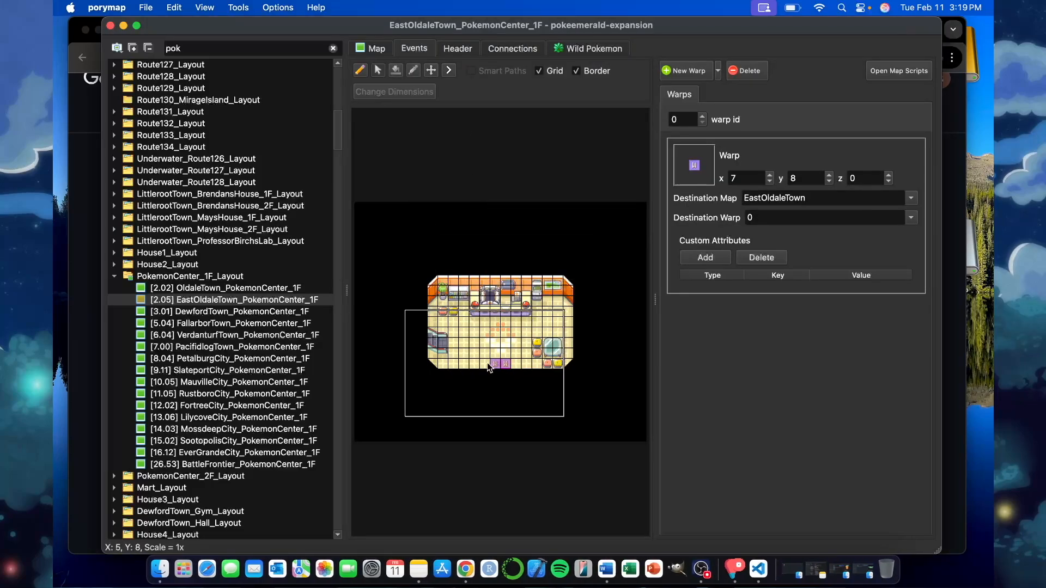